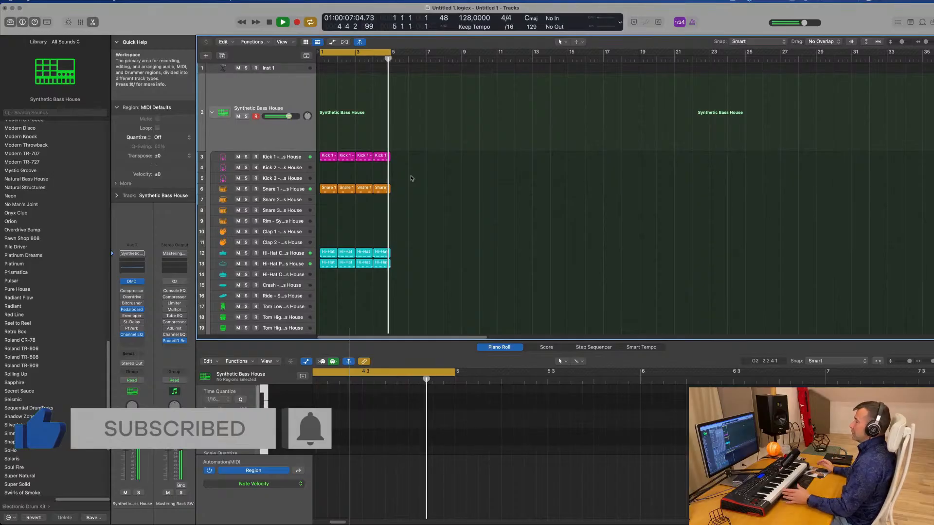
# Select the Inst 1 track and enlarge its height in the arrangement
pyautogui.click(288, 71)
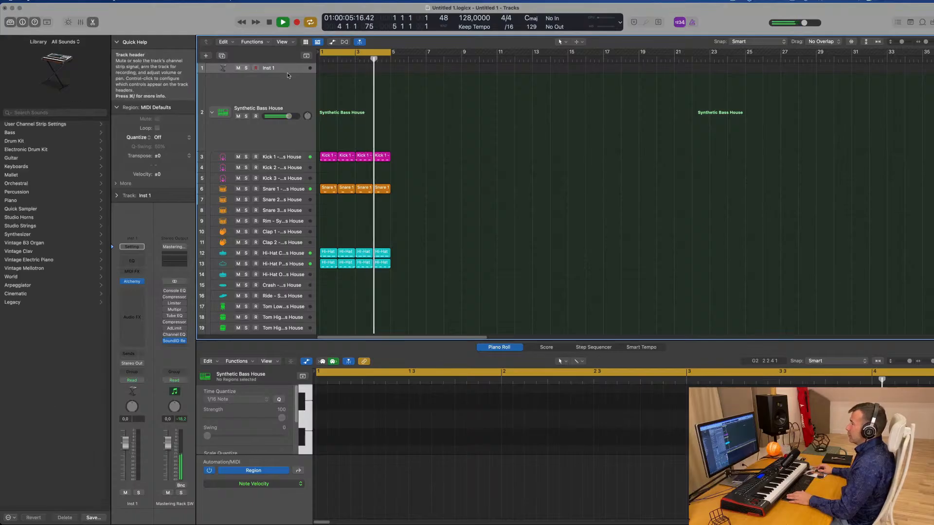
pyautogui.moveTo(289, 77); pyautogui.dragTo(291, 154)
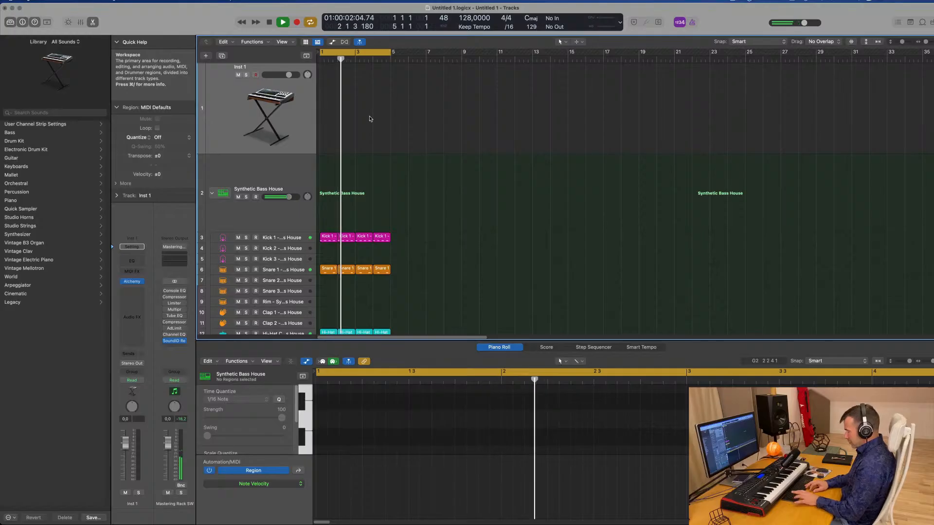
# Repeat all the four-bar drum regions three times and extend the cycle range to bar 17
pyautogui.press('super+a')
pyautogui.press('super+r')
pyautogui.press('super+r')
pyautogui.press('super+r')
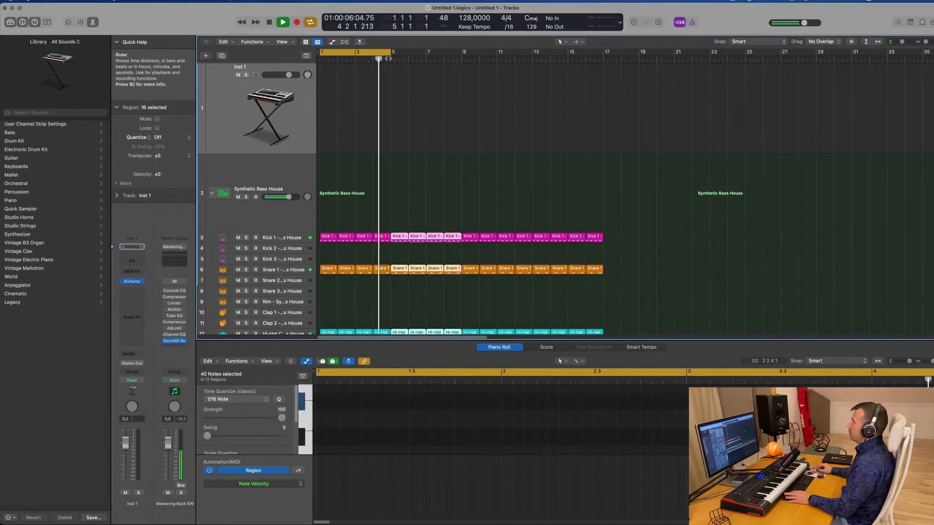
pyautogui.moveTo(390, 53); pyautogui.dragTo(602, 63)
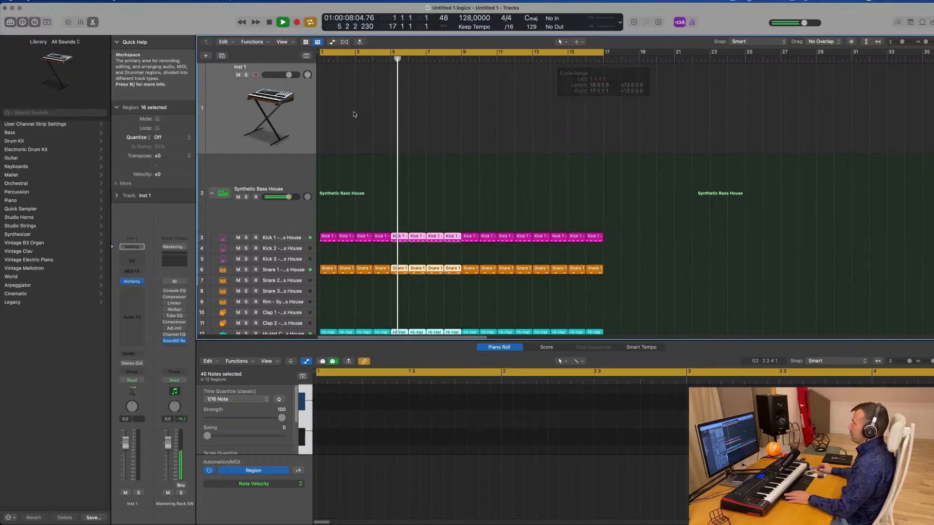
# Open the Alchemy instrument on the Inst 1 track and filter its presets to the Bass category
pyautogui.click(235, 114)
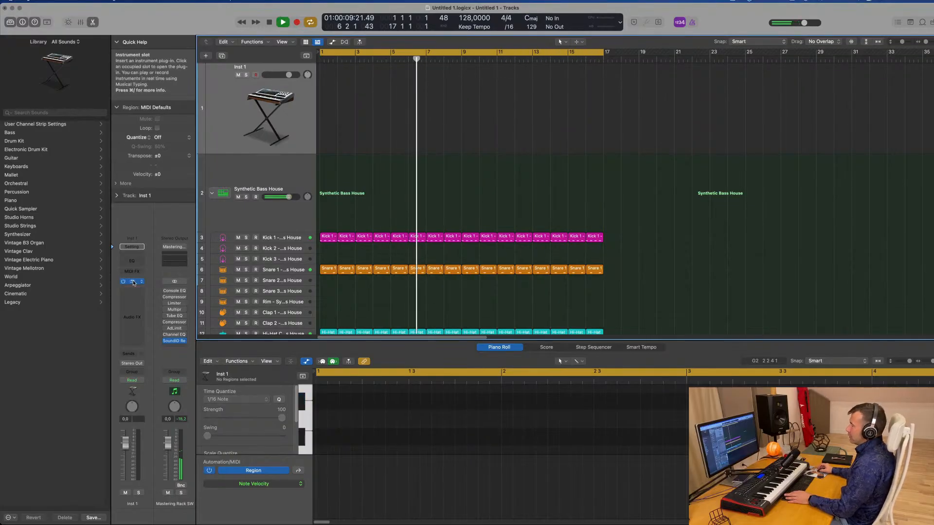
pyautogui.click(133, 283)
pyautogui.moveTo(517, 102); pyautogui.dragTo(564, 87)
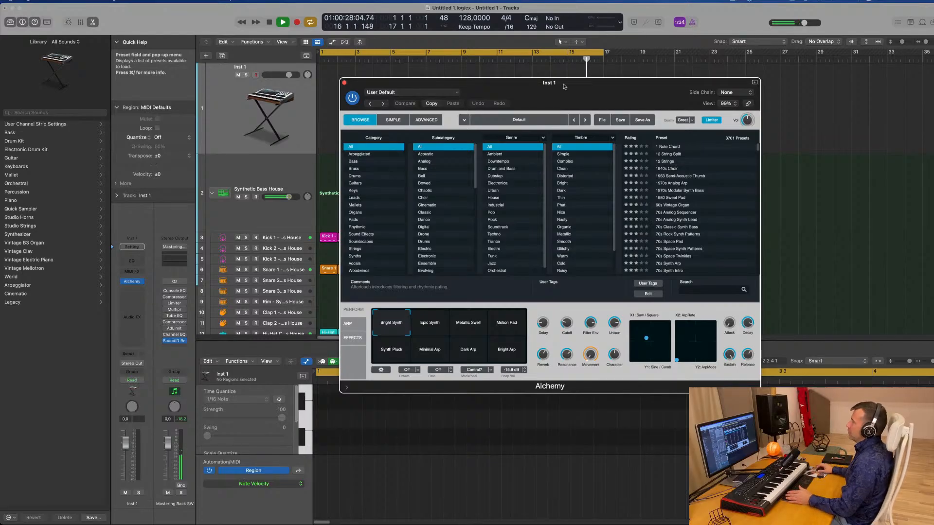
pyautogui.moveTo(565, 86); pyautogui.dragTo(489, 83)
pyautogui.click(280, 158)
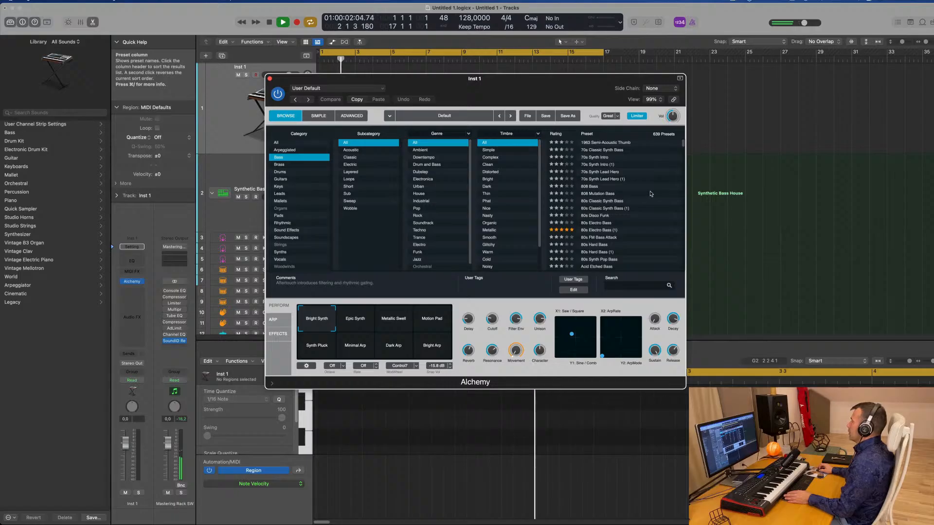
# Load the bass preset After The Snow (1) and lower the track volume to -9.4 dB
pyautogui.scroll(-4, 651, 192)
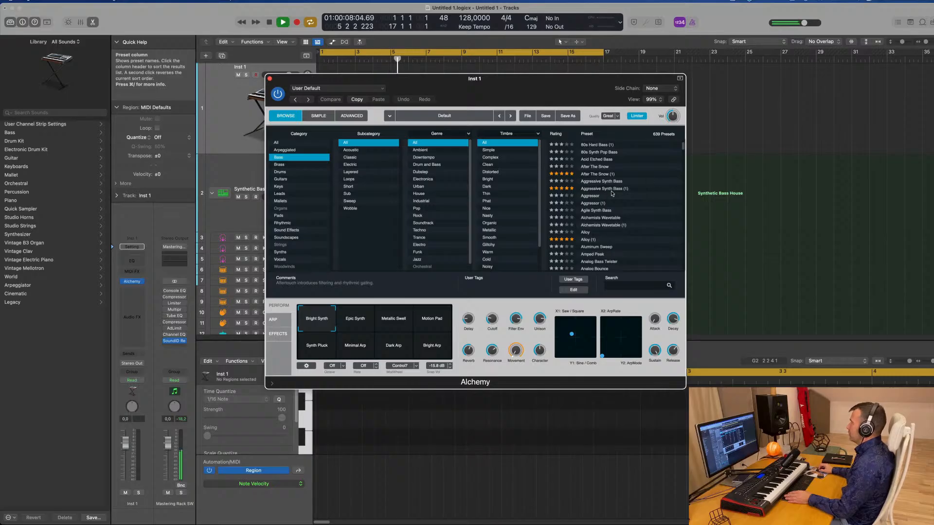
pyautogui.click(599, 174)
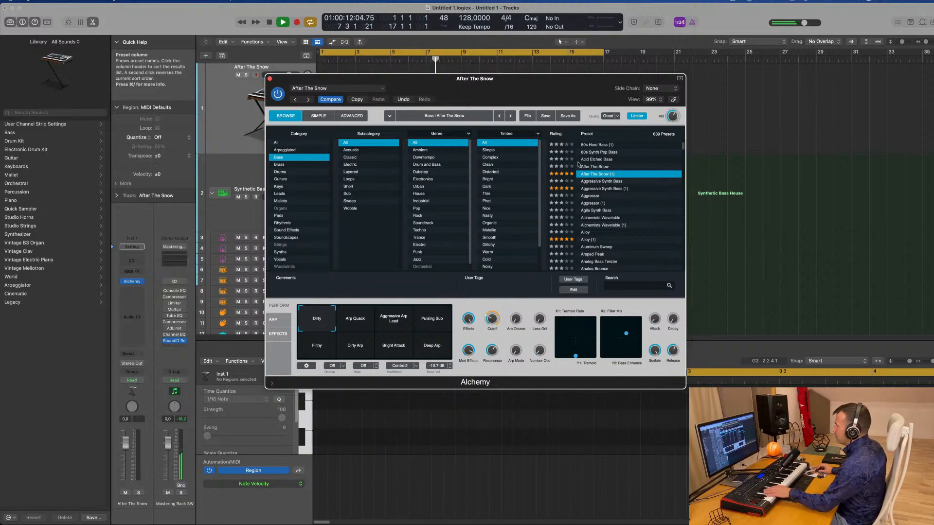
pyautogui.moveTo(491, 86); pyautogui.dragTo(554, 110)
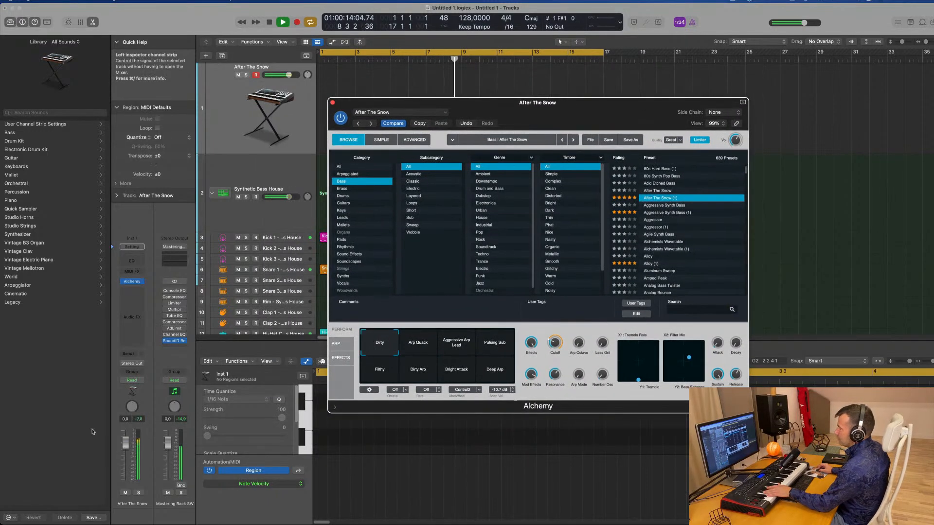
pyautogui.moveTo(125, 444); pyautogui.dragTo(125, 458)
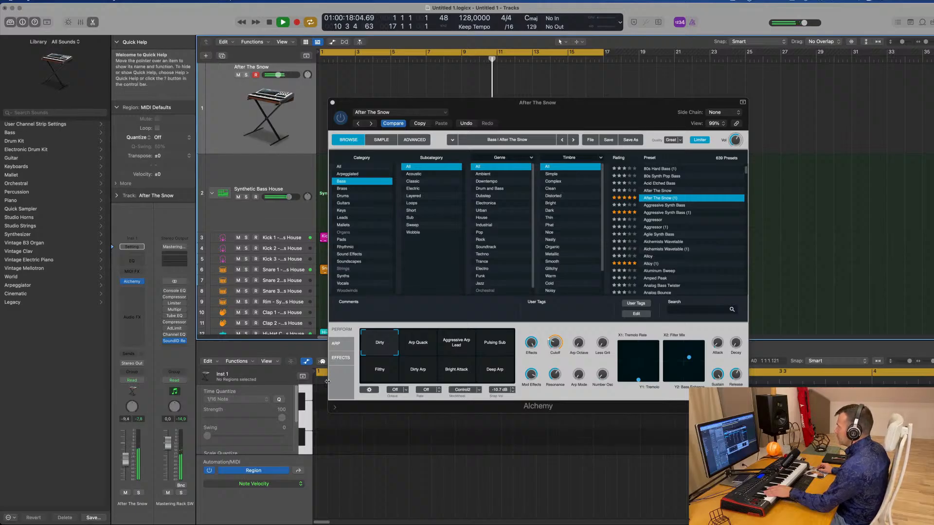
# Audition After The Snow's performance snapshots, including Dirty Arp, Bright Attack and Deep Arp, and settle on Pulsing Sub
pyautogui.click(414, 350)
pyautogui.moveTo(414, 349); pyautogui.dragTo(491, 350)
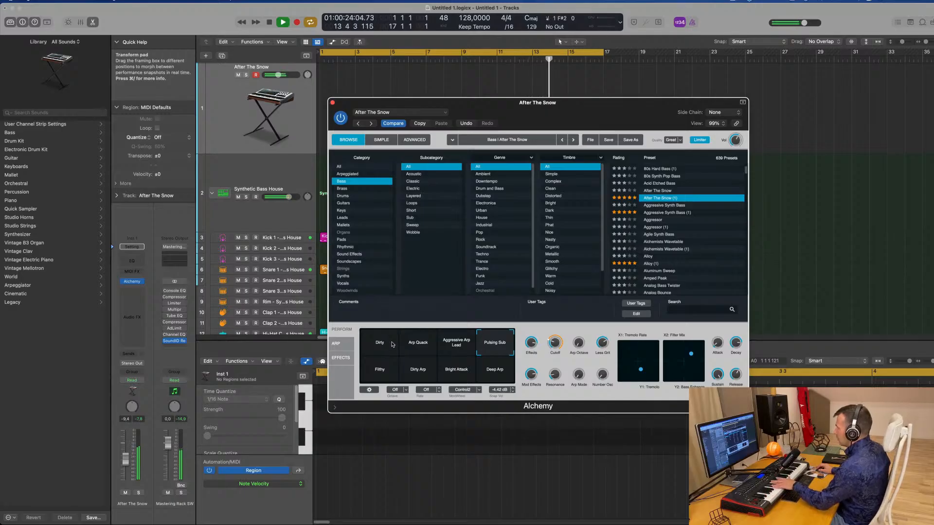
pyautogui.click(413, 374)
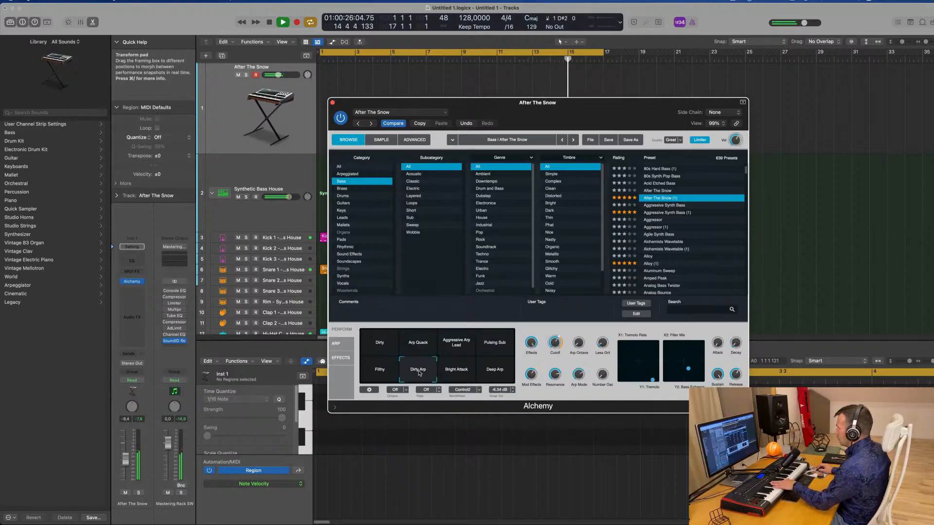
pyautogui.click(450, 374)
pyautogui.click(508, 345)
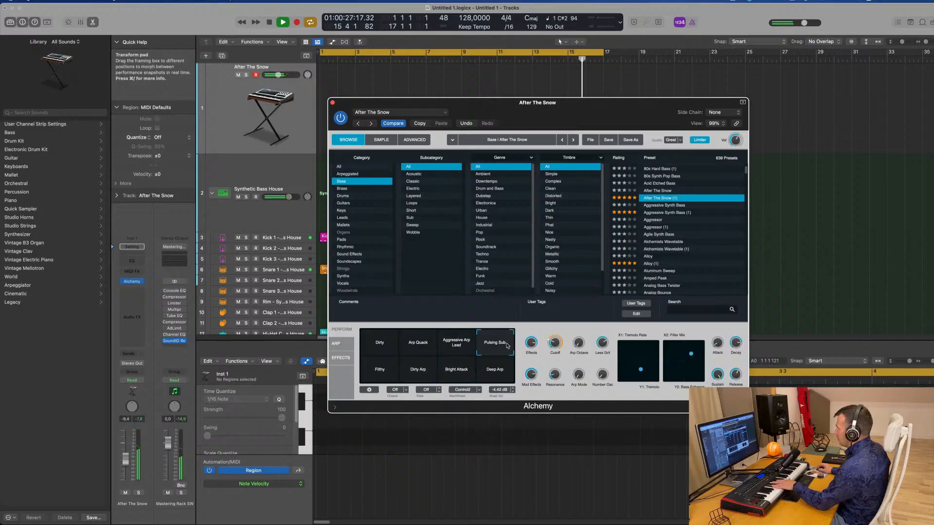
pyautogui.click(497, 373)
pyautogui.click(498, 351)
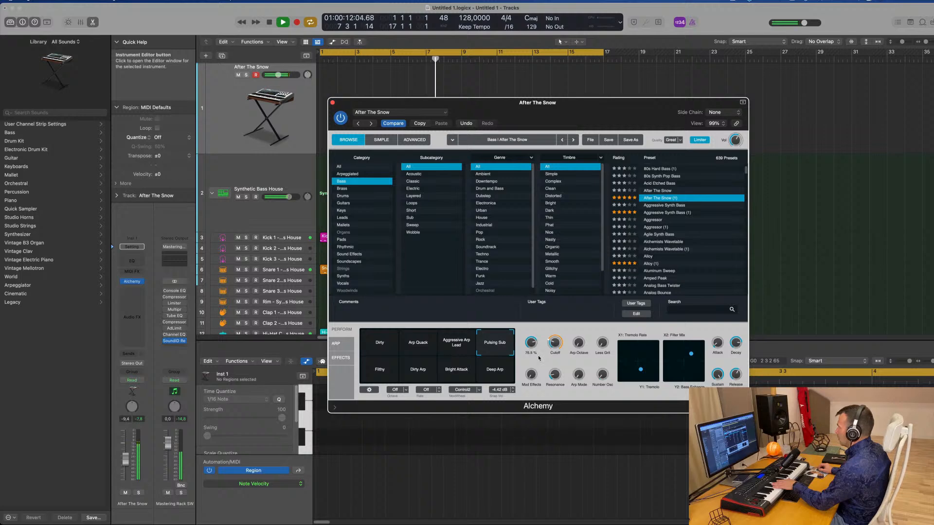
# Try Aggressive Synth Bass (1), load the Alloy (1) bass preset instead, and set the track volume to -6.2 dB
pyautogui.click(651, 212)
pyautogui.click(650, 263)
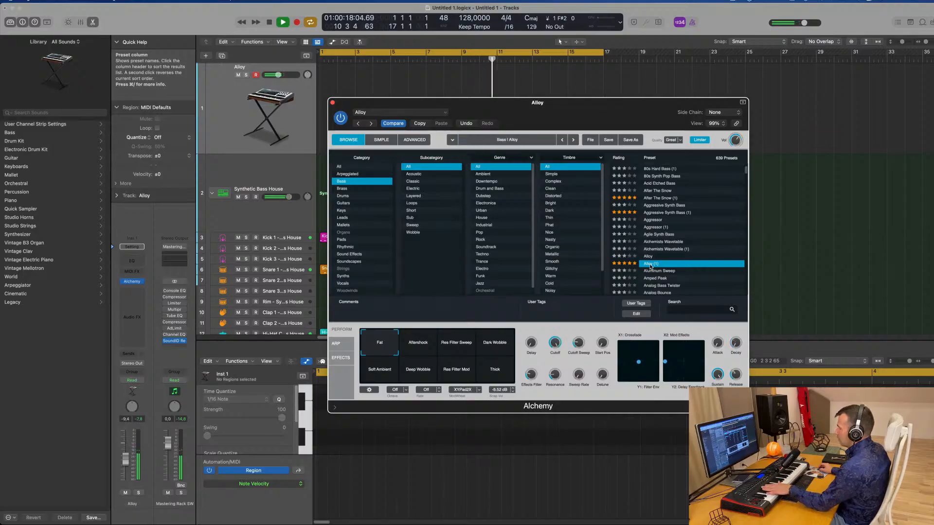
pyautogui.scroll(-3, 663, 258)
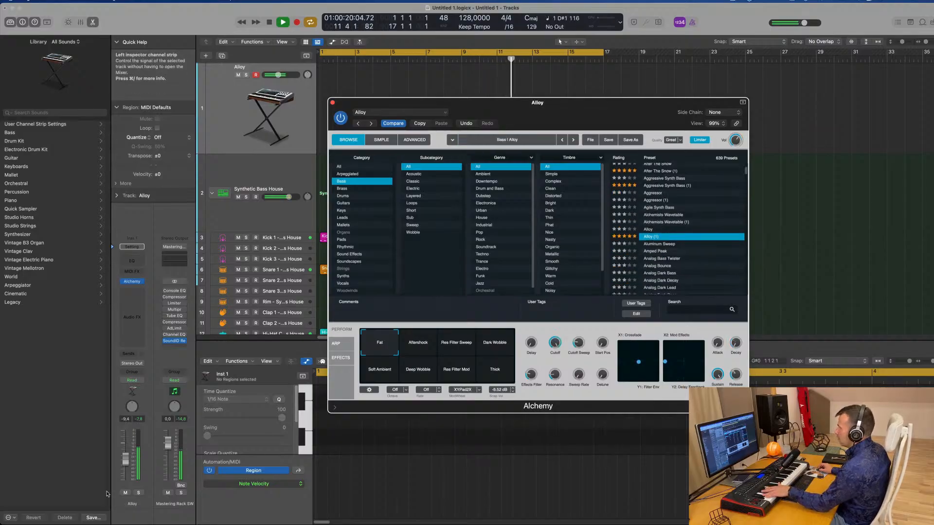
pyautogui.click(126, 456)
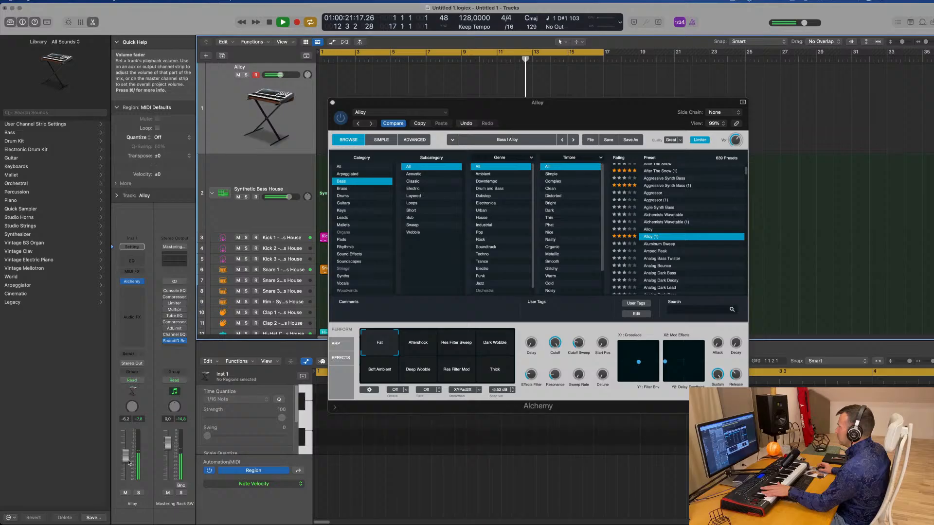
# Audition Alloy's snapshots, including Res Filter Sweep, Aftershock, Deep Wobble, Res Filter Mod and Thick, and settle on Soft Ambient
pyautogui.click(450, 348)
pyautogui.click(425, 348)
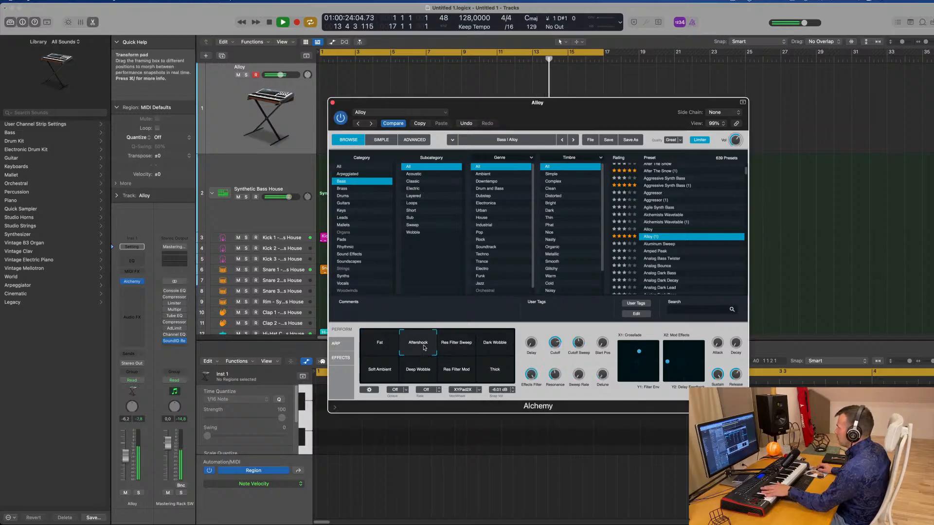
pyautogui.click(385, 371)
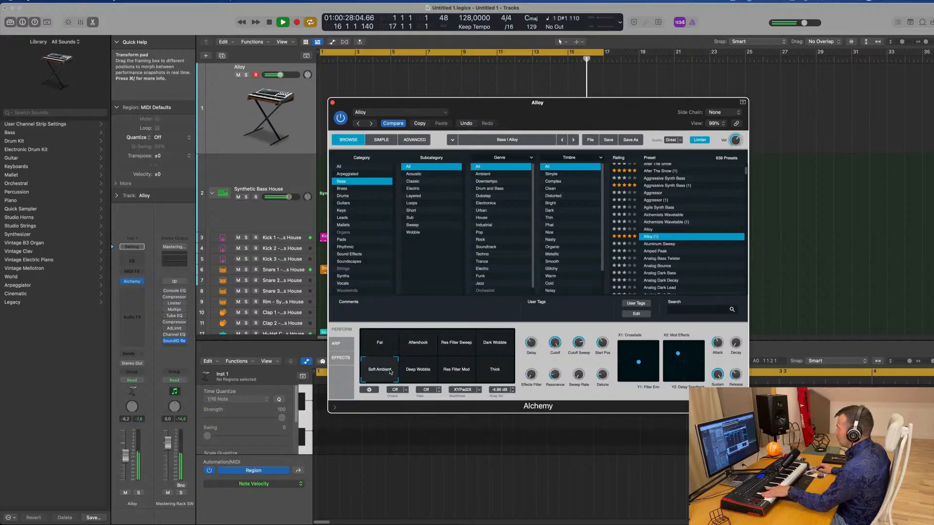
pyautogui.click(417, 373)
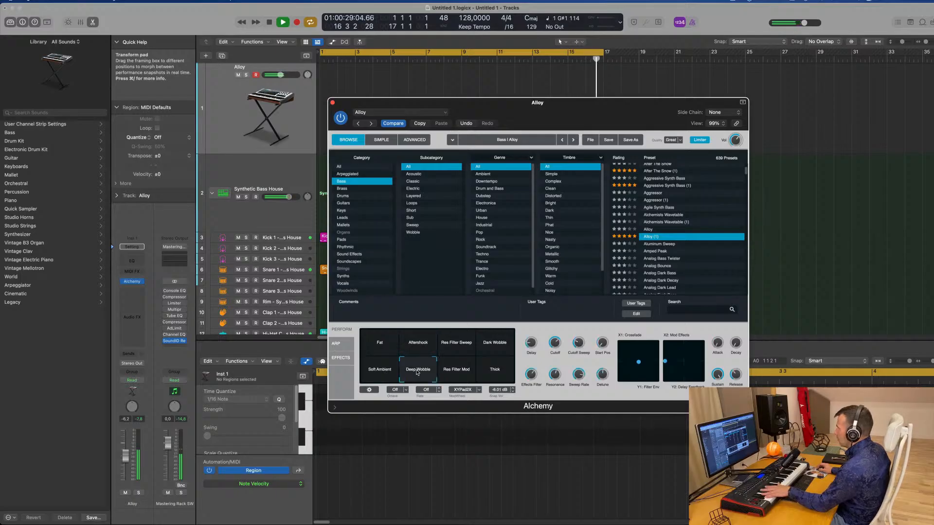
pyautogui.click(456, 371)
pyautogui.click(492, 372)
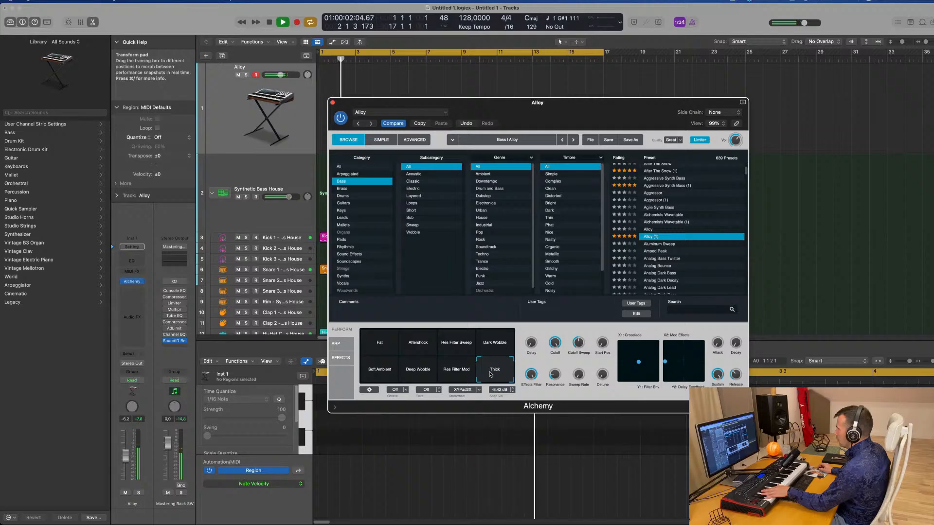
pyautogui.click(389, 372)
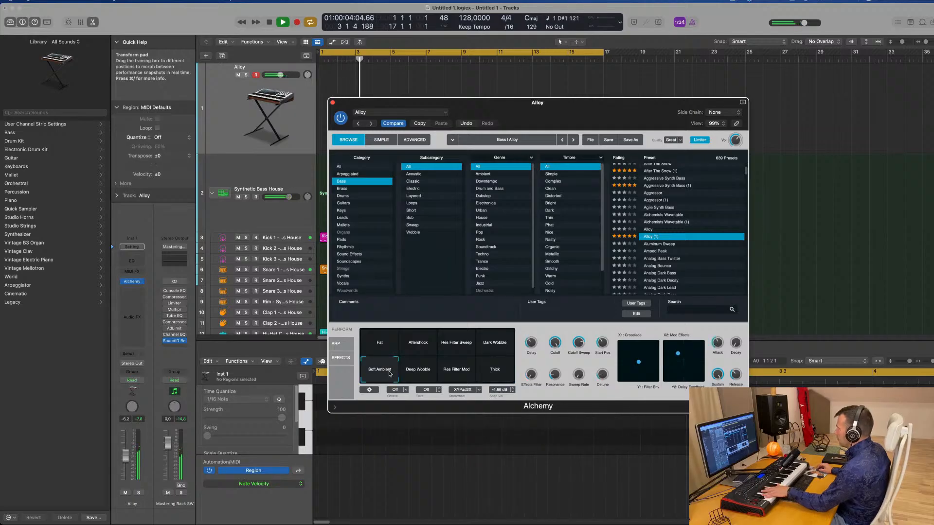
pyautogui.moveTo(533, 345)
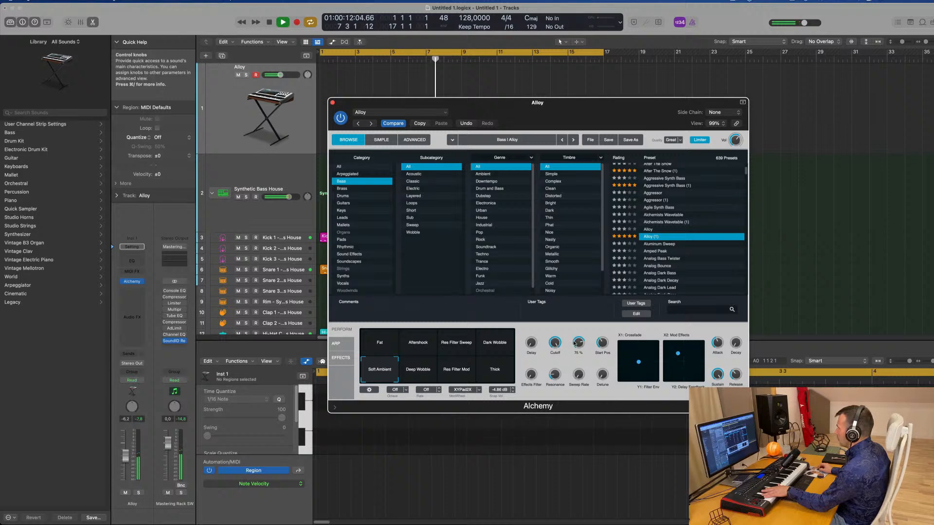
# Switch off Alloy's Bandpass Filter, Multimode Filter, Band Reject and Delay effects, and toggle Mod FX
pyautogui.click(337, 359)
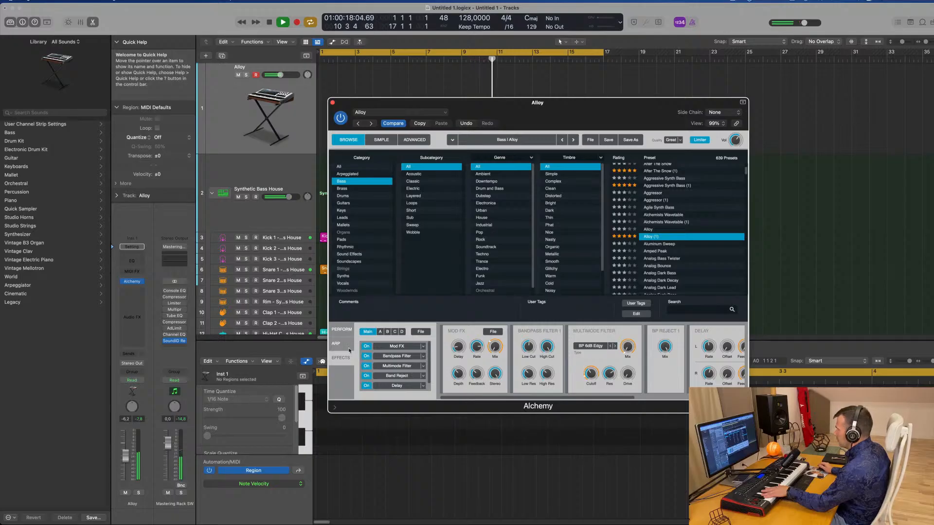
pyautogui.click(367, 377)
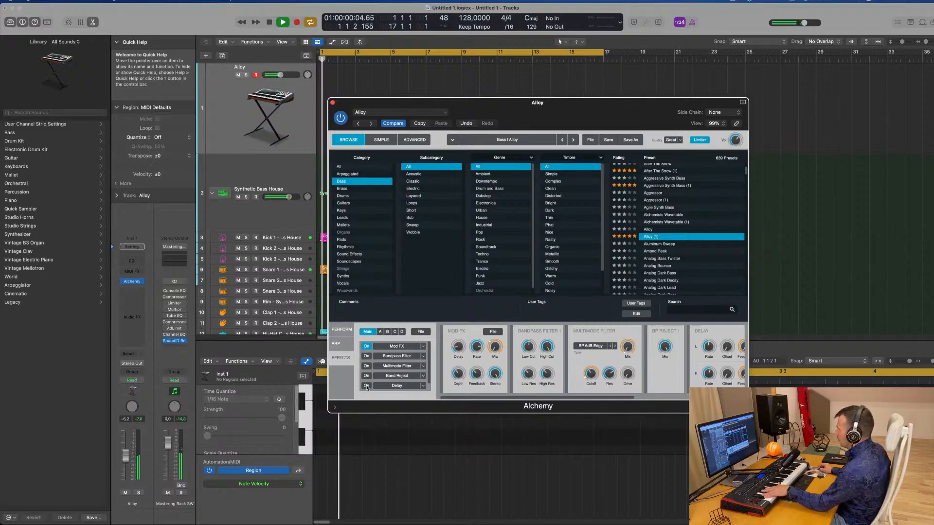
pyautogui.click(367, 347)
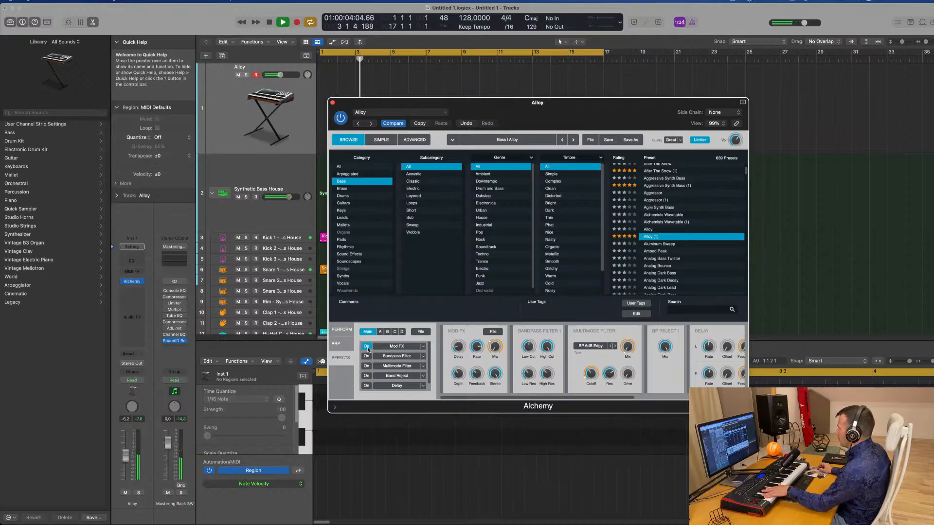
# Audition the bass presets Analog Bass Twister, Analog Bounce and Analog Dark Bass, and load Analog Dark Decay
pyautogui.scroll(-3, 682, 223)
pyautogui.click(674, 227)
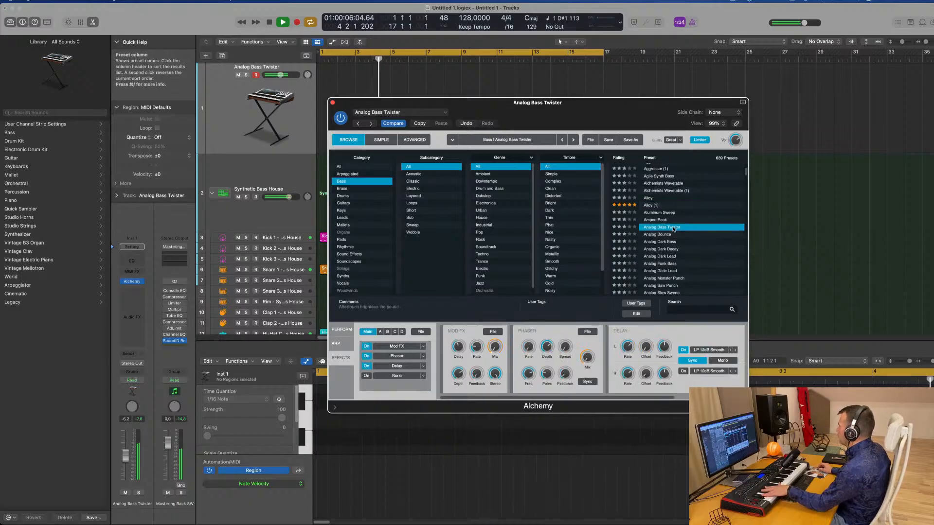
pyautogui.click(671, 235)
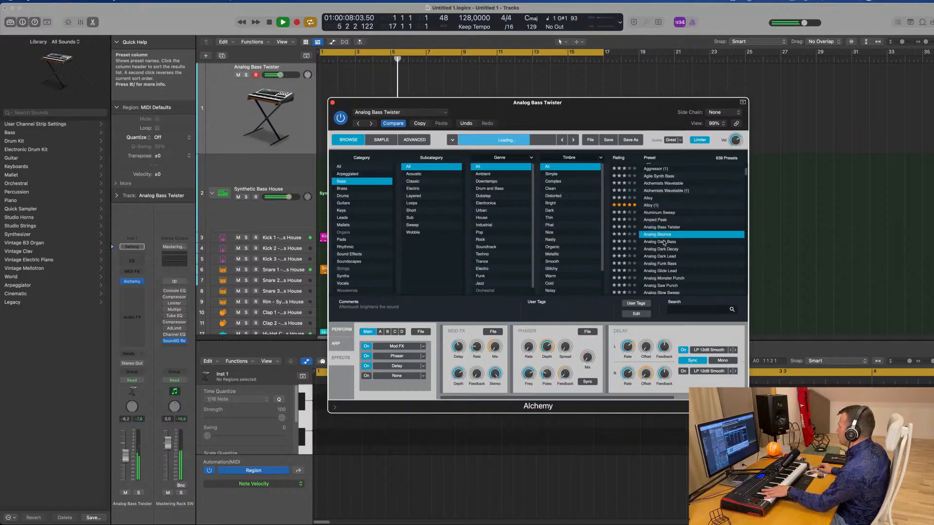
pyautogui.click(664, 242)
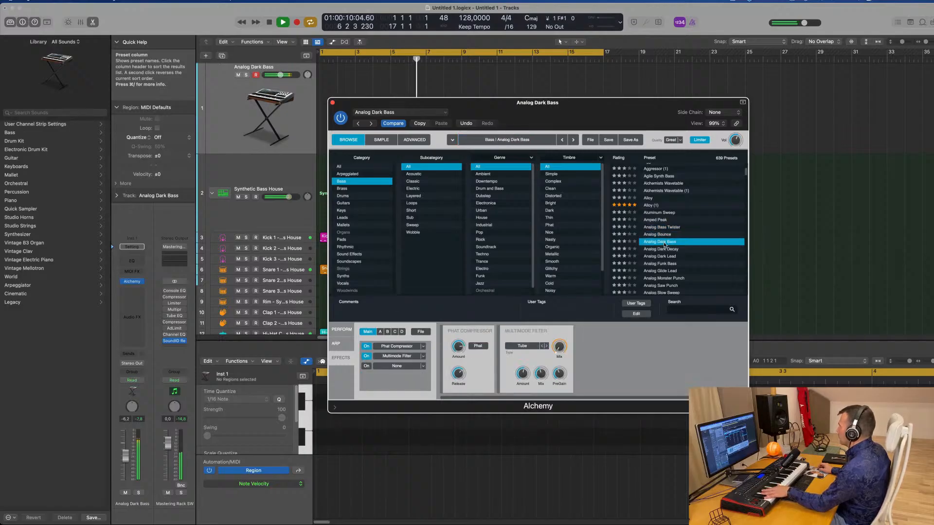
pyautogui.click(664, 250)
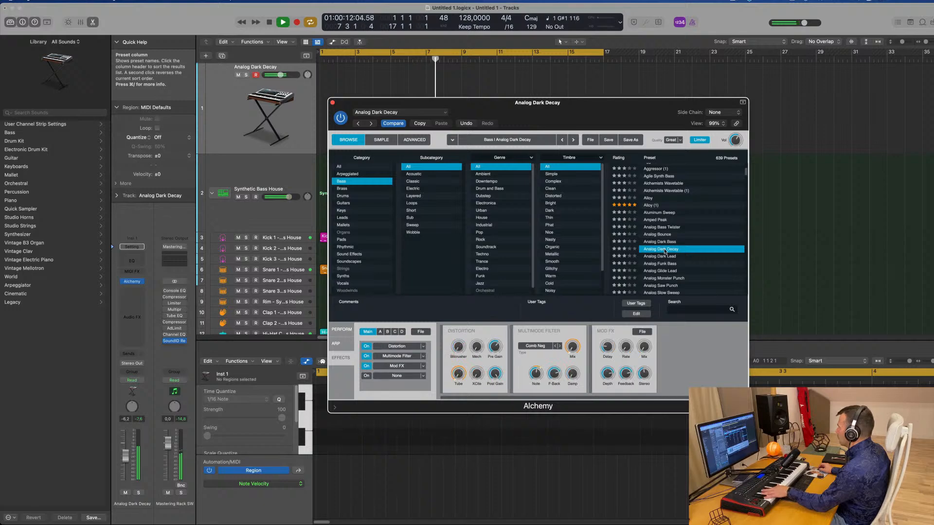
# Audition Analog Dark Decay's snapshots, including Comb 1, Octave, LFO, Distort, Drive, Comb 2 and Broken, and return to Analog
pyautogui.moveTo(581, 106); pyautogui.dragTo(610, 94)
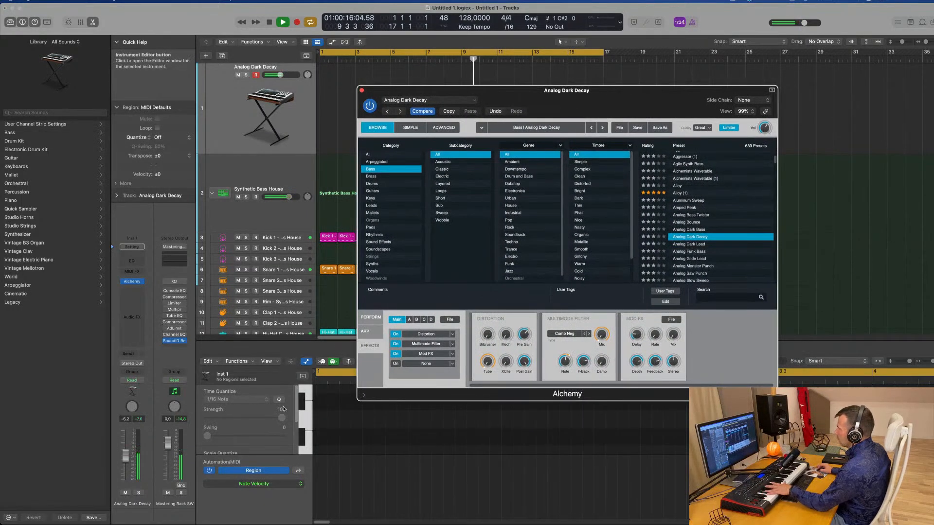
pyautogui.click(371, 318)
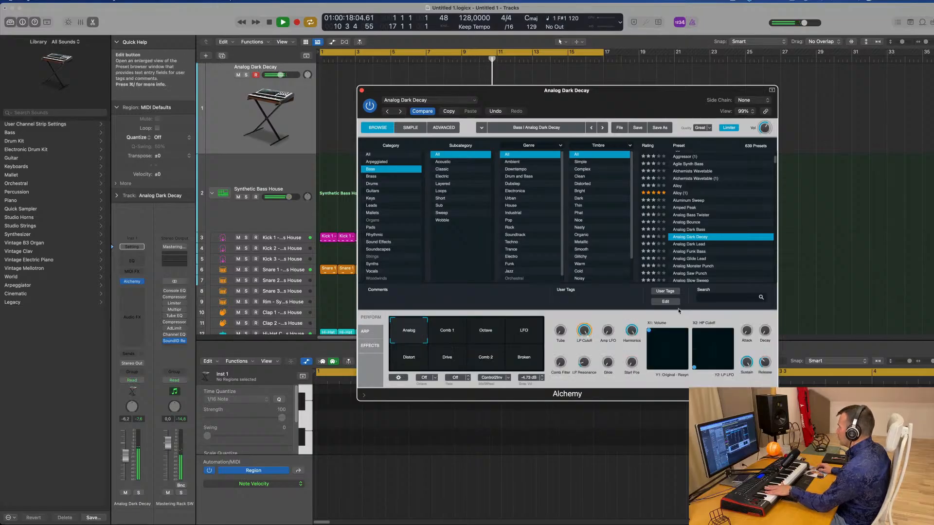
pyautogui.click(453, 337)
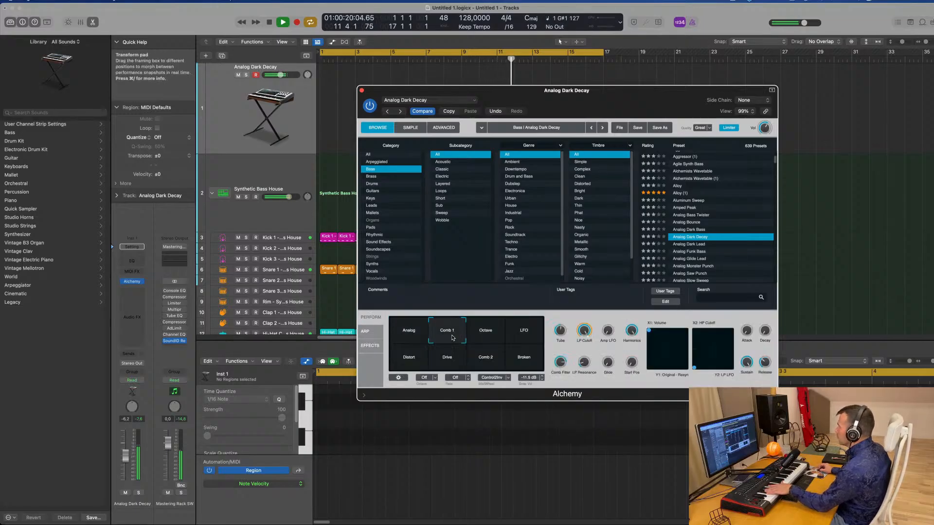
pyautogui.click(488, 335)
pyautogui.click(523, 336)
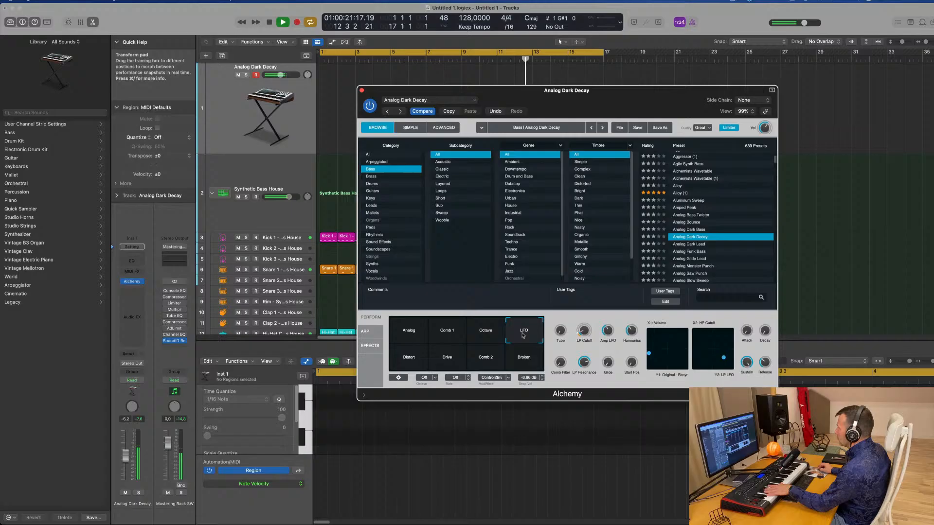
pyautogui.click(410, 337)
pyautogui.click(408, 364)
pyautogui.click(445, 362)
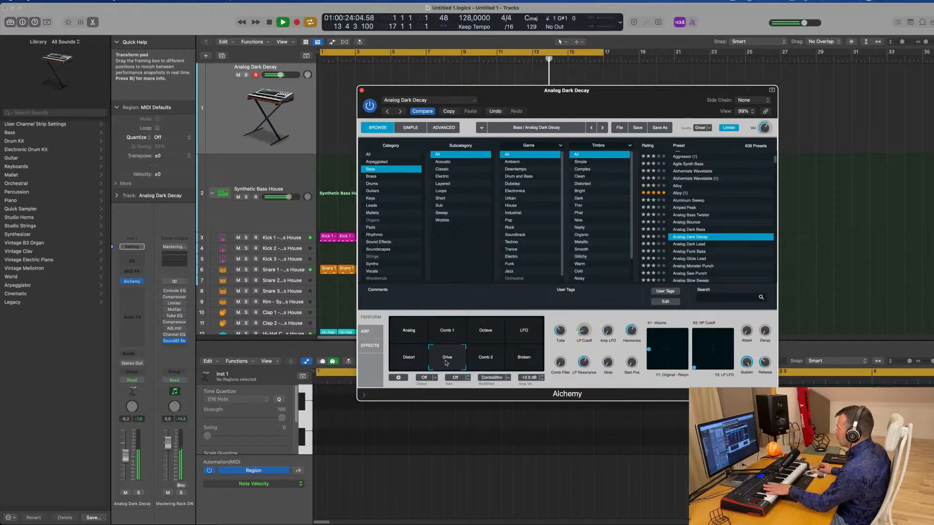
pyautogui.click(488, 363)
pyautogui.click(528, 362)
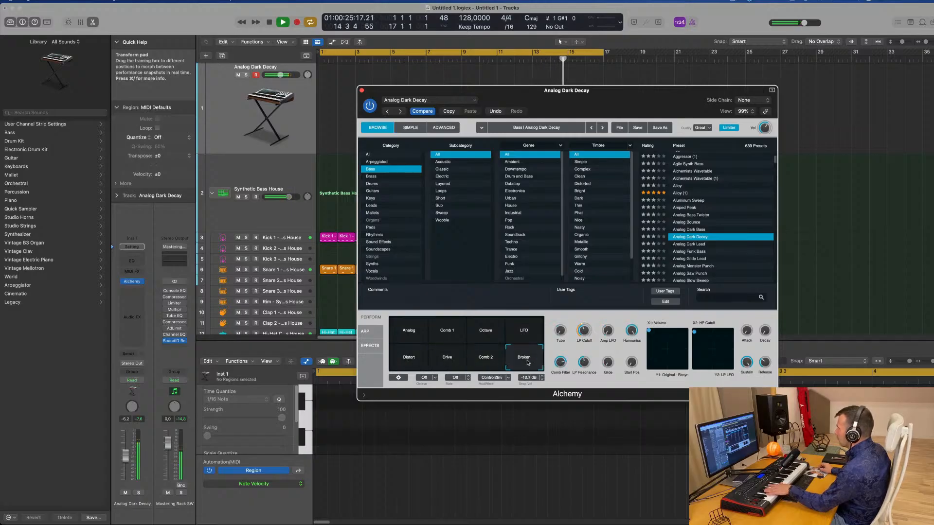
pyautogui.click(409, 332)
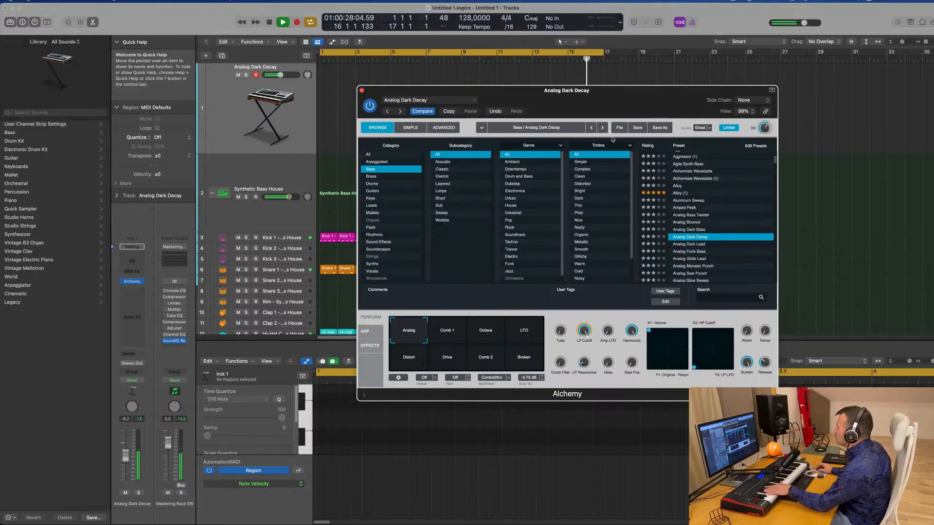
# Raise the sustain of Alchemy's AHDSR 1 envelope, sync the envelope to the project tempo and lengthen its decay stage
pyautogui.click(444, 127)
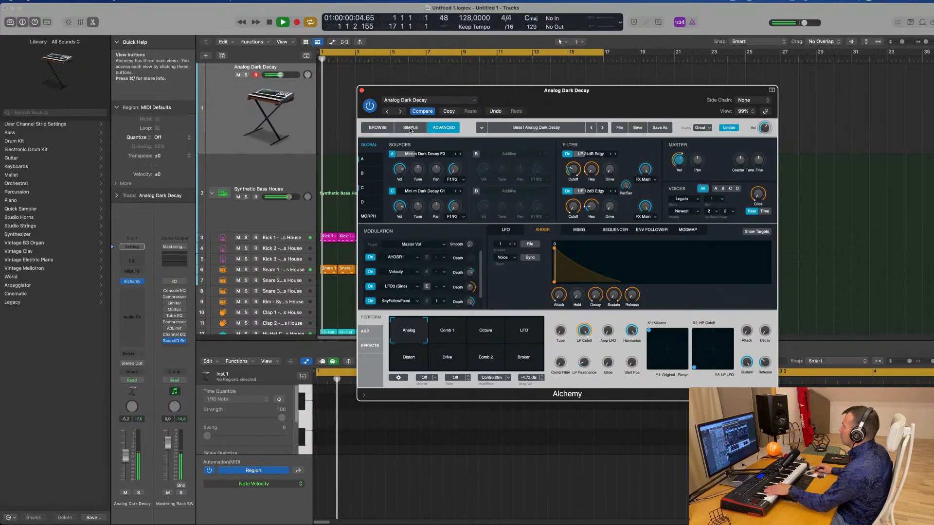
pyautogui.moveTo(595, 294); pyautogui.dragTo(638, 275)
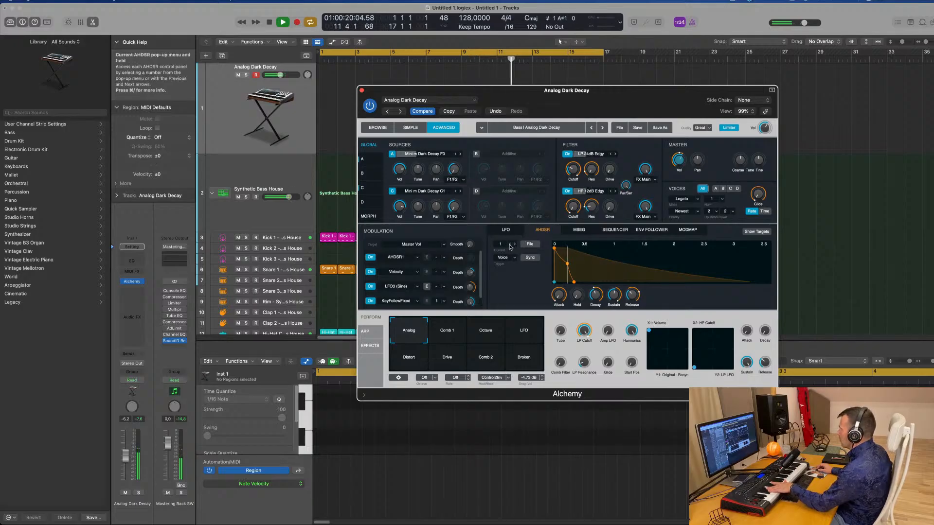
pyautogui.click(530, 259)
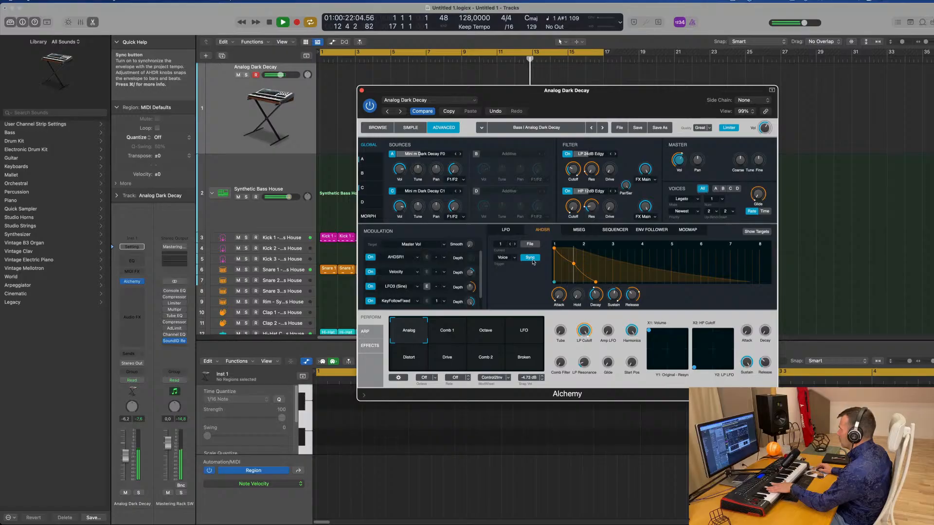
pyautogui.moveTo(577, 266); pyautogui.dragTo(604, 260)
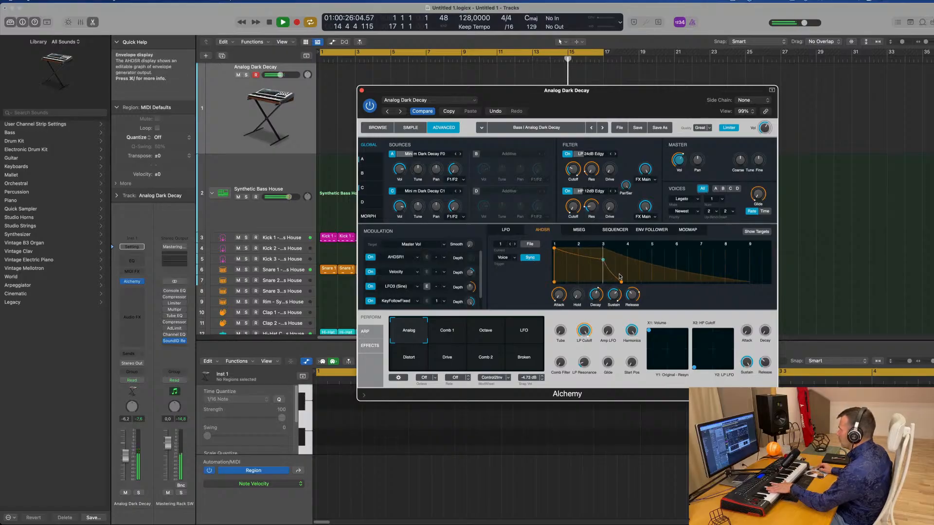
pyautogui.moveTo(604, 260); pyautogui.dragTo(680, 262)
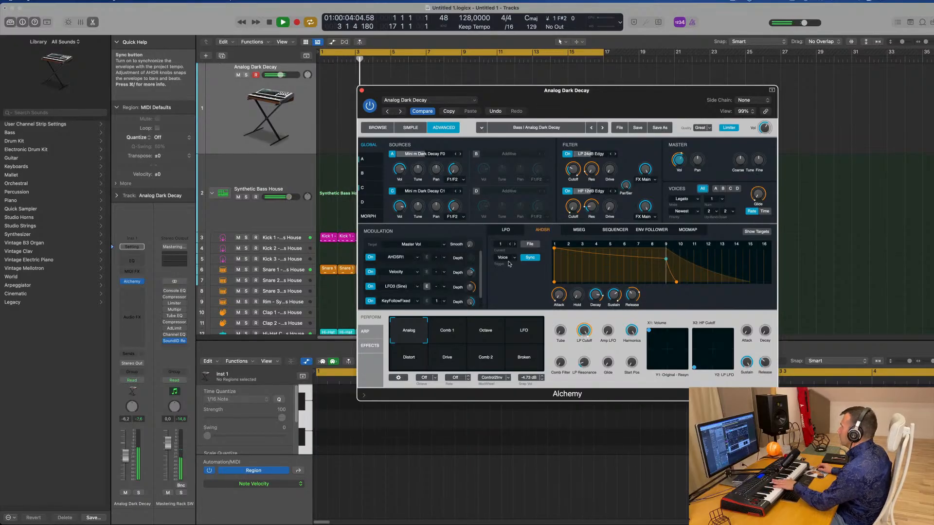
# Look through the Sequencer, MSEG, Env Follower and ModMap modulators, and raise AHDSR 1's sustain to maximum with a longer hold
pyautogui.click(615, 230)
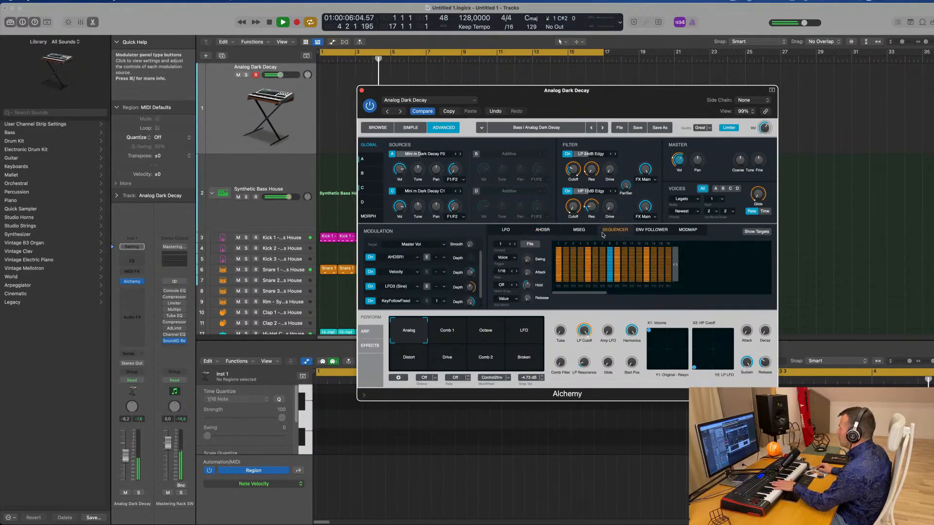
pyautogui.click(579, 231)
pyautogui.click(655, 233)
pyautogui.click(685, 233)
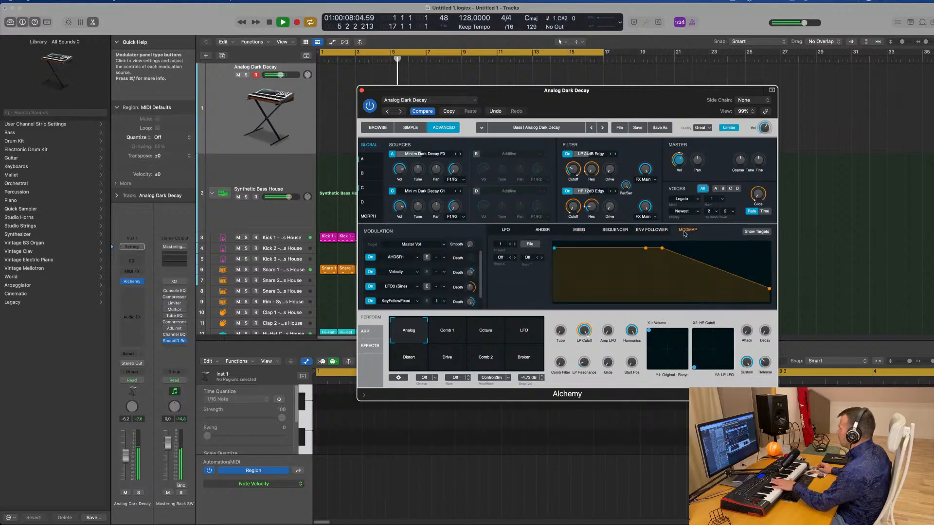
pyautogui.click(652, 231)
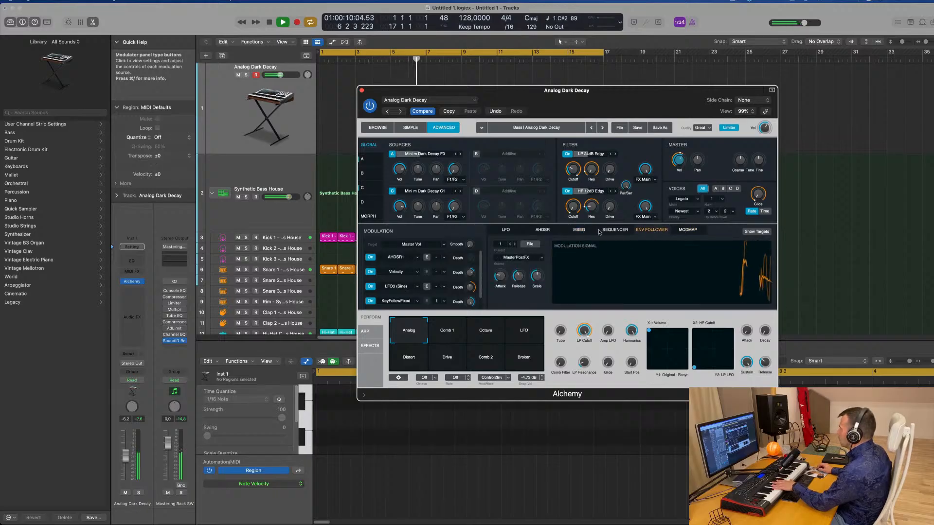
pyautogui.click(543, 231)
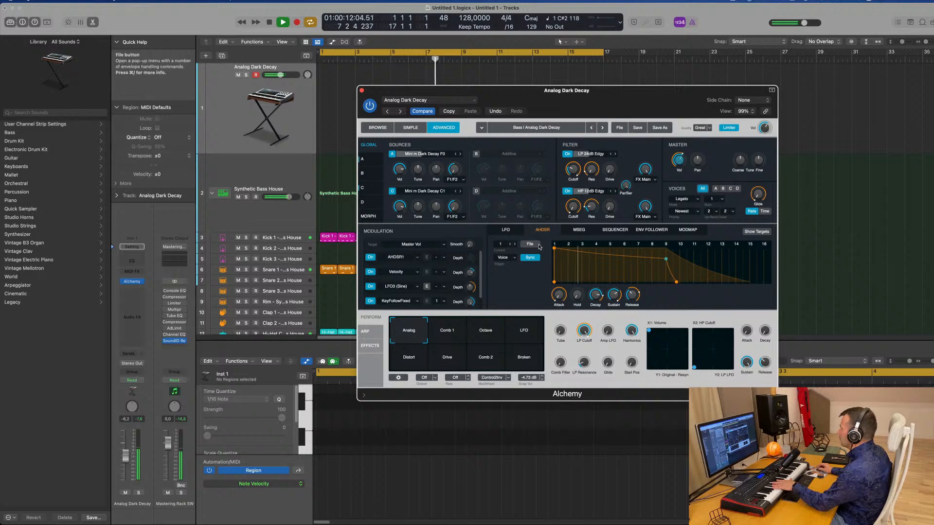
pyautogui.moveTo(666, 258); pyautogui.dragTo(666, 245)
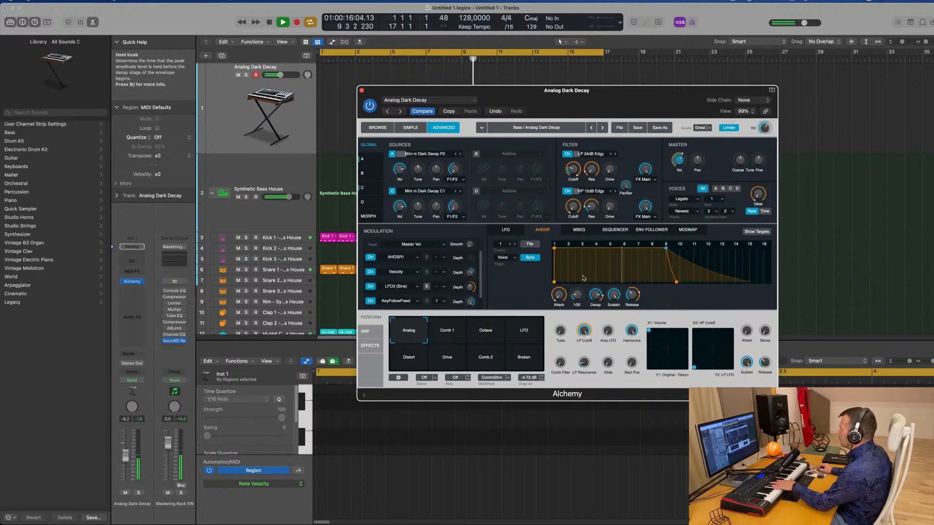
pyautogui.moveTo(584, 279)
pyautogui.mouseDown()
pyautogui.moveTo(581, 286)
pyautogui.moveTo(583, 277)
pyautogui.mouseUp()
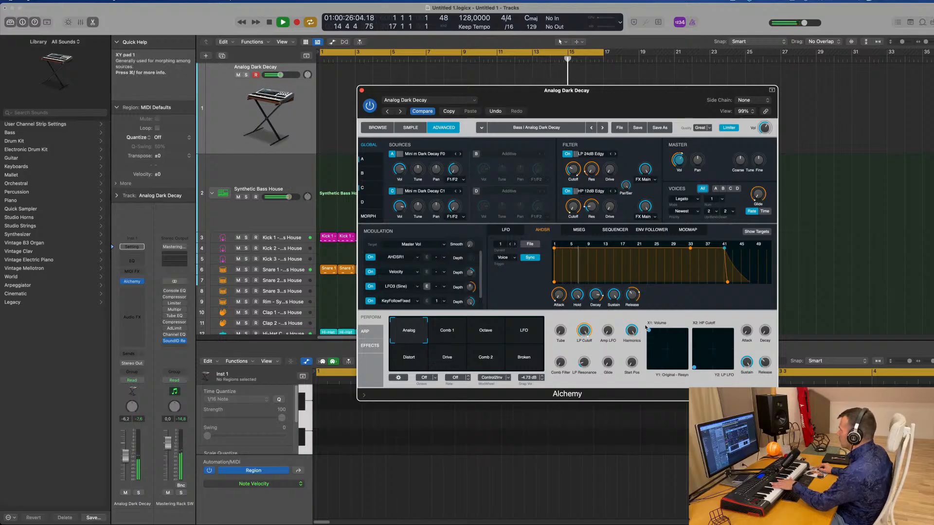
# Try out the HP Cutoff XY pad and set the bass track's volume to -3.6 dB
pyautogui.moveTo(692, 369); pyautogui.dragTo(707, 360)
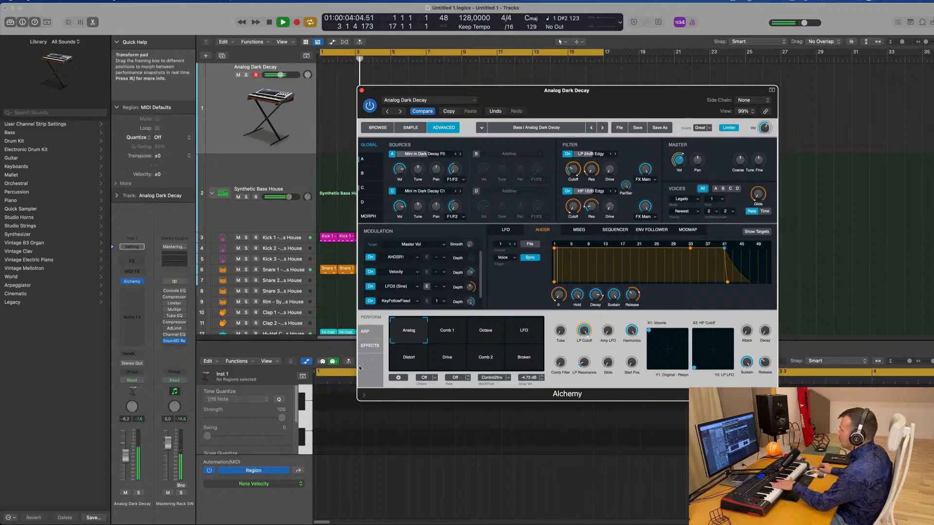
pyautogui.moveTo(125, 453); pyautogui.dragTo(129, 450)
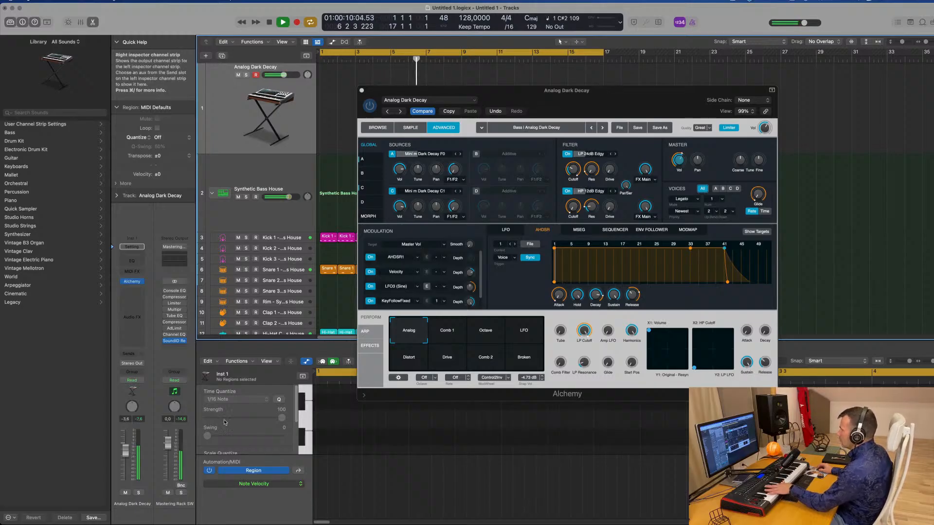
# Audition the bass presets Analog Sub Sonic, Analogue Happiness, Apprentice, Arctic Noise Lead and Artificial Persona
pyautogui.click(378, 128)
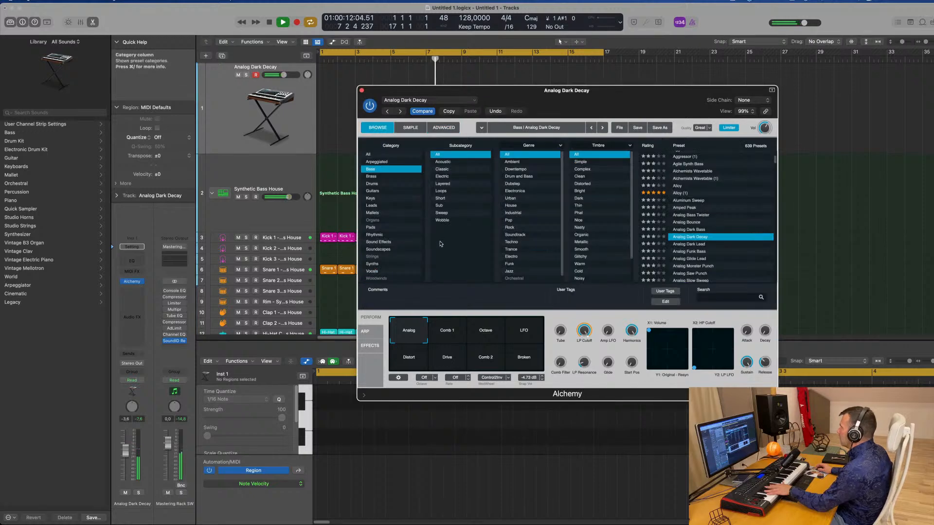
pyautogui.scroll(-3, 706, 204)
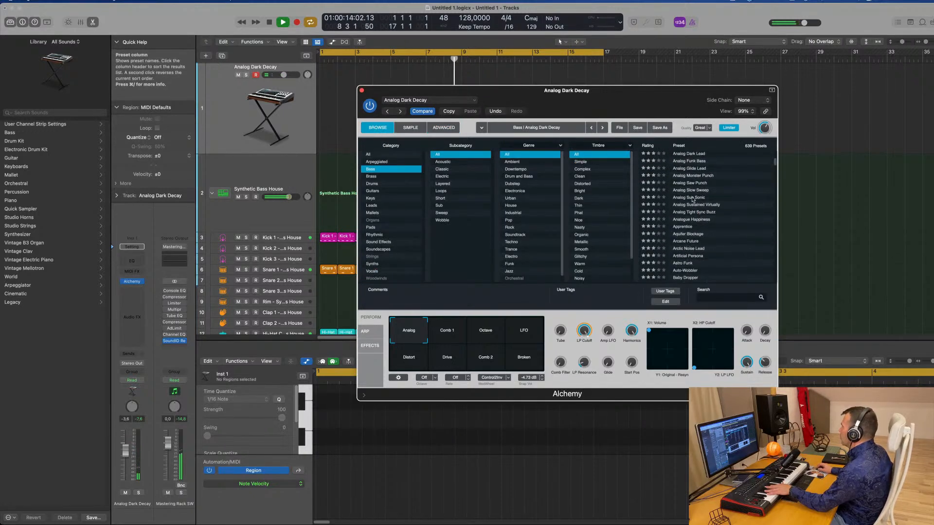
pyautogui.click(693, 198)
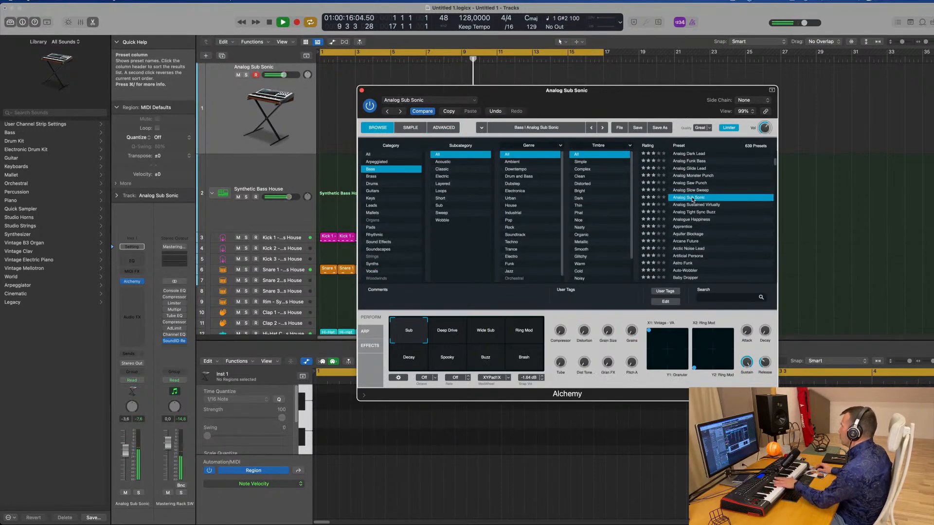
pyautogui.click(690, 220)
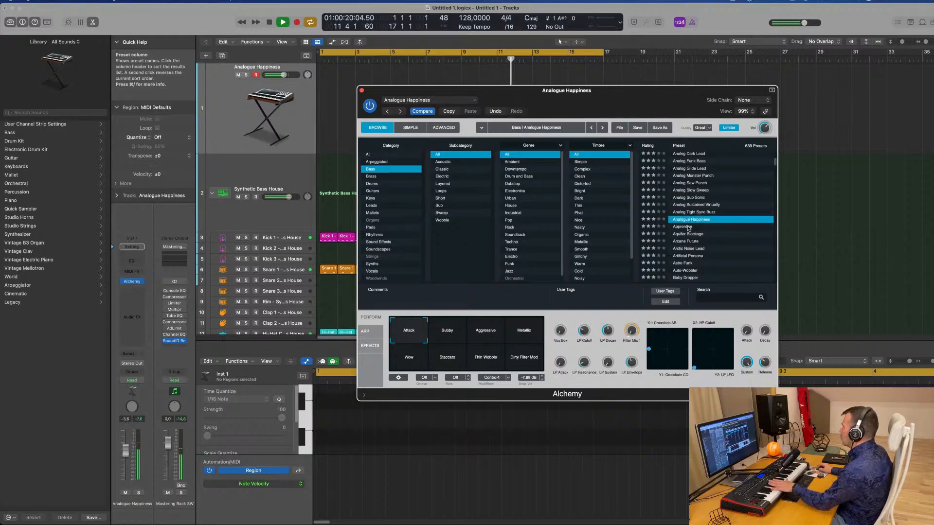
pyautogui.click(688, 227)
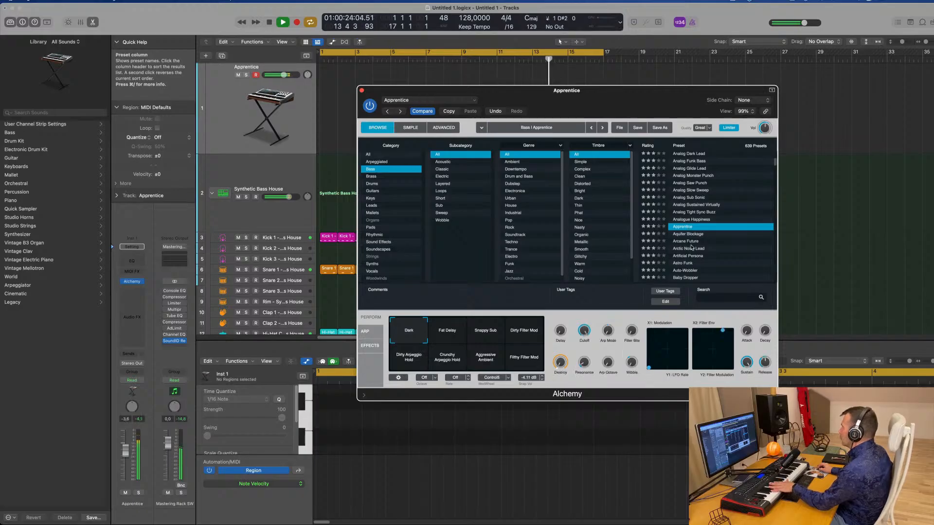
pyautogui.click(691, 248)
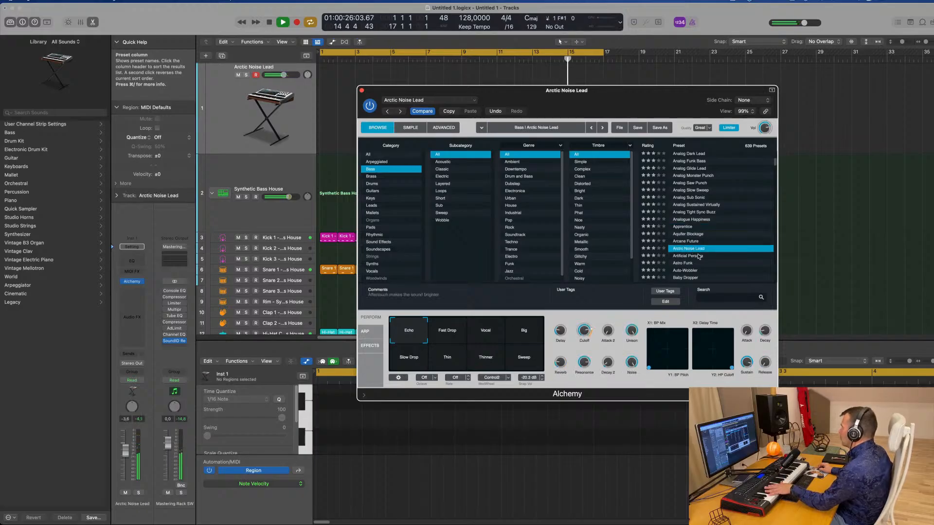
pyautogui.click(699, 257)
# Audition the presets Auto-Wobbler, Baby Dropper, Balloon Finger and Ball Bass, and load Bass And Lead
pyautogui.scroll(-2, 696, 251)
pyautogui.click(686, 239)
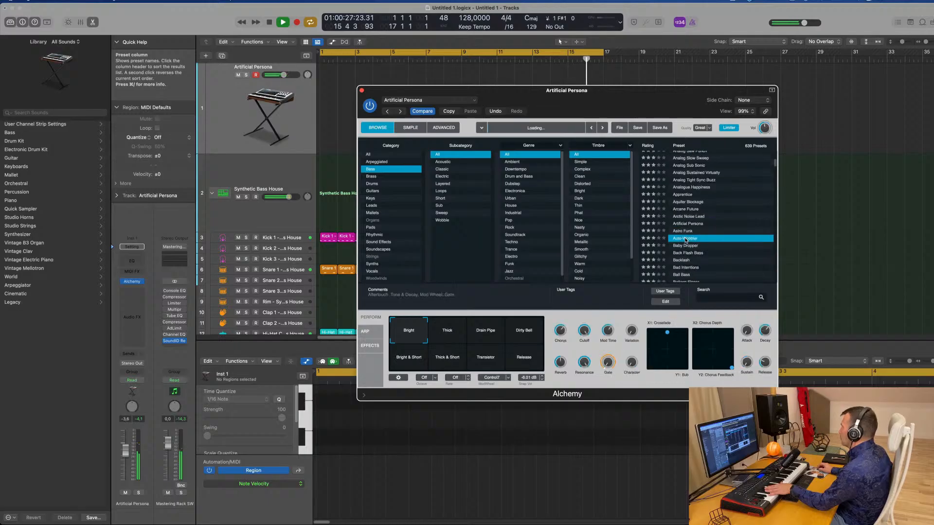
pyautogui.scroll(-1, 698, 241)
pyautogui.click(693, 239)
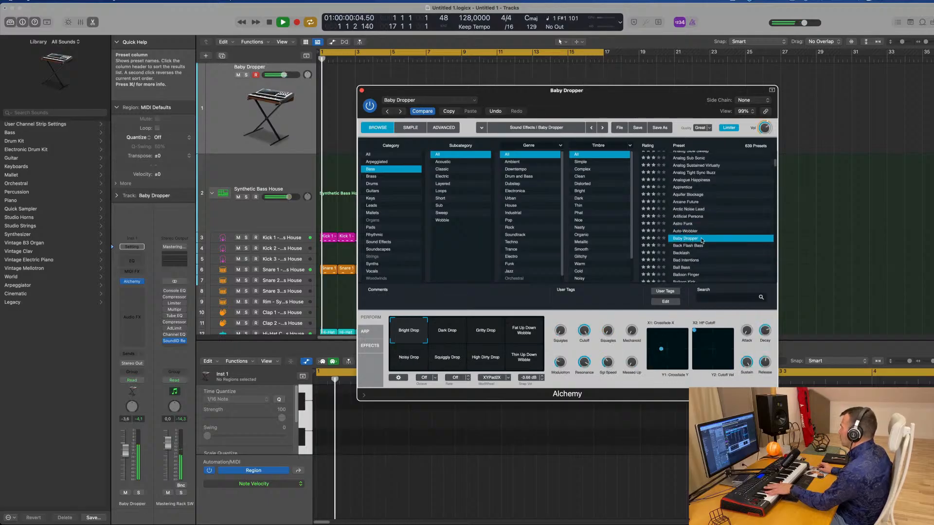
pyautogui.scroll(-3, 691, 231)
pyautogui.click(690, 227)
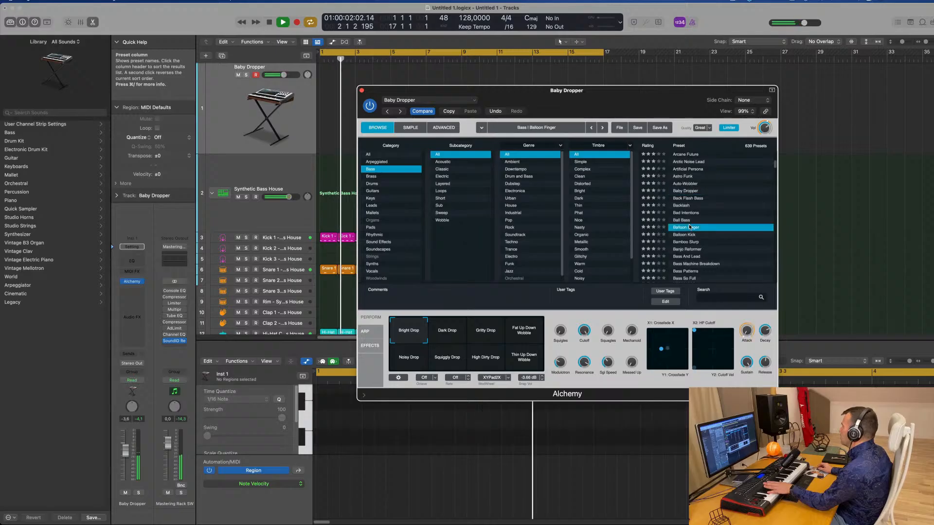
pyautogui.click(683, 220)
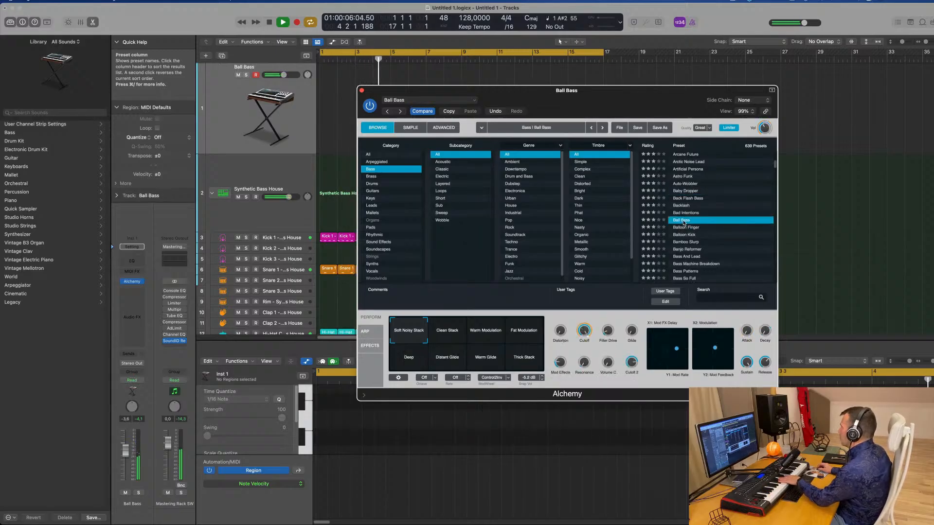
pyautogui.click(692, 257)
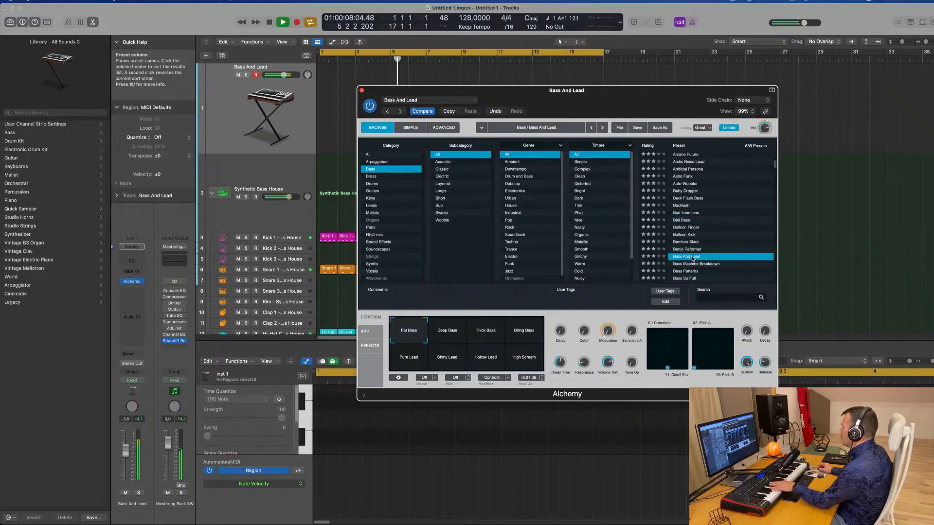
# Try out the performance knobs, audition the snapshots from Deep Bass through High Scream, and return to Fat Bass
pyautogui.scroll(-2, 703, 248)
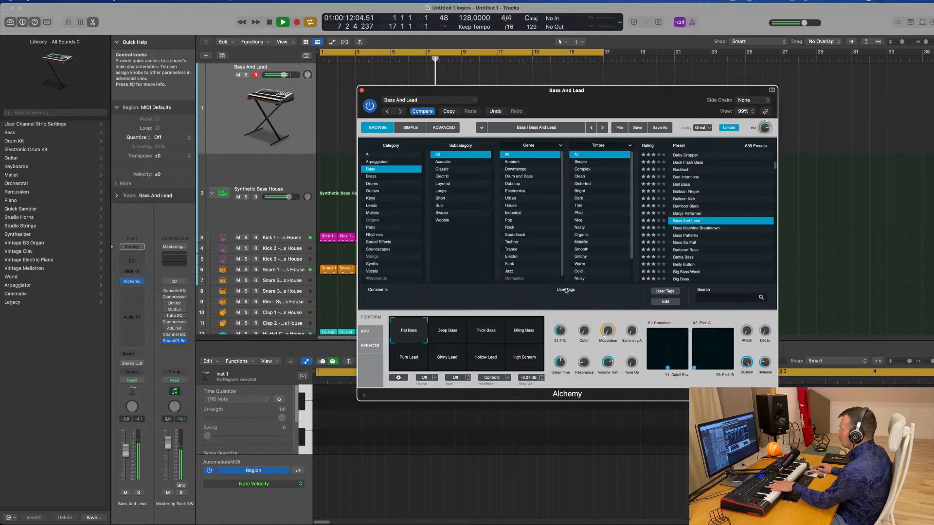
pyautogui.moveTo(585, 332); pyautogui.dragTo(586, 327)
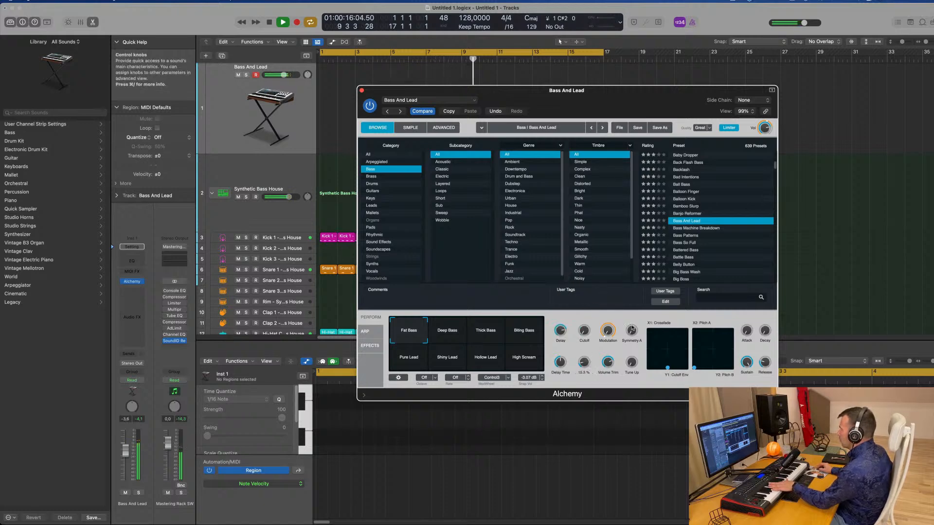
pyautogui.click(456, 336)
pyautogui.click(489, 337)
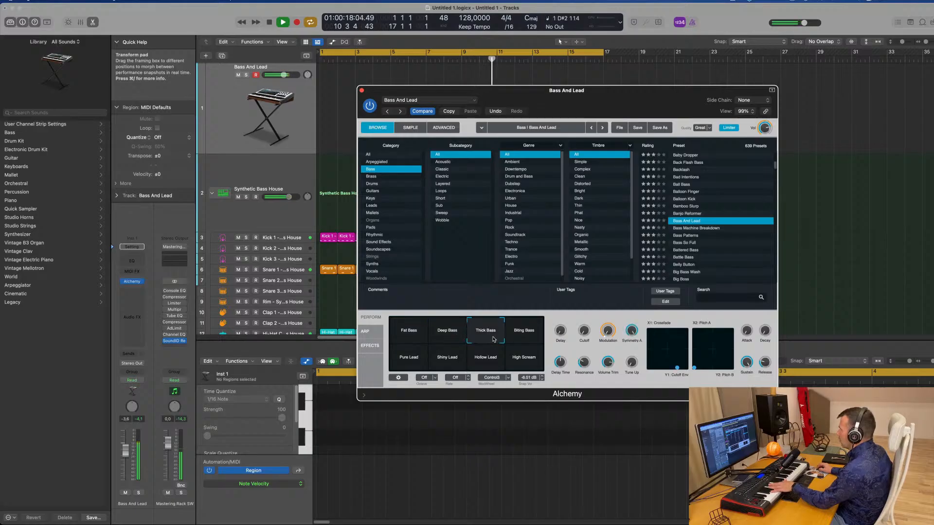
pyautogui.click(527, 340)
pyautogui.click(415, 363)
pyautogui.click(452, 361)
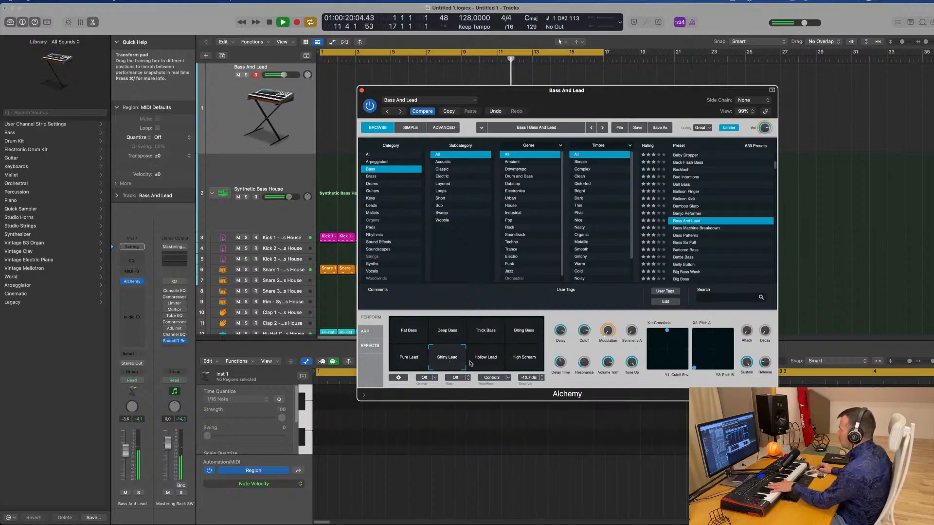
pyautogui.click(522, 362)
pyautogui.click(410, 331)
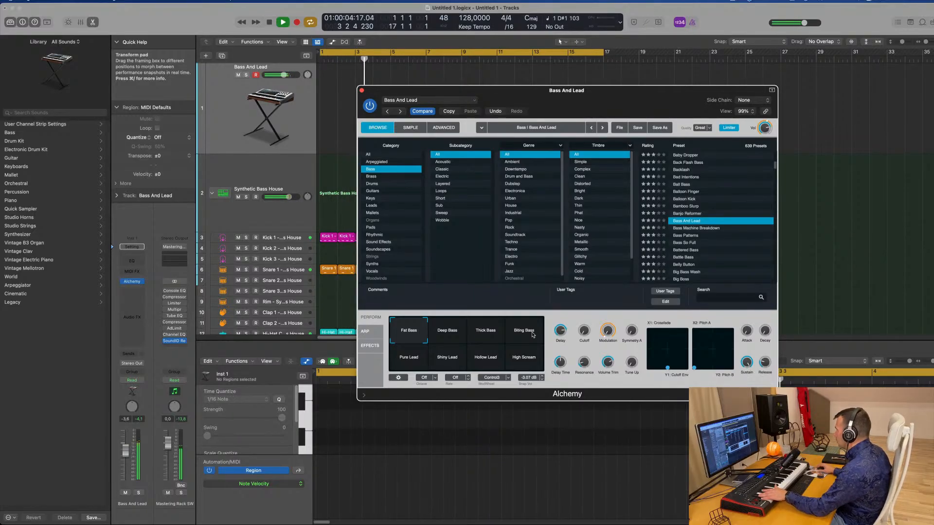
# Set the Crossfade/Cutoff Env XY pad to its centre and record a bass take on the Bass And Lead track
pyautogui.moveTo(668, 368)
pyautogui.mouseDown()
pyautogui.moveTo(646, 374)
pyautogui.moveTo(661, 370)
pyautogui.mouseUp()
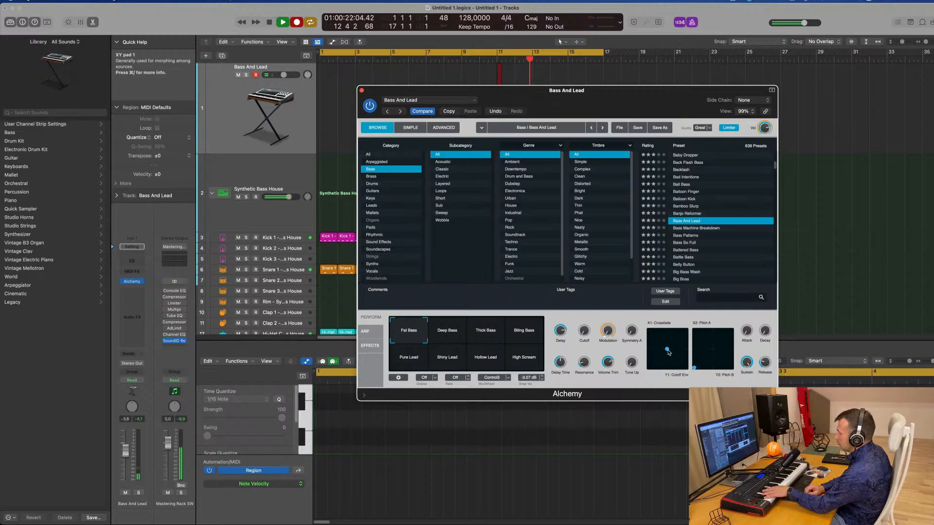
pyautogui.press('r')
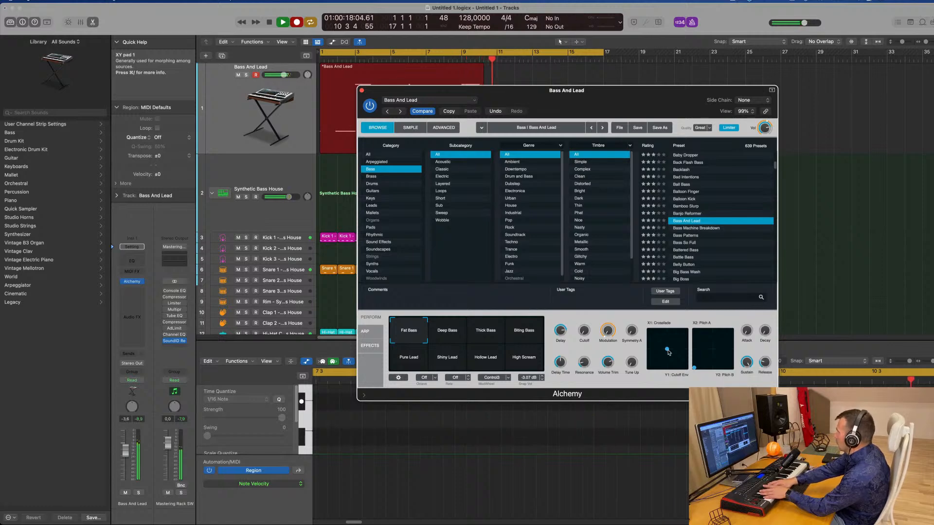
pyautogui.press('space')
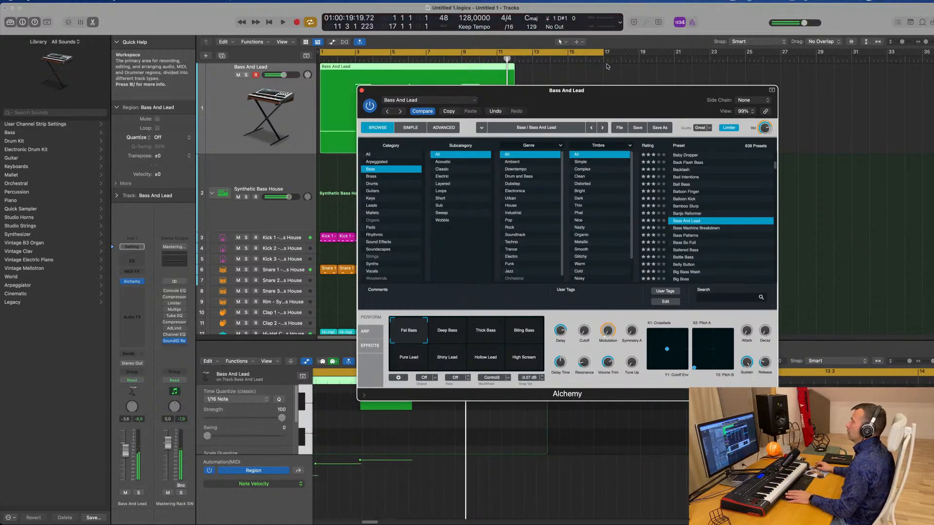
# Split the recorded bass region at bar 7, delete the first part, and move the remainder to bar 1
pyautogui.moveTo(565, 91); pyautogui.dragTo(876, 89)
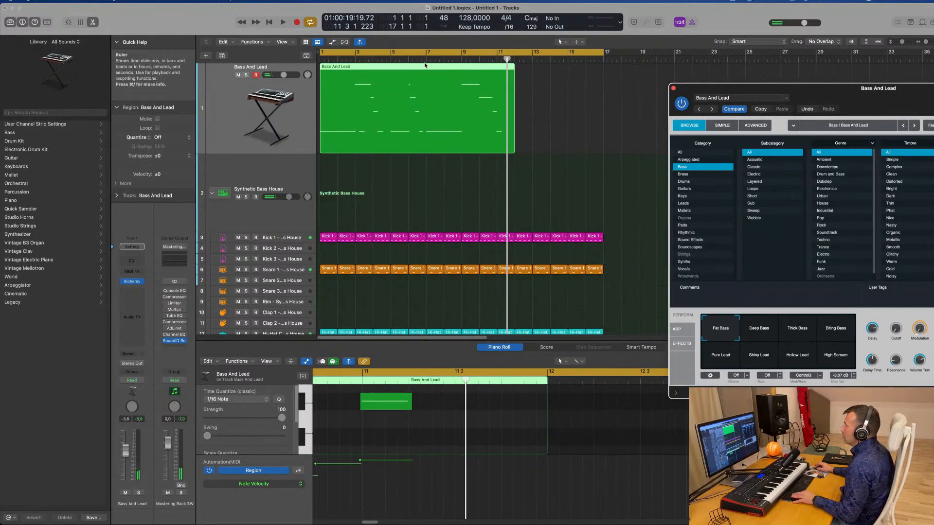
pyautogui.keyDown('super'); pyautogui.doubleClick(427, 141); pyautogui.keyUp('super')
pyautogui.click(396, 69)
pyautogui.press('Delete')
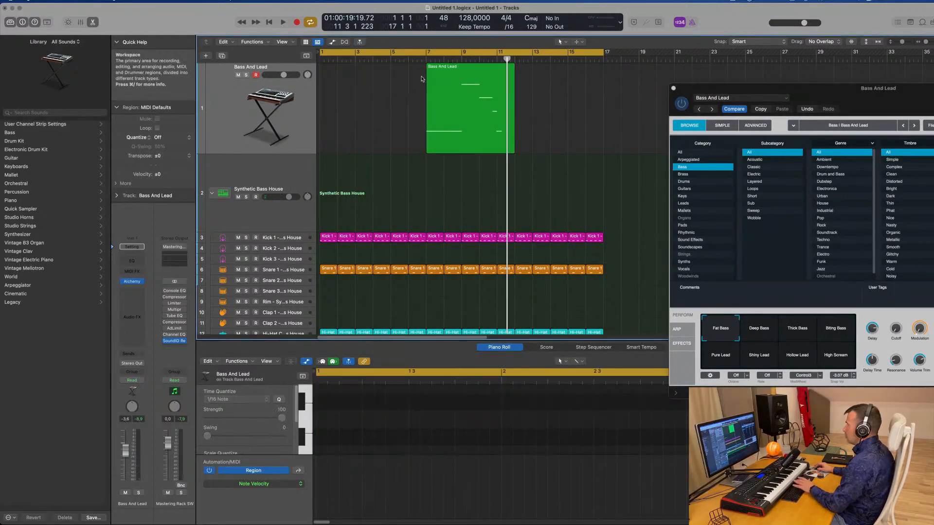
pyautogui.moveTo(443, 81); pyautogui.dragTo(337, 80)
pyautogui.press('Return')
pyautogui.press('space')
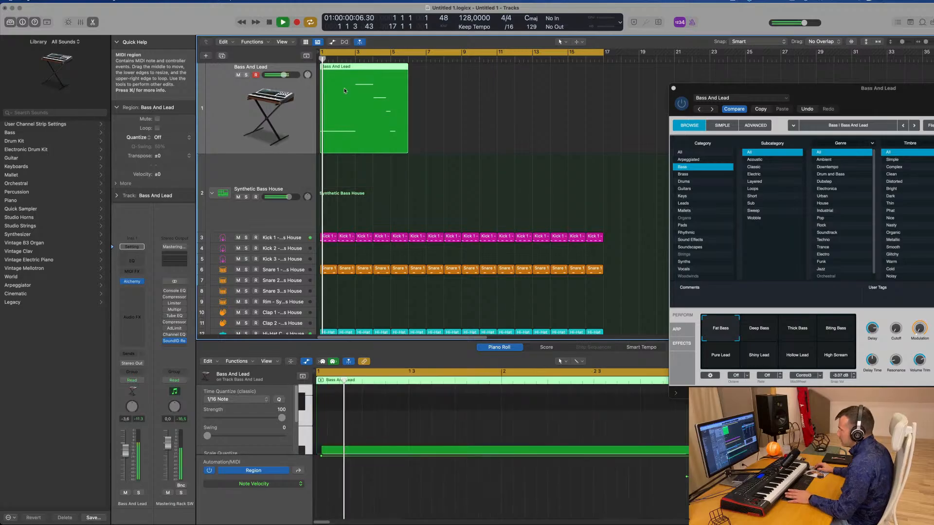
pyautogui.press('space')
# Quantize the Bass And Lead region to 1/16 notes
pyautogui.scroll(-10, 403, 433)
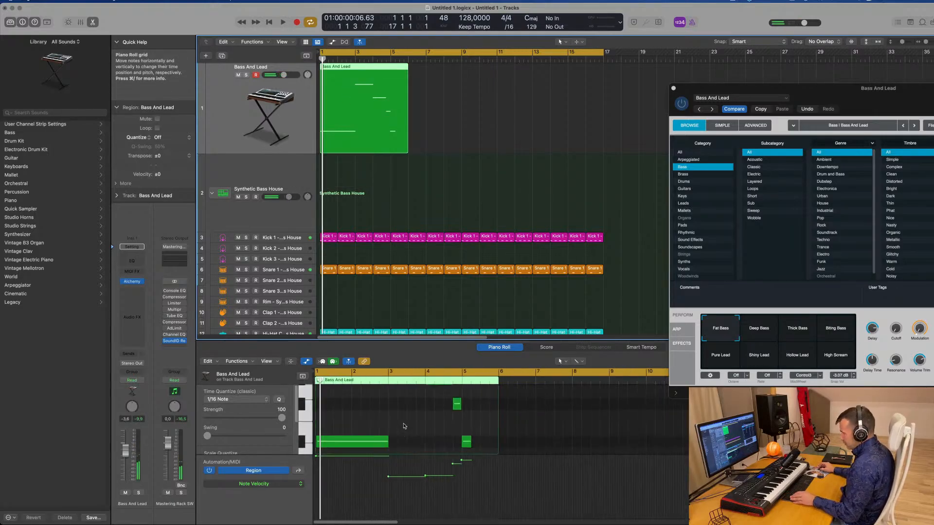
pyautogui.press('super+a')
pyautogui.click(448, 186)
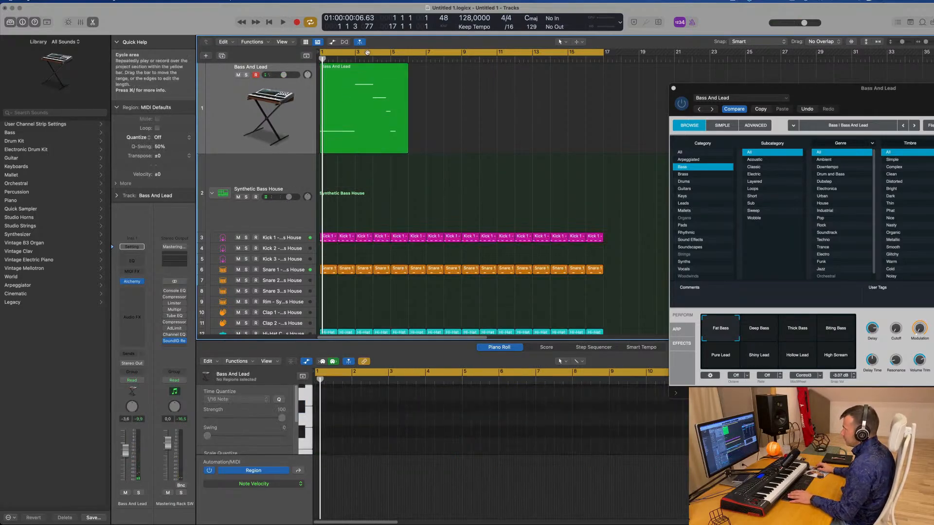
pyautogui.click(369, 92)
pyautogui.scroll(5, 392, 431)
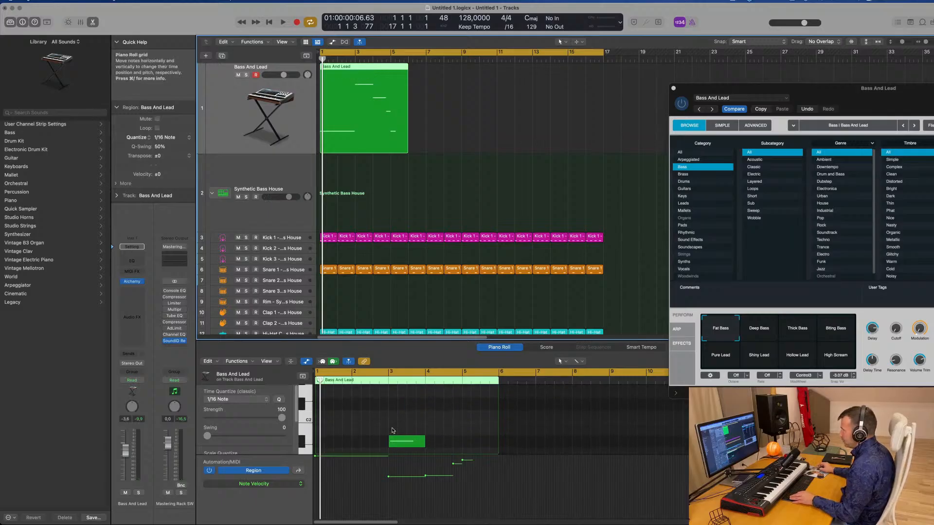
pyautogui.scroll(-5, 392, 431)
pyautogui.scroll(5, 369, 433)
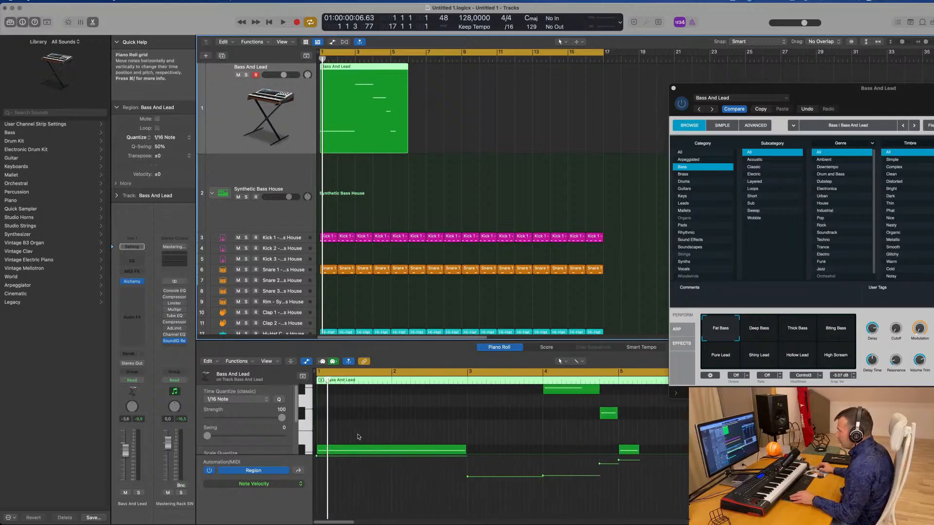
# Play back the quantized bass region and check its notes in the Piano Roll
pyautogui.press('space')
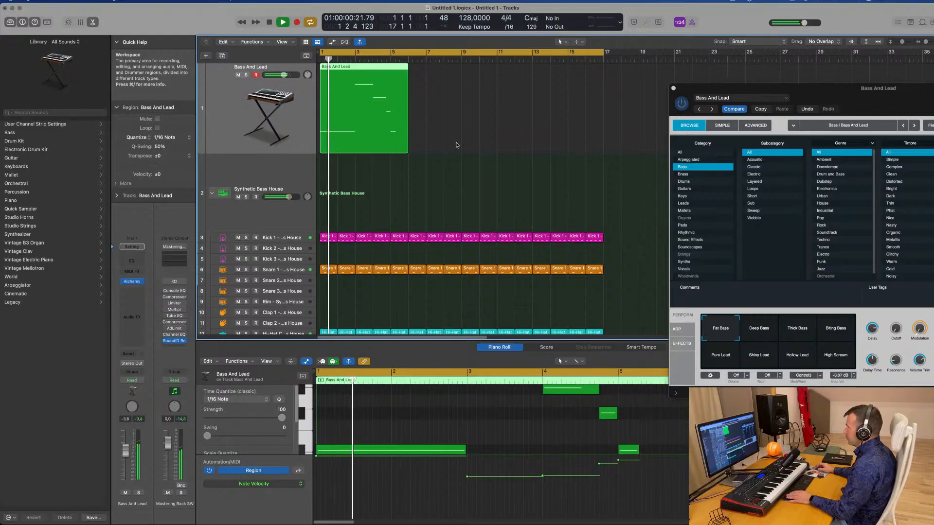
pyautogui.moveTo(861, 94); pyautogui.dragTo(645, 66)
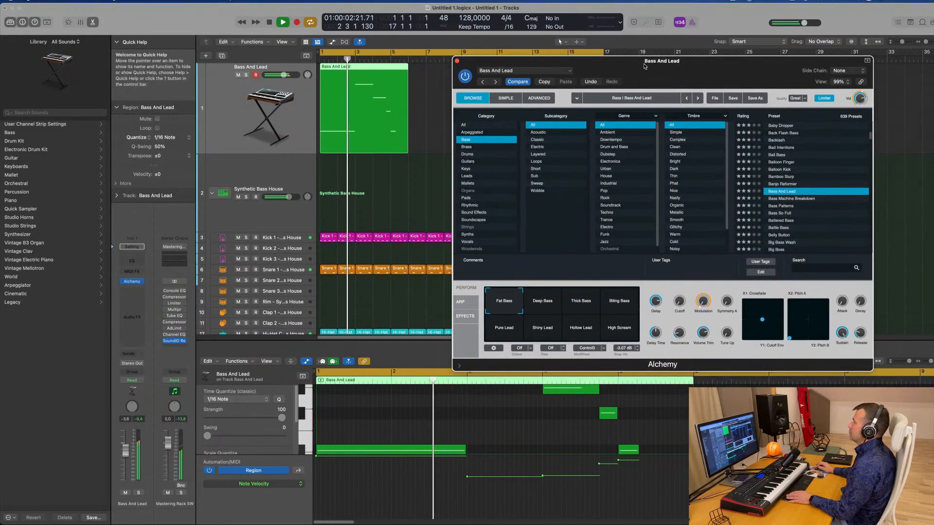
pyautogui.scroll(2, 516, 431)
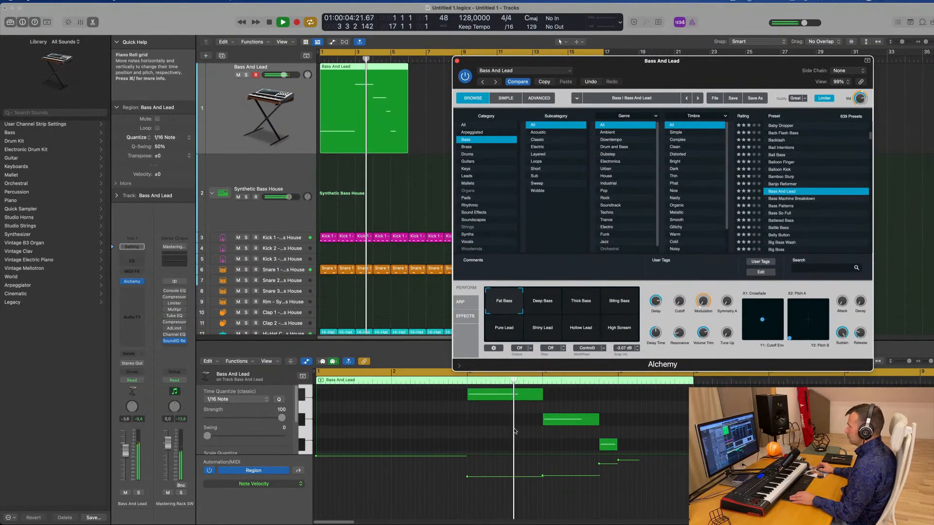
pyautogui.scroll(-2, 515, 431)
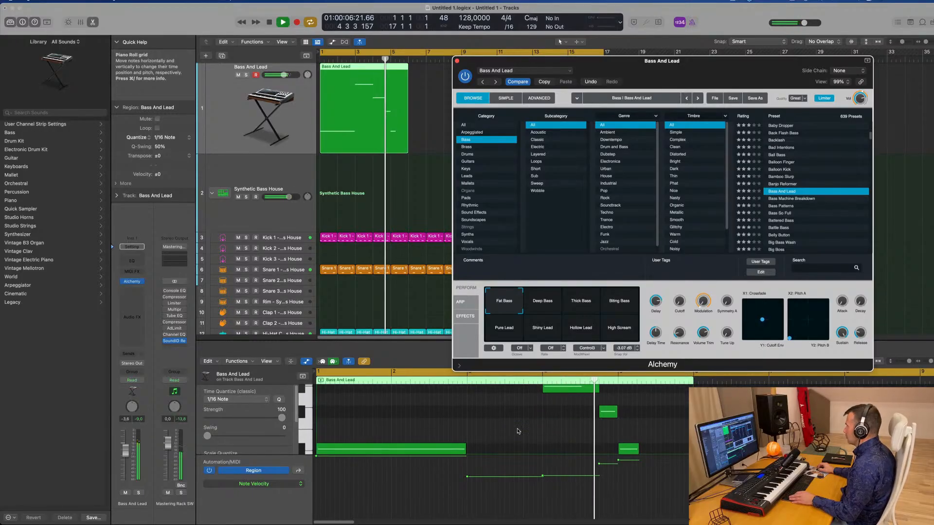
pyautogui.scroll(-2, 535, 433)
pyautogui.press('space')
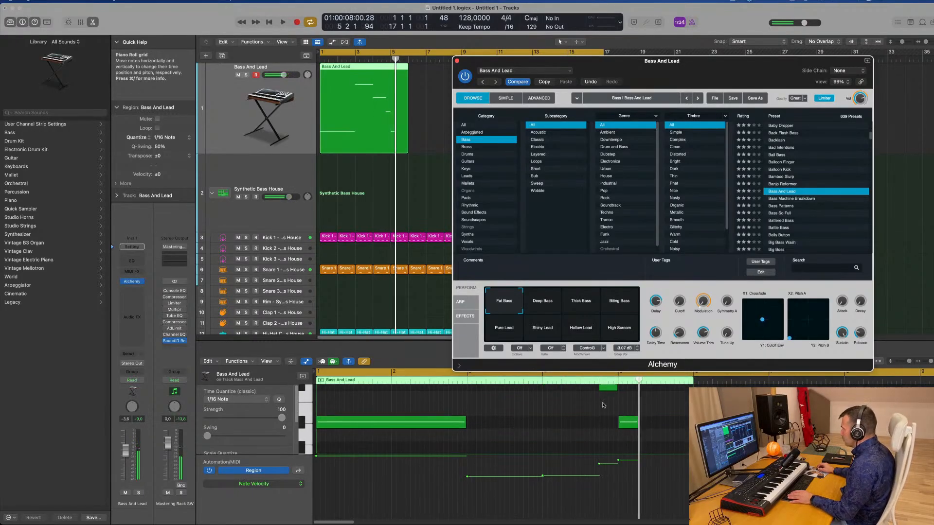
# Slightly lengthen the first long note, the G#1 note at bar 4 and the F#1 note after it to overlap the following notes
pyautogui.scroll(4, 602, 419)
pyautogui.moveTo(598, 421); pyautogui.dragTo(603, 420)
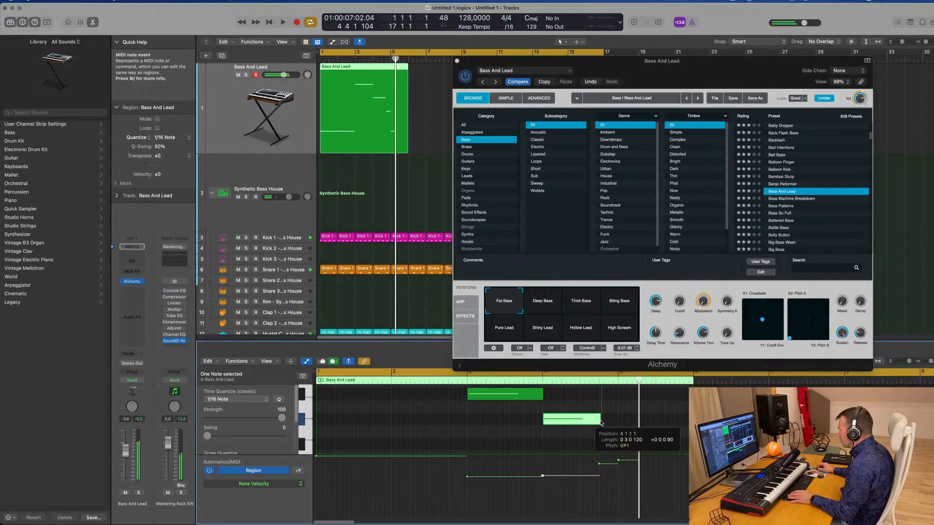
pyautogui.scroll(-1, 584, 413)
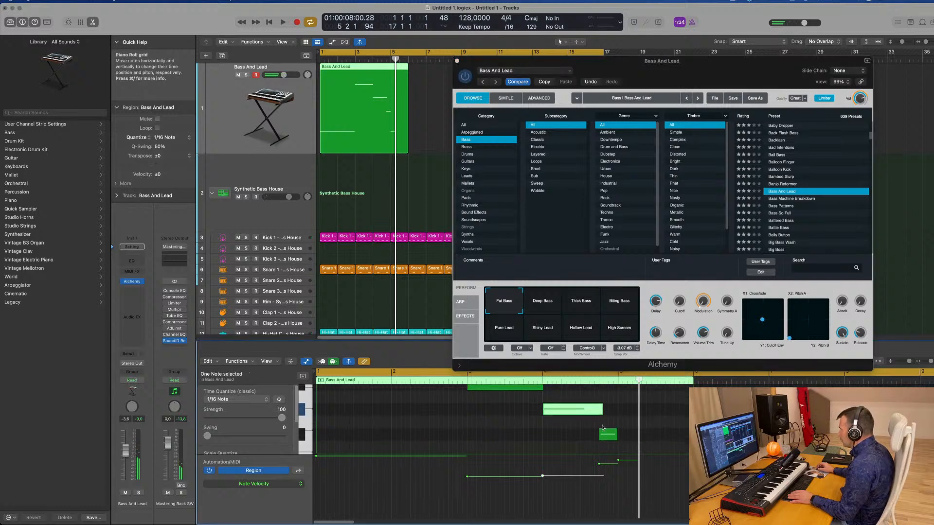
pyautogui.moveTo(618, 428); pyautogui.dragTo(621, 429)
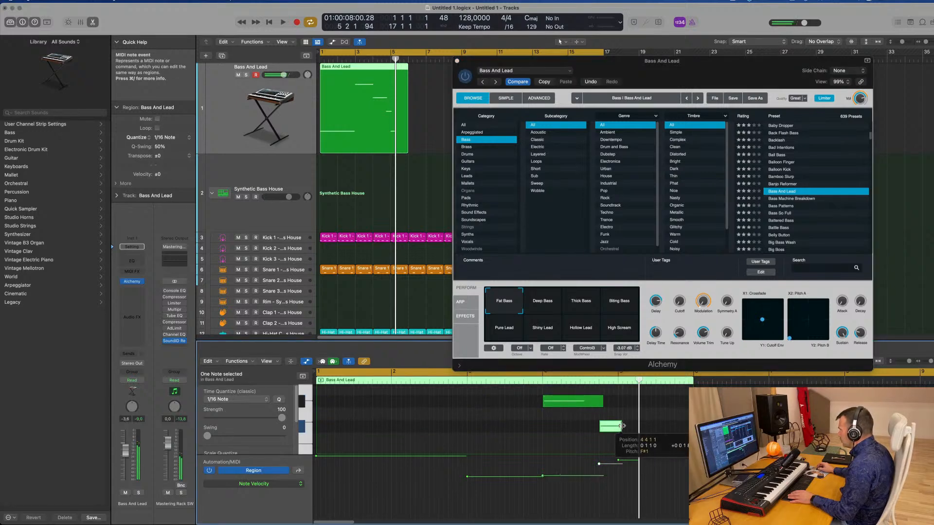
pyautogui.scroll(-1, 623, 428)
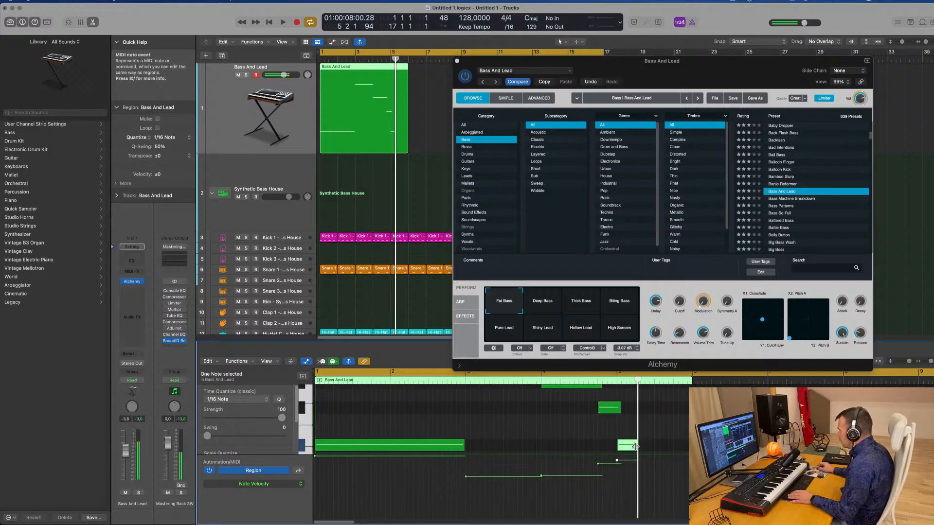
pyautogui.moveTo(465, 446); pyautogui.dragTo(470, 446)
# Play back the edited bass line from bar 1 and move the Alchemy window clear of the region
pyautogui.press('space')
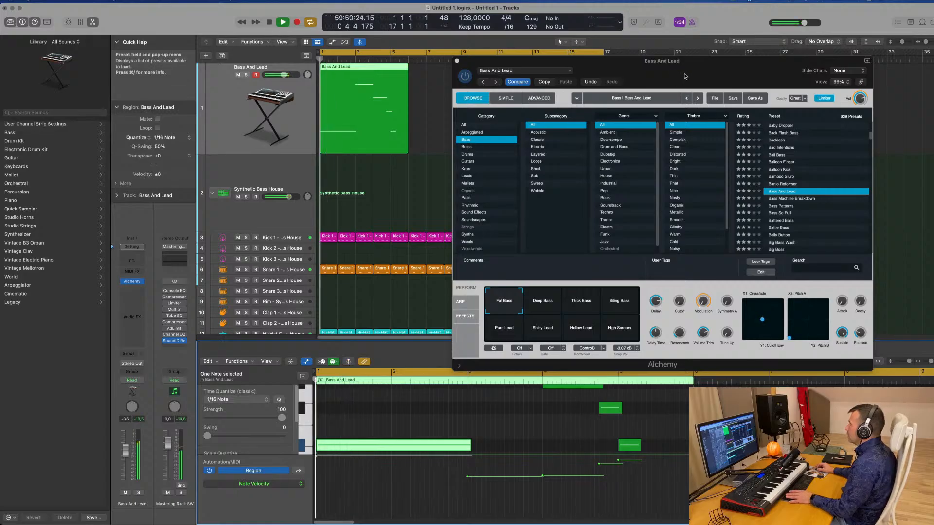
pyautogui.moveTo(685, 76); pyautogui.dragTo(656, 62)
pyautogui.moveTo(648, 286)
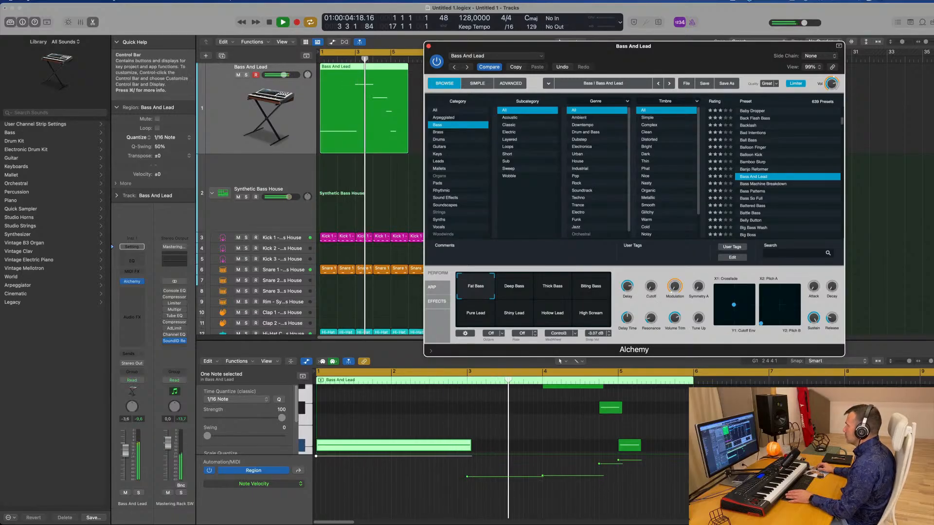
pyautogui.moveTo(662, 45); pyautogui.dragTo(784, 76)
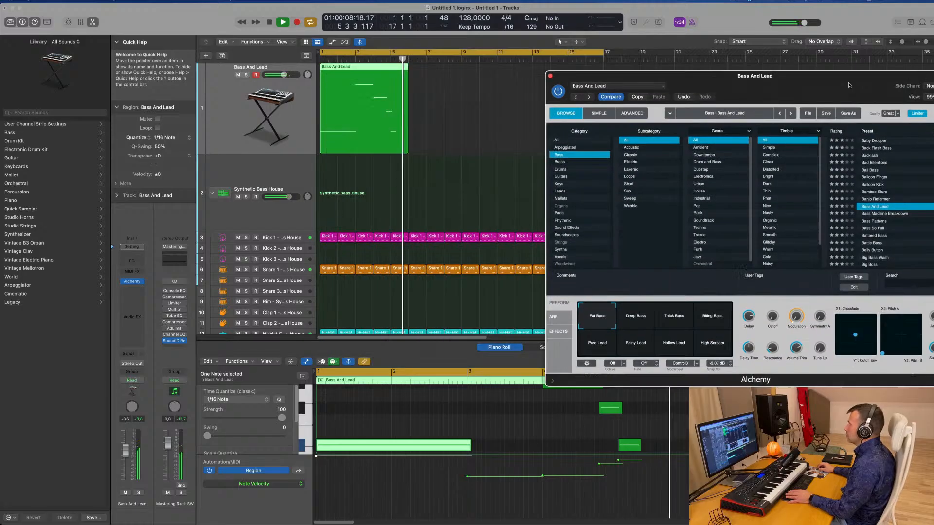
pyautogui.moveTo(849, 85); pyautogui.dragTo(859, 87)
pyautogui.press('space')
# Split the bass region at bar 5 and delete the part after the split
pyautogui.keyDown('super'); pyautogui.doubleClick(392, 72); pyautogui.keyUp('super')
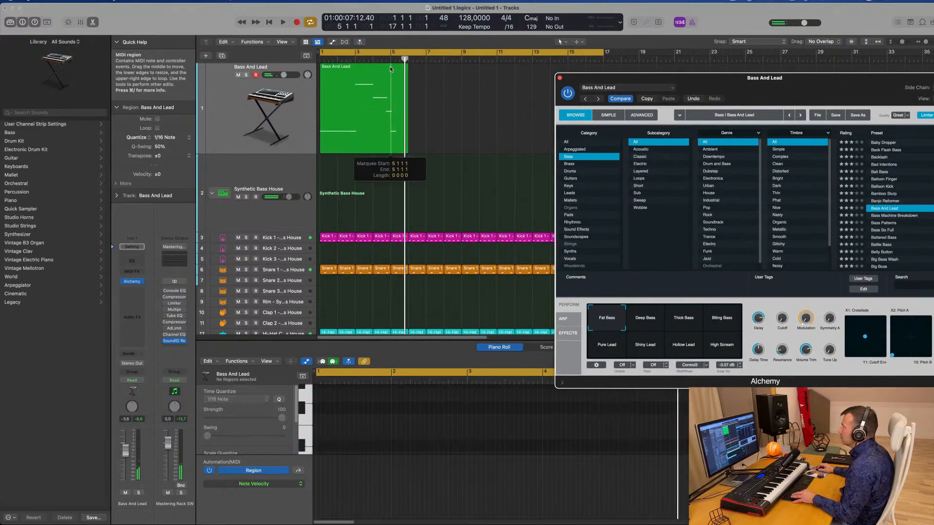
pyautogui.click(534, 184)
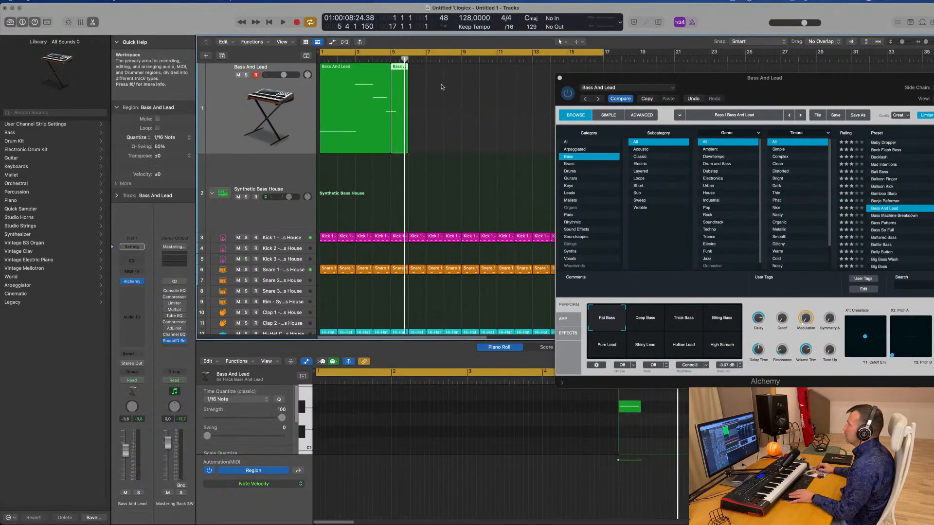
pyautogui.moveTo(441, 86); pyautogui.dragTo(404, 115)
pyautogui.press('Delete')
# Repeat the four-bar bass region three times to fill the 16-bar loop and start playback
pyautogui.click(343, 93)
pyautogui.hotkey('shift', 'space')
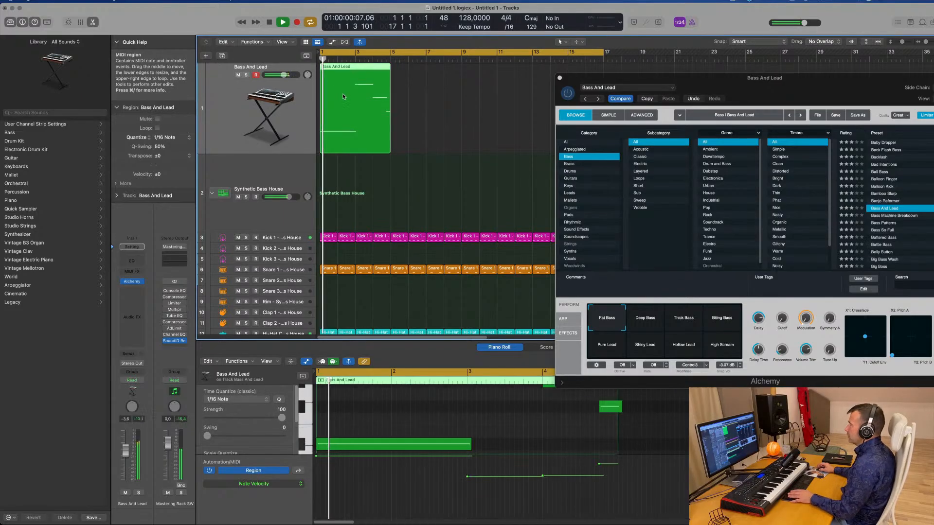
pyautogui.press('super+r')
pyautogui.press('super+r')
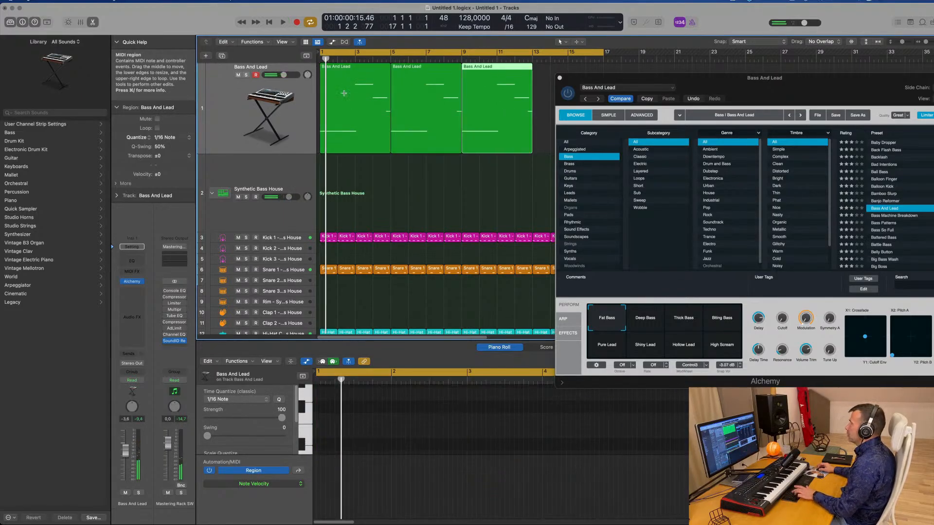
pyautogui.press('super+r')
pyautogui.moveTo(607, 81); pyautogui.dragTo(671, 207)
pyautogui.press('space')
pyautogui.click(562, 181)
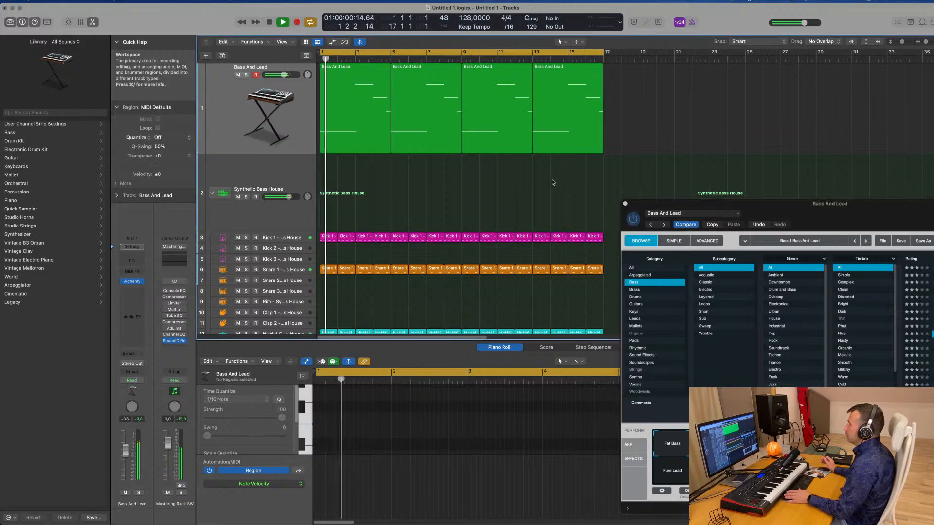
# Listen to the looped bass line with the drums, bring the Alchemy window over the arrangement, and restart playback from bar 1
pyautogui.moveTo(753, 213); pyautogui.dragTo(721, 213)
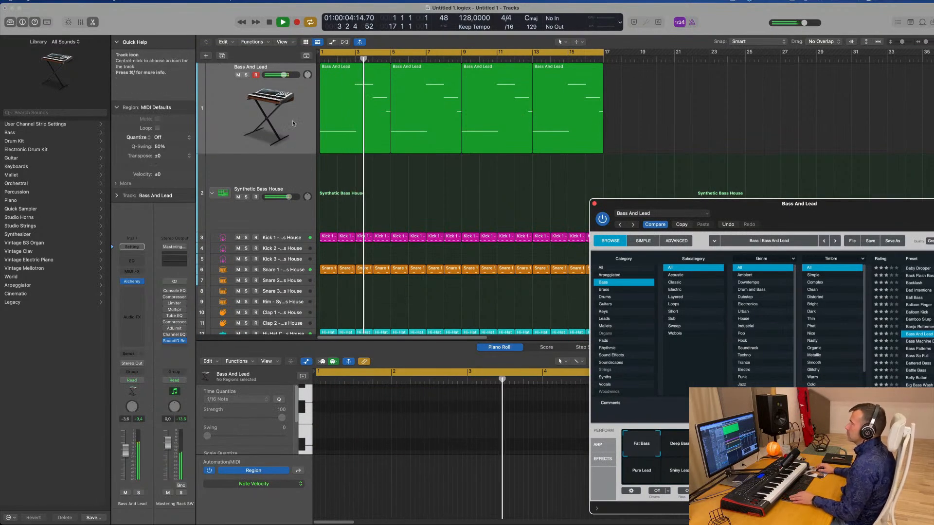
pyautogui.scroll(-3, 281, 127)
pyautogui.scroll(5, 282, 127)
pyautogui.hscroll(1, 281, 128)
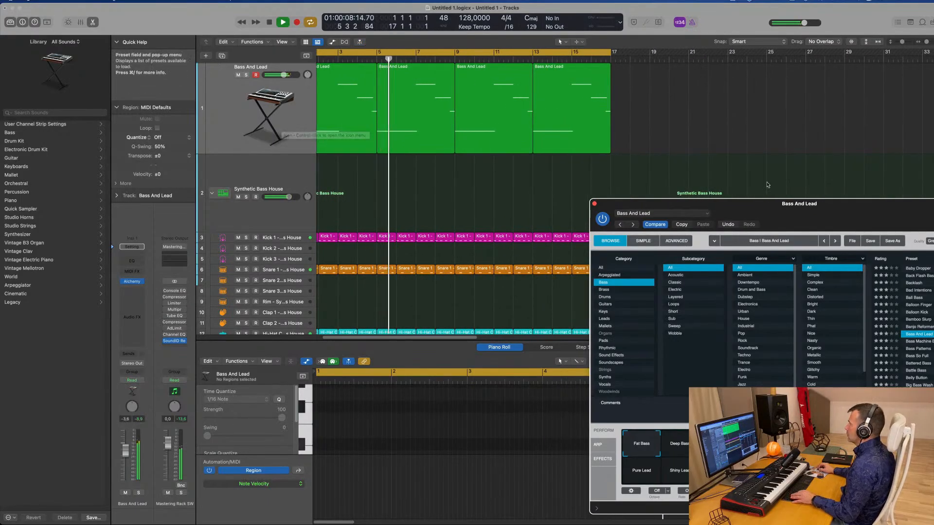
pyautogui.moveTo(772, 203); pyautogui.dragTo(489, 84)
pyautogui.press('Return')
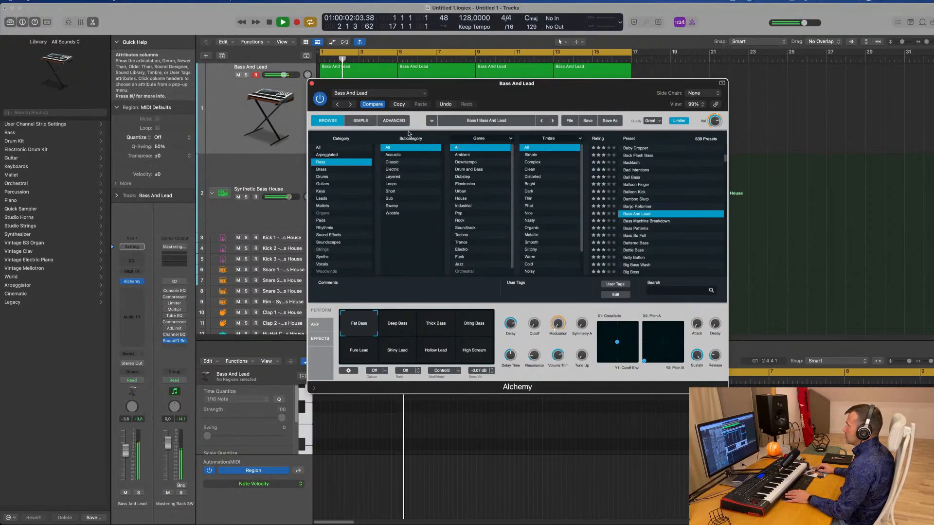
# Reshape the attack and decay of the AHDSR 1 envelope that modulates Alchemy's Master Vol while replaying the bass from bar 1
pyautogui.click(393, 120)
pyautogui.press('Return')
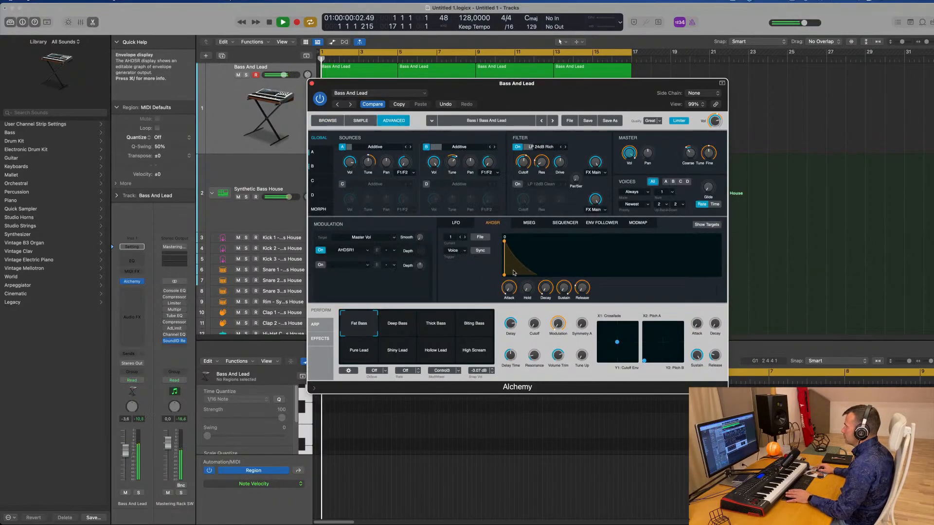
pyautogui.moveTo(506, 275); pyautogui.dragTo(528, 276)
pyautogui.press('Return')
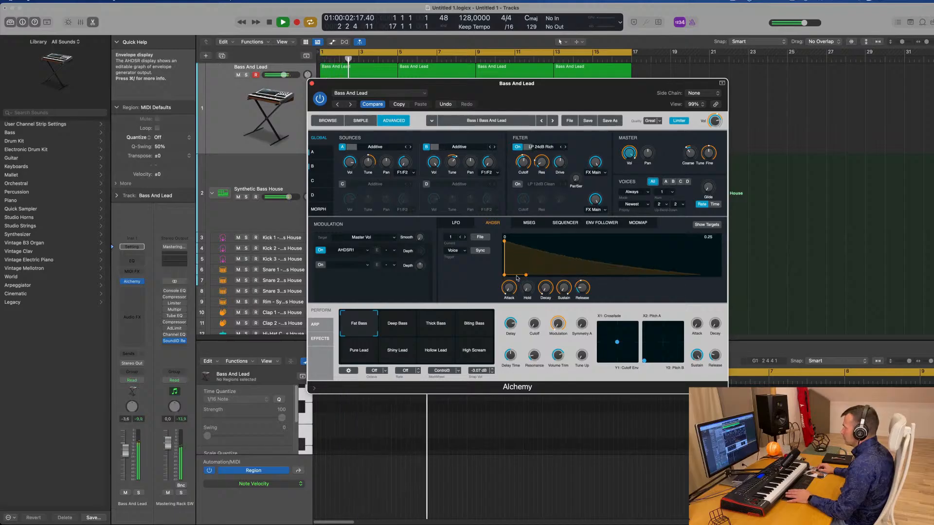
pyautogui.moveTo(506, 276); pyautogui.dragTo(506, 254)
pyautogui.moveTo(508, 251); pyautogui.dragTo(512, 247)
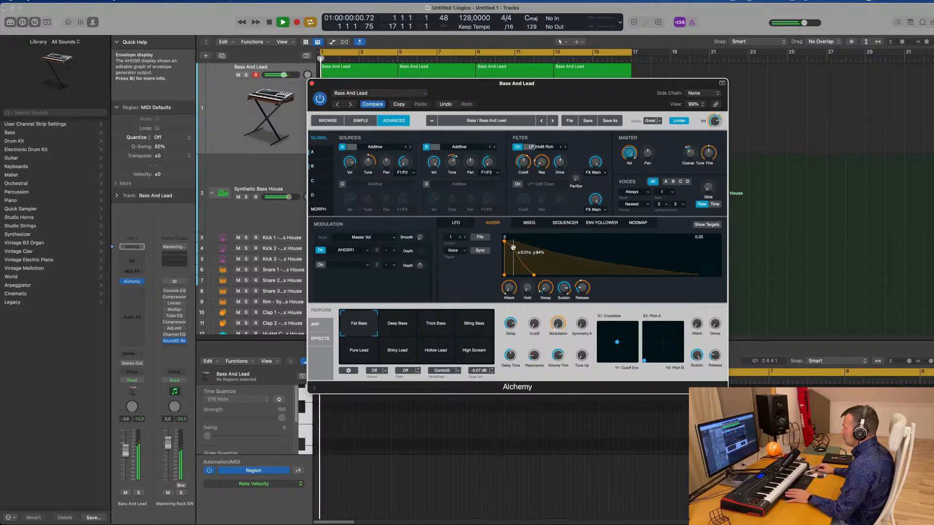
# Show the LFO settings, toggle the AHDSR1 modulation of Master Vol and audition the bass line
pyautogui.click(456, 224)
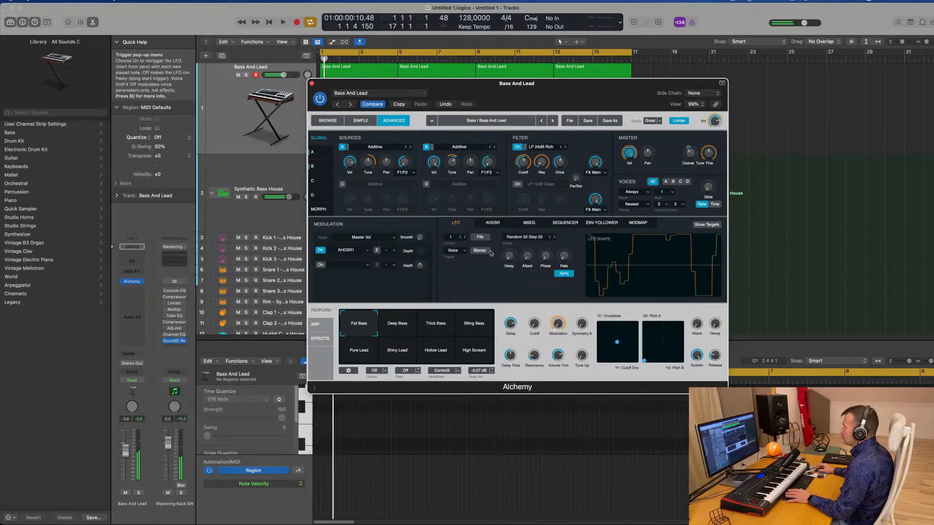
pyautogui.press('space')
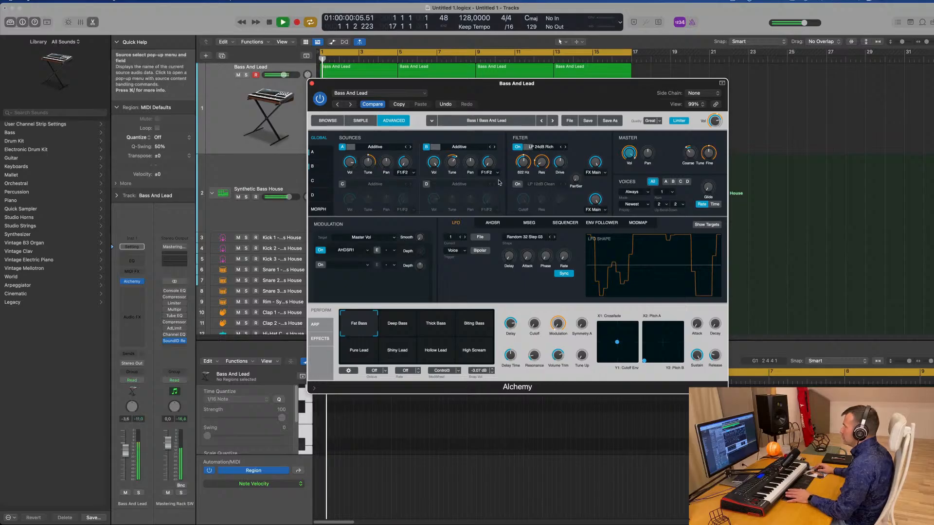
pyautogui.click(321, 250)
pyautogui.press('space')
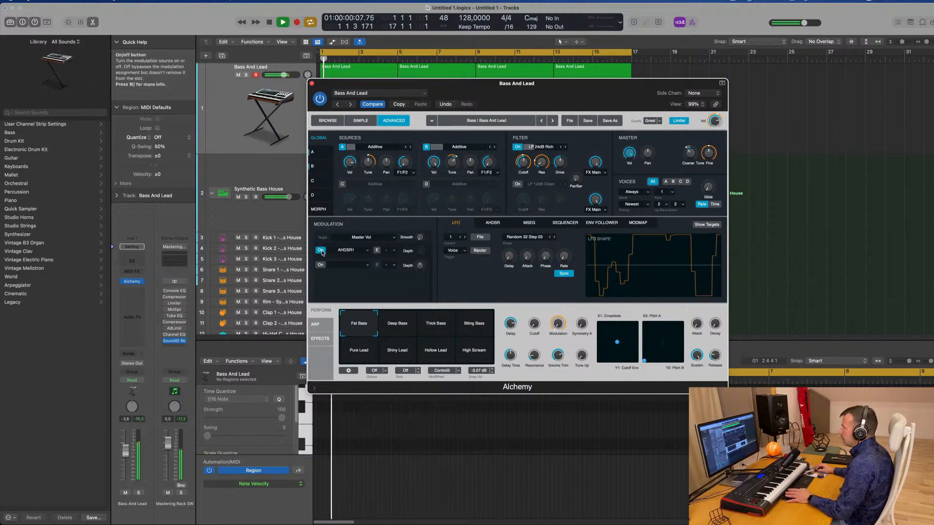
pyautogui.press('space')
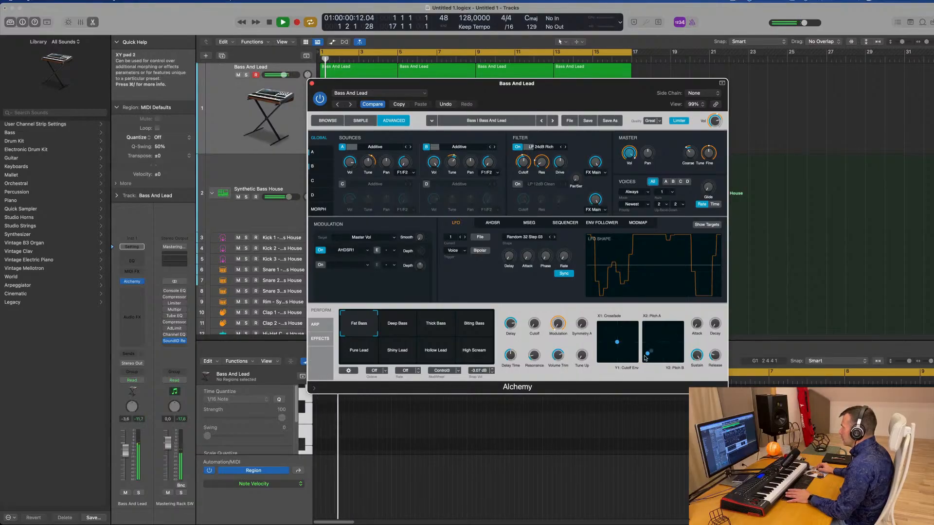
# Try different Pitch A and Pitch B positions on the second XY pad during playback
pyautogui.moveTo(645, 358); pyautogui.dragTo(644, 363)
pyautogui.press('space')
pyautogui.press('space')
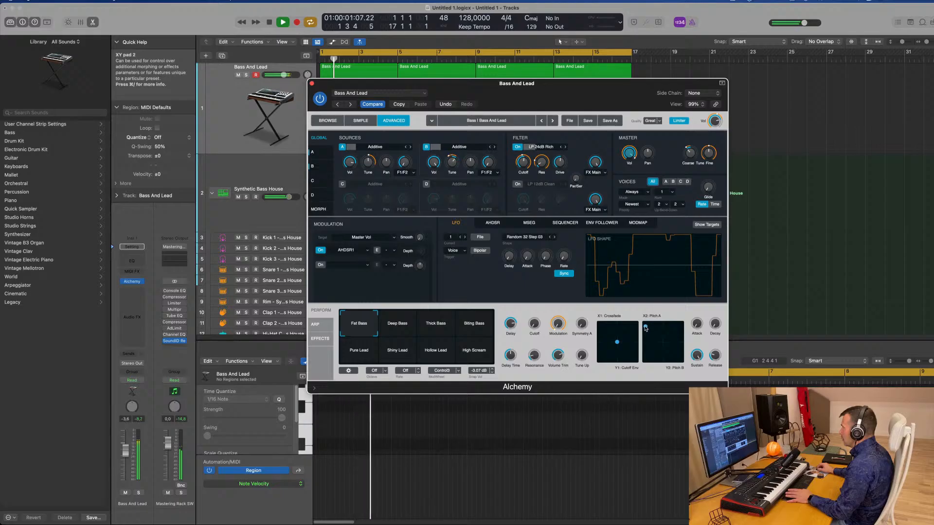
pyautogui.moveTo(641, 359); pyautogui.dragTo(645, 363)
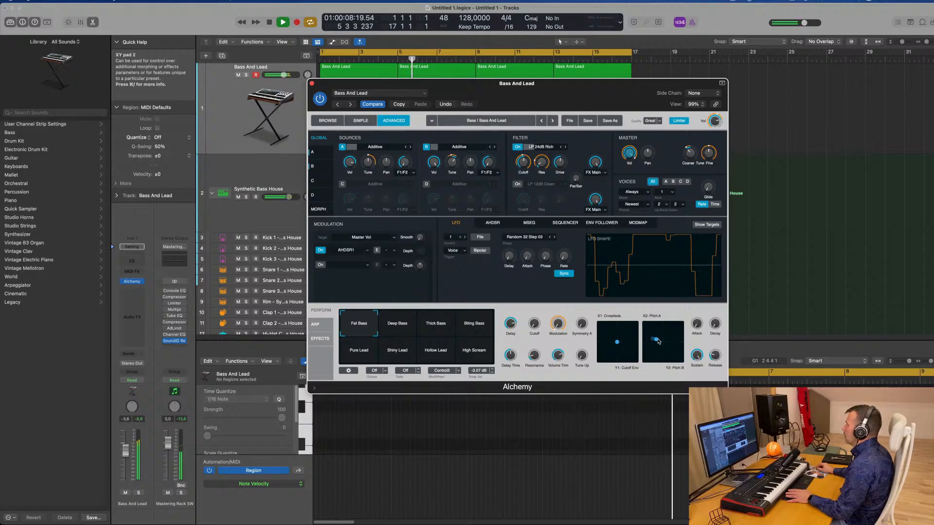
# Shift the Crossfade and Cutoff Env point slightly lower on the first XY pad and uncover the first bass region
pyautogui.press('Return')
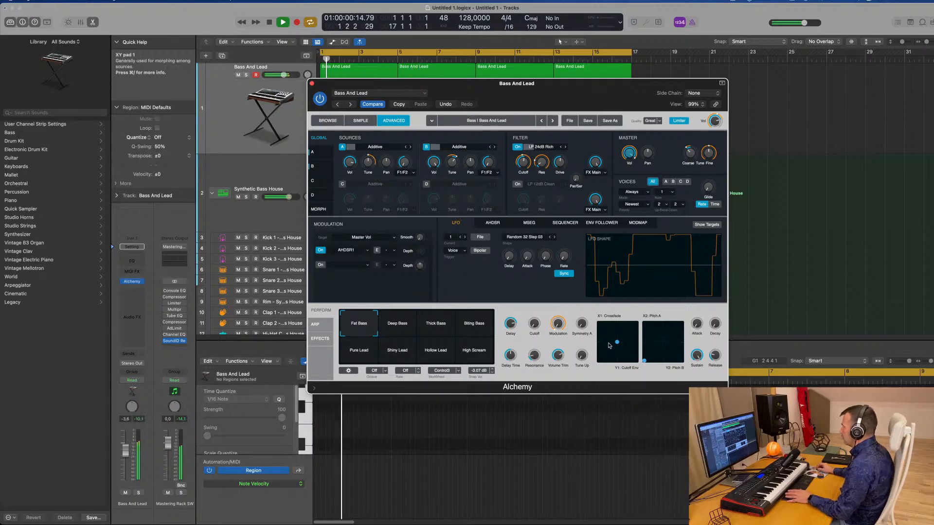
pyautogui.moveTo(617, 341); pyautogui.dragTo(645, 324)
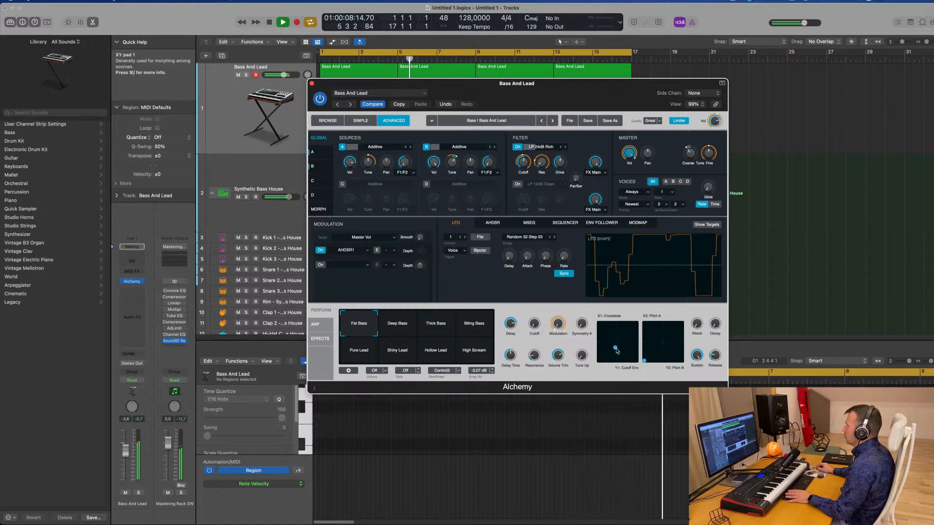
pyautogui.moveTo(319, 83); pyautogui.dragTo(443, 79)
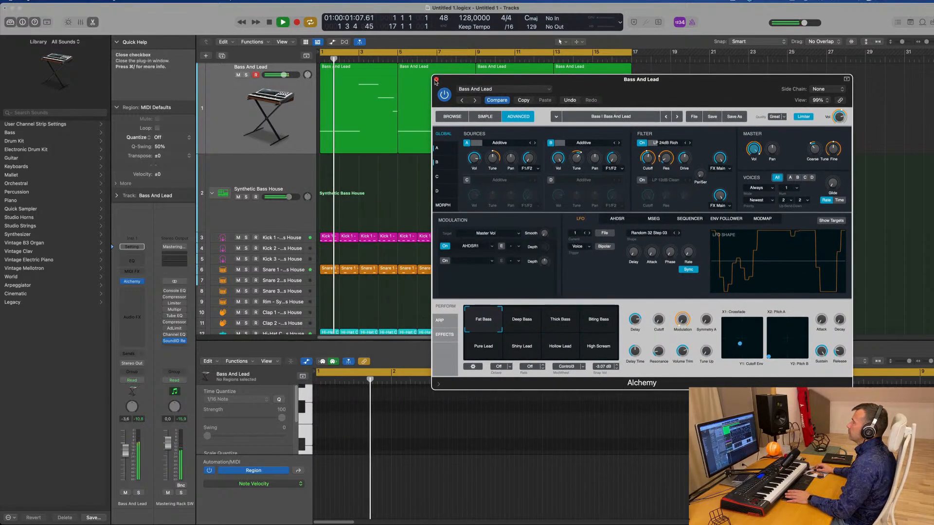
# Lower the Bass And Lead track's volume to -6.1 dB and move the Alchemy window clear of the arrangement
pyautogui.click(228, 107)
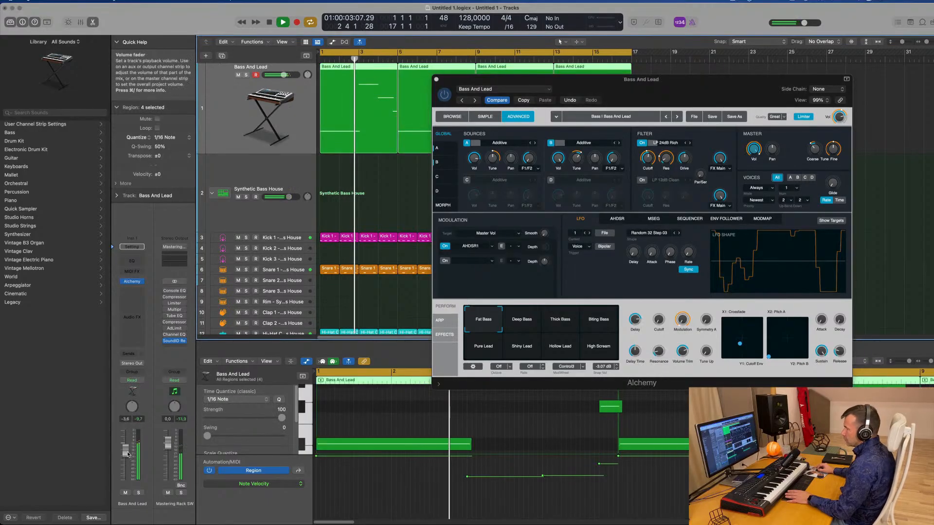
pyautogui.moveTo(127, 454); pyautogui.dragTo(124, 457)
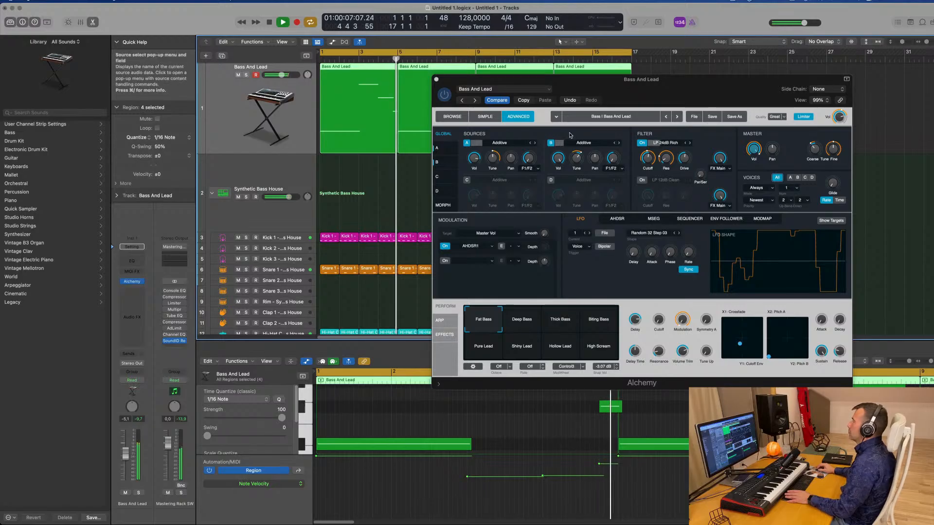
pyautogui.moveTo(571, 80); pyautogui.dragTo(849, 83)
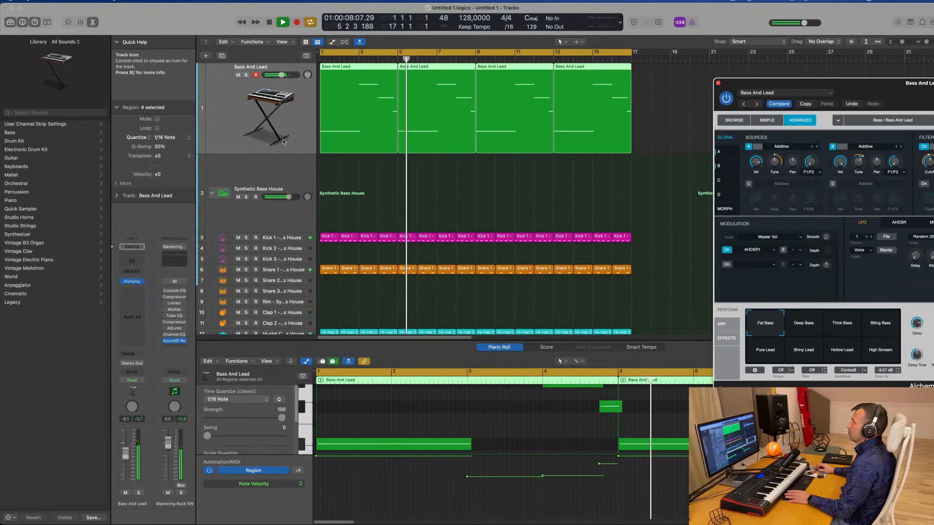
# Duplicate the Bass And Lead track with its settings and open the new track's Alchemy instrument
pyautogui.click(221, 56)
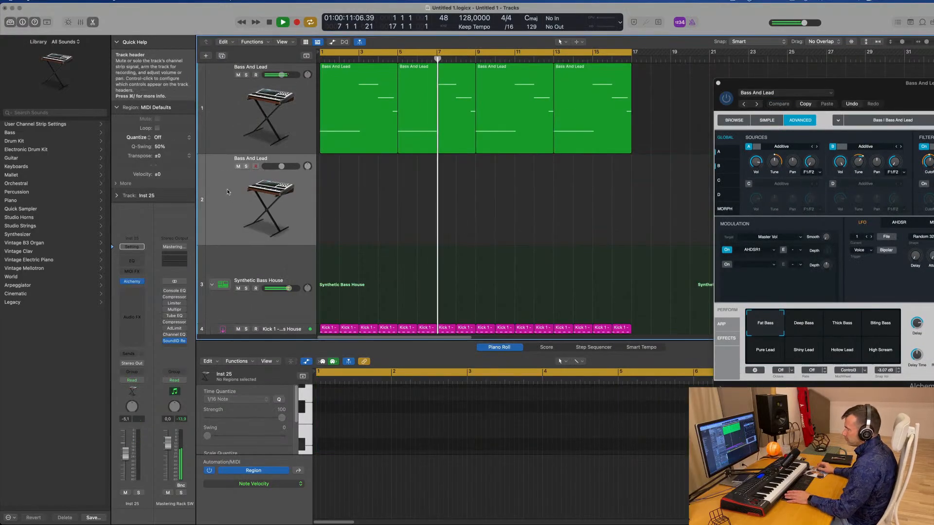
pyautogui.click(133, 283)
pyautogui.moveTo(492, 110); pyautogui.dragTo(592, 103)
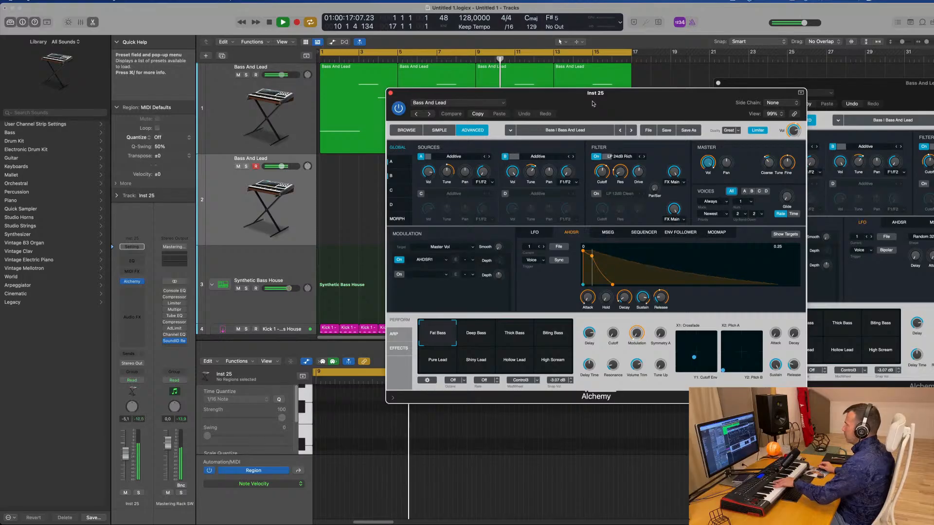
# Browse Alchemy's Pads category and load the Gliding Through Space preset on the duplicated track
pyautogui.click(446, 103)
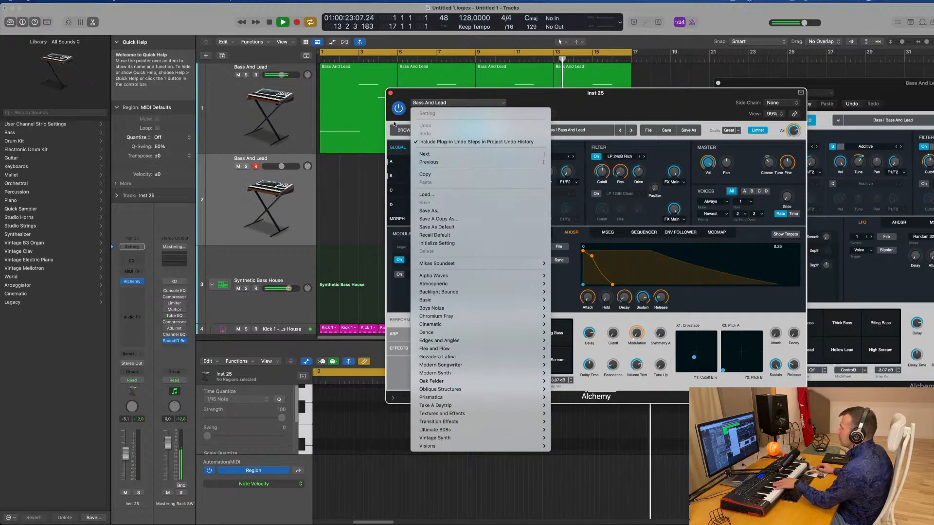
pyautogui.click(395, 140)
pyautogui.click(403, 132)
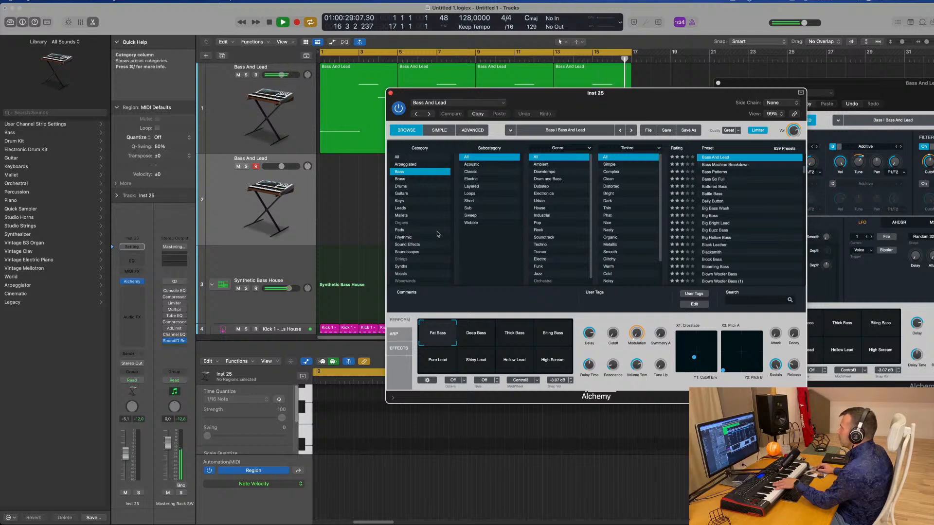
pyautogui.click(399, 231)
pyautogui.scroll(-10, 728, 216)
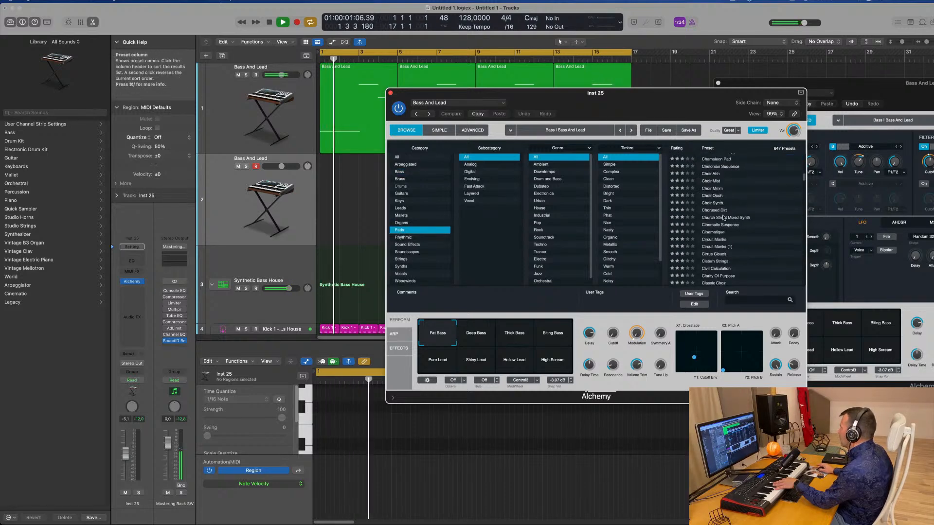
pyautogui.scroll(-5, 725, 224)
pyautogui.click(720, 230)
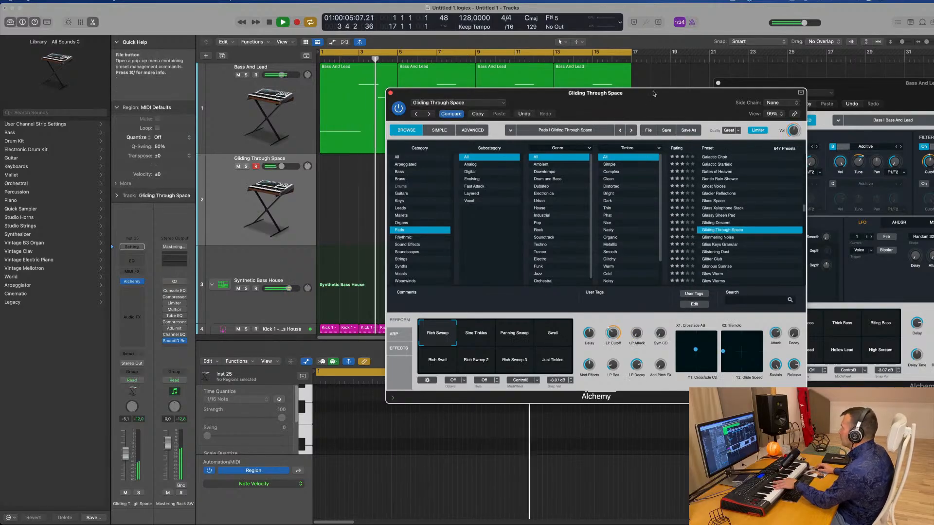
# Move the Alchemy window down and try the Sine Tinkles and Panning Sweep snapshots
pyautogui.moveTo(661, 90); pyautogui.dragTo(643, 122)
pyautogui.click(456, 372)
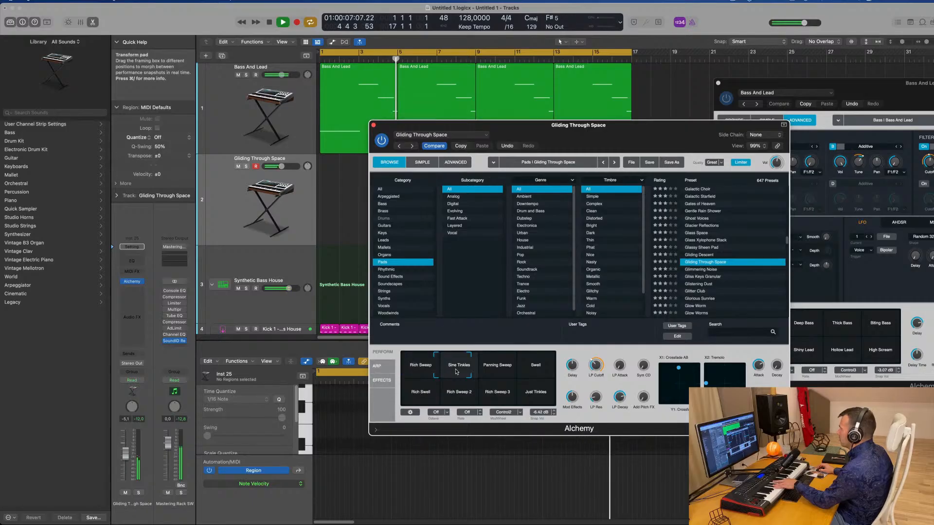
pyautogui.click(497, 371)
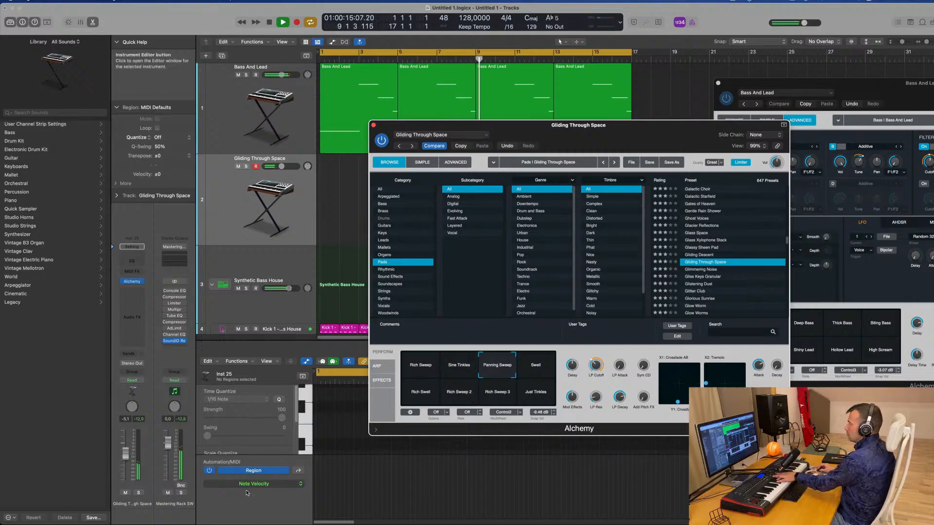
# Raise the pad track's volume to -1.7 dB and load the Glimmering Noise preset
pyautogui.moveTo(125, 454); pyautogui.dragTo(125, 447)
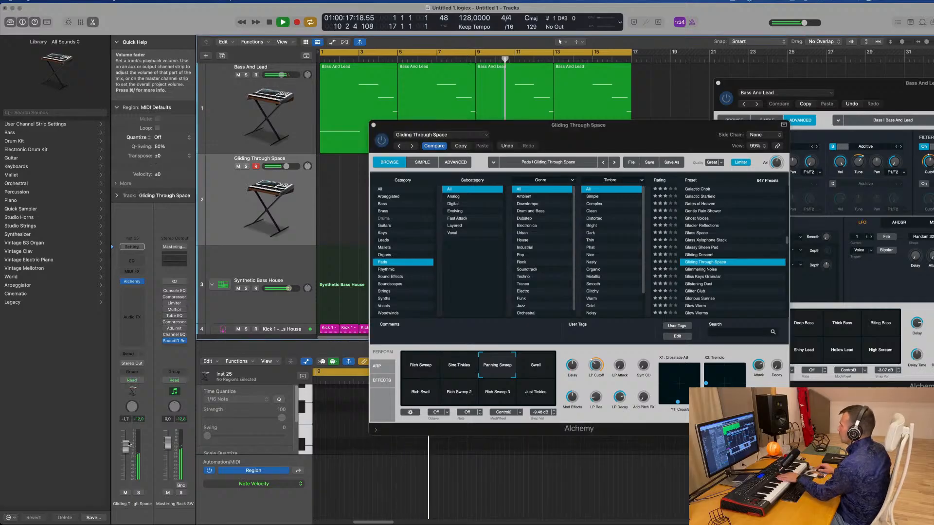
pyautogui.click(714, 271)
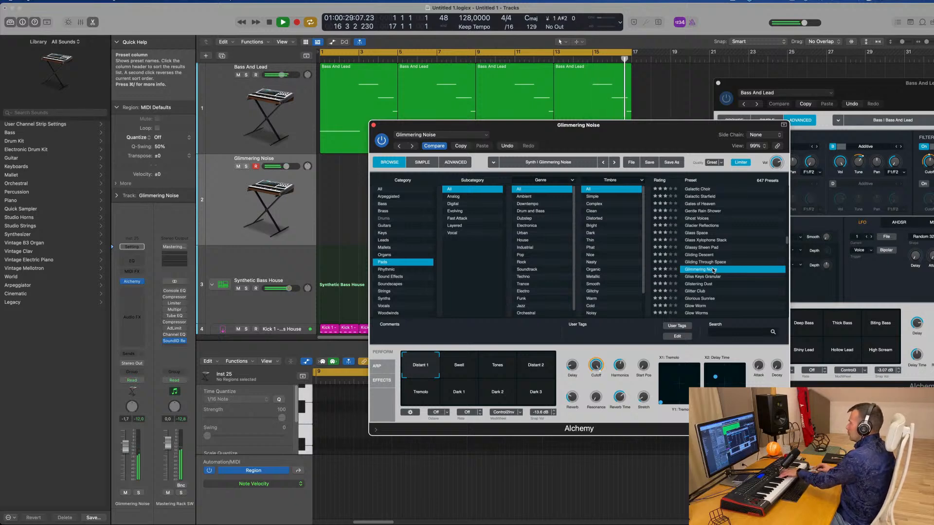
# Record a four-bar Glimmering Noise part over bars 5 to 8 and move the region to bar 1
pyautogui.press('r')
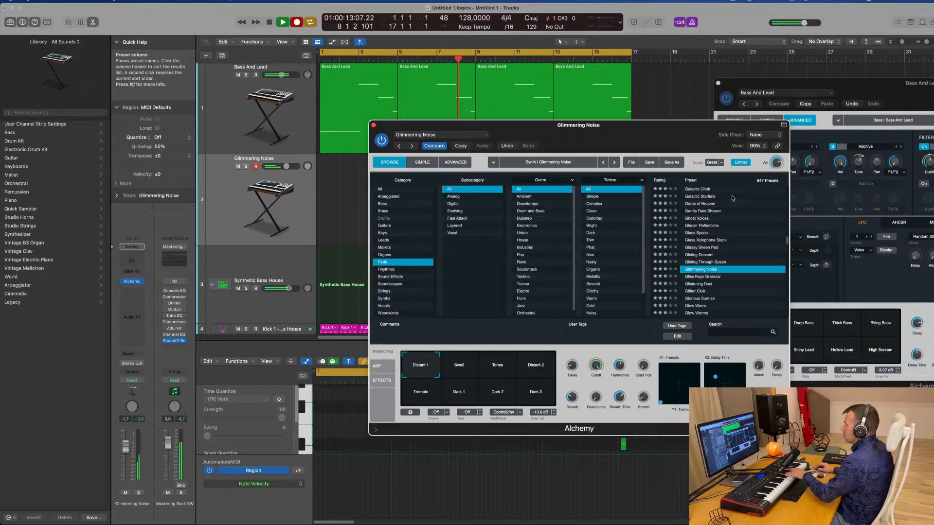
pyautogui.moveTo(614, 125); pyautogui.dragTo(931, 106)
pyautogui.press('space')
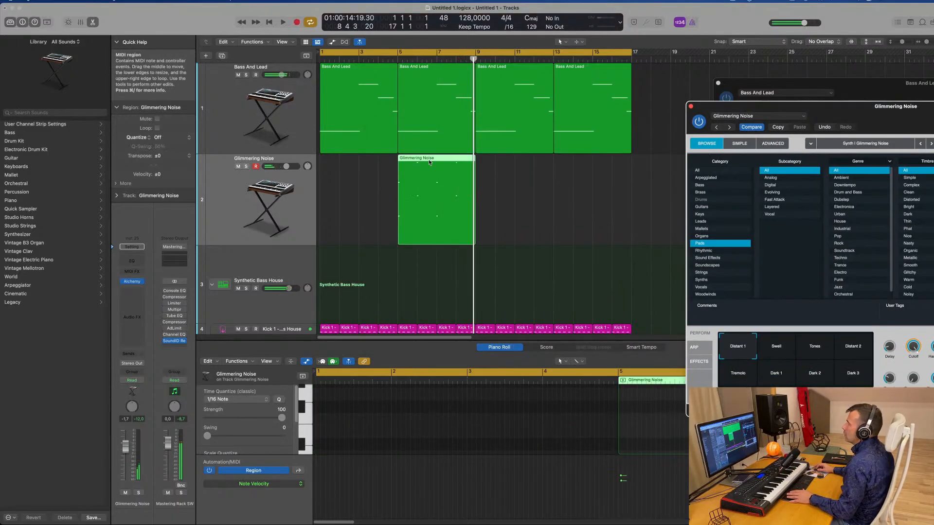
pyautogui.moveTo(433, 212); pyautogui.dragTo(355, 211)
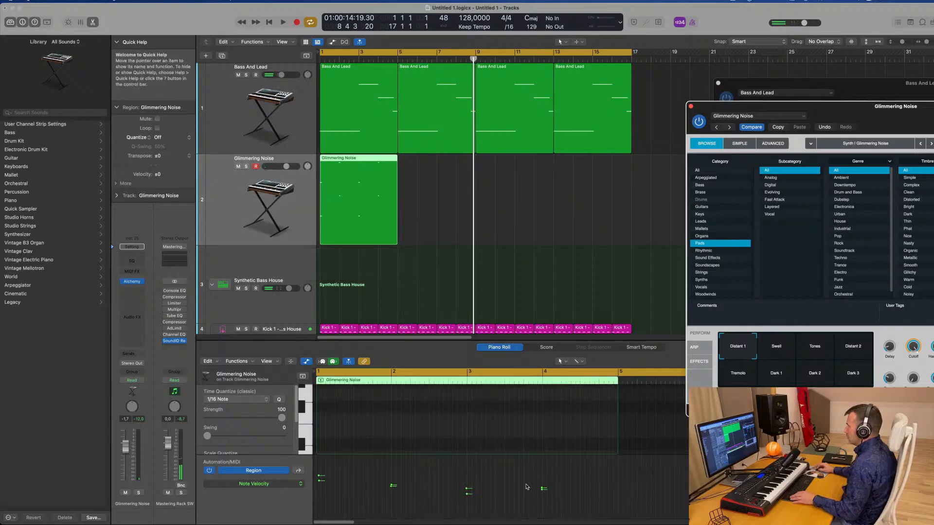
# Shift the first lower note of the Glimmering Noise region to the start of bar 1
pyautogui.scroll(-5, 436, 404)
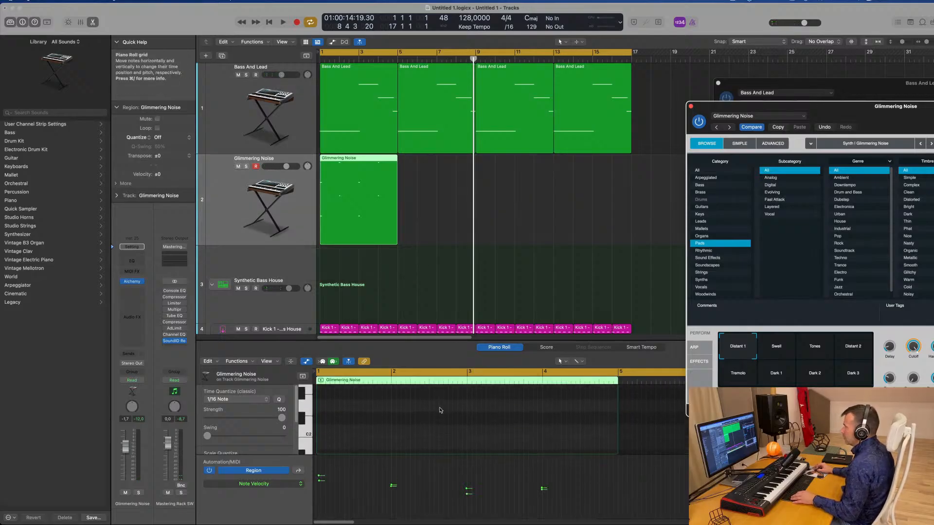
pyautogui.click(435, 414)
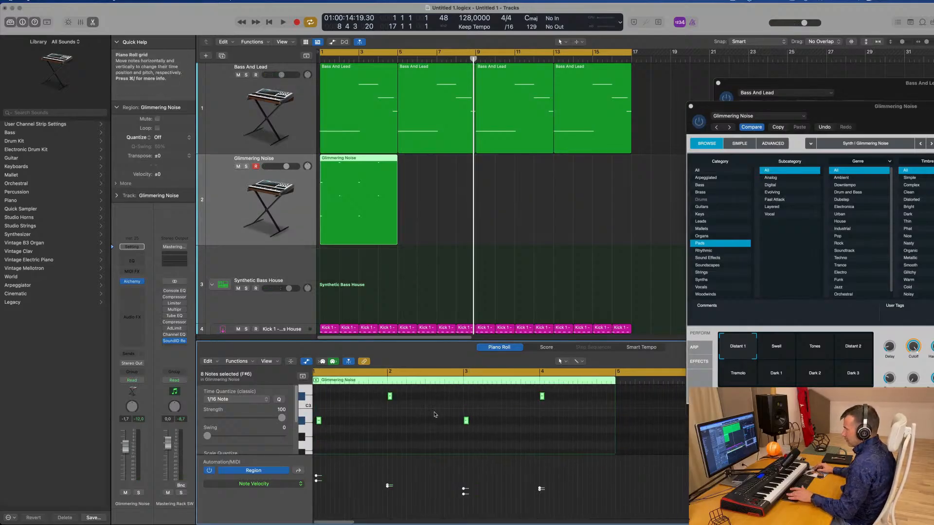
pyautogui.hscroll(3, 360, 431)
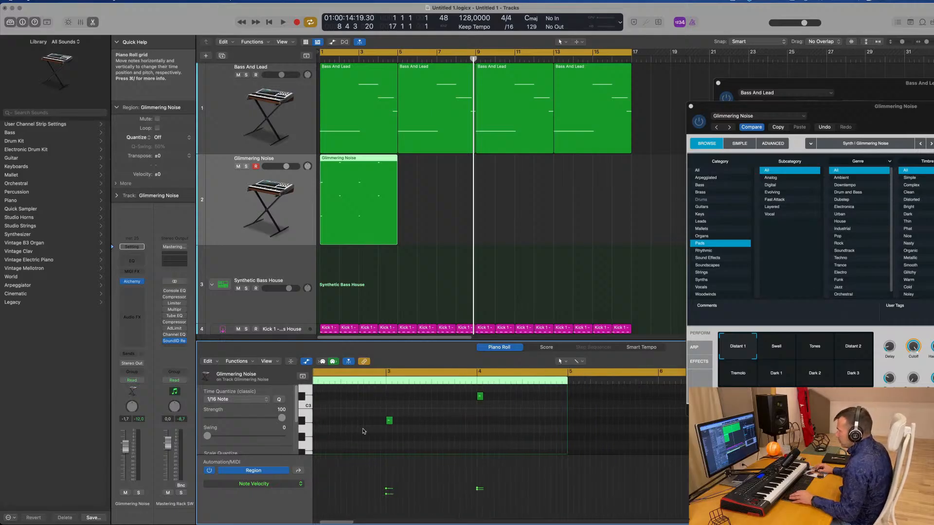
pyautogui.hscroll(-5, 364, 431)
pyautogui.moveTo(359, 416); pyautogui.dragTo(320, 429)
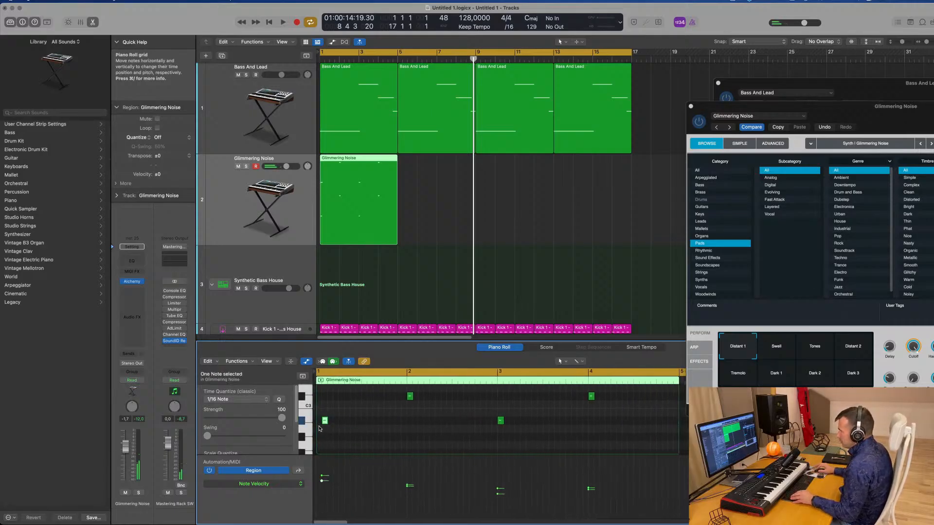
pyautogui.scroll(-2, 322, 426)
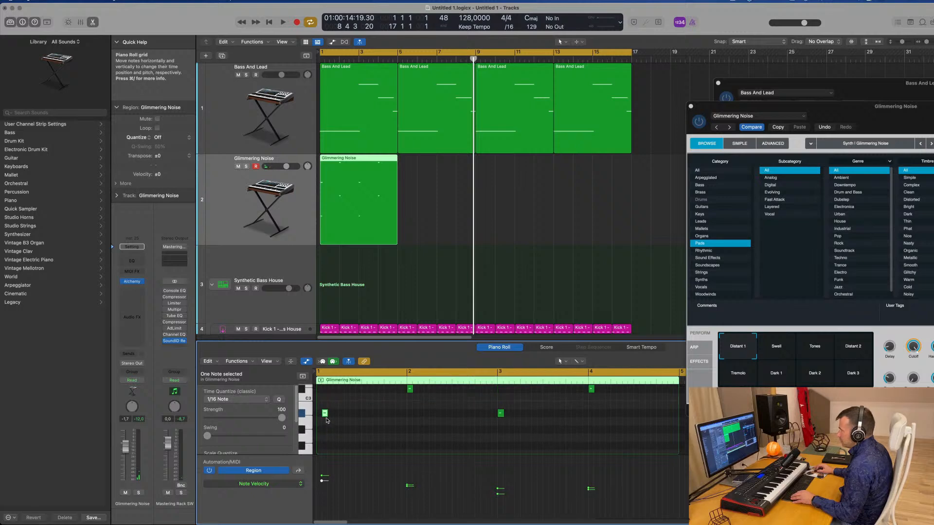
pyautogui.moveTo(325, 413); pyautogui.dragTo(320, 414)
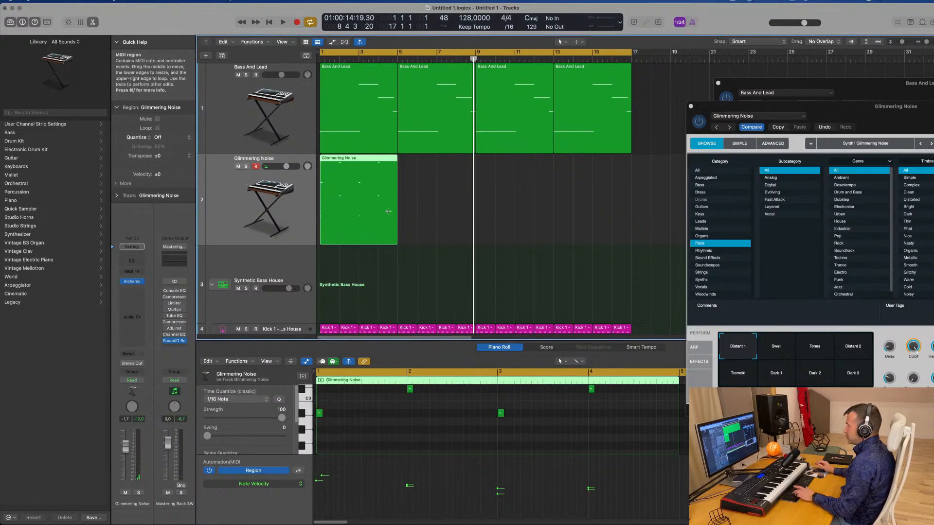
# Repeat the four-bar Glimmering Noise region three times to fill the 16 bars
pyautogui.press('super+r')
pyautogui.press('super+r')
pyautogui.press('super+r')
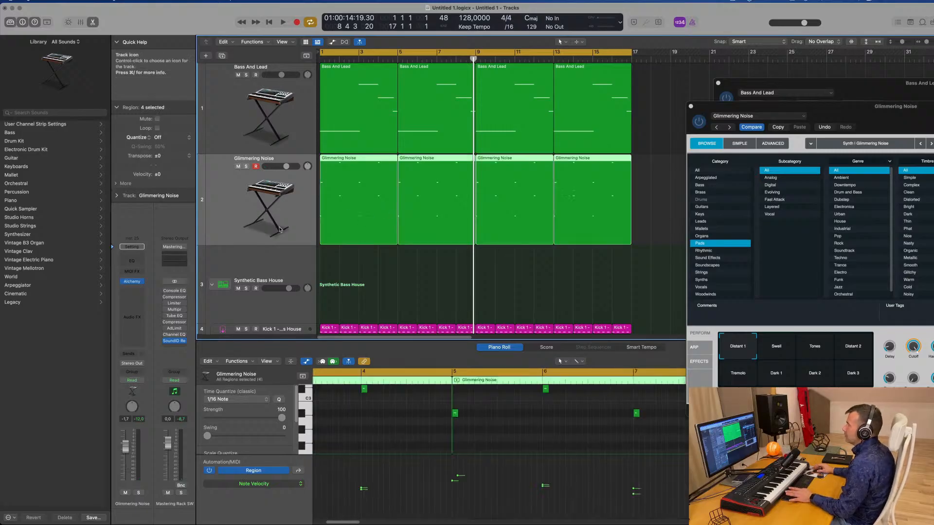
# Play the loop from the start and audition the Swell, Tones and Distant 2 performance snapshots of the Glimmering Noise pad
pyautogui.press('Return')
pyautogui.press('space')
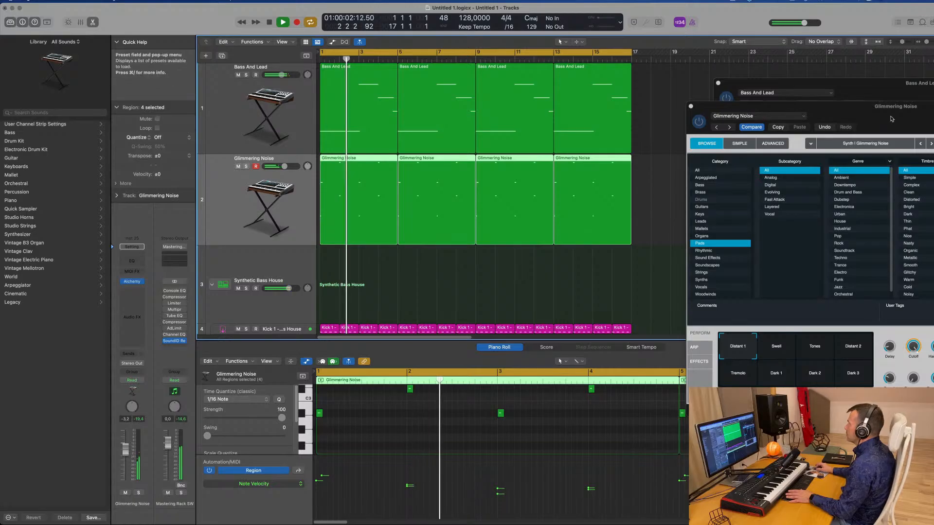
pyautogui.moveTo(904, 105); pyautogui.dragTo(614, 179)
pyautogui.click(503, 425)
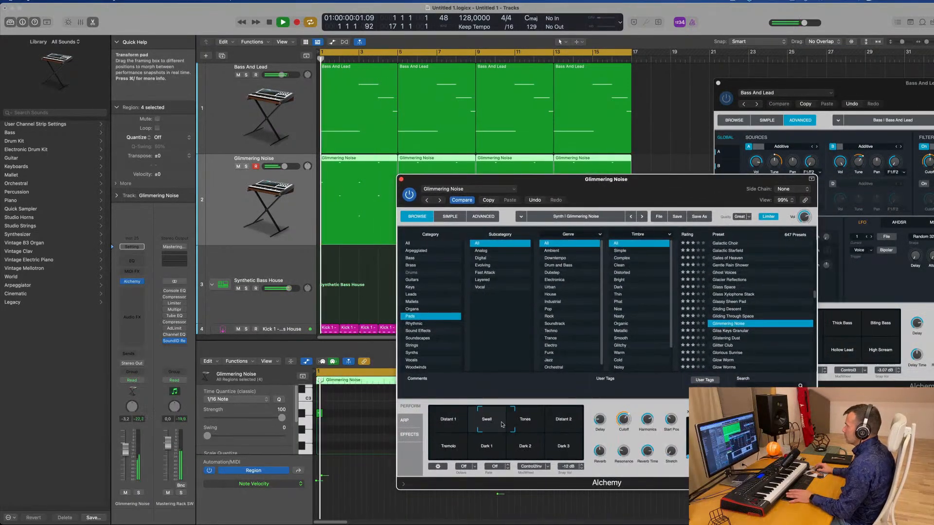
pyautogui.click(529, 424)
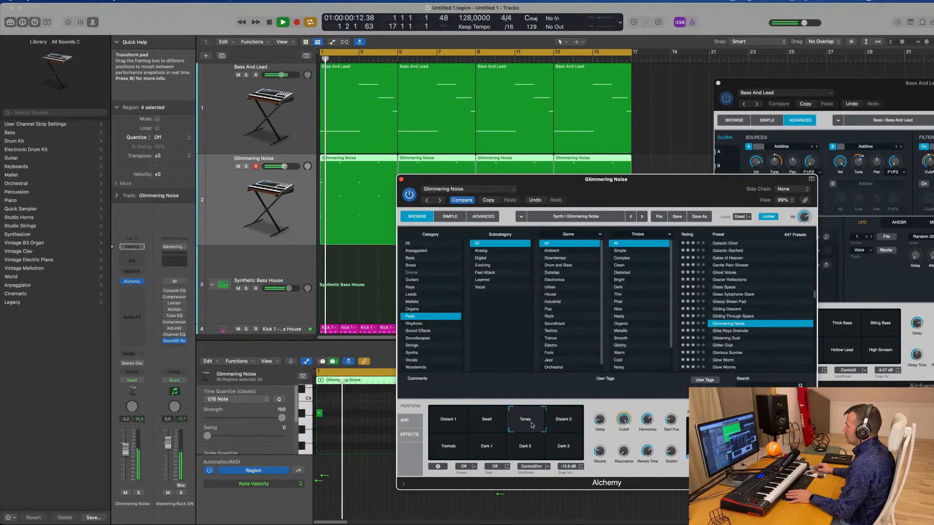
pyautogui.click(565, 425)
pyautogui.press('space')
pyautogui.press('space')
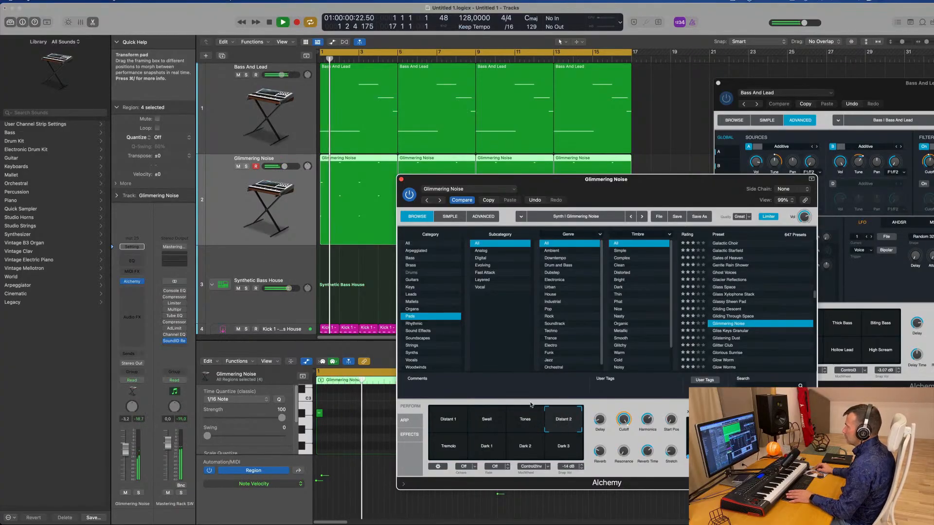
# Shift the first upper note of the first Glimmering Noise region to the start of bar 1
pyautogui.scroll(5, 330, 412)
pyautogui.moveTo(339, 424); pyautogui.dragTo(327, 438)
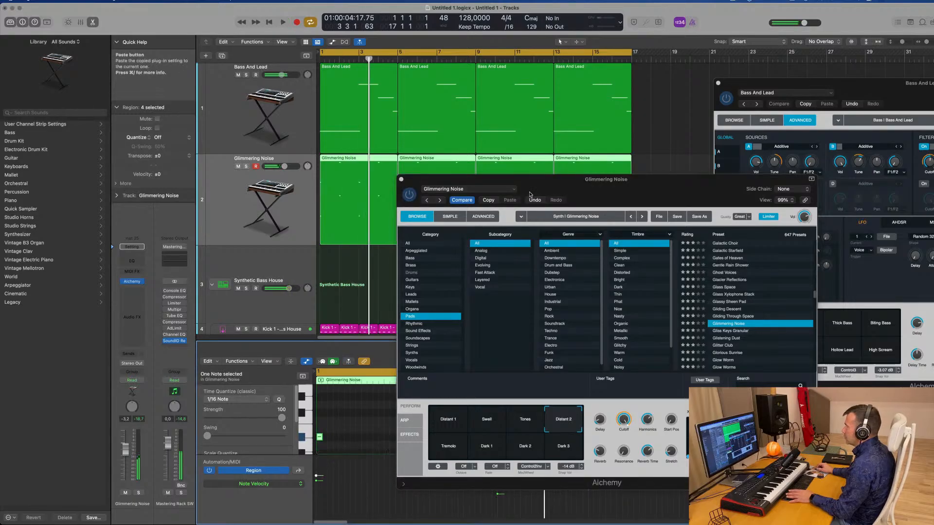
pyautogui.press('space')
# Delete the three repeated Glimmering Noise regions starting at bars 5, 9 and 13
pyautogui.moveTo(530, 194); pyautogui.dragTo(778, 182)
pyautogui.moveTo(634, 166); pyautogui.dragTo(470, 207)
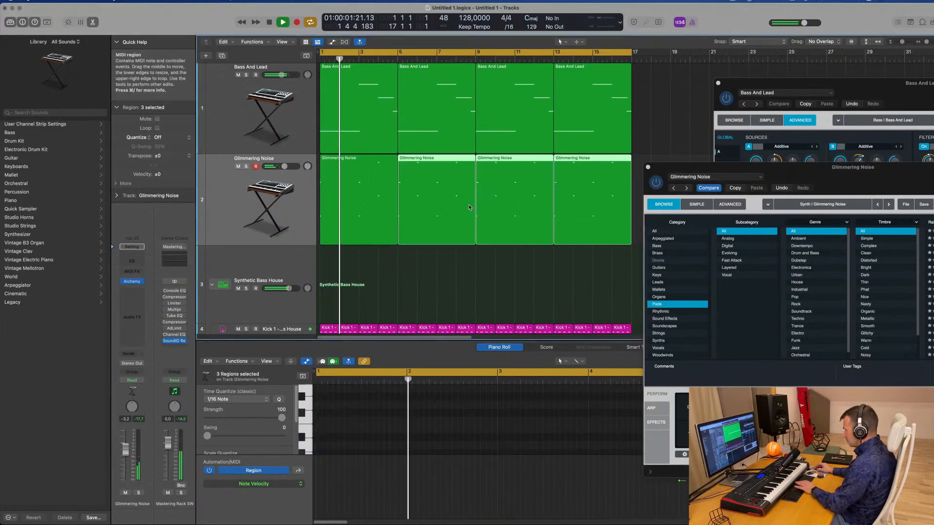
pyautogui.press('Delete')
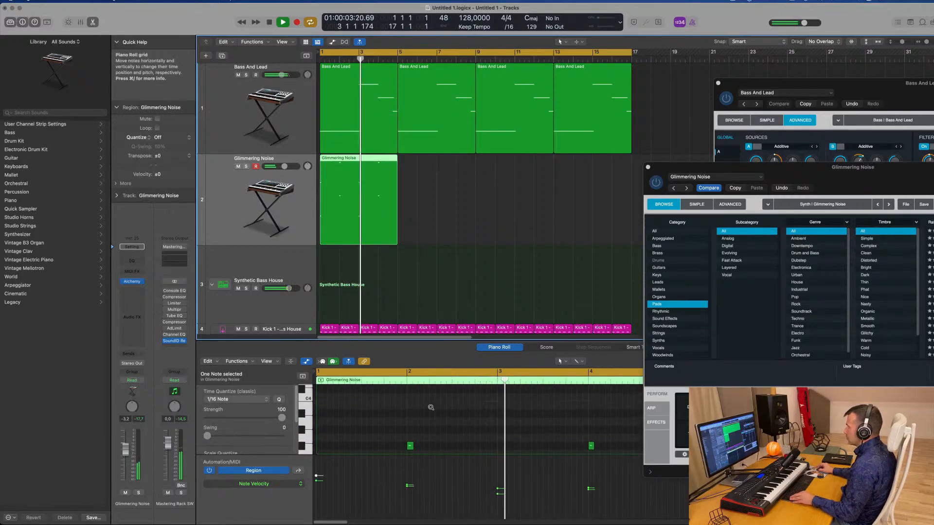
# Repeat the corrected first Glimmering Noise region three times to cover bars 5 to 16
pyautogui.scroll(-3, 432, 408)
pyautogui.scroll(-5, 433, 411)
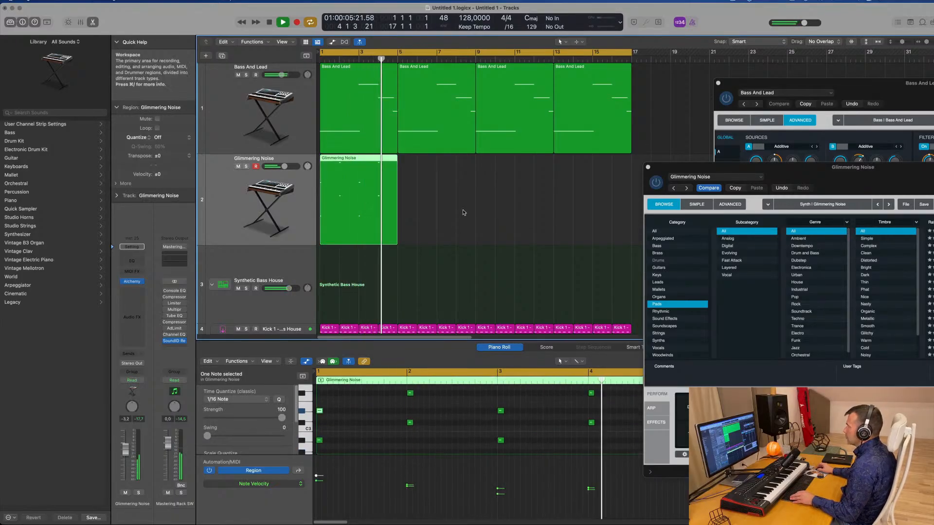
pyautogui.press('space')
pyautogui.press('super+r')
pyautogui.press('super+r')
pyautogui.press('super+r')
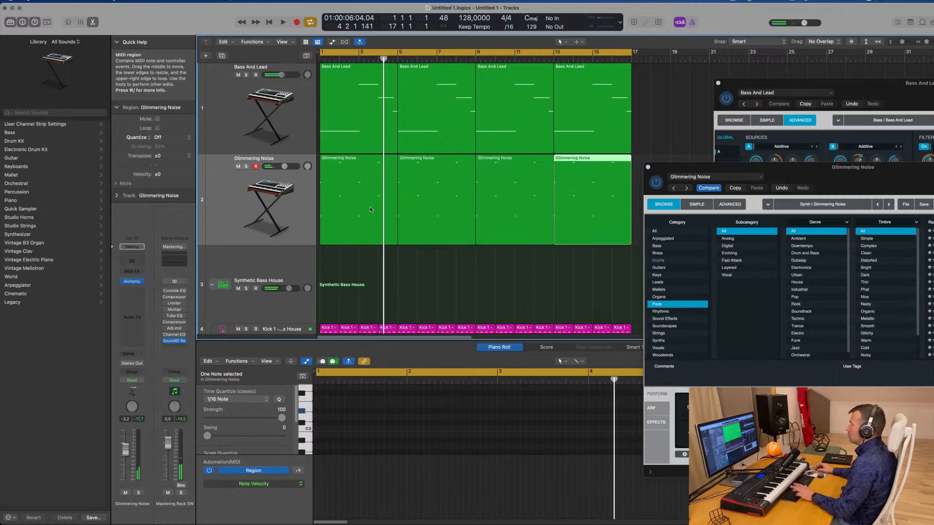
# Compare the pad's Tremolo, Dark 1, Dark 2 and Dark 3 snapshots, settle on Tremolo and lower the track's volume to -7.6 dB
pyautogui.press('space')
pyautogui.moveTo(675, 168); pyautogui.dragTo(434, 40)
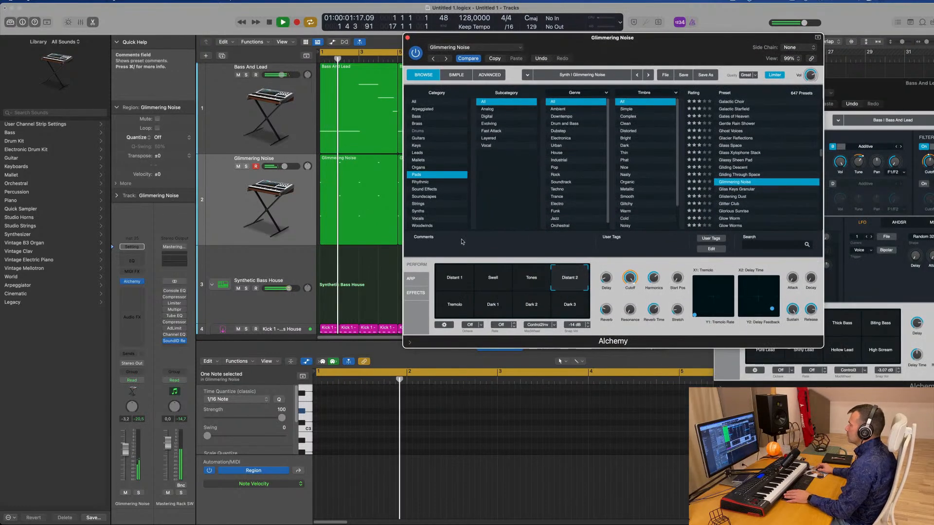
pyautogui.click(455, 303)
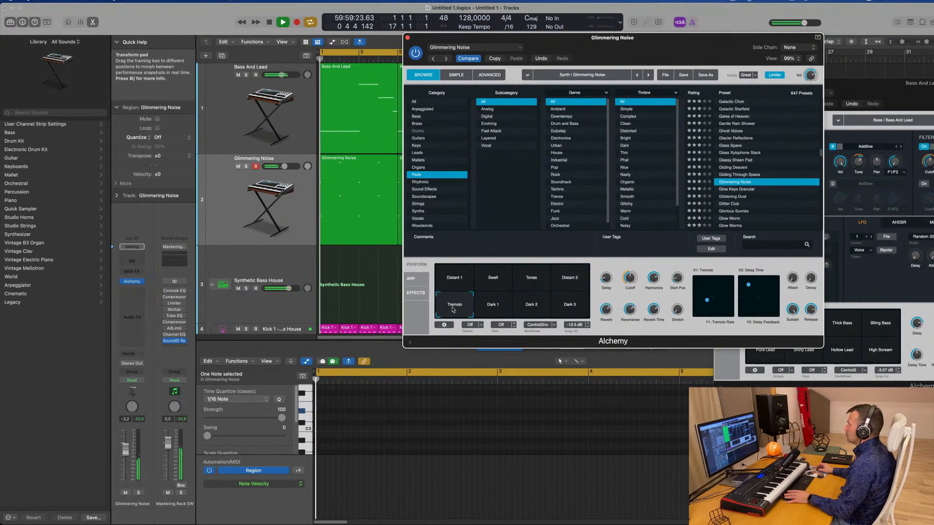
pyautogui.click(496, 308)
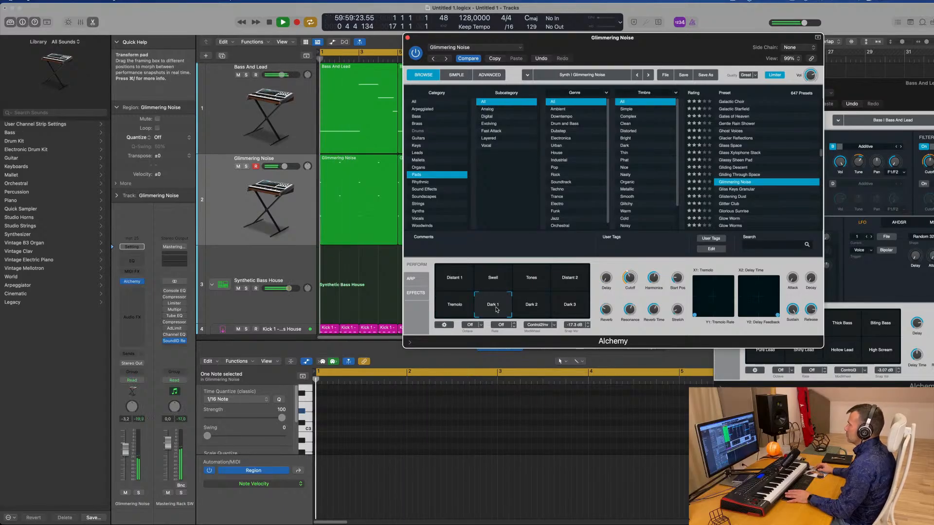
pyautogui.click(540, 309)
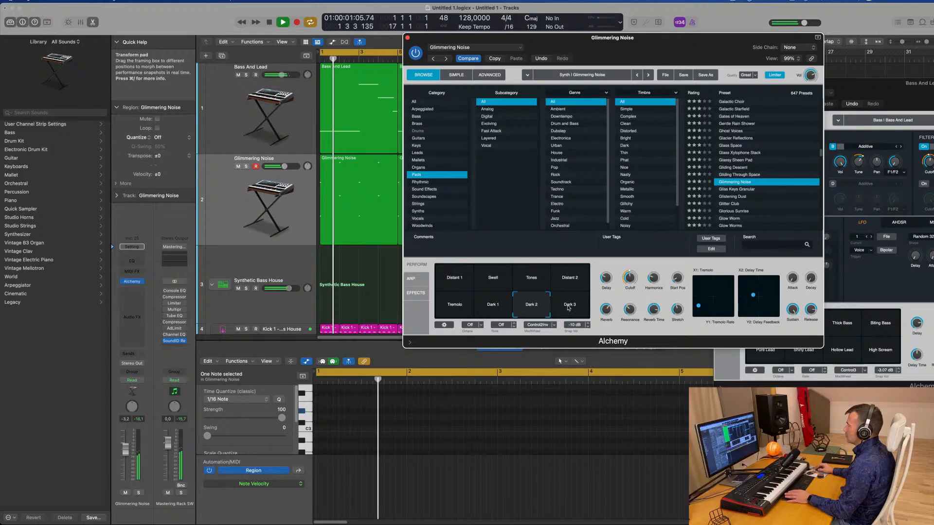
pyautogui.click(566, 308)
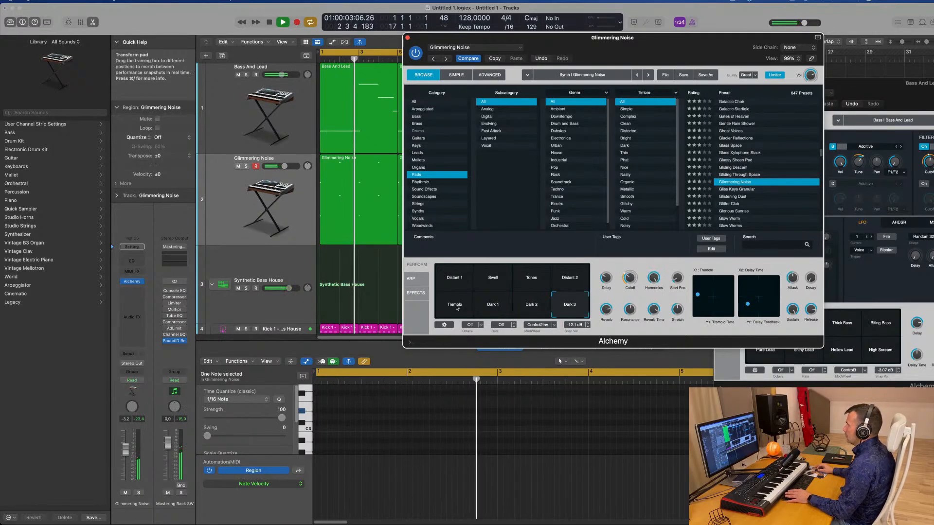
pyautogui.click(454, 305)
pyautogui.click(126, 454)
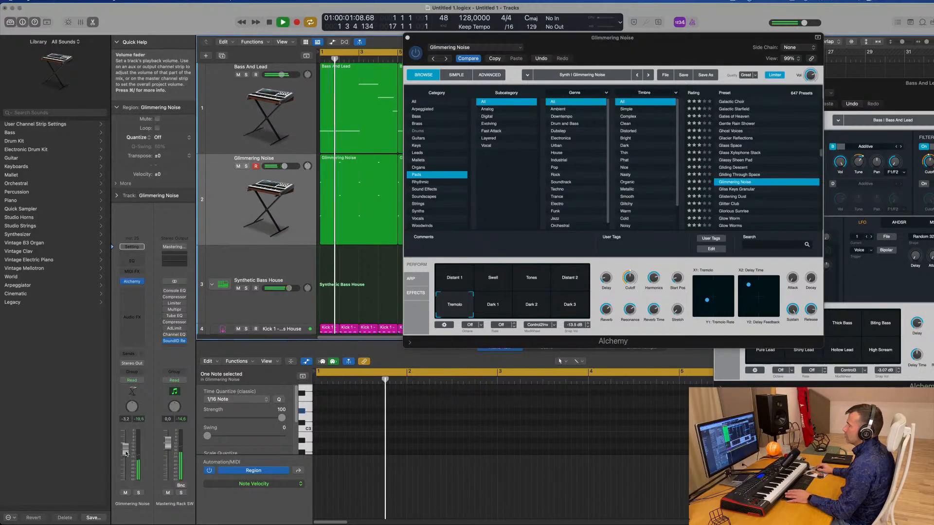
# Send the Glimmering Noise track to Bus 4 and insert the SilverVerb reverb on Aux 4
pyautogui.click(131, 354)
pyautogui.moveTo(152, 369)
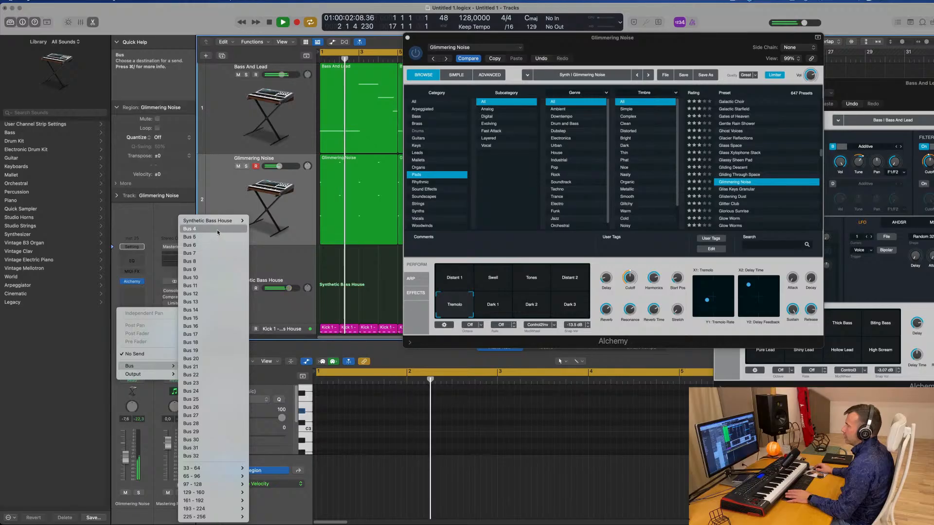
pyautogui.click(189, 229)
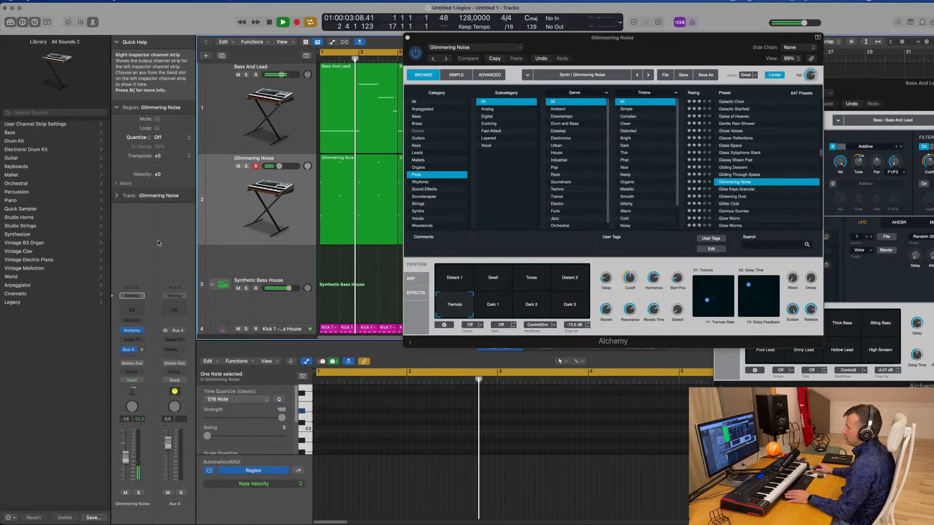
pyautogui.click(174, 340)
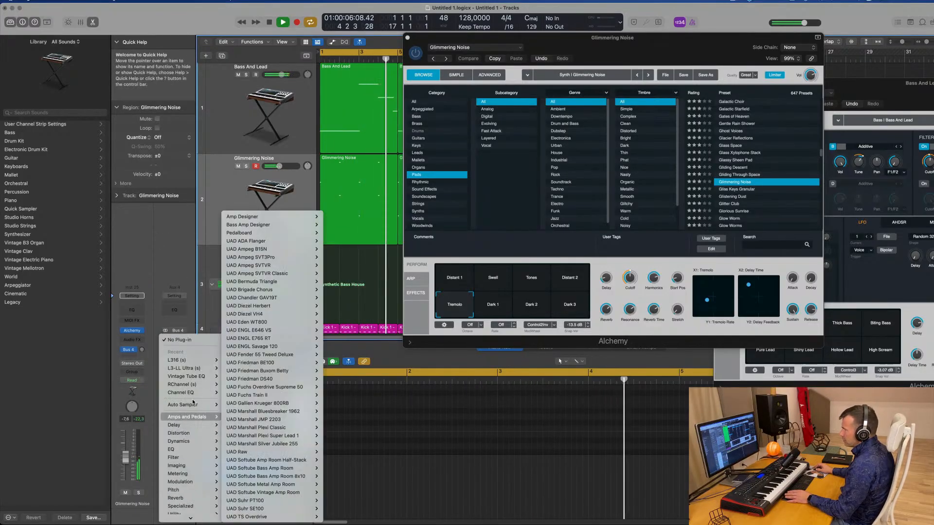
pyautogui.moveTo(183, 524)
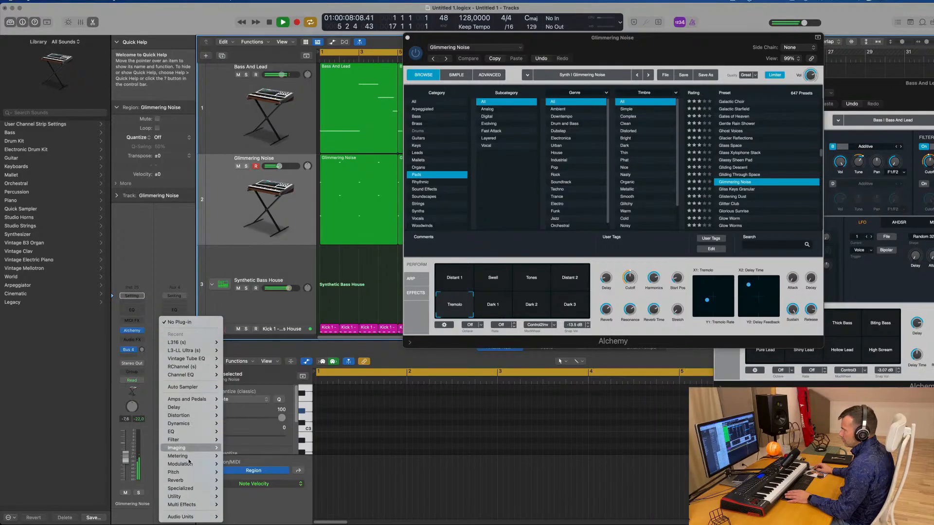
pyautogui.moveTo(194, 485)
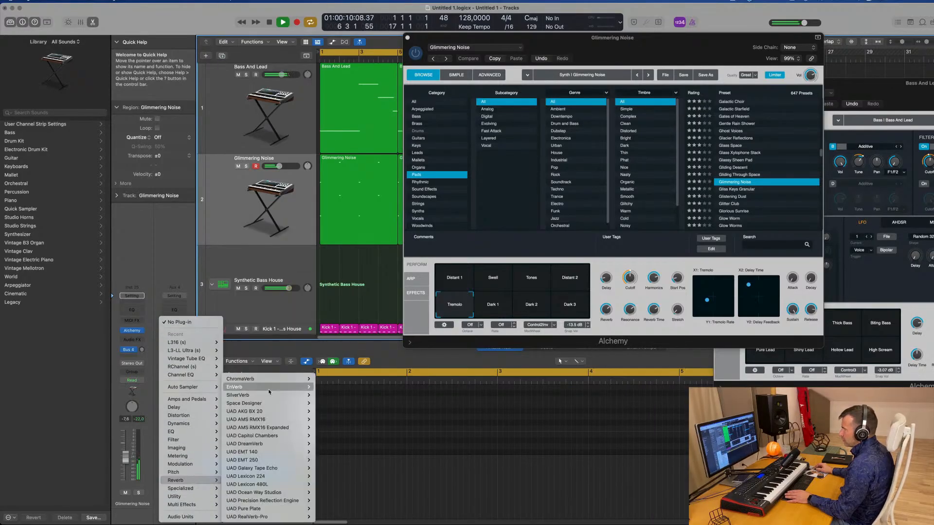
pyautogui.moveTo(278, 397)
pyautogui.click(331, 397)
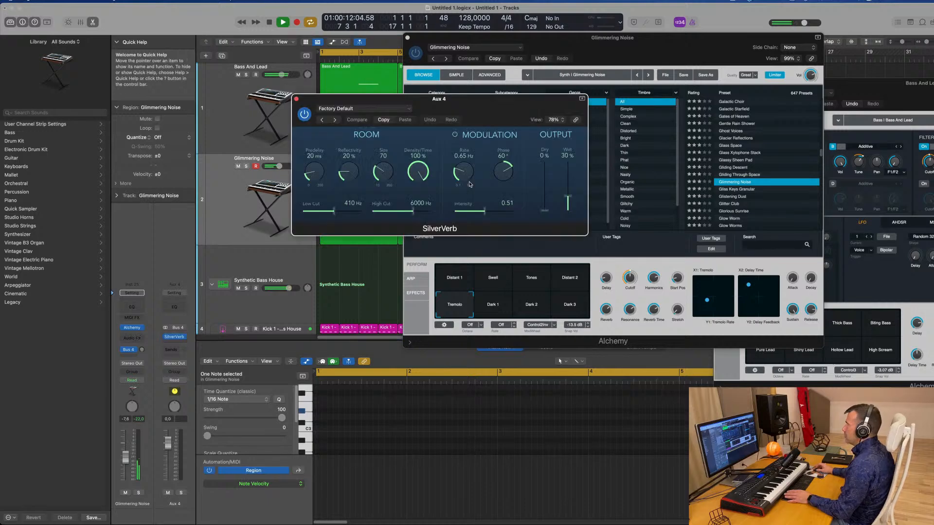
# Load the grandiose preset in SilverVerb and raise the pad's Bus 4 send level to about -3.6 dB
pyautogui.click(392, 109)
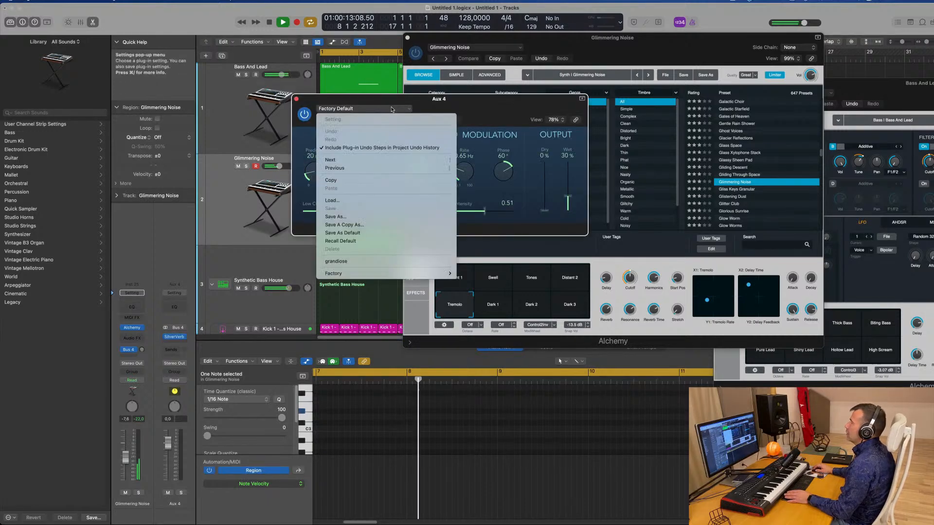
pyautogui.click(384, 262)
pyautogui.moveTo(477, 101); pyautogui.dragTo(911, 106)
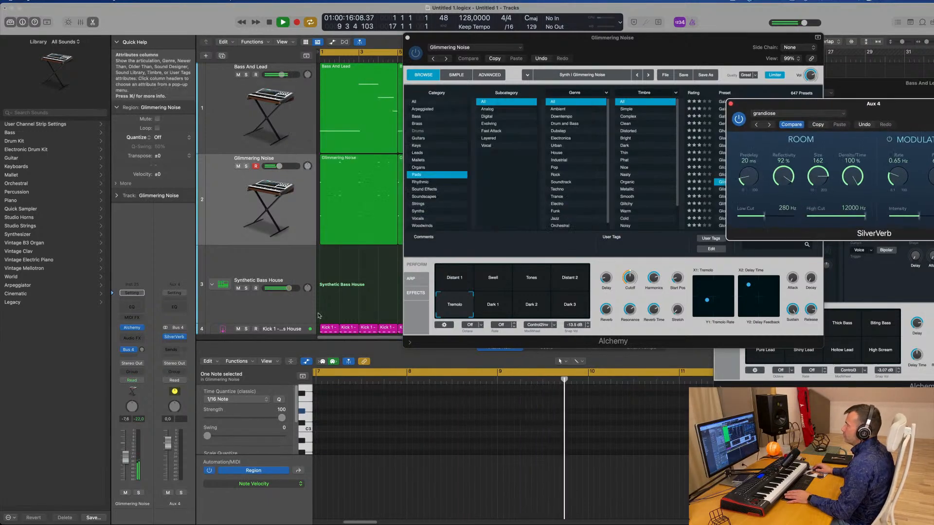
pyautogui.moveTo(141, 350); pyautogui.dragTo(143, 344)
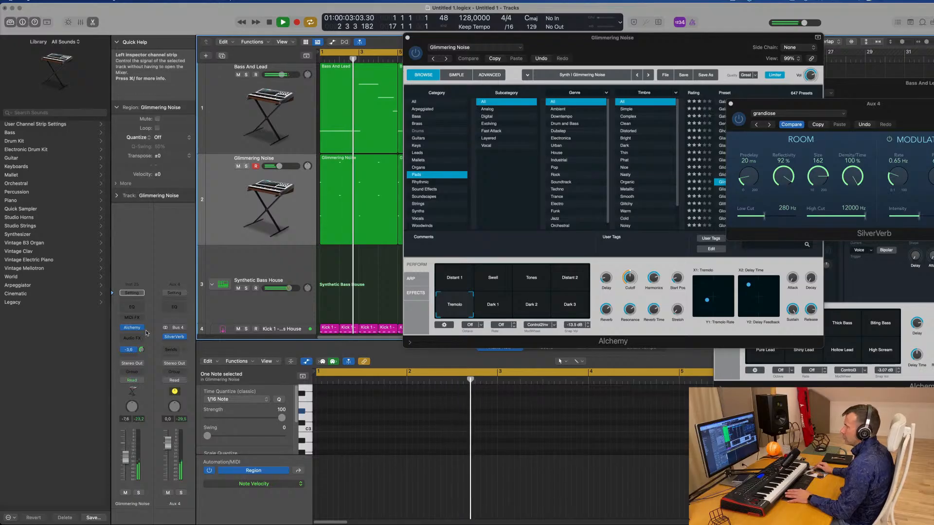
# Add a Compressor after SilverVerb on Aux 4, side-chained to Kick 1 (Inst 2), with the threshold at -16.5 dB
pyautogui.click(179, 344)
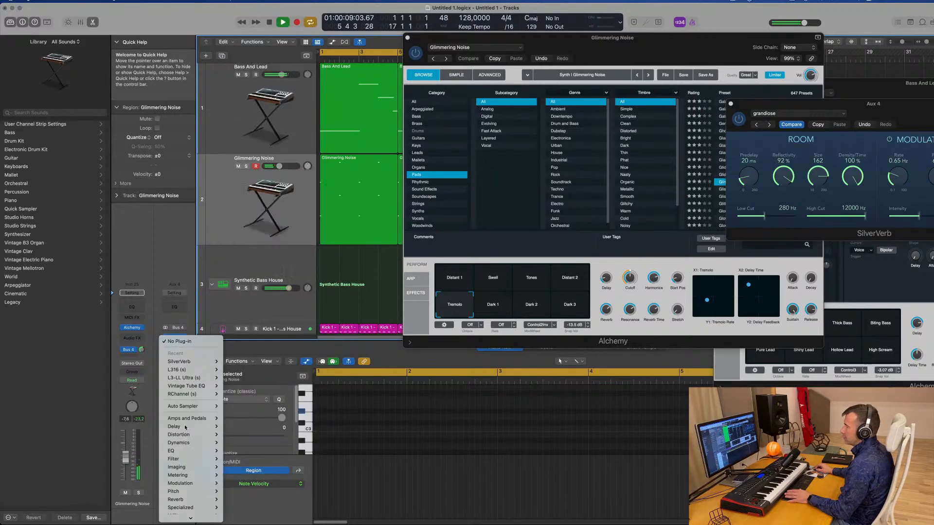
pyautogui.moveTo(193, 447)
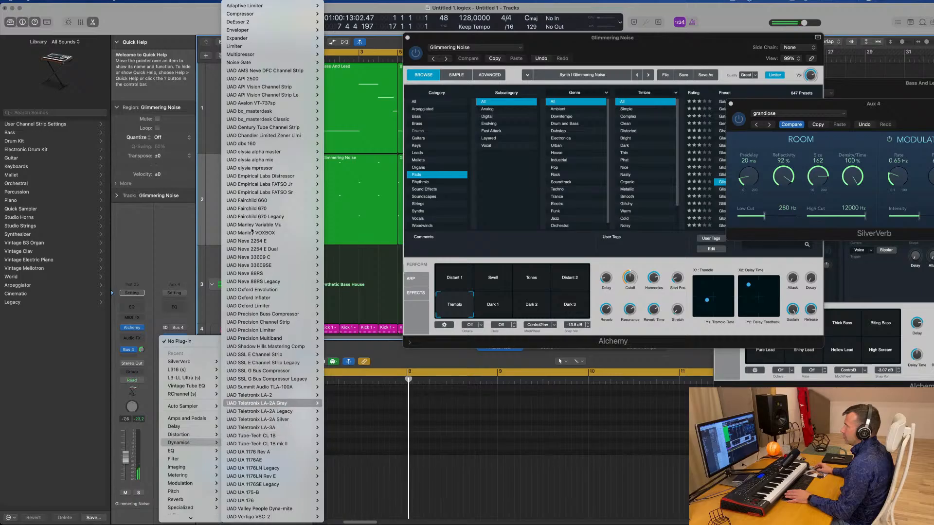
pyautogui.click(297, 14)
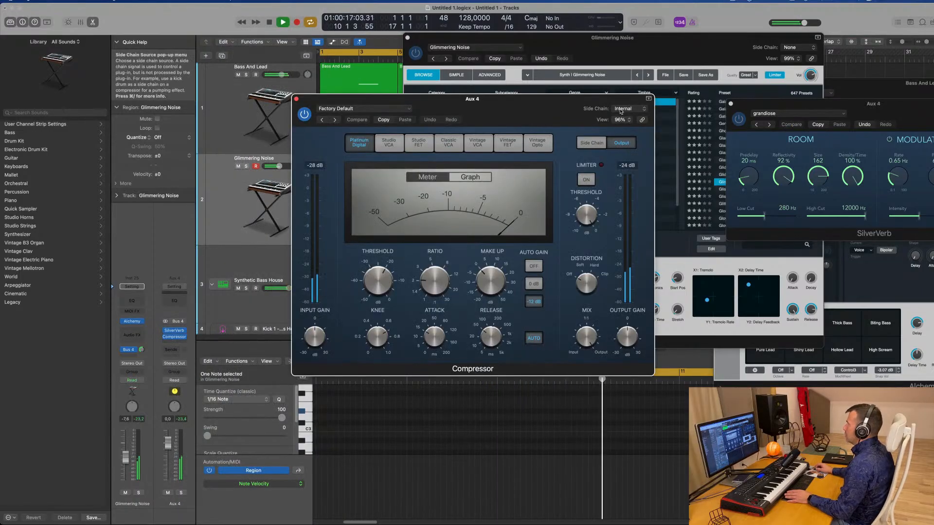
pyautogui.click(590, 116)
pyautogui.moveTo(622, 129)
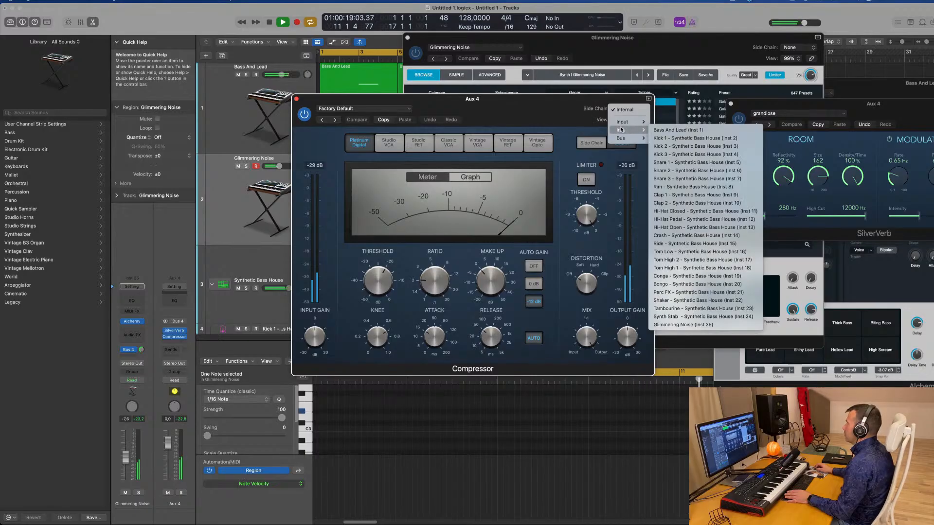
pyautogui.click(676, 139)
pyautogui.moveTo(537, 107); pyautogui.dragTo(605, 106)
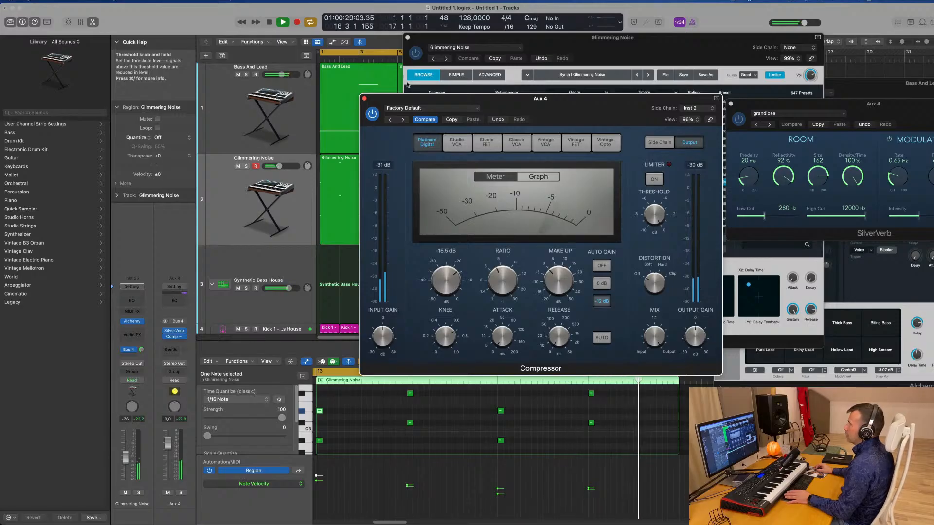
pyautogui.click(365, 98)
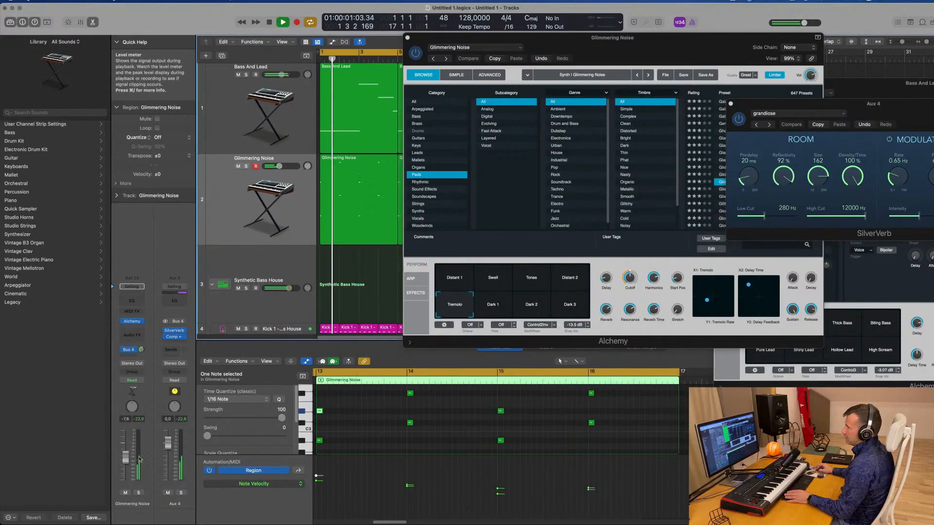
# Lower the Aux 4 volume to about -2 dB and add a Channel EQ with a low cut around 480 Hz
pyautogui.moveTo(168, 444); pyautogui.dragTo(166, 452)
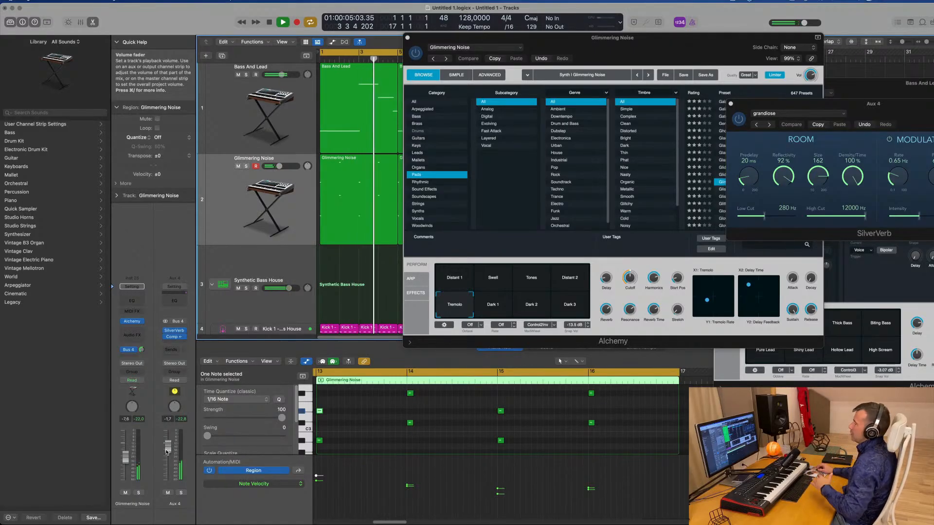
pyautogui.click(174, 301)
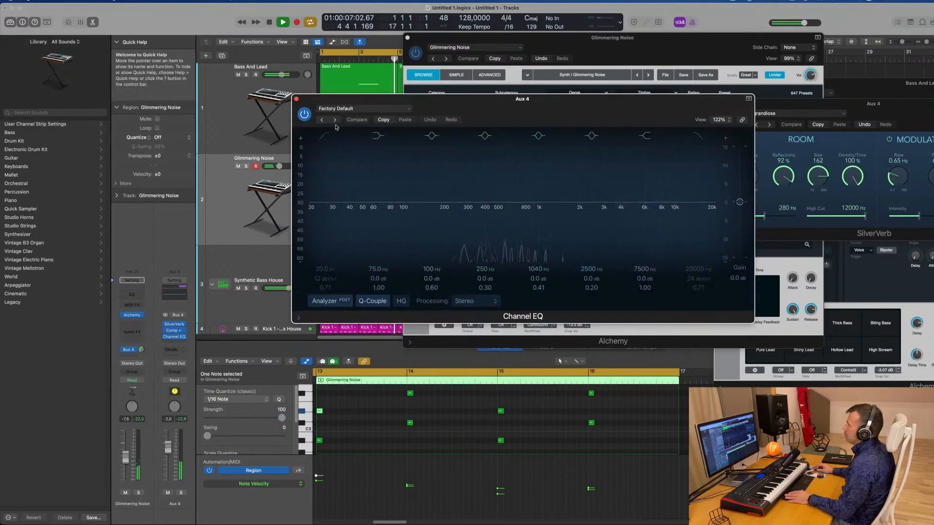
pyautogui.click(325, 136)
pyautogui.moveTo(319, 172); pyautogui.dragTo(478, 165)
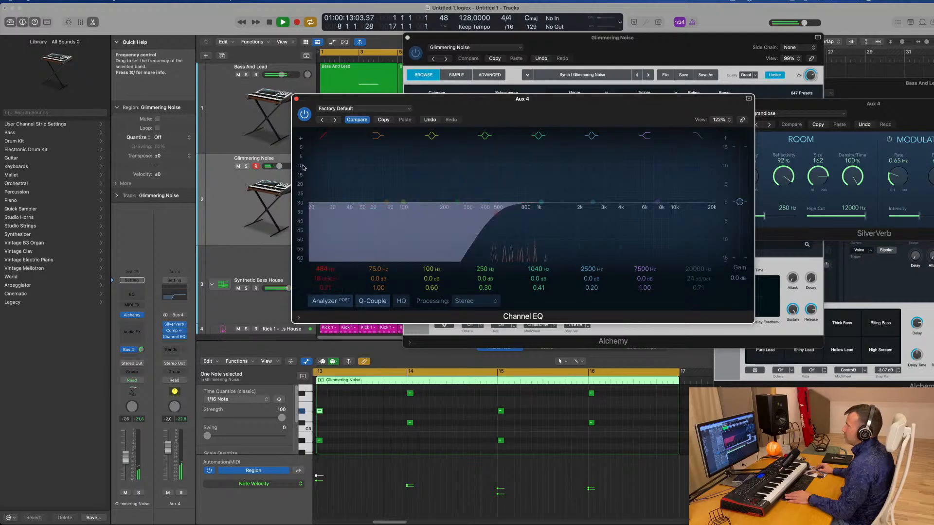
pyautogui.click(296, 99)
pyautogui.moveTo(481, 48); pyautogui.dragTo(435, 51)
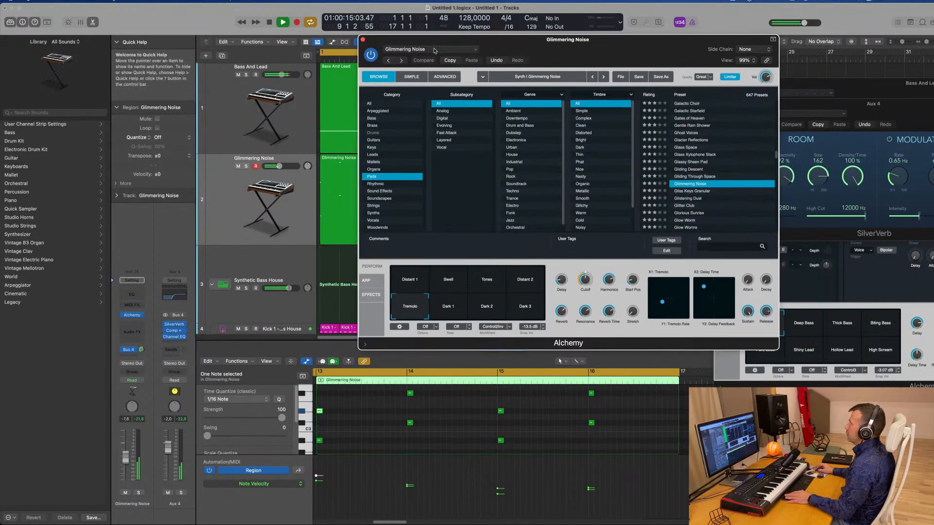
pyautogui.click(363, 40)
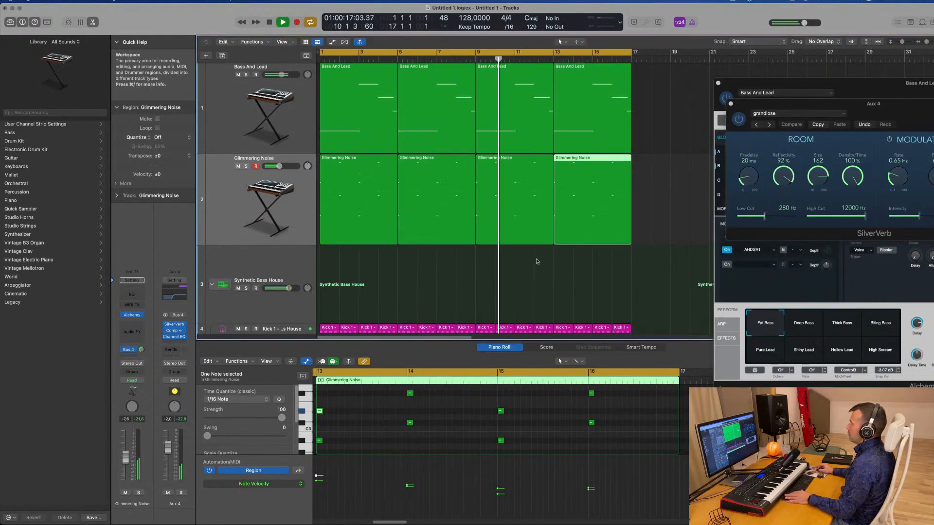
# Duplicate the Glimmering Noise track to get a new instrument track with the same settings below it
pyautogui.click(260, 191)
pyautogui.scroll(-3, 263, 182)
pyautogui.scroll(3, 263, 182)
pyautogui.scroll(2, 264, 181)
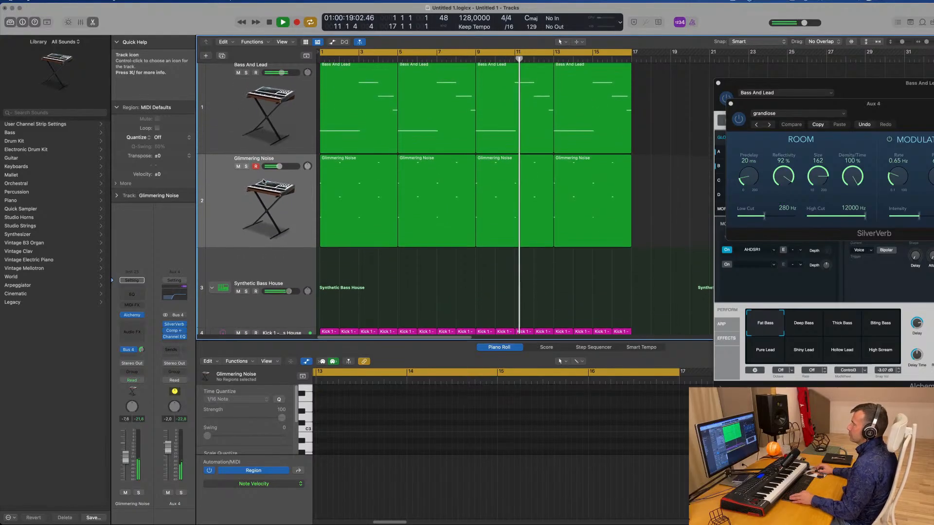
pyautogui.scroll(-4, 263, 182)
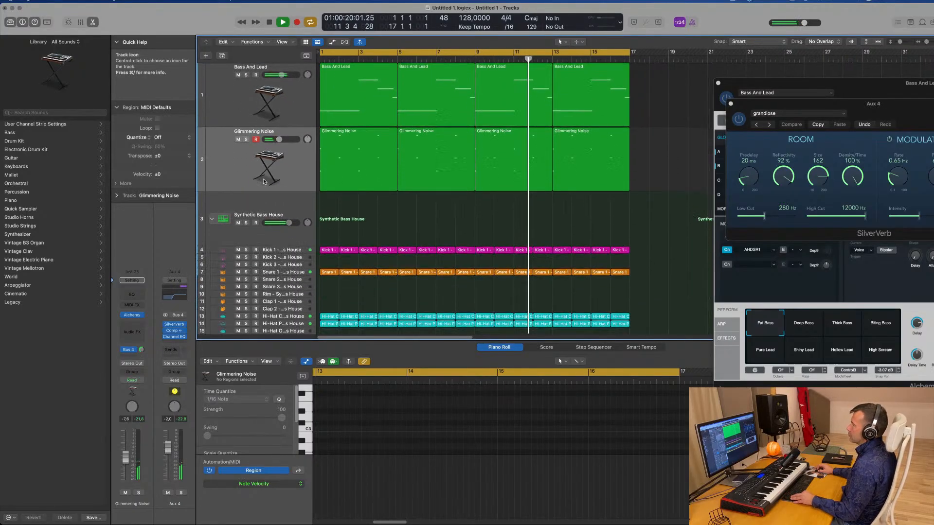
pyautogui.click(234, 166)
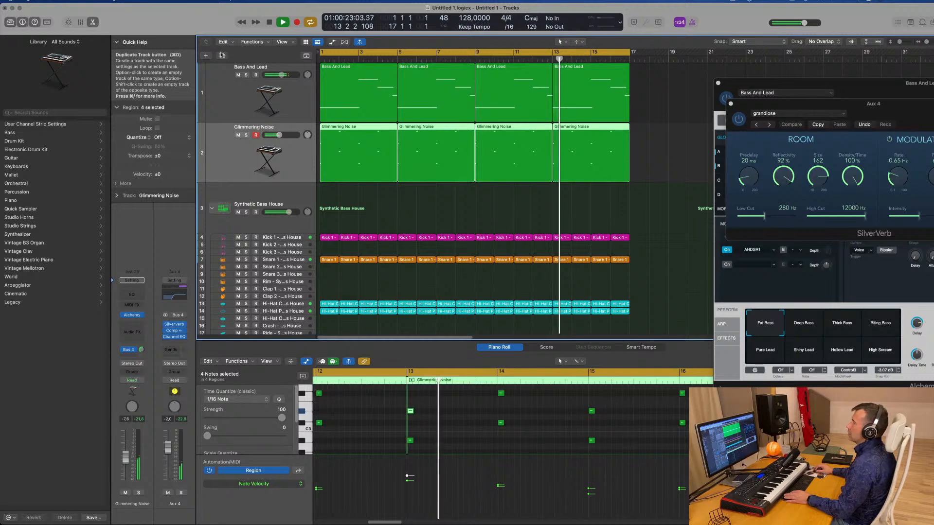
pyautogui.click(220, 160)
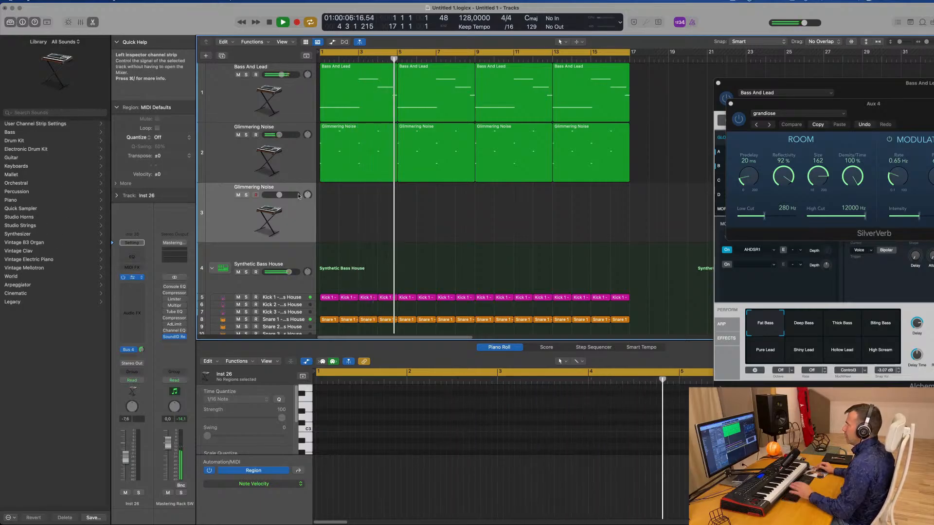
# Open the new track's Alchemy, load Cheesy Decays from the Organs category, and raise the track volume to about -3.1 dB
pyautogui.click(132, 278)
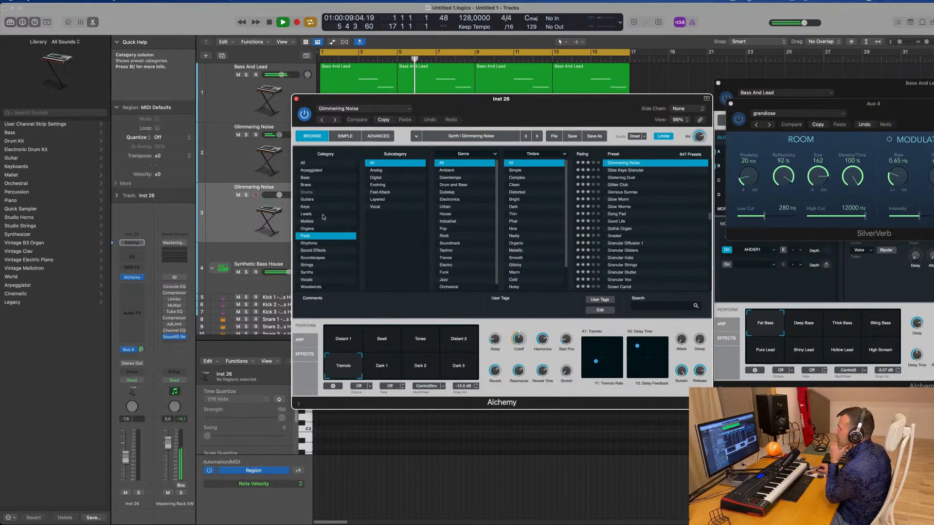
pyautogui.click(311, 229)
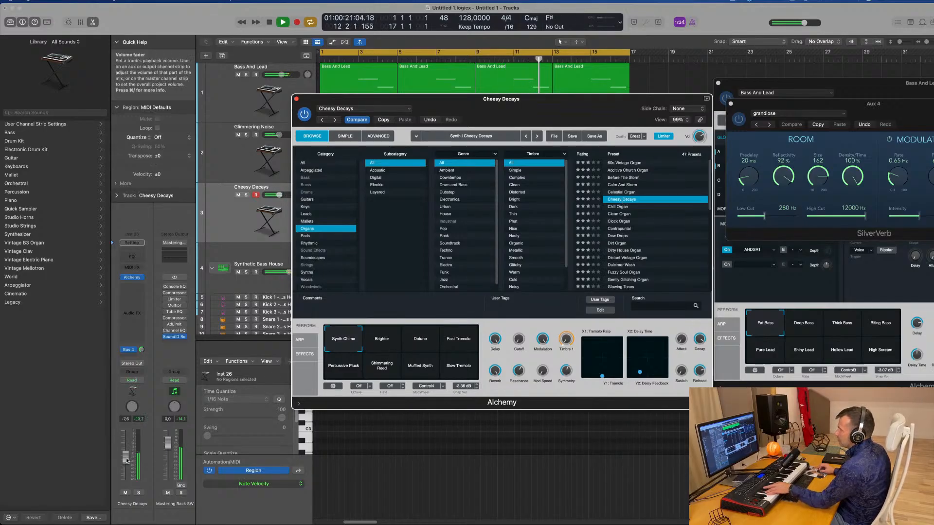
pyautogui.moveTo(126, 451); pyautogui.dragTo(125, 449)
pyautogui.click(141, 351)
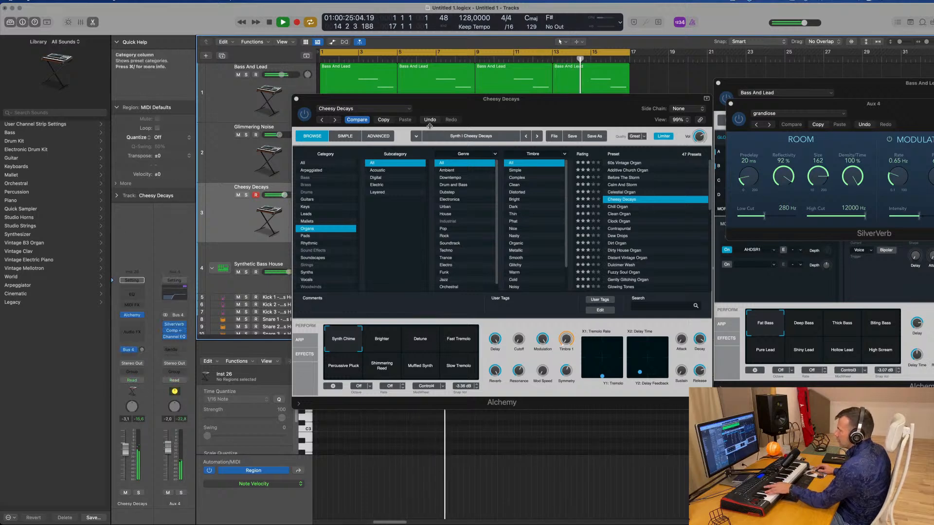
pyautogui.moveTo(498, 103); pyautogui.dragTo(682, 144)
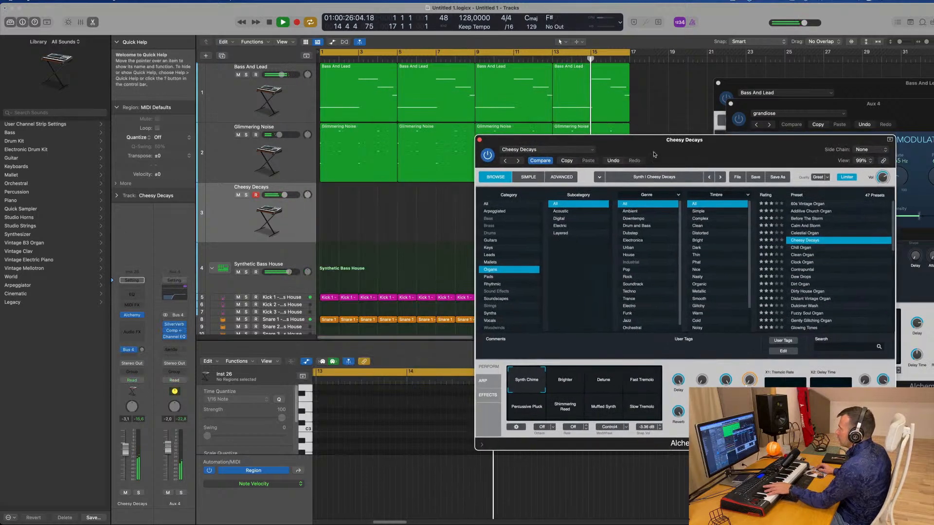
pyautogui.click(229, 220)
# Audition the Clean Organ, Clock Organ, Contrapuntal and Dew Drops presets, raising the track volume to about 0.6 dB, and return to Contrapuntal
pyautogui.click(803, 255)
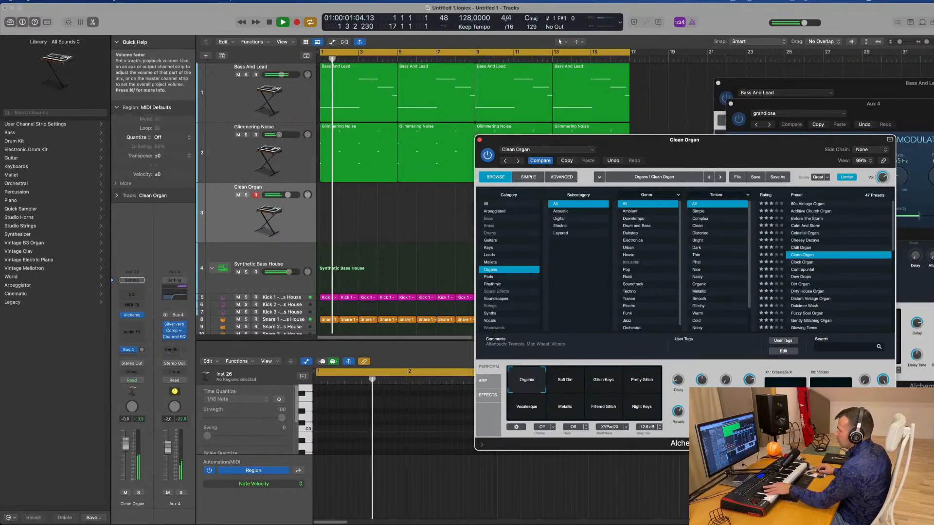
pyautogui.moveTo(125, 448); pyautogui.dragTo(126, 441)
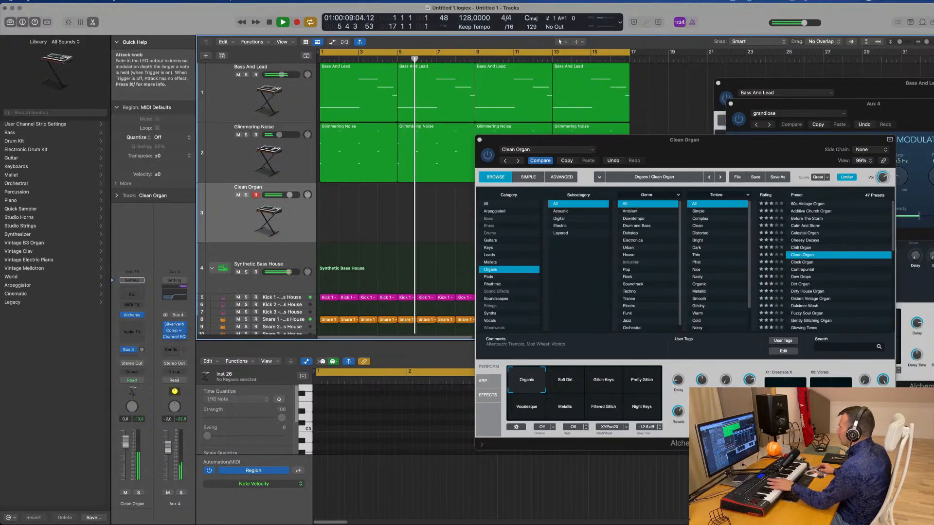
pyautogui.click(799, 263)
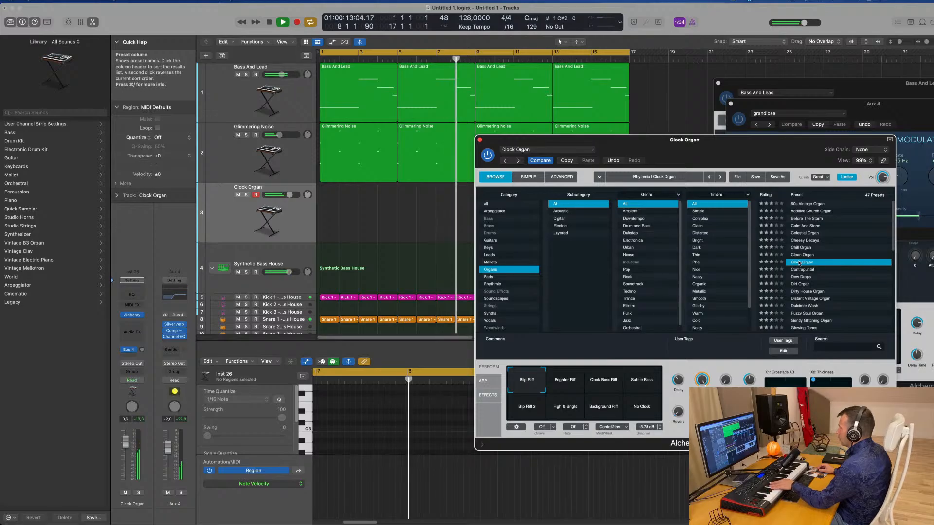
pyautogui.click(806, 271)
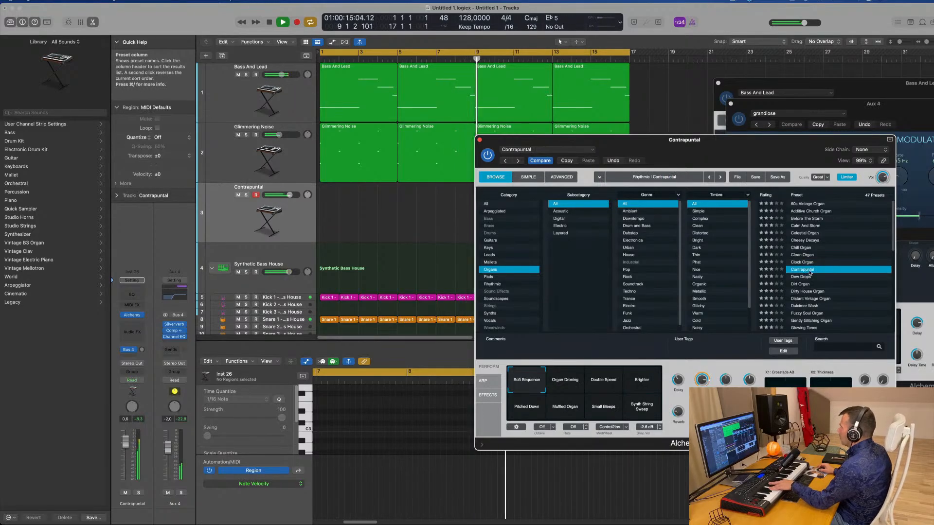
pyautogui.click(796, 279)
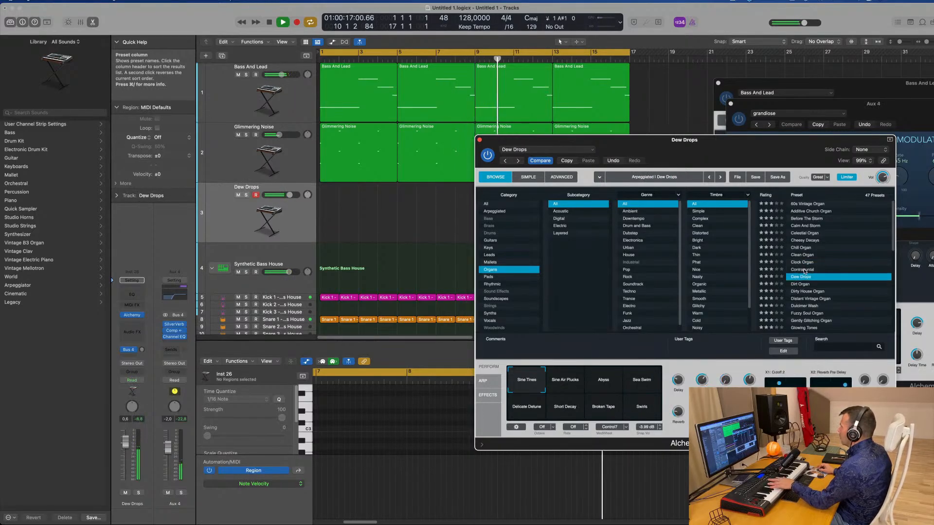
pyautogui.click(805, 270)
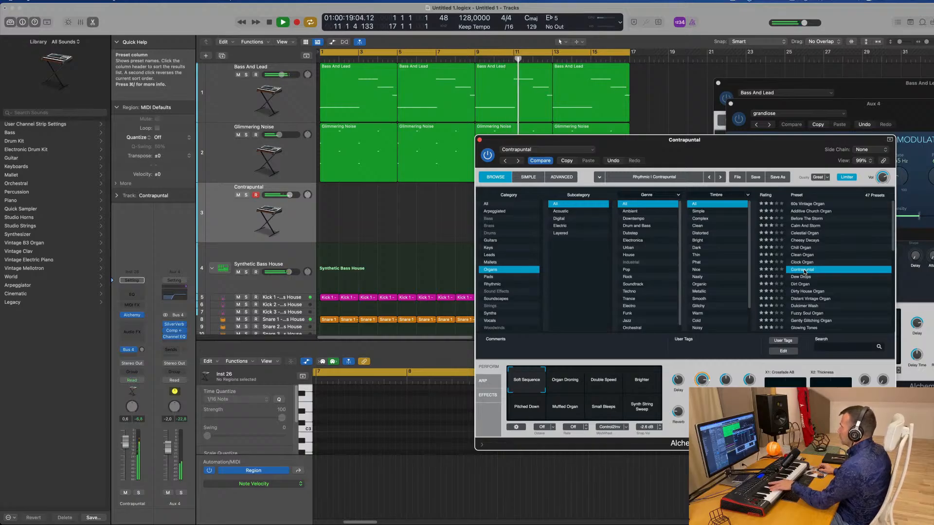
# Try Contrapuntal's performance snapshots from Organ Droning through Synth String Sweep, and return to Soft Sequence
pyautogui.click(577, 380)
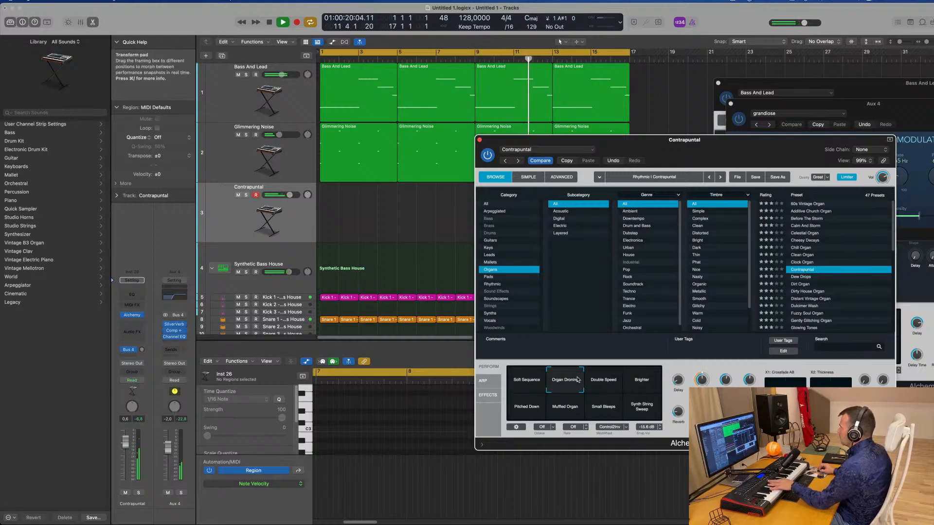
pyautogui.click(606, 389)
pyautogui.click(641, 386)
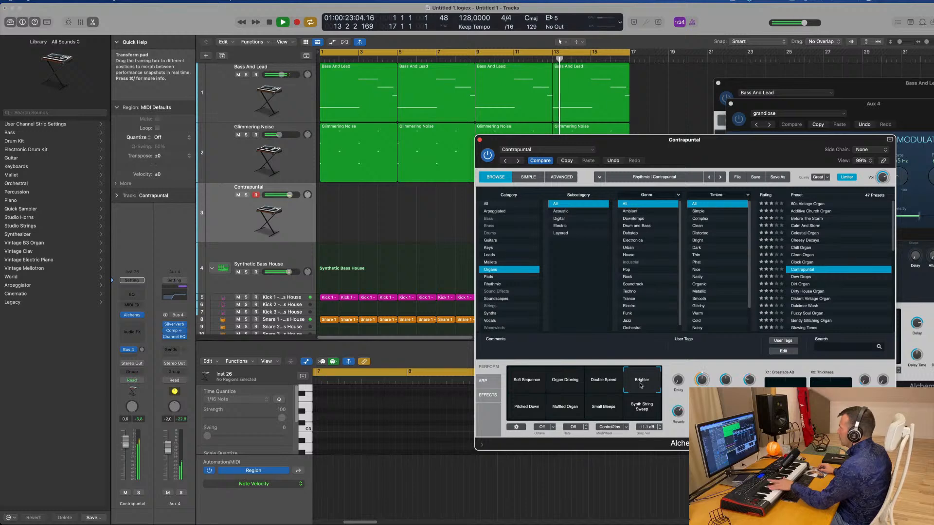
pyautogui.click(524, 411)
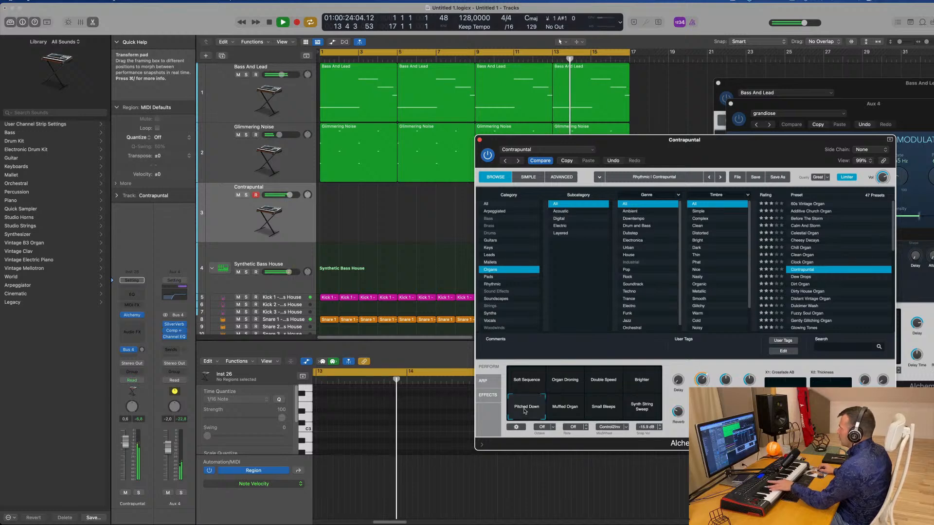
pyautogui.click(564, 411)
pyautogui.click(595, 411)
pyautogui.click(637, 411)
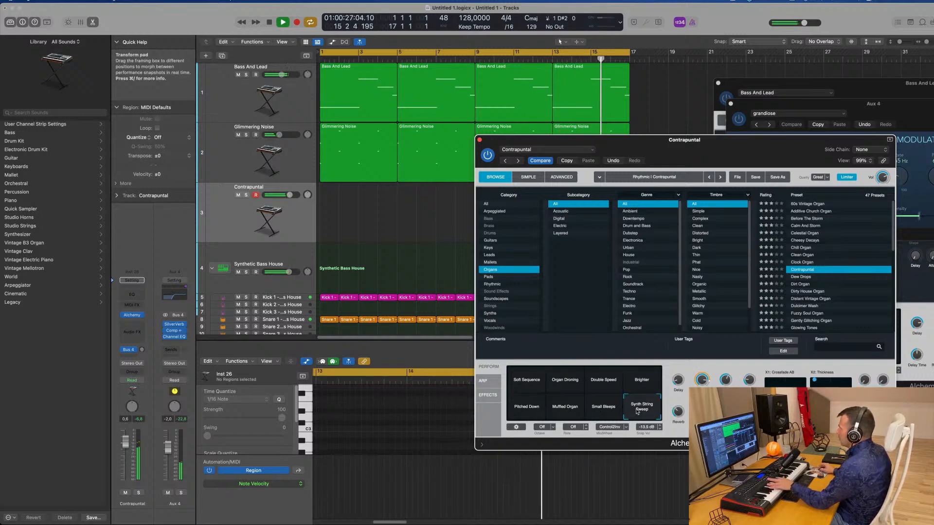
pyautogui.click(526, 411)
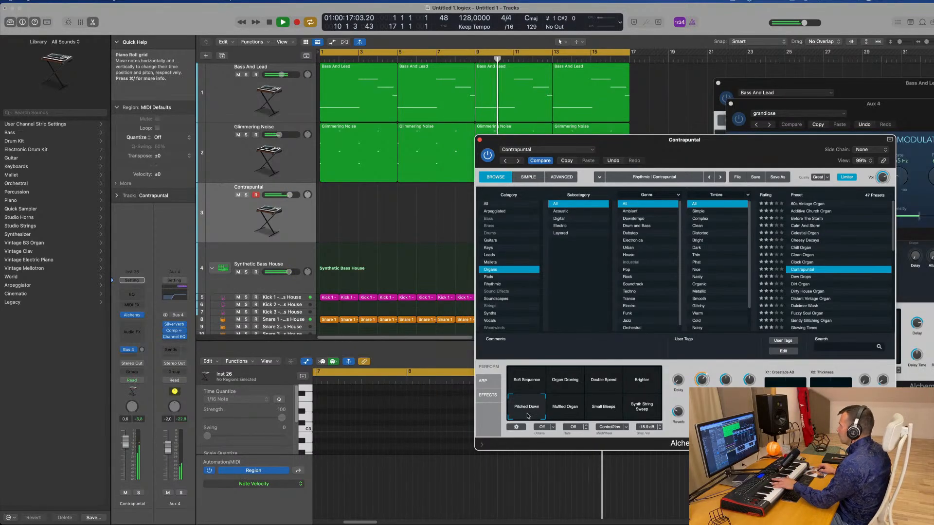
pyautogui.click(524, 382)
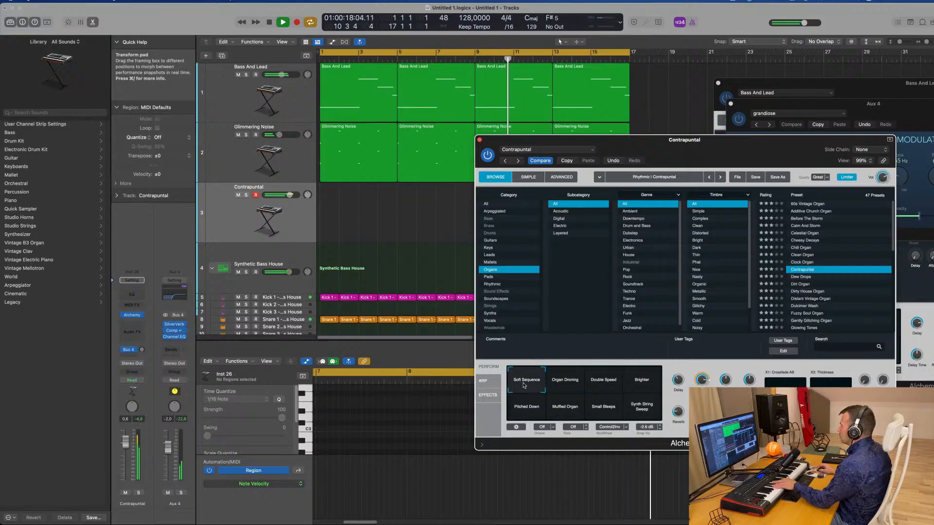
# Audition the organ presets from Dew Drops through Dirty House Organ, Distant Vintage Organ, Dulcimer Wash and Fuzzy Soul Organ to Gently Glitching Organ
pyautogui.click(811, 277)
pyautogui.click(809, 285)
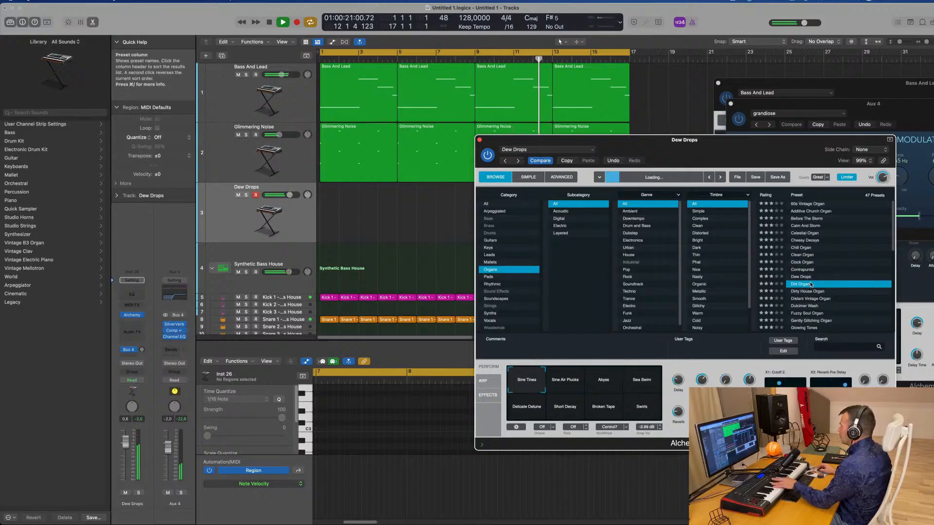
pyautogui.click(813, 292)
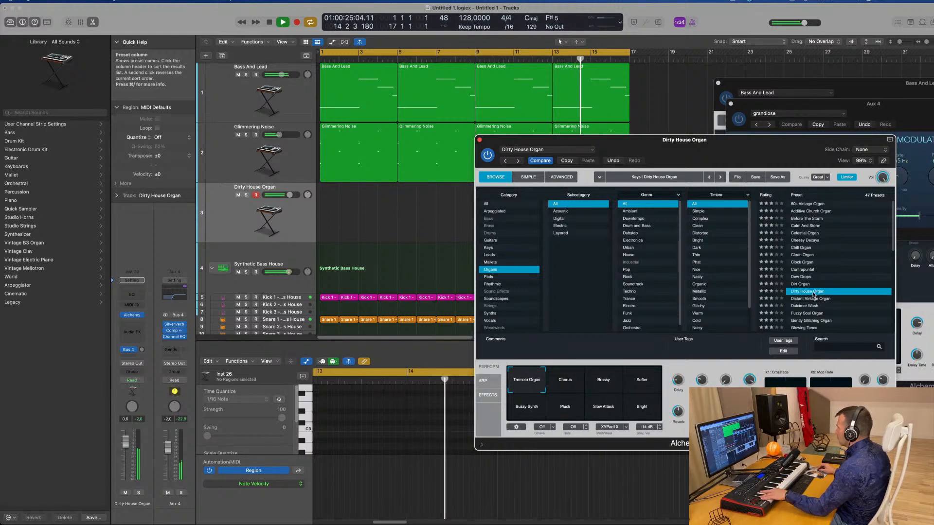
pyautogui.click(812, 299)
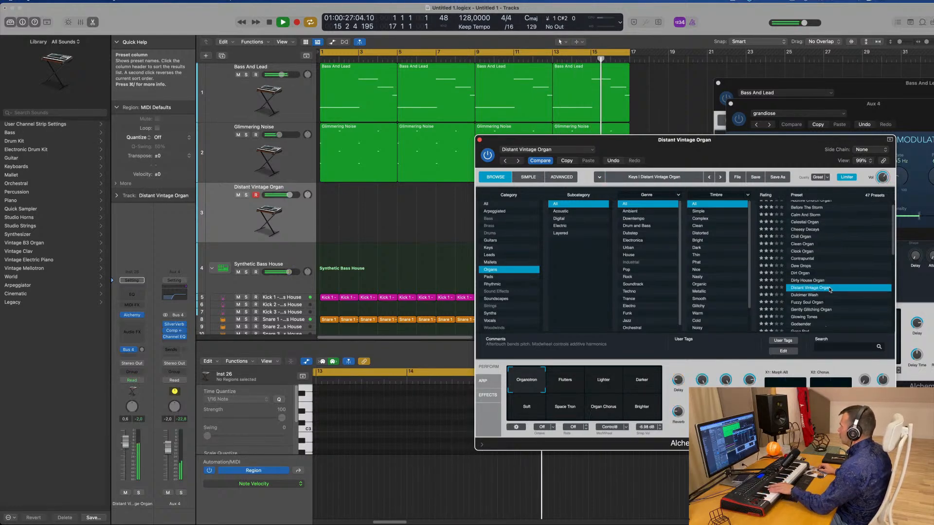
pyautogui.scroll(-1, 811, 295)
pyautogui.click(809, 288)
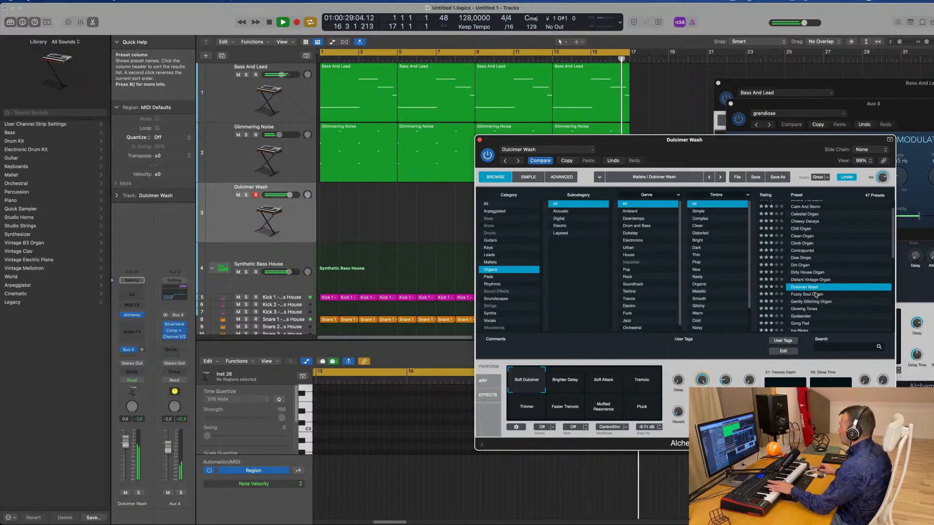
pyautogui.click(811, 295)
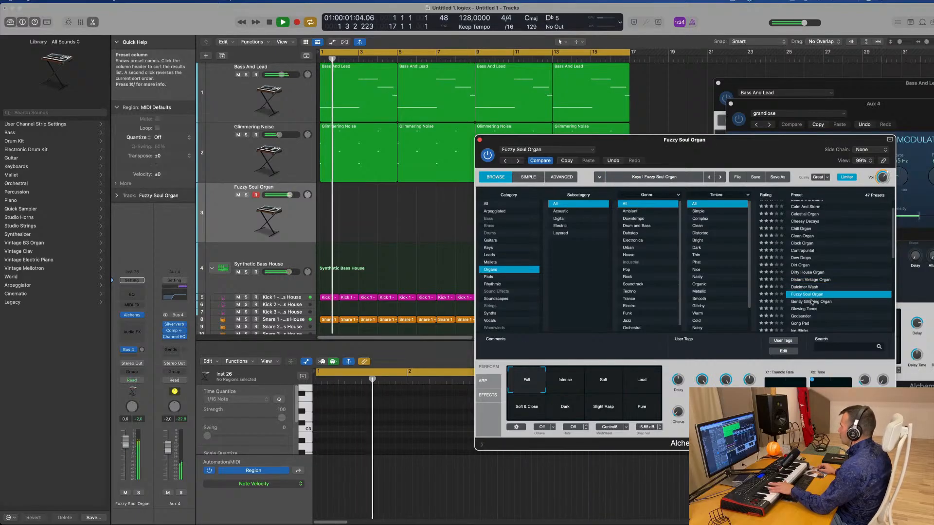
pyautogui.click(812, 302)
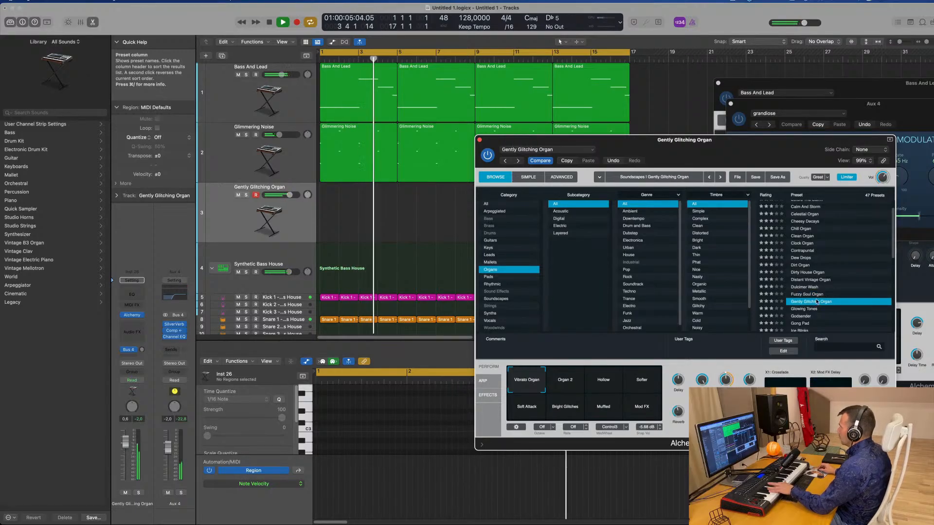
# Try the Organ 2, Hollow and Softer snapshots of Gently Glitching Organ, and return to Vibrato Organ
pyautogui.click(567, 379)
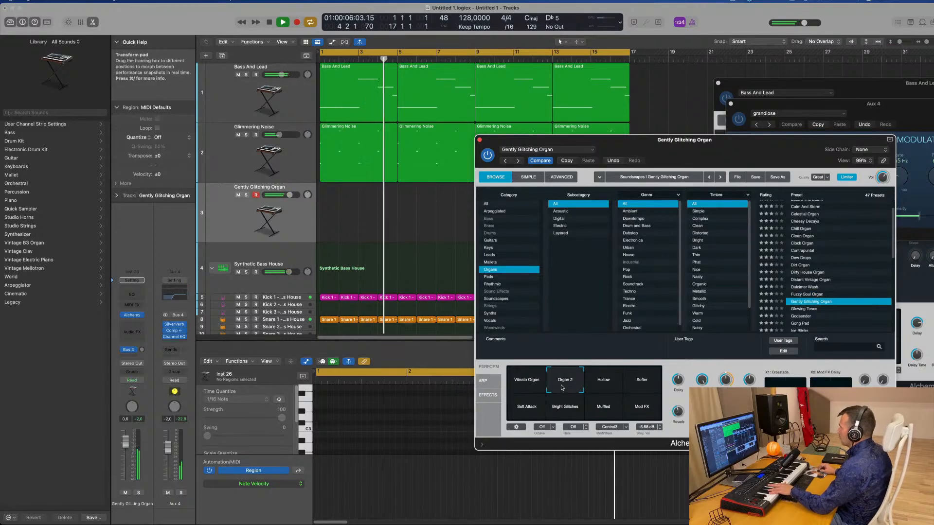
pyautogui.click(604, 384)
pyautogui.click(638, 384)
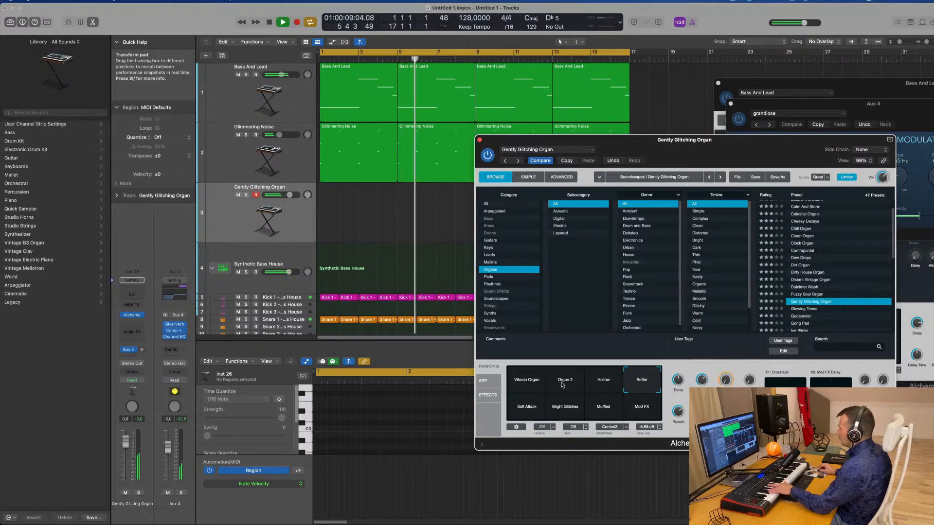
pyautogui.click(526, 382)
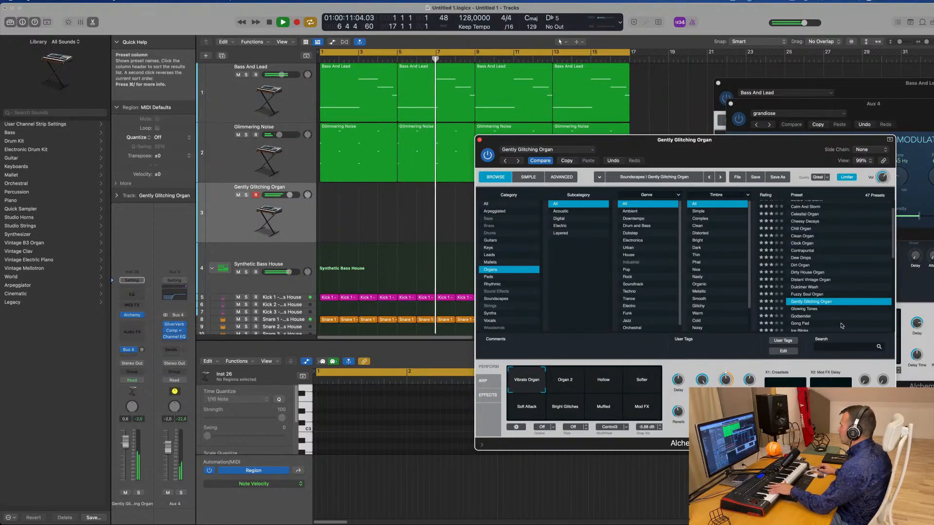
# Audition Glowing Tones, load the Godsender organ preset instead, and lower the track volume to about -6.4 dB
pyautogui.click(817, 310)
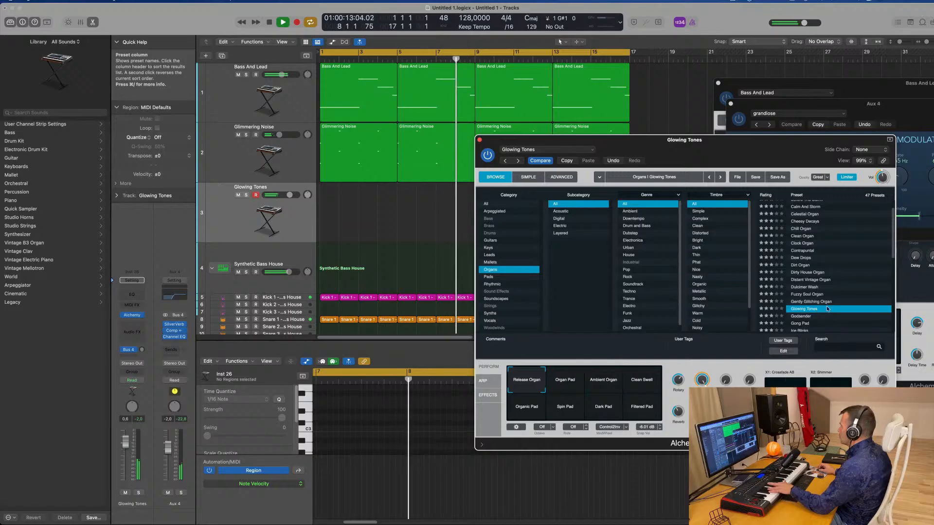
pyautogui.scroll(-2, 815, 302)
pyautogui.click(803, 283)
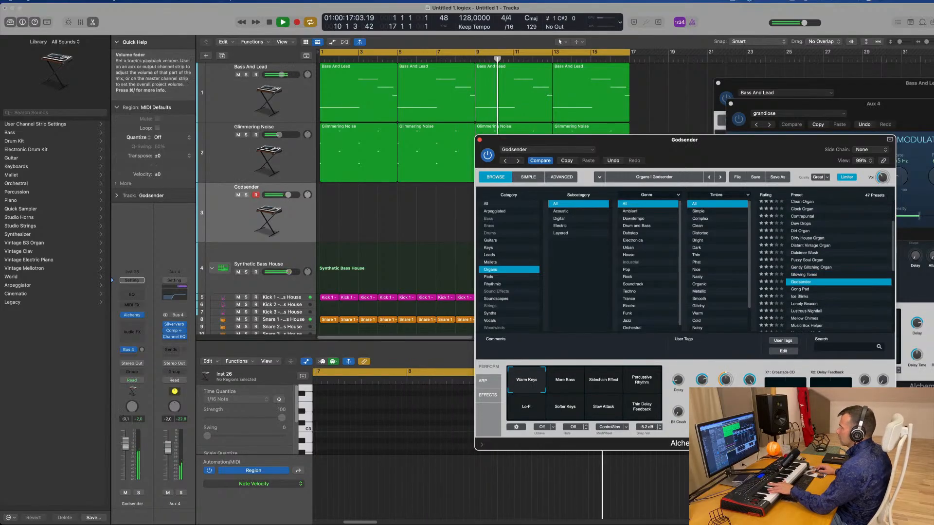
pyautogui.moveTo(125, 443); pyautogui.dragTo(123, 468)
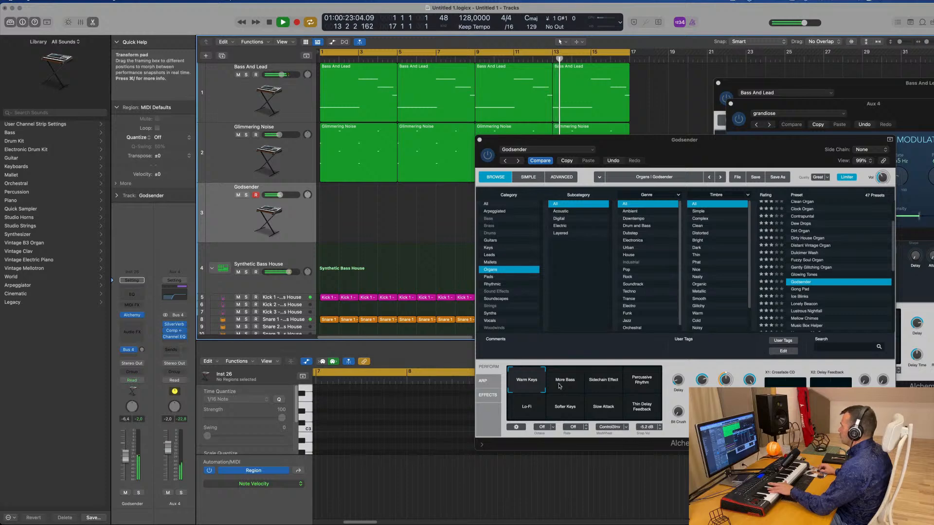
# Try Godsender's snapshots, choose Percussive Rhythm, and raise the track volume to about -4.1 dB
pyautogui.click(561, 385)
pyautogui.click(616, 386)
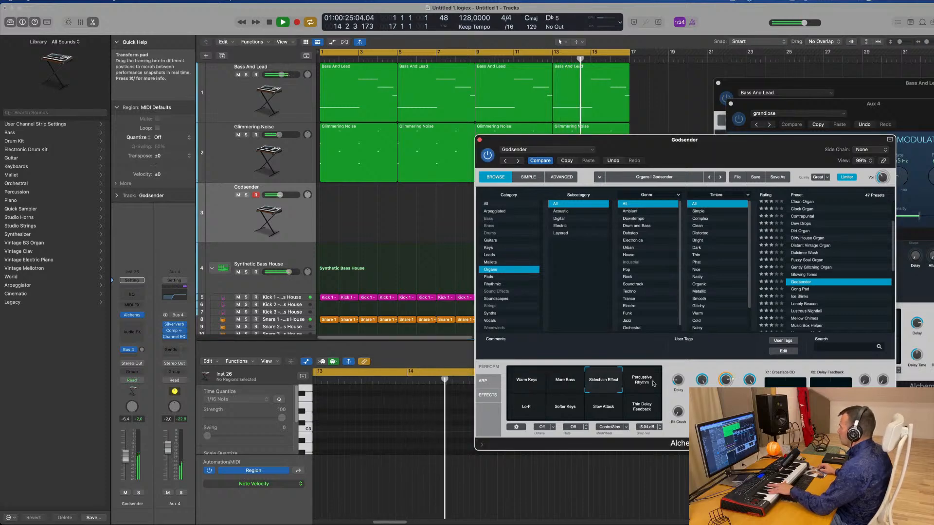
pyautogui.click(651, 384)
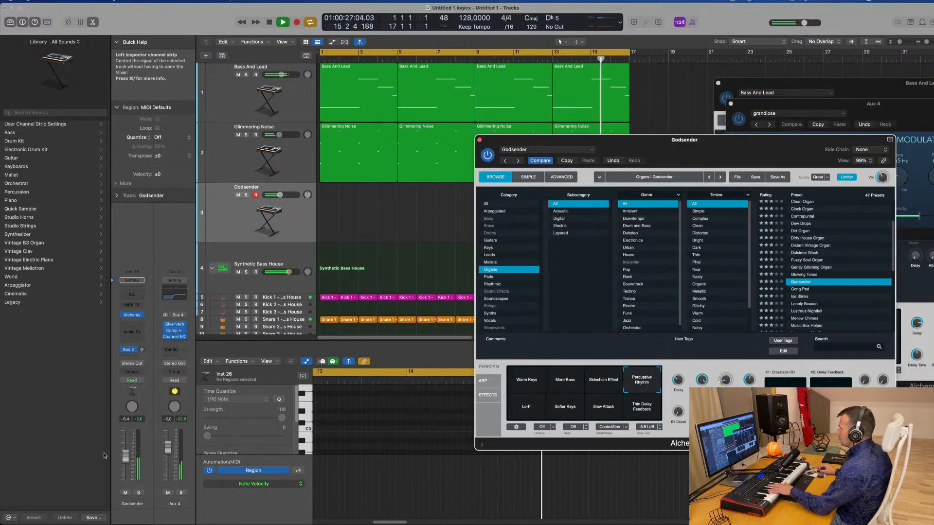
pyautogui.moveTo(126, 458); pyautogui.dragTo(126, 454)
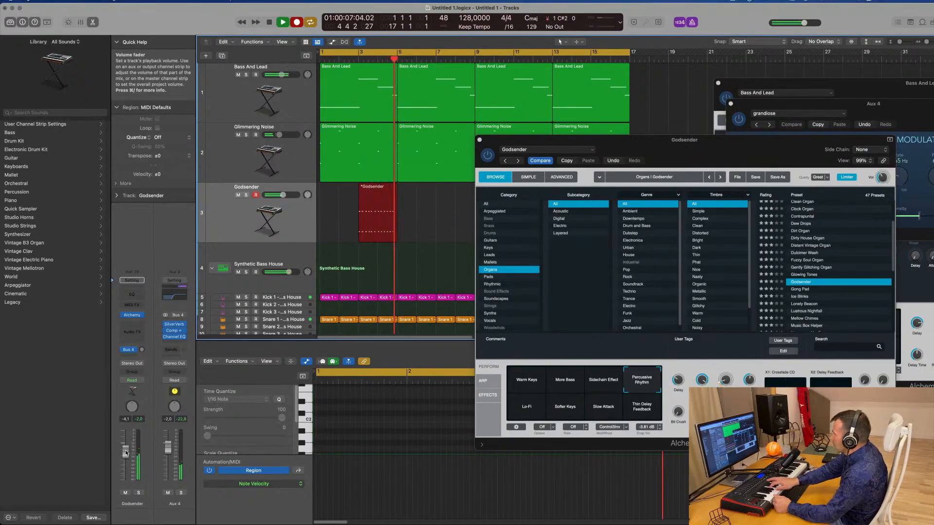
# Stop recording, move the recorded Godsender region to bar 1, and select all its notes
pyautogui.press('space')
pyautogui.press('space')
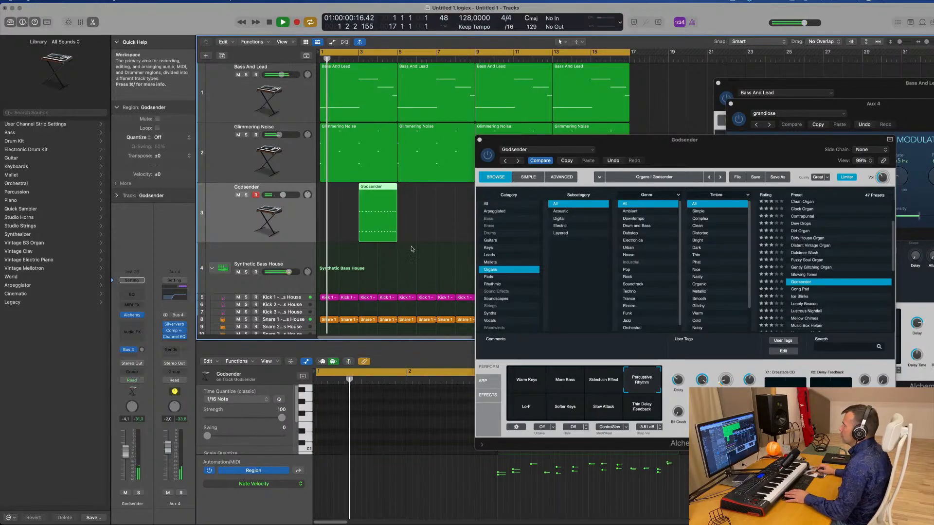
pyautogui.moveTo(375, 214); pyautogui.dragTo(336, 214)
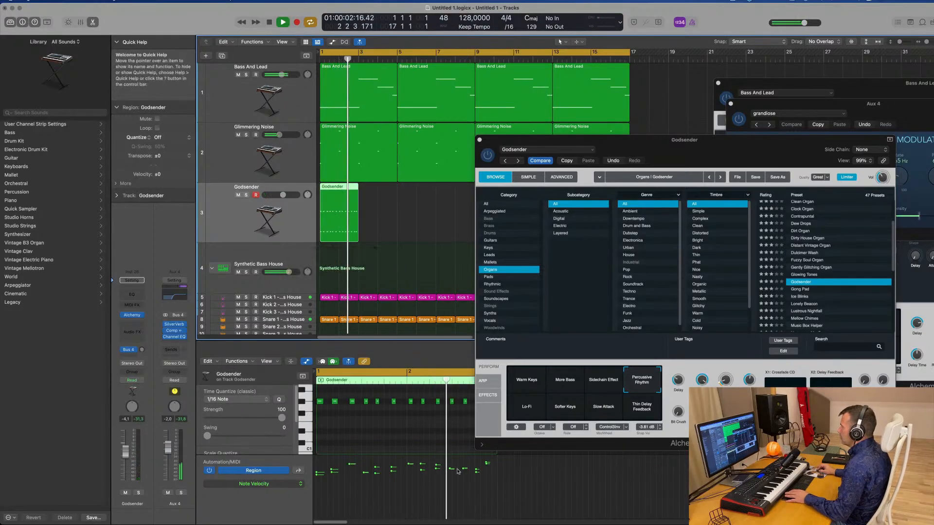
pyautogui.press('super+a')
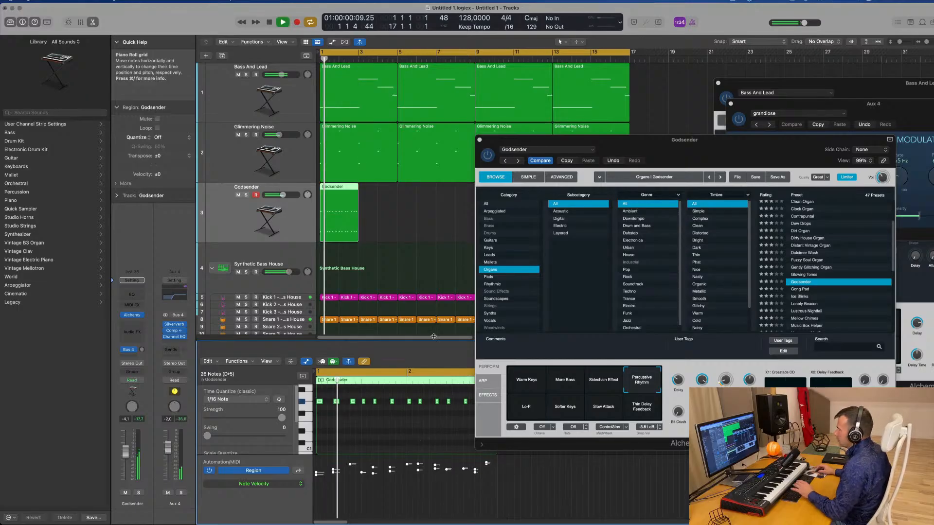
# Copy the two-bar Godsender region to bar 3 and join both regions into one four-bar region
pyautogui.moveTo(549, 140); pyautogui.dragTo(524, 52)
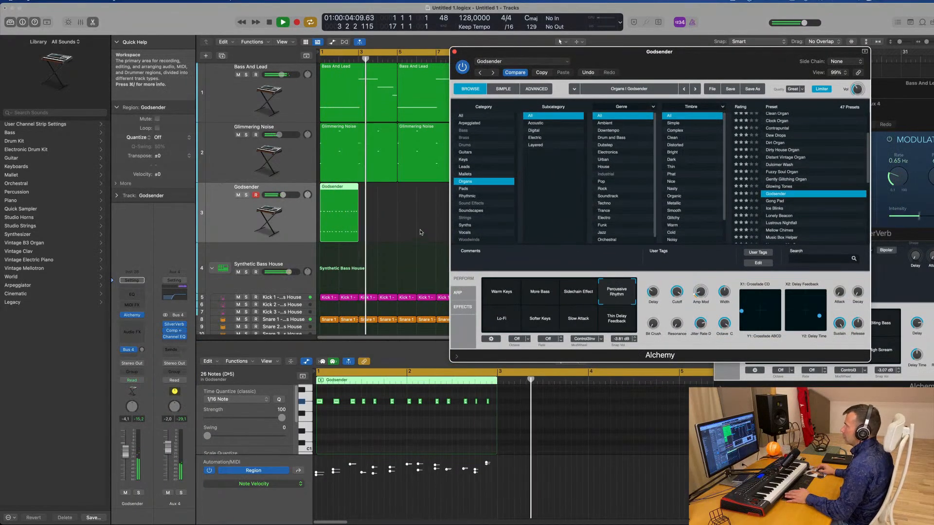
pyautogui.moveTo(645, 53); pyautogui.dragTo(883, 62)
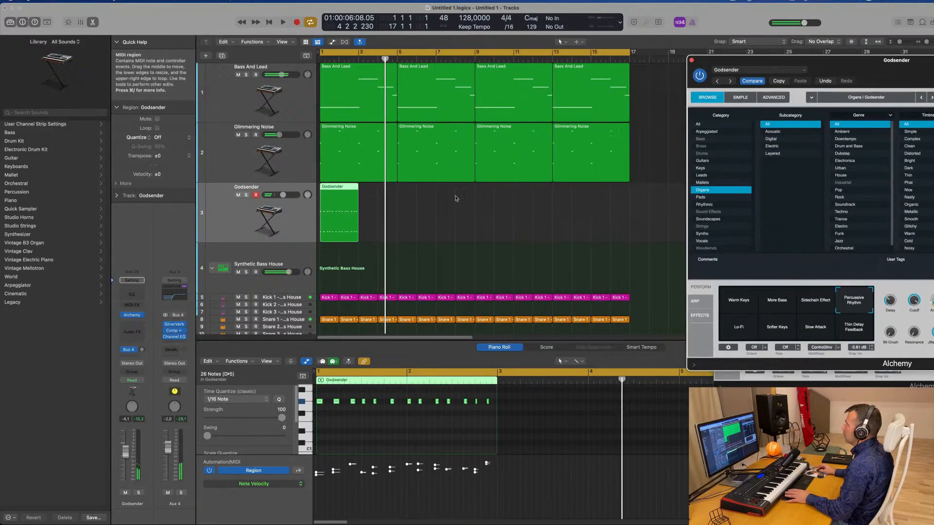
pyautogui.moveTo(339, 190); pyautogui.dragTo(380, 191)
pyautogui.moveTo(368, 226); pyautogui.dragTo(368, 226)
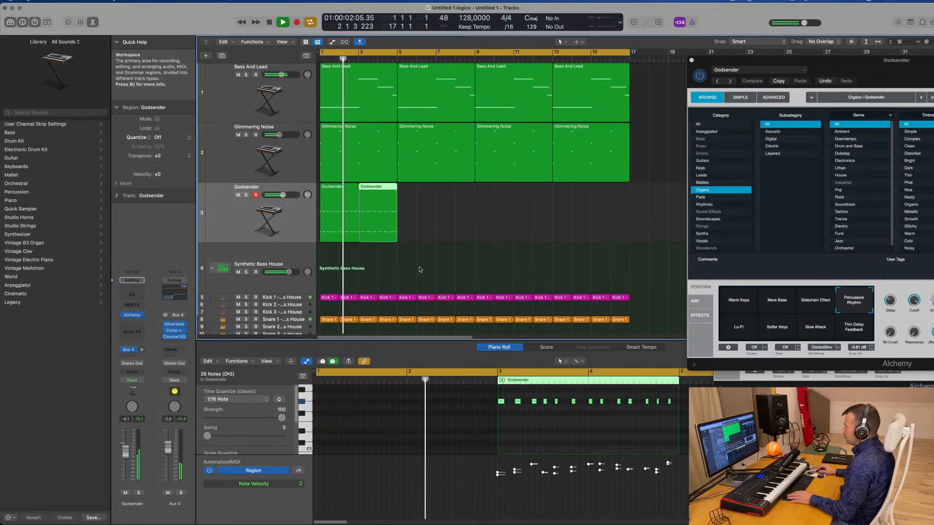
pyautogui.moveTo(467, 233); pyautogui.dragTo(344, 230)
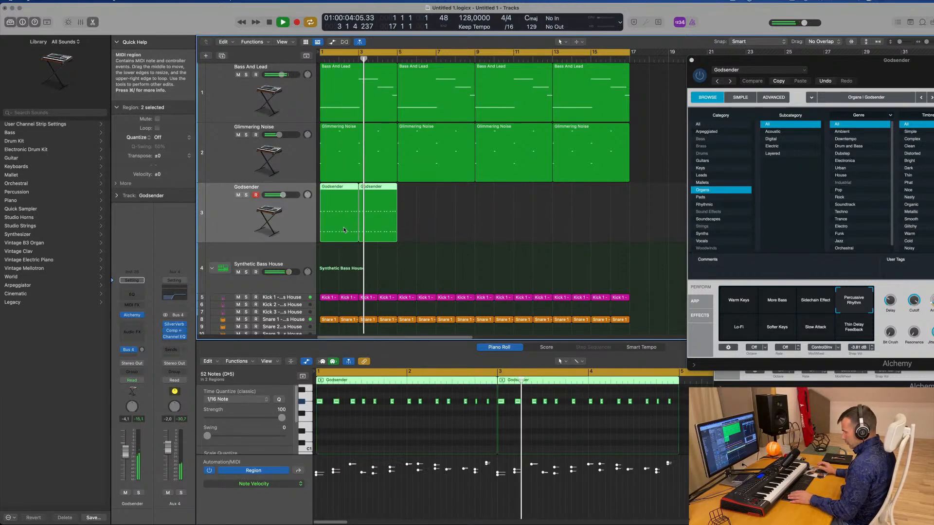
pyautogui.press('super+j')
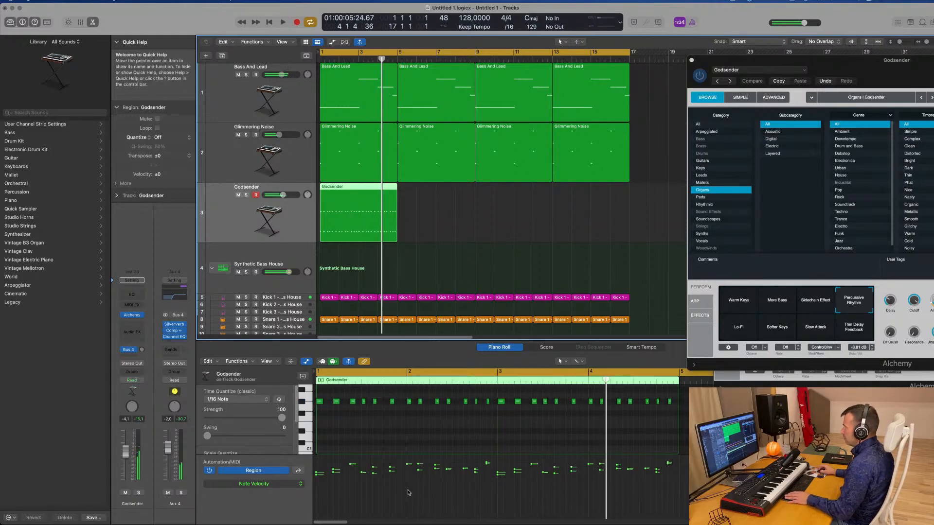
# Draw a velocity curve across the Godsender notes, falling to about 64 at bar 3 and rising to about 108 by the region's end
pyautogui.moveTo(317, 472)
pyautogui.mouseDown()
pyautogui.moveTo(312, 459)
pyautogui.moveTo(502, 493)
pyautogui.mouseUp()
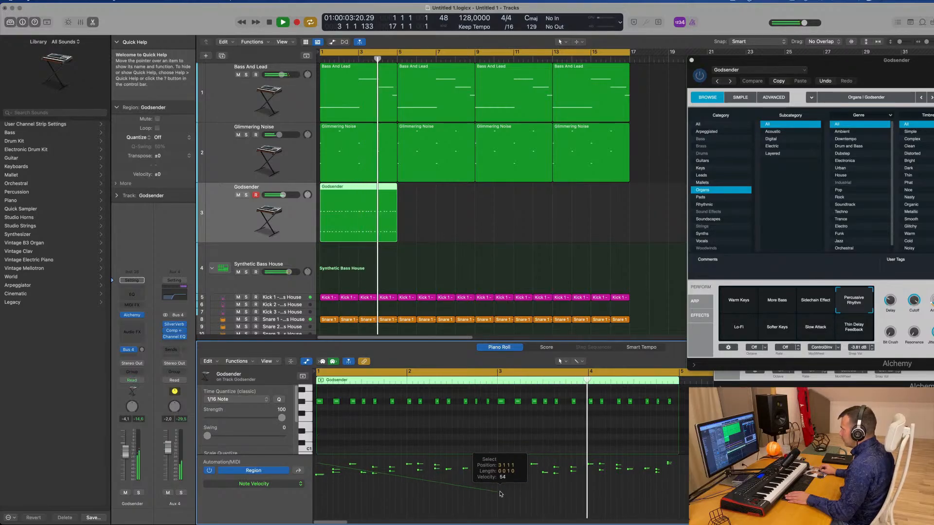
pyautogui.click(501, 493)
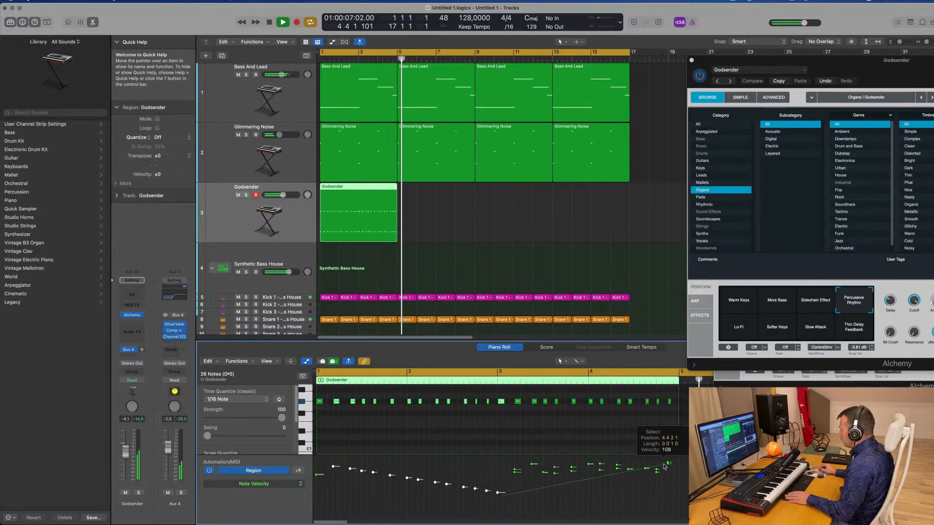
pyautogui.click(680, 466)
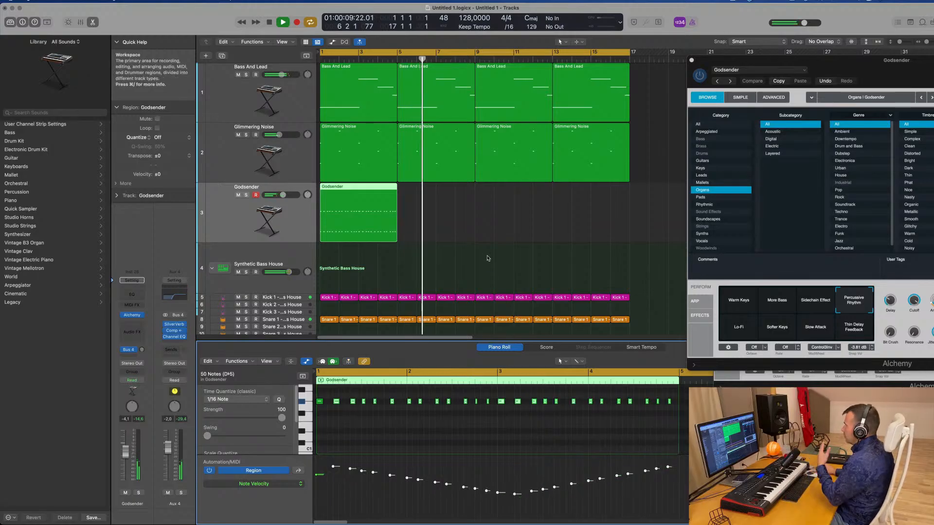
# Repeat the four-bar Godsender region three times to fill the 16-bar loop, and move the Alchemy window closer to the tracks
pyautogui.press('super+r')
pyautogui.press('super+r')
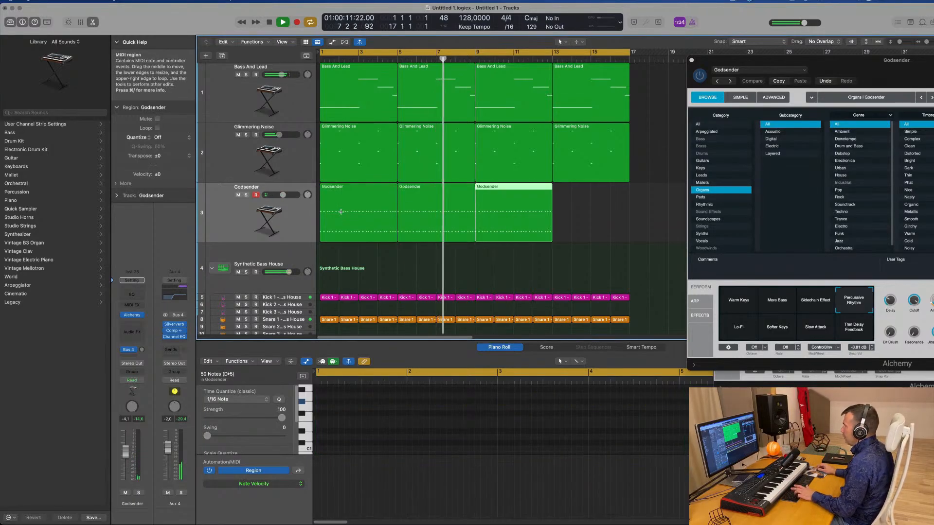
pyautogui.press('super+r')
pyautogui.moveTo(843, 62); pyautogui.dragTo(690, 77)
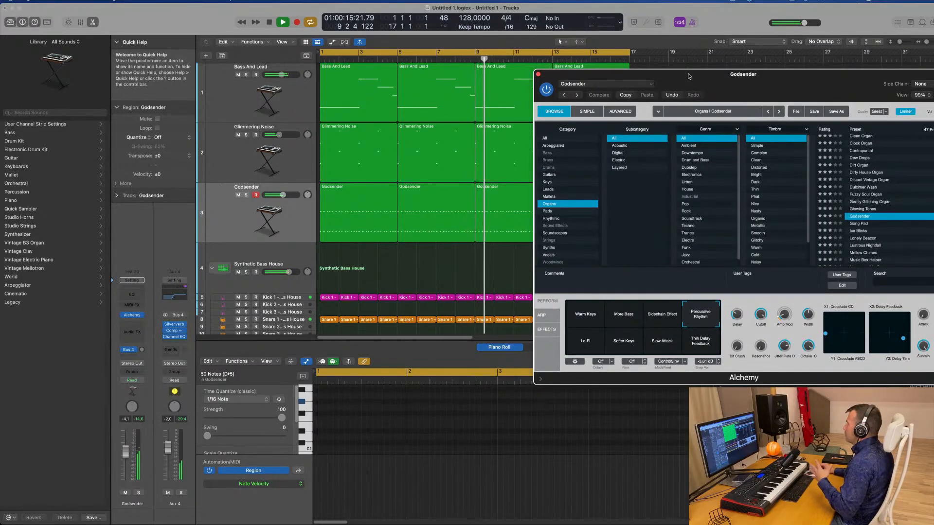
pyautogui.moveTo(688, 76); pyautogui.dragTo(631, 69)
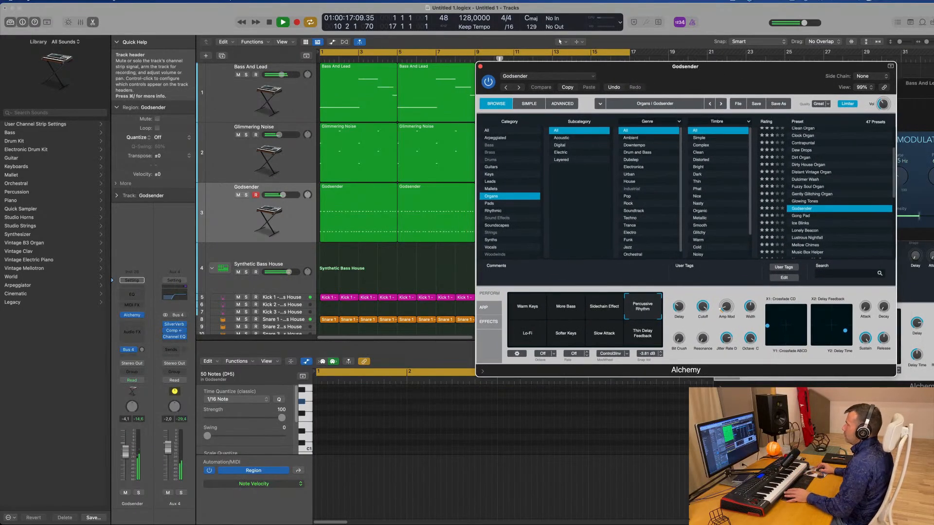
# Lower the Godsender track's volume to about -4.8 dB and compare it with the Glimmering Noise track's channel settings
pyautogui.press('space')
pyautogui.click(224, 216)
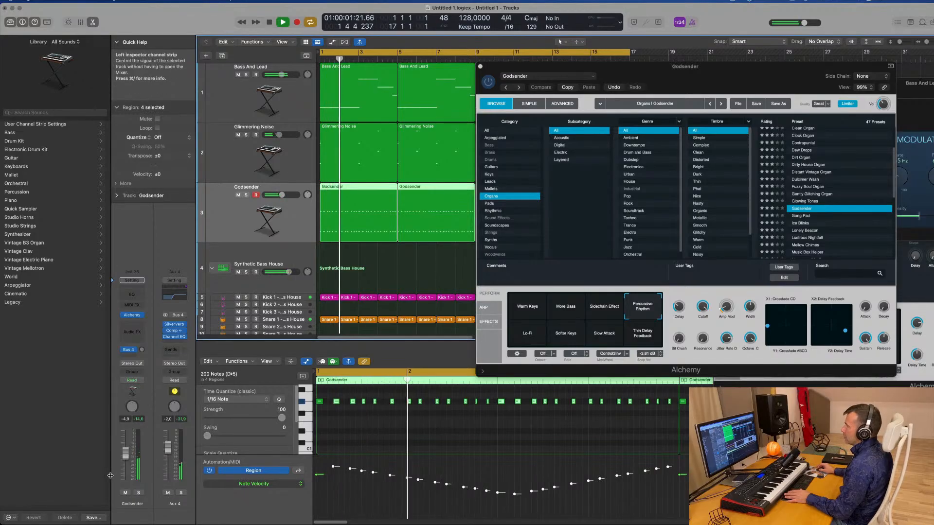
pyautogui.click(234, 176)
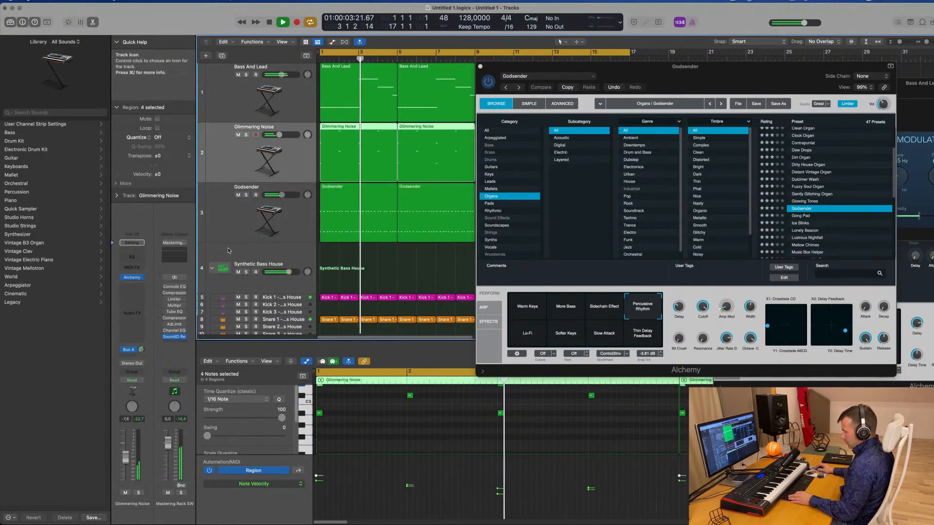
pyautogui.click(241, 217)
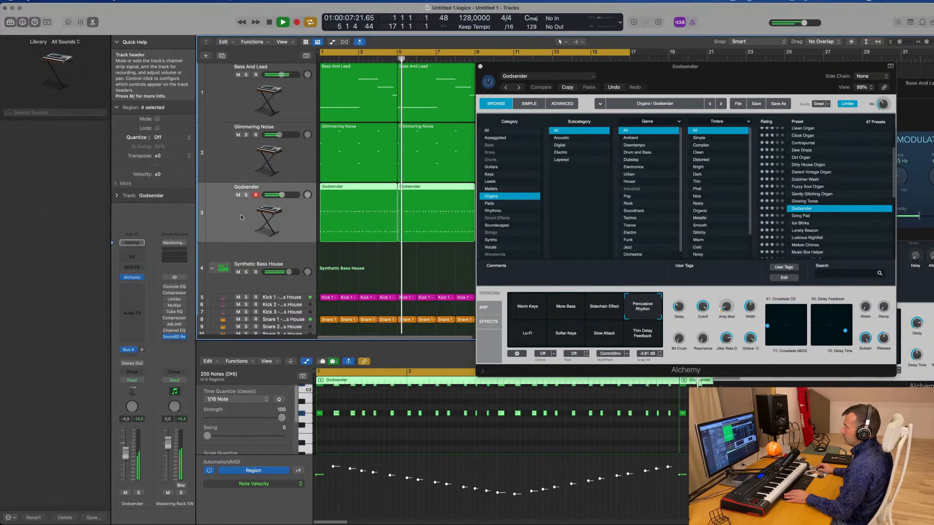
# Insert a Compressor on the Godsender track and set its side chain to Inst 2
pyautogui.press('Return')
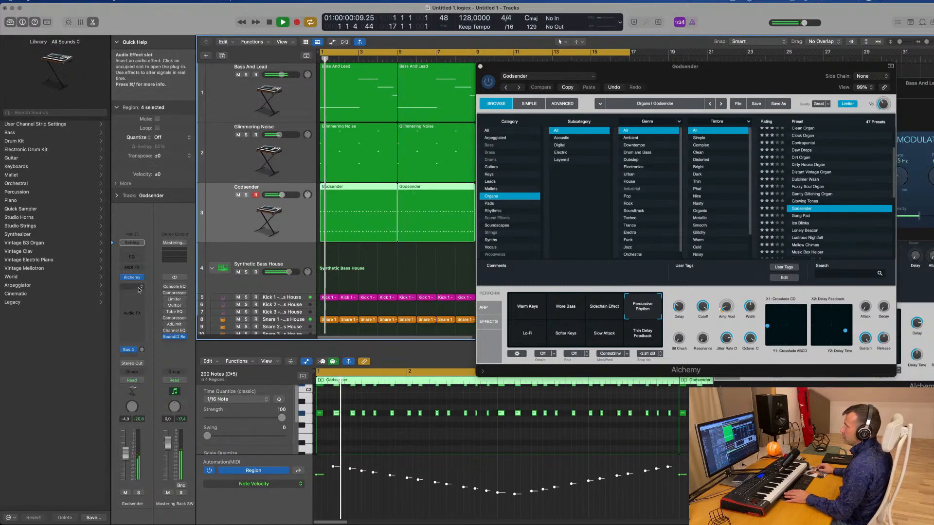
pyautogui.click(139, 289)
pyautogui.click(192, 315)
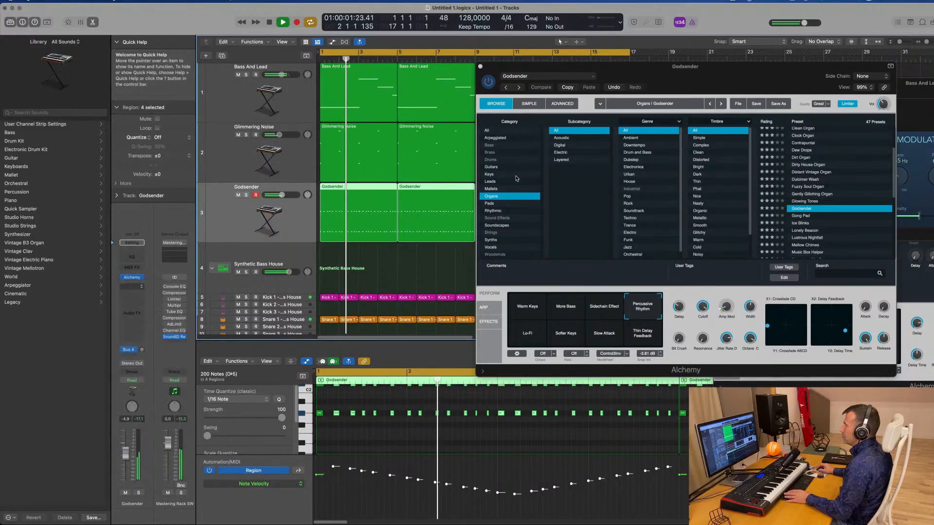
pyautogui.click(624, 109)
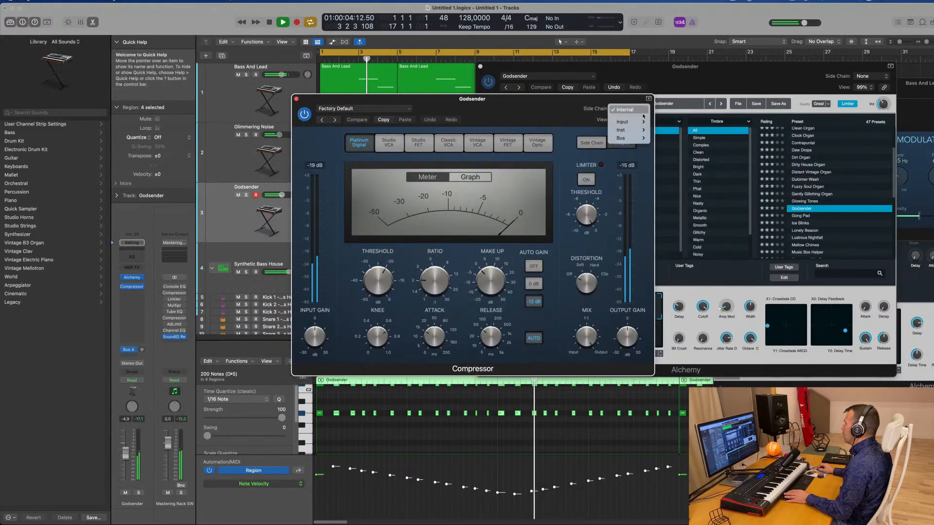
pyautogui.moveTo(640, 132)
pyautogui.click(696, 138)
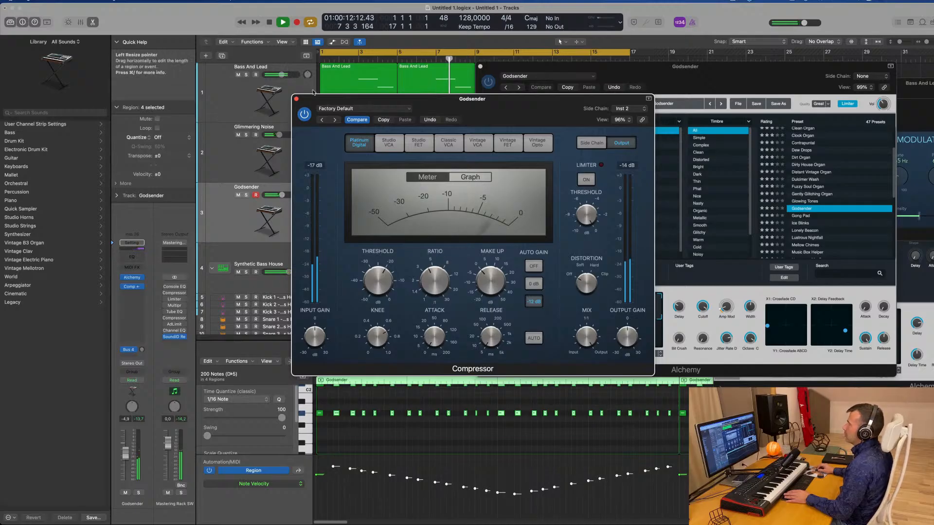
# Close Godsender's Alchemy and Compressor windows to reveal the full arrangement
pyautogui.click(649, 76)
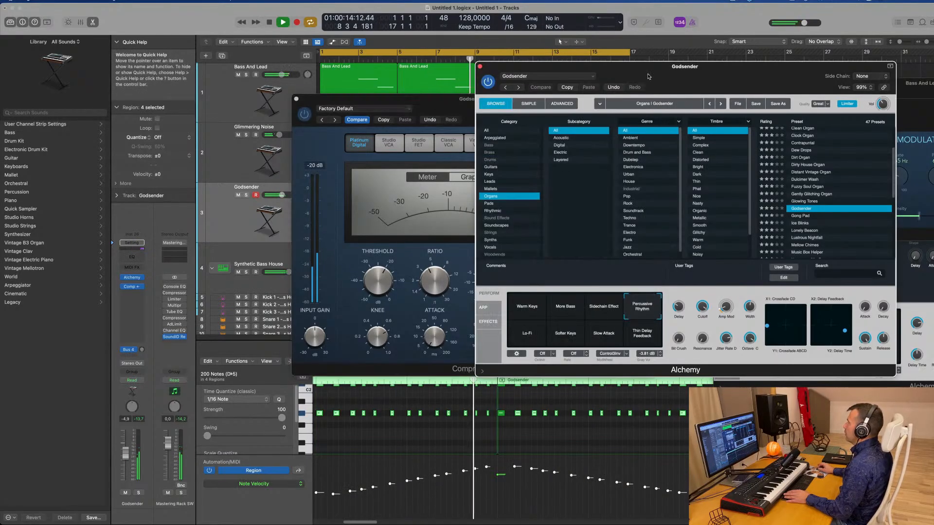
pyautogui.click(480, 67)
pyautogui.moveTo(313, 99); pyautogui.dragTo(298, 101)
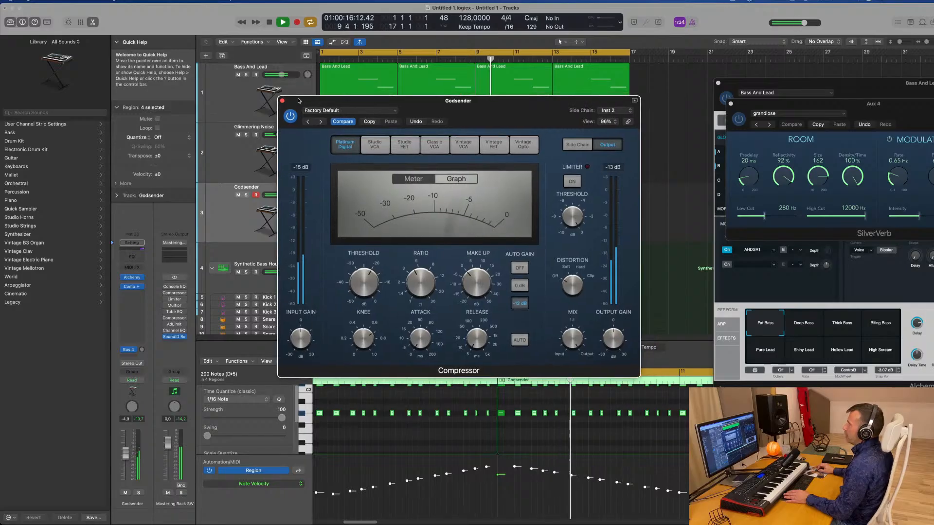
pyautogui.click(232, 218)
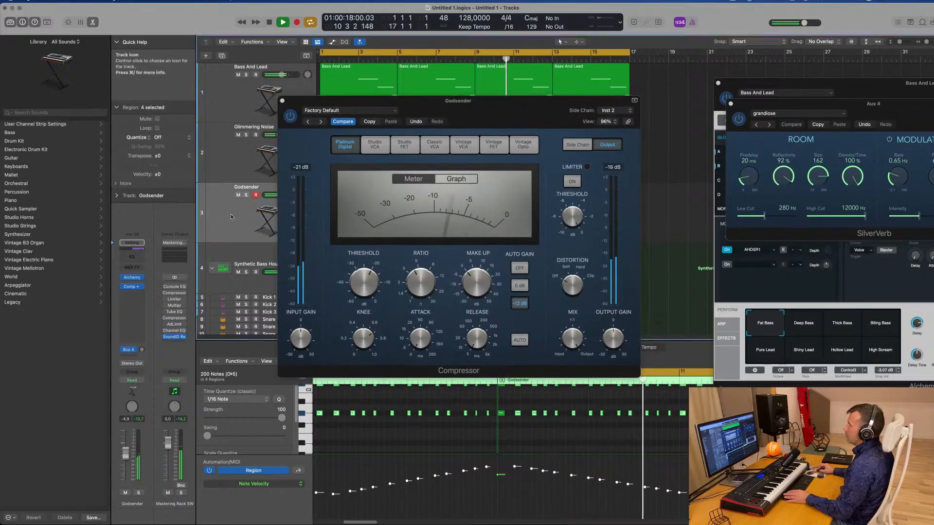
pyautogui.click(282, 102)
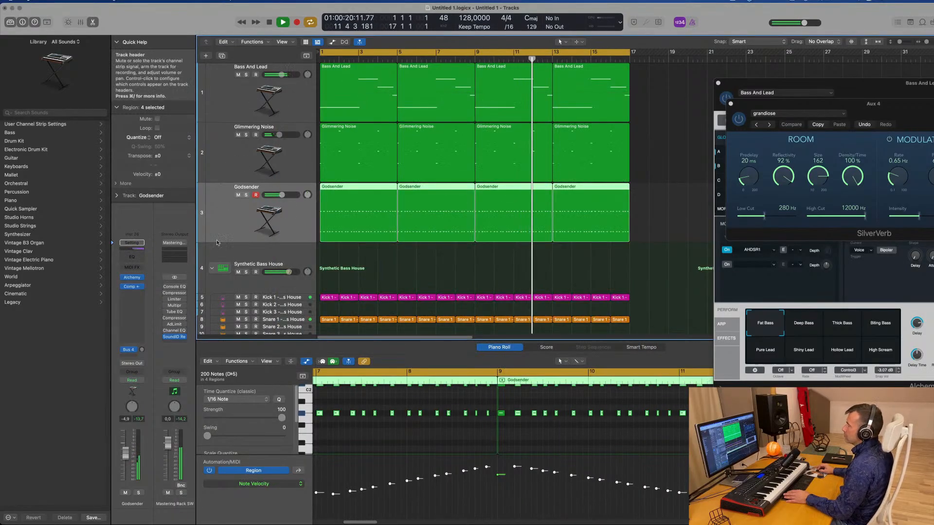
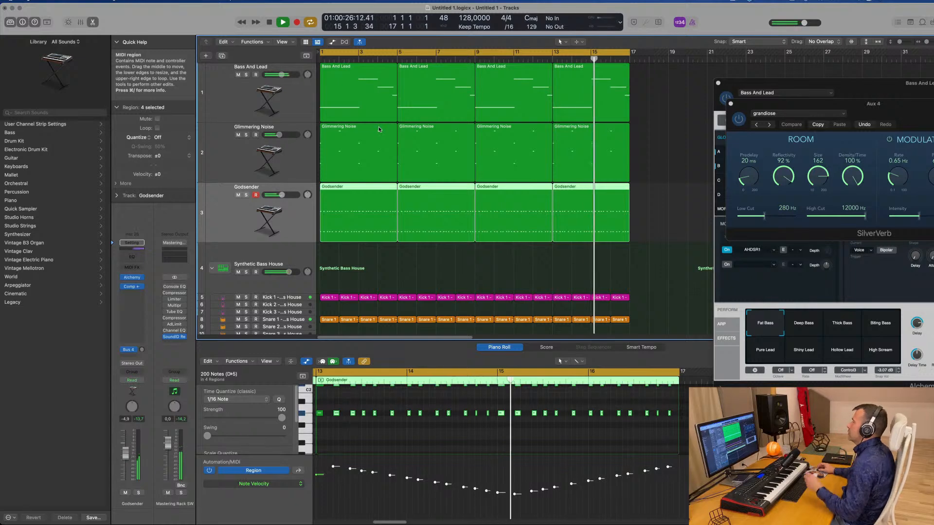
# Duplicate the Bass And Lead track and copy its first region onto the new track at bar 1
pyautogui.click(238, 94)
pyautogui.scroll(-1, 247, 197)
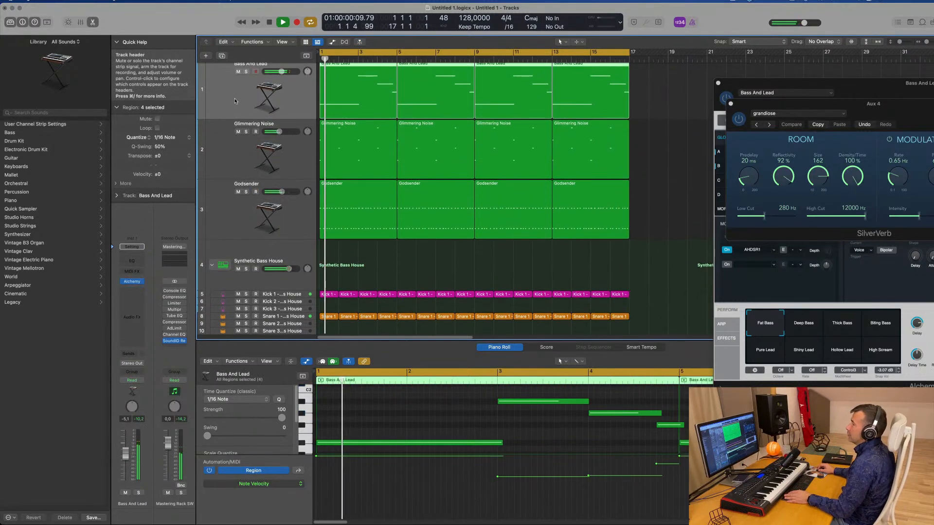
pyautogui.scroll(1, 246, 197)
pyautogui.click(222, 56)
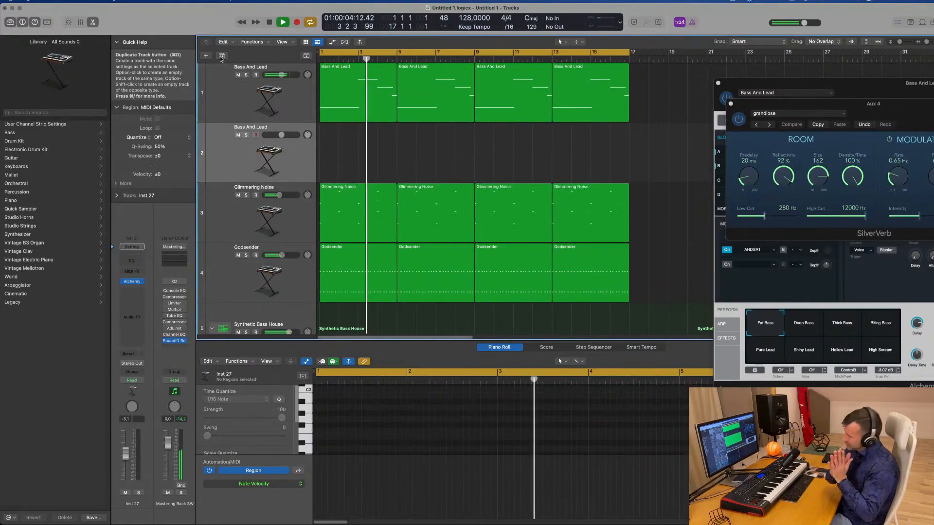
pyautogui.click(354, 87)
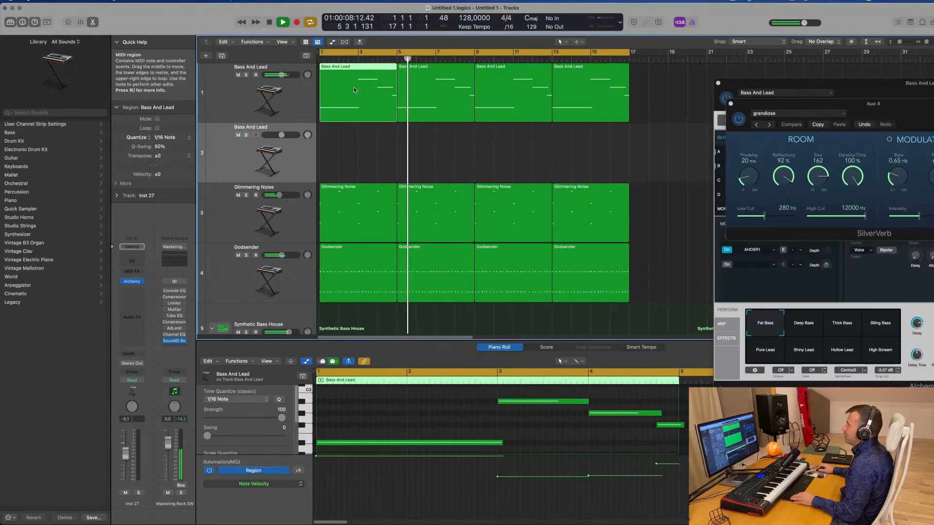
pyautogui.moveTo(354, 87); pyautogui.dragTo(375, 231)
# Reduce the copied Bass And Lead region to two notes spanning bars 1 and 2, moving the bar 3 note to bar 1 and deleting the rest
pyautogui.moveTo(511, 407); pyautogui.dragTo(332, 402)
pyautogui.moveTo(406, 402); pyautogui.dragTo(496, 402)
pyautogui.moveTo(502, 445); pyautogui.dragTo(496, 444)
pyautogui.press('space')
pyautogui.moveTo(586, 400); pyautogui.dragTo(674, 458)
pyautogui.press('Delete')
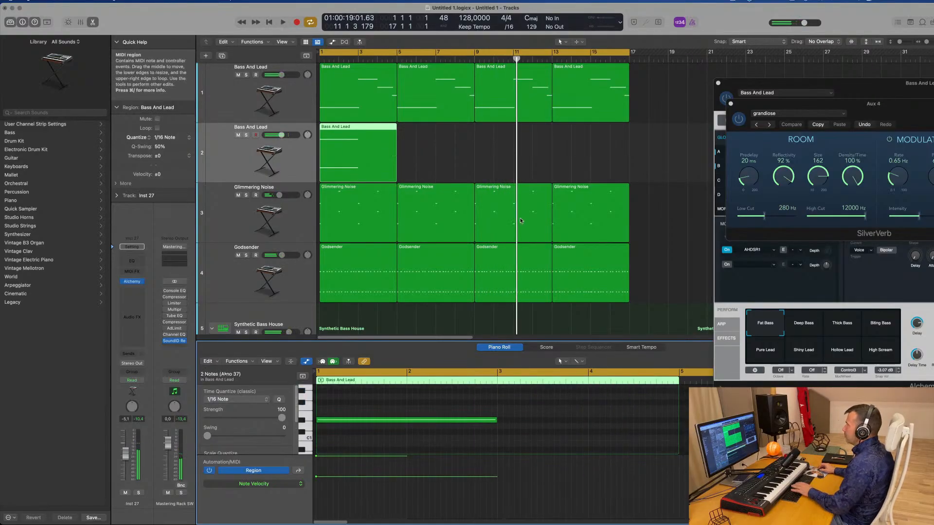
# Split the second track's Bass And Lead region at bar 3 and delete its second half
pyautogui.click(358, 127)
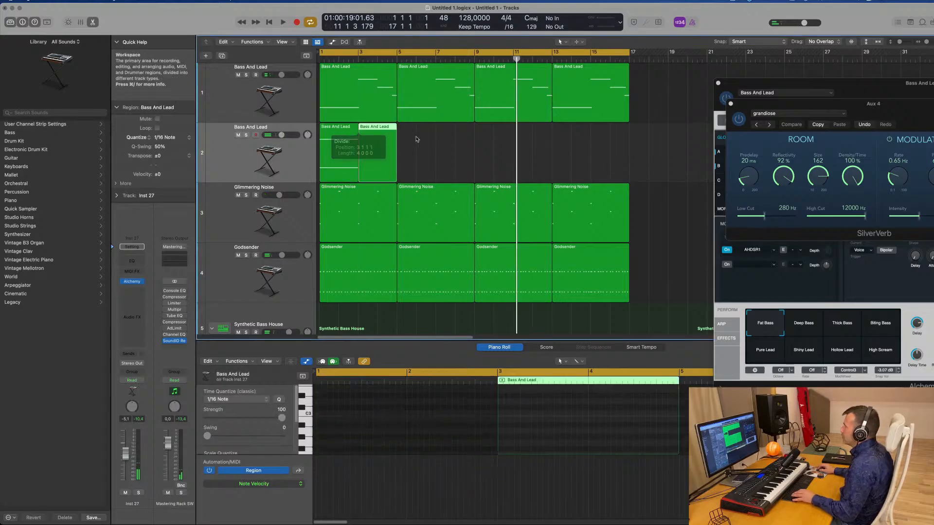
pyautogui.click(390, 157)
pyautogui.press('Delete')
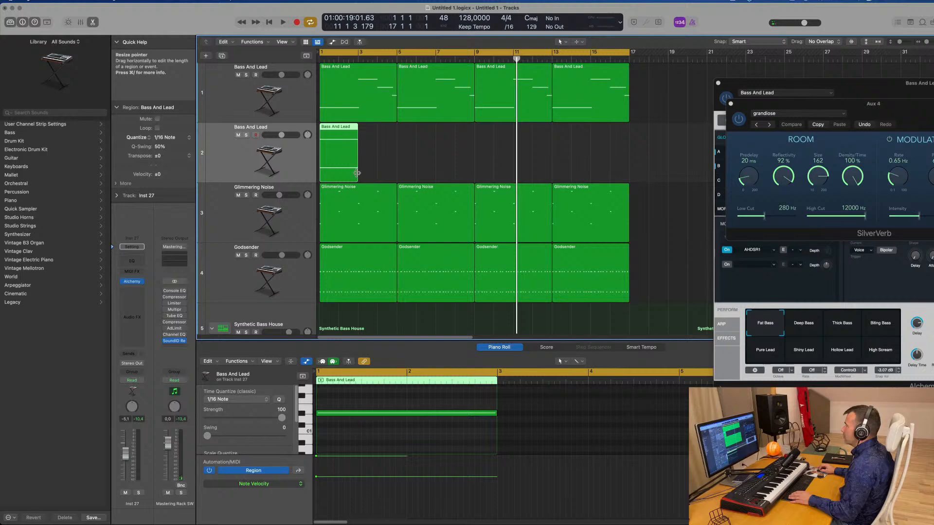
# Extend the second track's region to bar 5 and lengthen both of its notes to four bars
pyautogui.moveTo(357, 174); pyautogui.dragTo(397, 173)
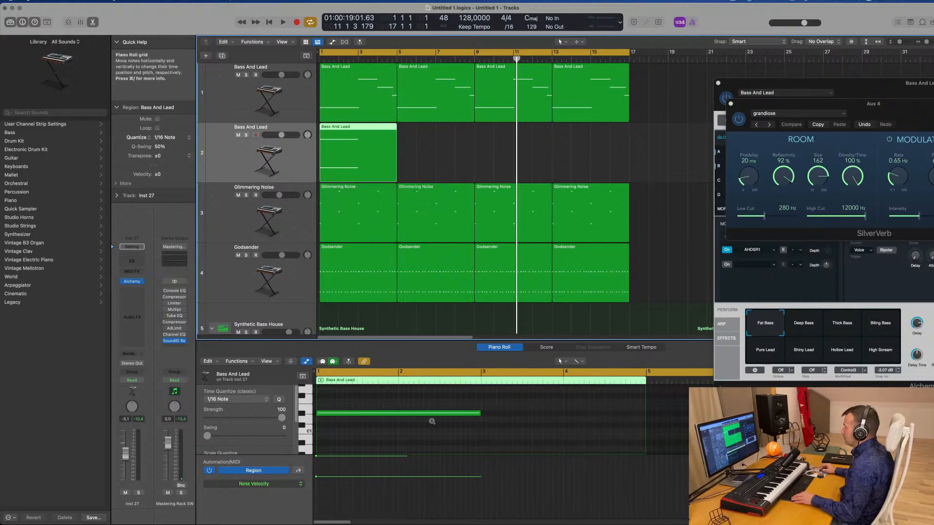
pyautogui.scroll(-2, 432, 421)
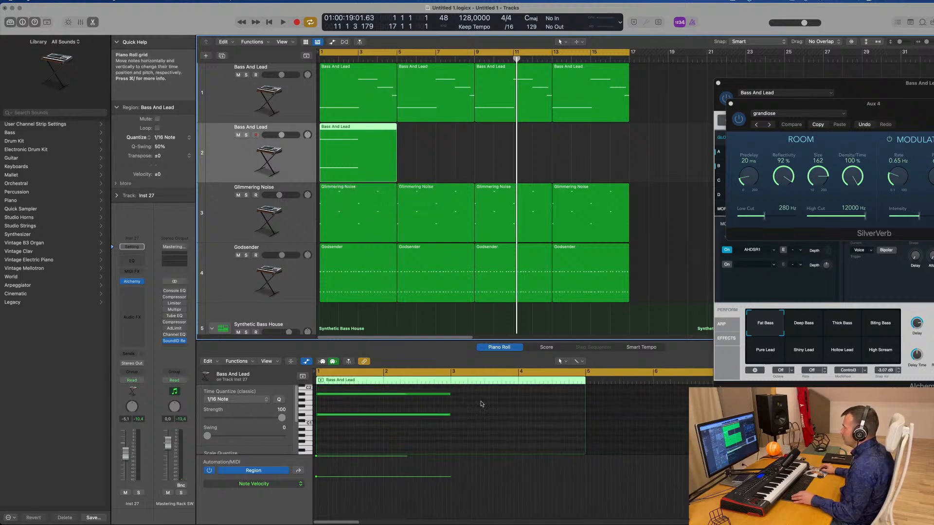
pyautogui.moveTo(475, 390); pyautogui.dragTo(587, 416)
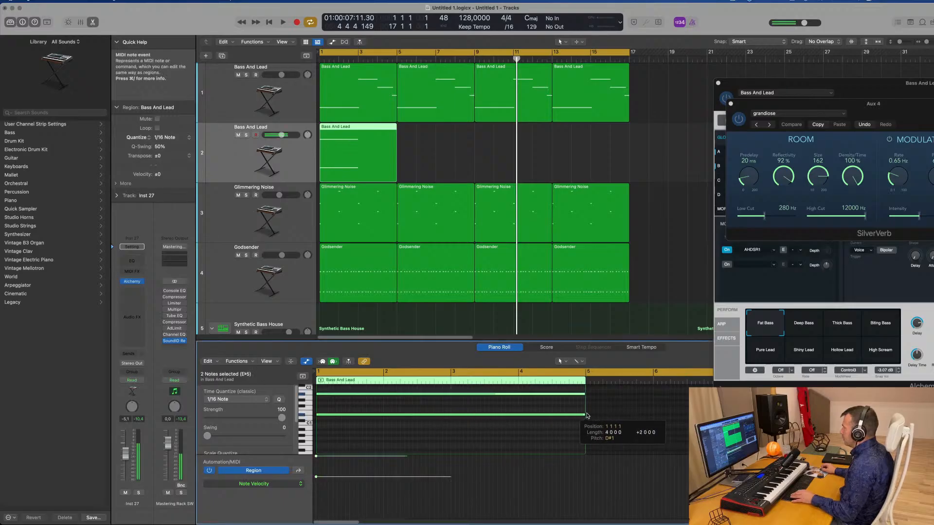
# Open the second track's Alchemy synth and load the Crustacean preset from the Soundscapes category
pyautogui.click(132, 282)
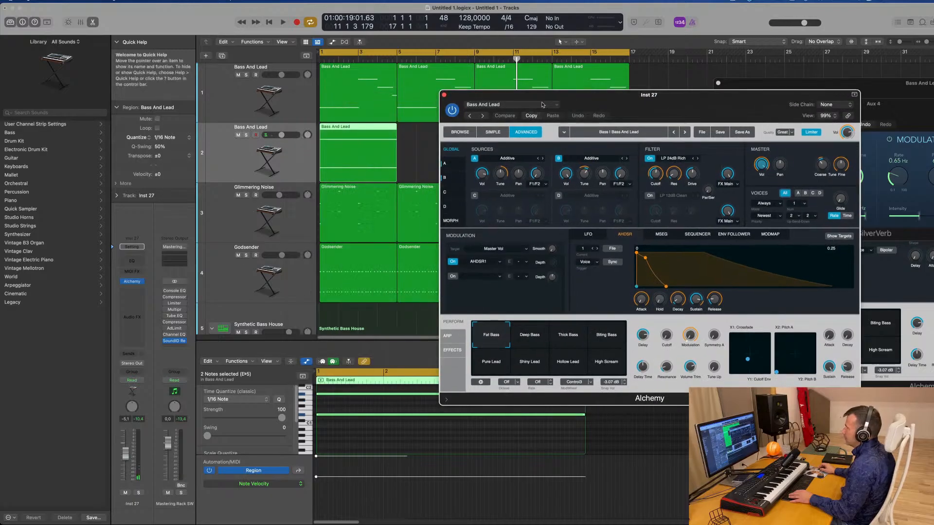
pyautogui.click(460, 133)
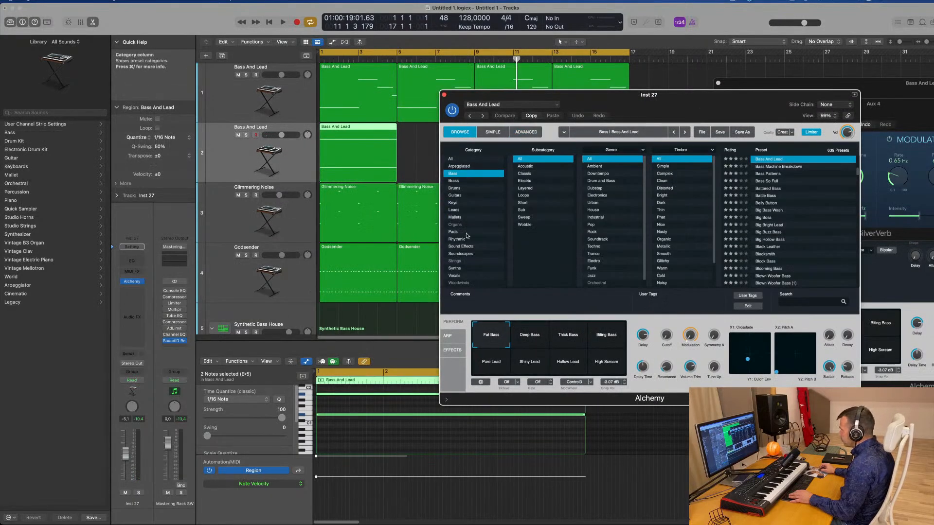
pyautogui.click(460, 253)
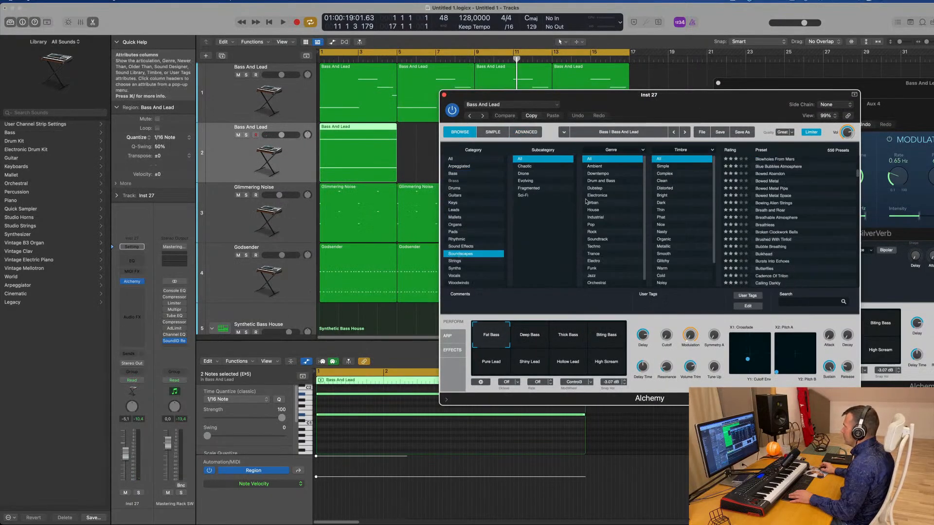
pyautogui.scroll(-5, 777, 248)
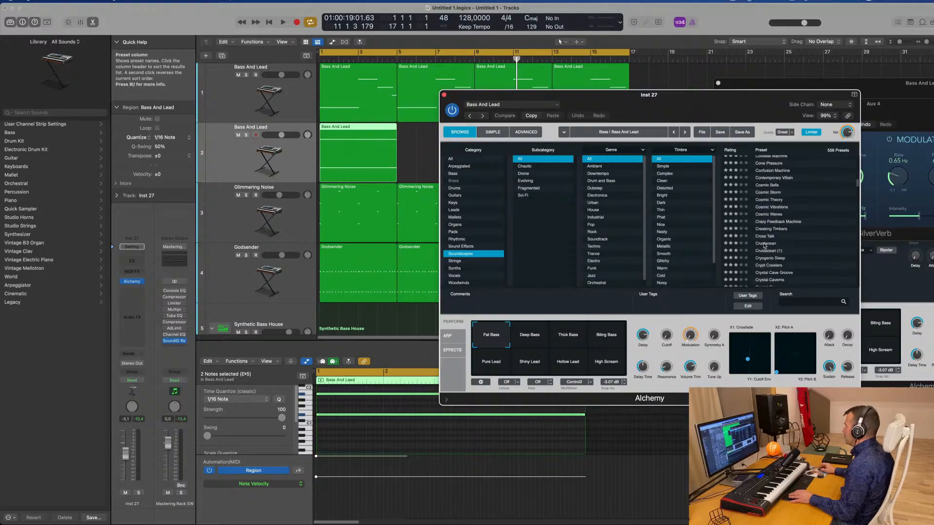
pyautogui.click(764, 243)
pyautogui.moveTo(491, 107); pyautogui.dragTo(558, 85)
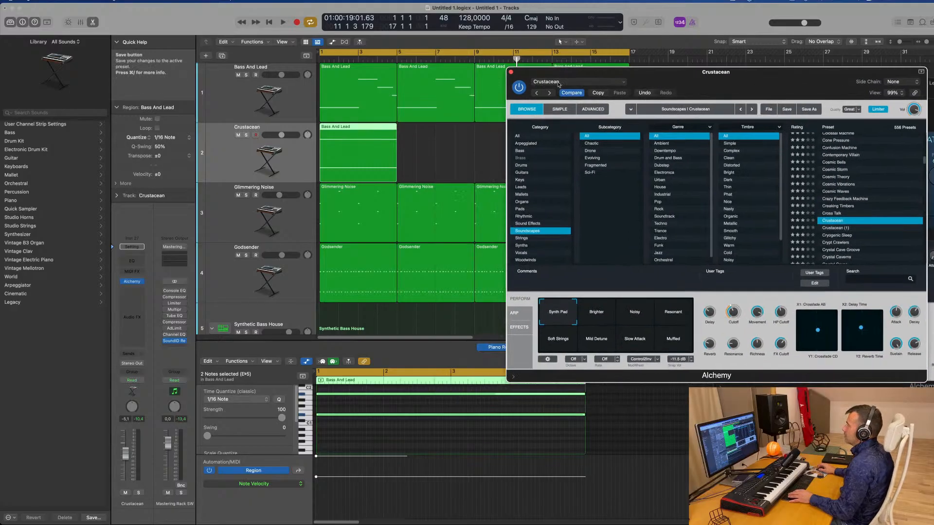
# Play back the arrangement to hear the Crustacean sound on the second track
pyautogui.click(291, 163)
pyautogui.press('space')
pyautogui.scroll(1, 402, 441)
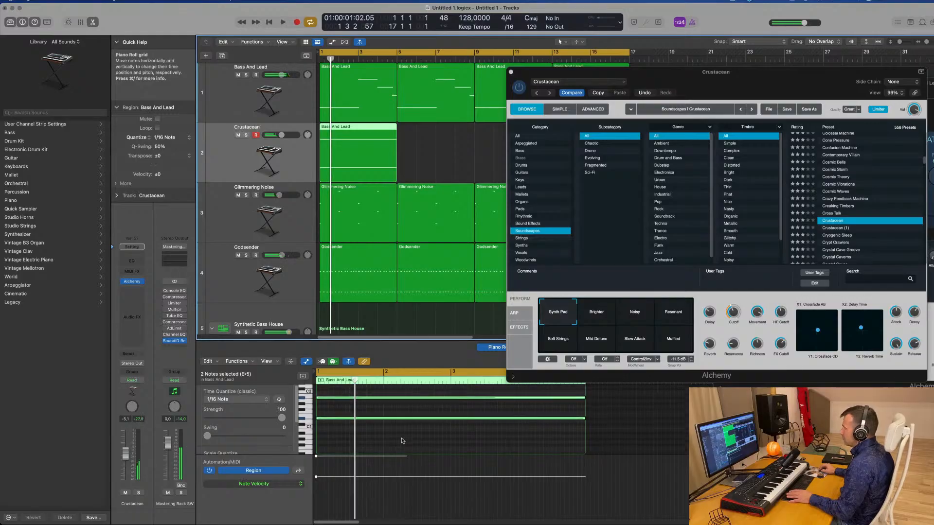
pyautogui.scroll(1, 402, 442)
pyautogui.scroll(-3, 447, 402)
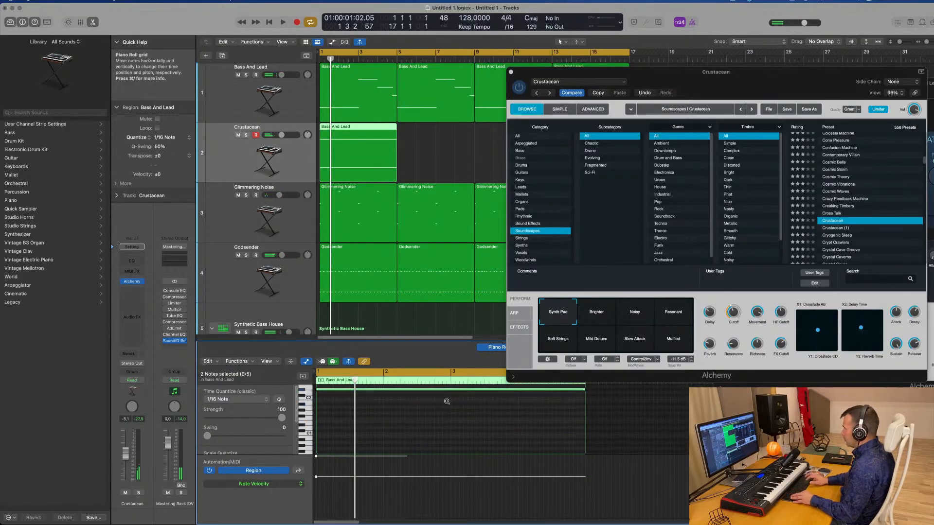
pyautogui.press('space')
# Repeat the second track's four-bar region until four copies fill bars 1 to 17, and select all of them
pyautogui.moveTo(592, 72); pyautogui.dragTo(470, 158)
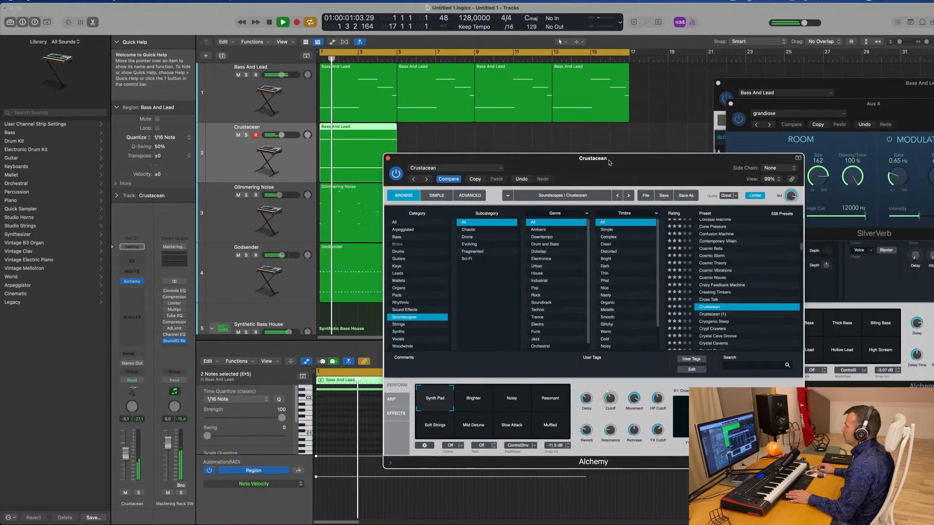
pyautogui.press('super+r')
pyautogui.press('super+r')
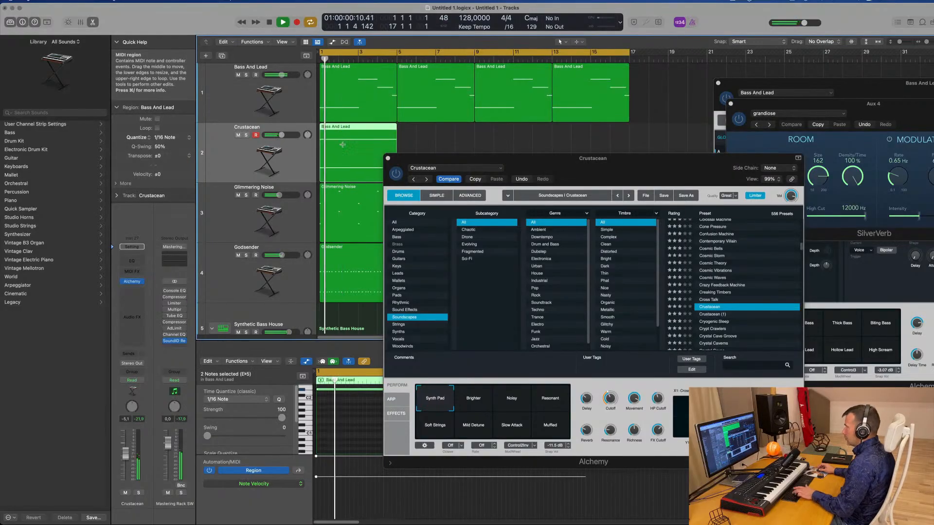
pyautogui.moveTo(593, 158); pyautogui.dragTo(670, 75)
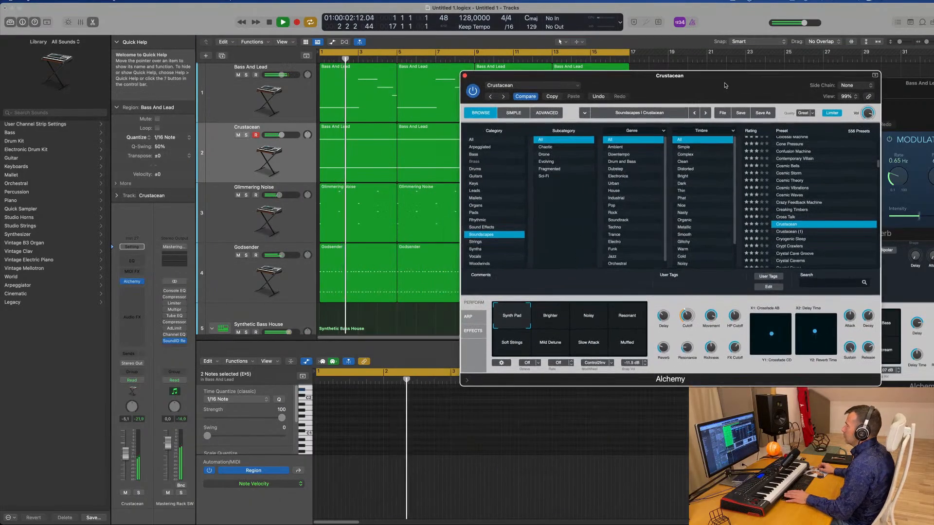
pyautogui.click(242, 155)
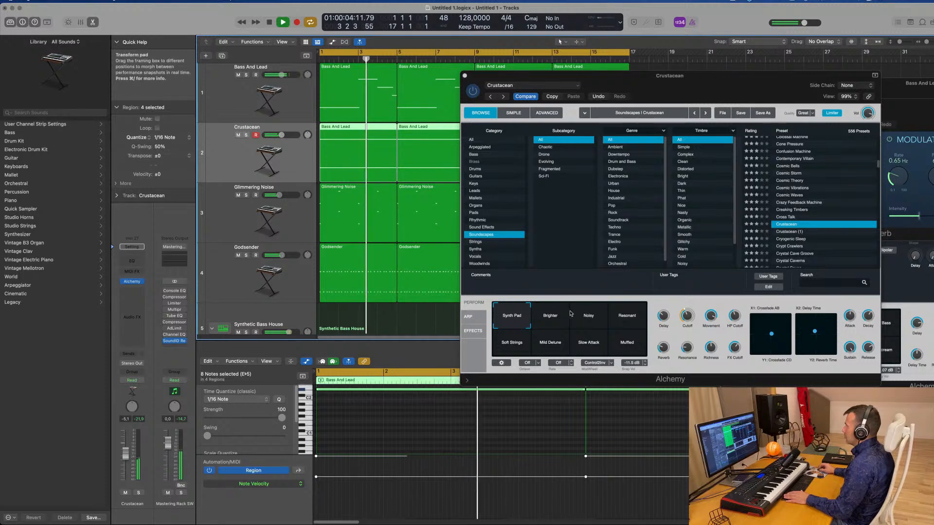
# Load the Crystal Caverns soundscape preset on the second track and audition it during playback
pyautogui.moveTo(700, 84); pyautogui.dragTo(648, 129)
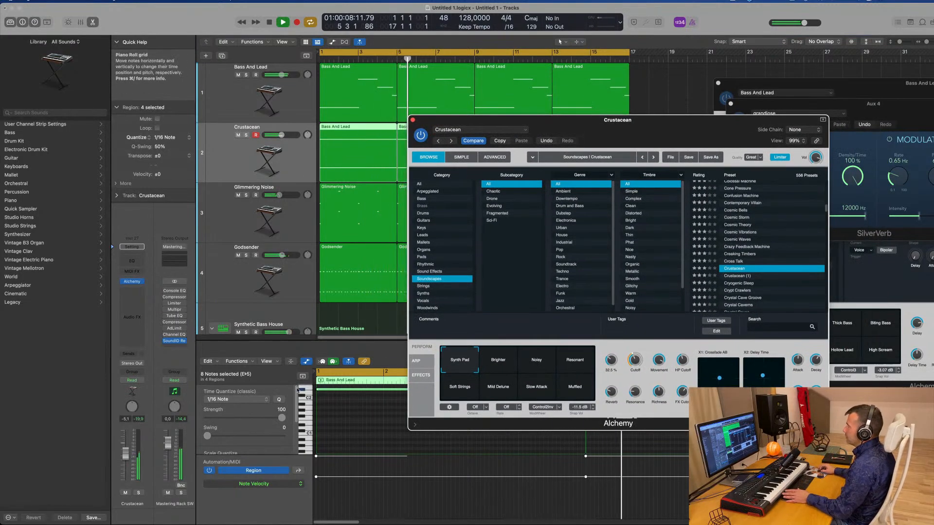
pyautogui.press('space')
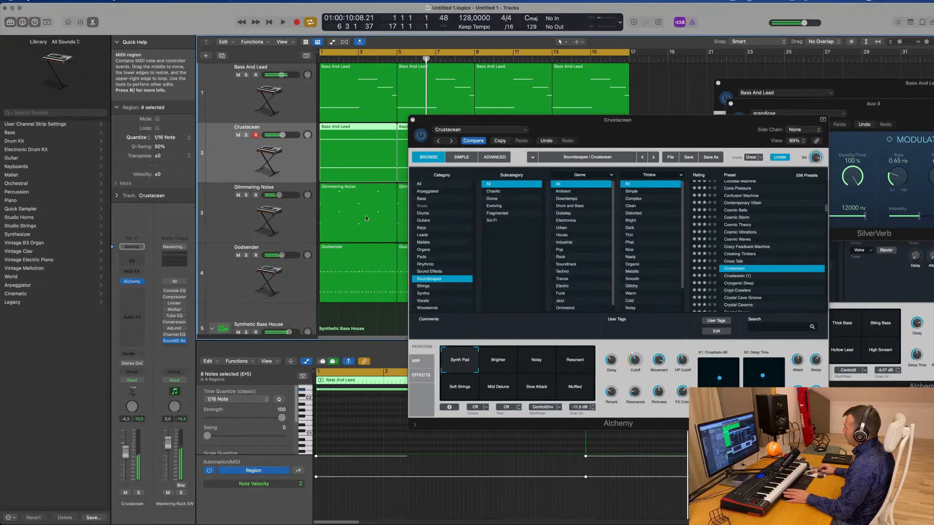
pyautogui.click(499, 141)
pyautogui.press('space')
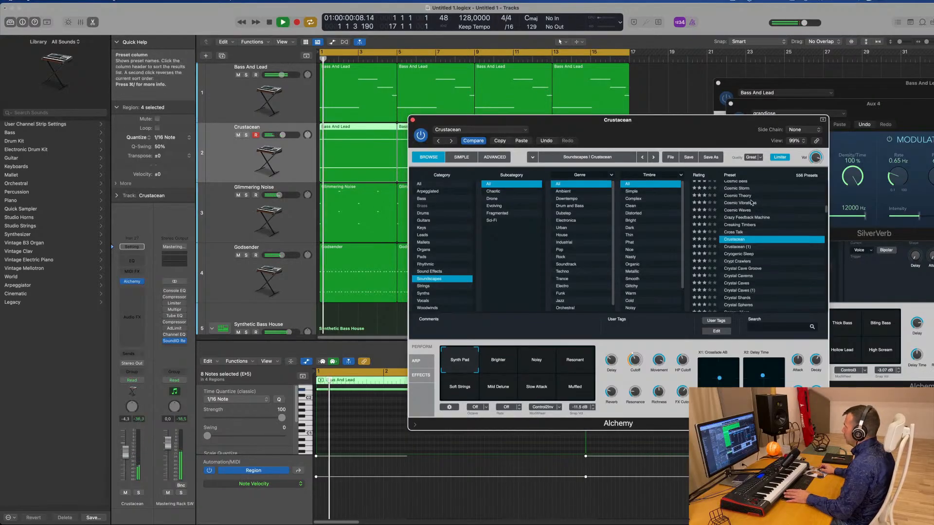
pyautogui.scroll(-5, 743, 238)
pyautogui.click(743, 235)
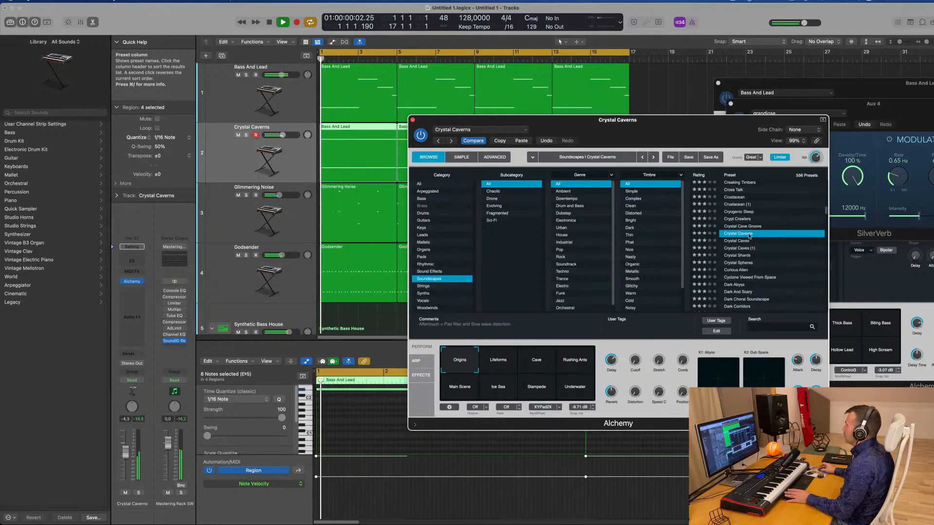
pyautogui.moveTo(687, 136); pyautogui.dragTo(715, 121)
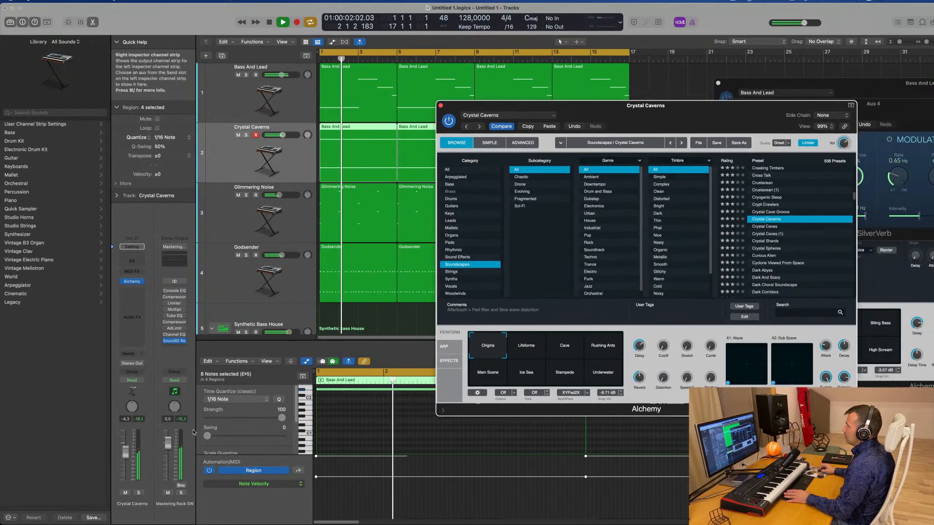
# Solo the second track and add a Channel EQ with a low cut at about 202 Hz
pyautogui.click(138, 493)
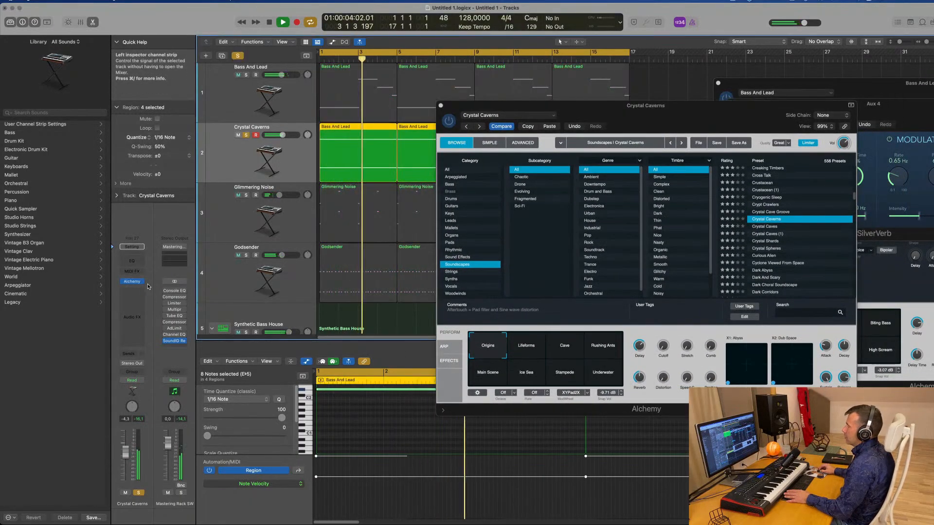
pyautogui.click(132, 261)
pyautogui.click(325, 137)
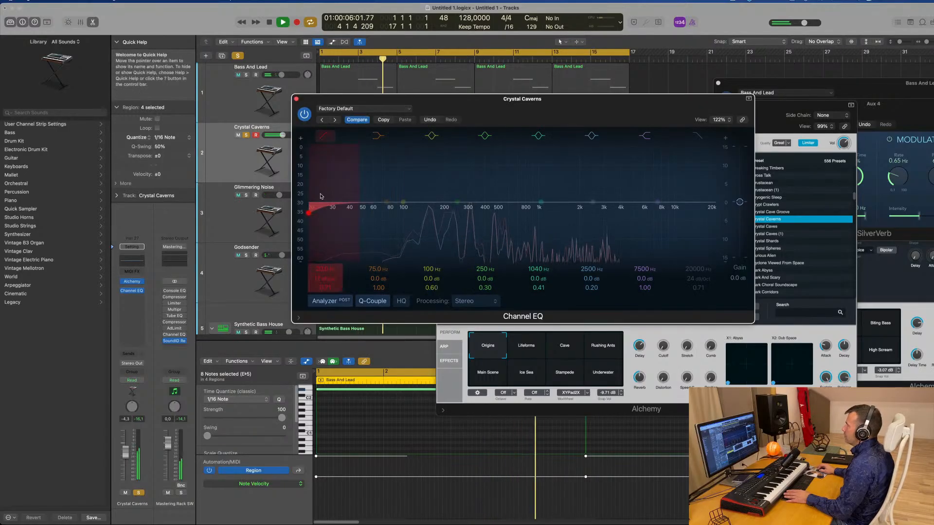
pyautogui.moveTo(324, 193); pyautogui.dragTo(470, 169)
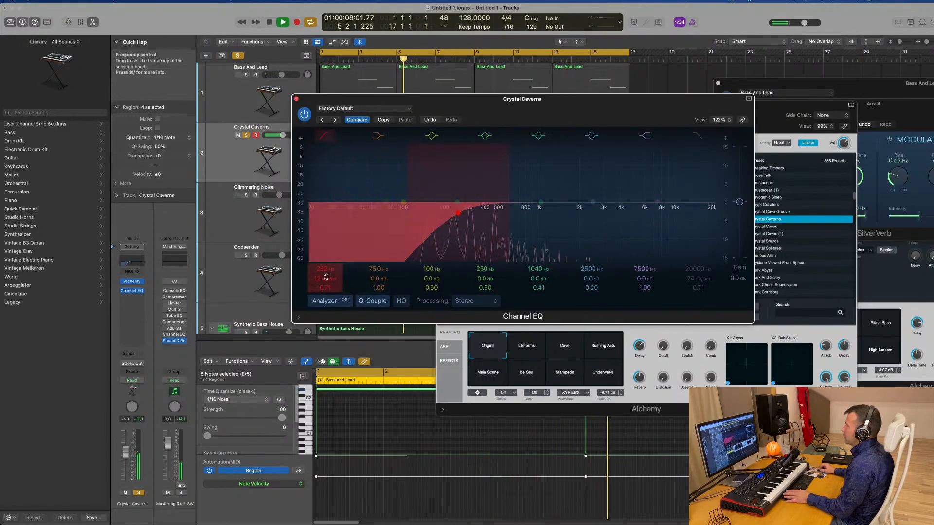
pyautogui.click(295, 99)
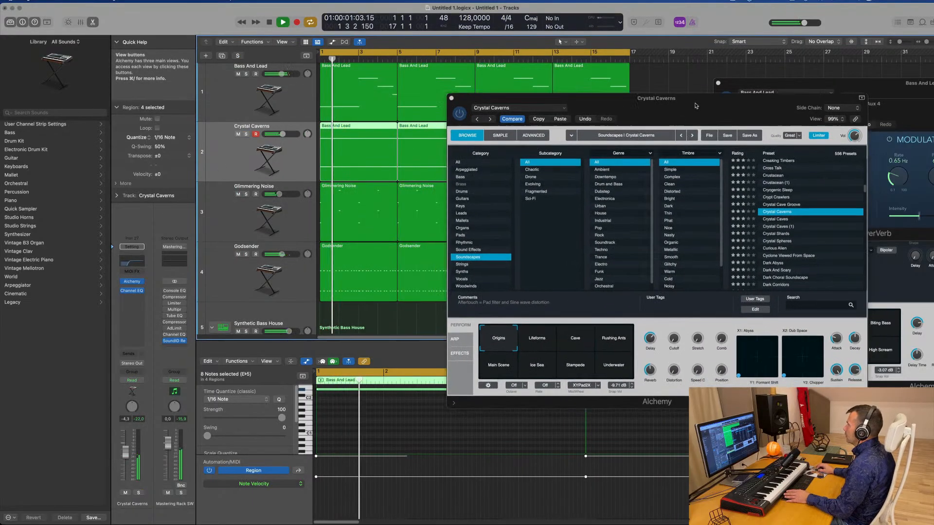
# Lower the Crystal Caverns track's volume to -7.6 dB and play back the arrangement
pyautogui.press('space')
pyautogui.moveTo(126, 454); pyautogui.dragTo(127, 460)
pyautogui.press('space')
pyautogui.press('space')
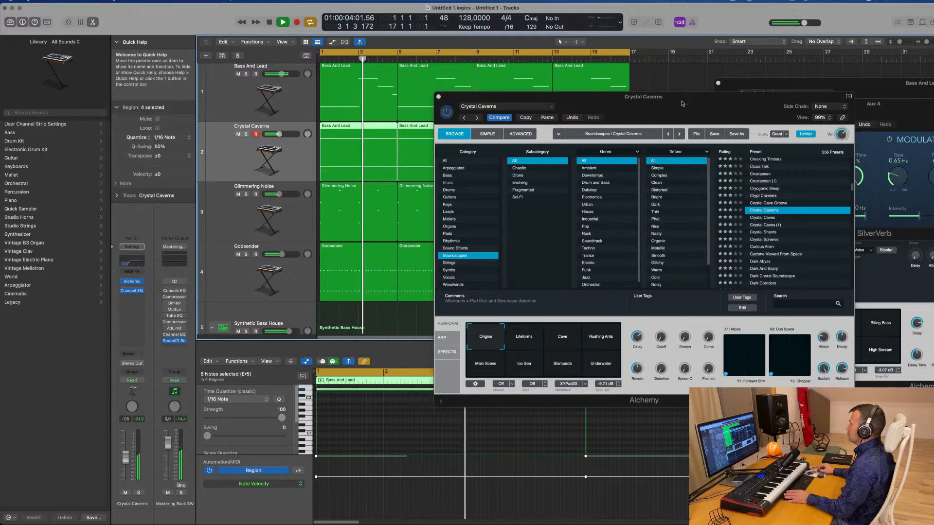
pyautogui.moveTo(683, 103)
pyautogui.mouseDown()
pyautogui.moveTo(703, 101)
pyautogui.moveTo(687, 111)
pyautogui.mouseUp()
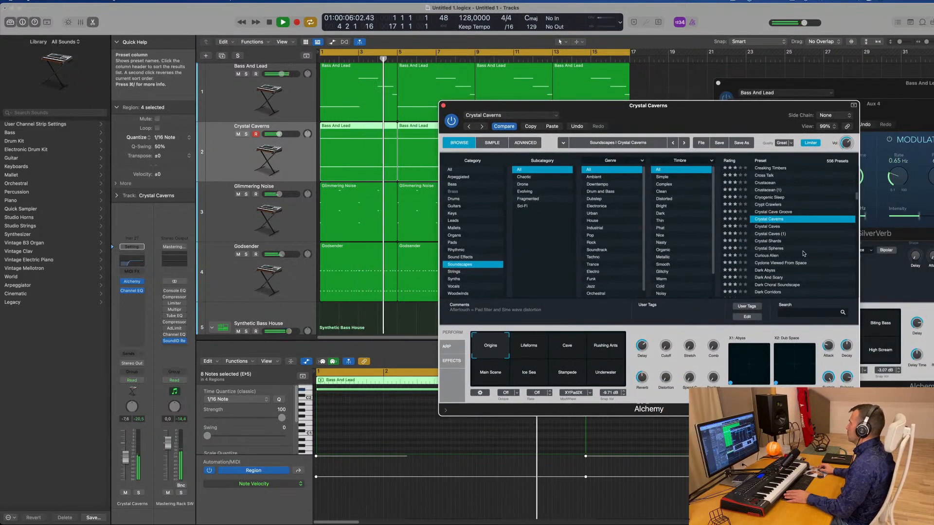
# Audition the Curious Alien soundscape preset, and load Deep Blue on the second track instead
pyautogui.scroll(-1, 804, 253)
pyautogui.click(773, 246)
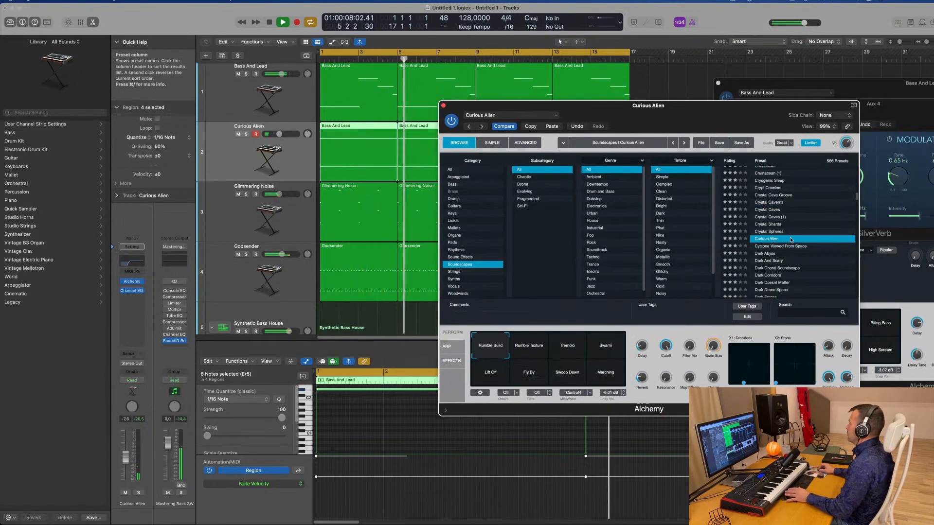
pyautogui.scroll(-3, 803, 233)
pyautogui.scroll(-12, 810, 228)
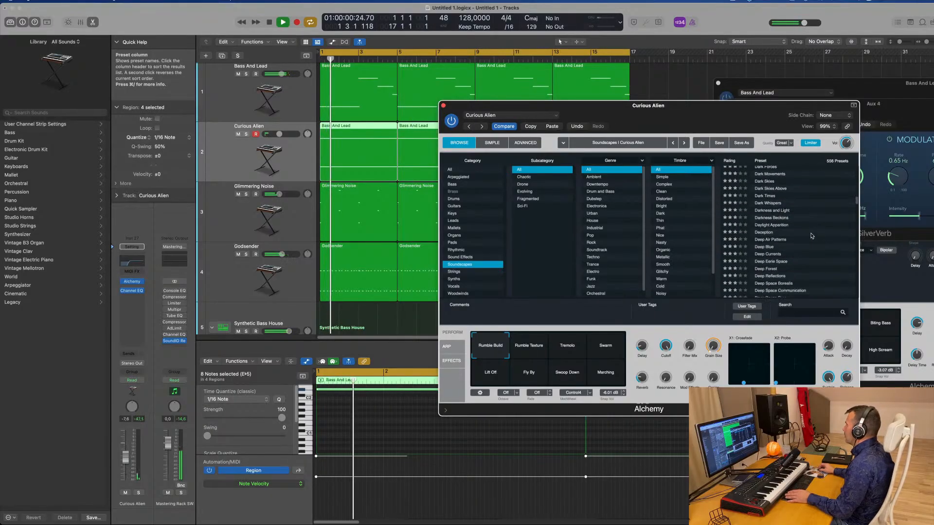
pyautogui.click(763, 232)
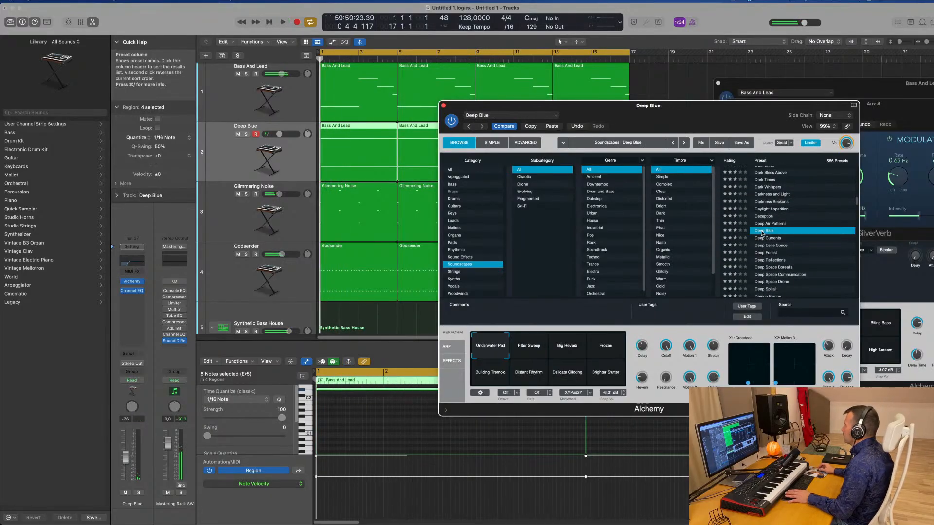
# Set the Deep Blue track's volume to -5.6 dB and add a send to Bus 4 (Aux 4) at -7.9 dB
pyautogui.moveTo(125, 458); pyautogui.dragTo(126, 457)
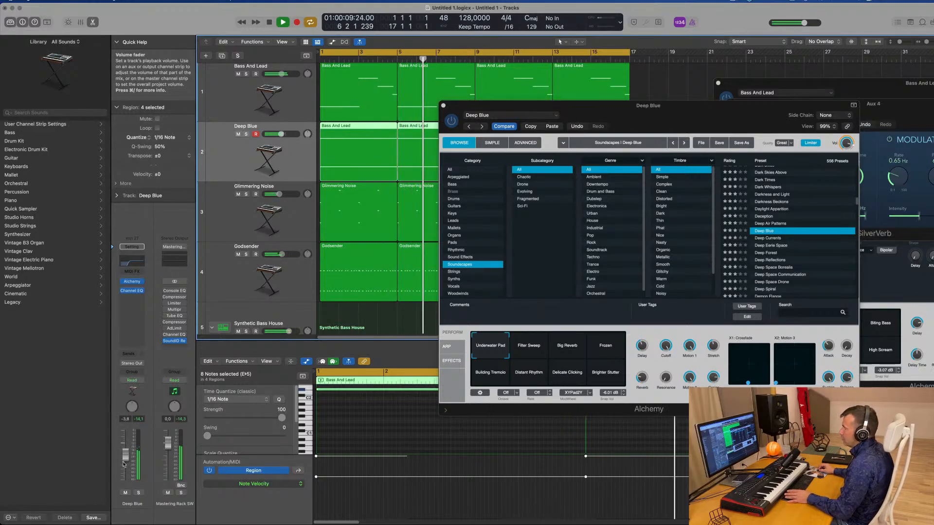
pyautogui.click(132, 354)
pyautogui.moveTo(146, 366)
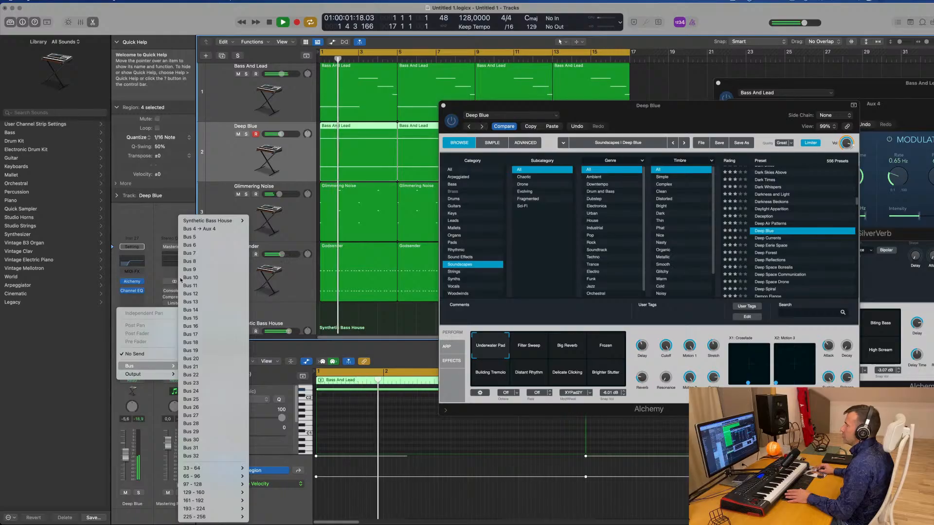
pyautogui.click(200, 229)
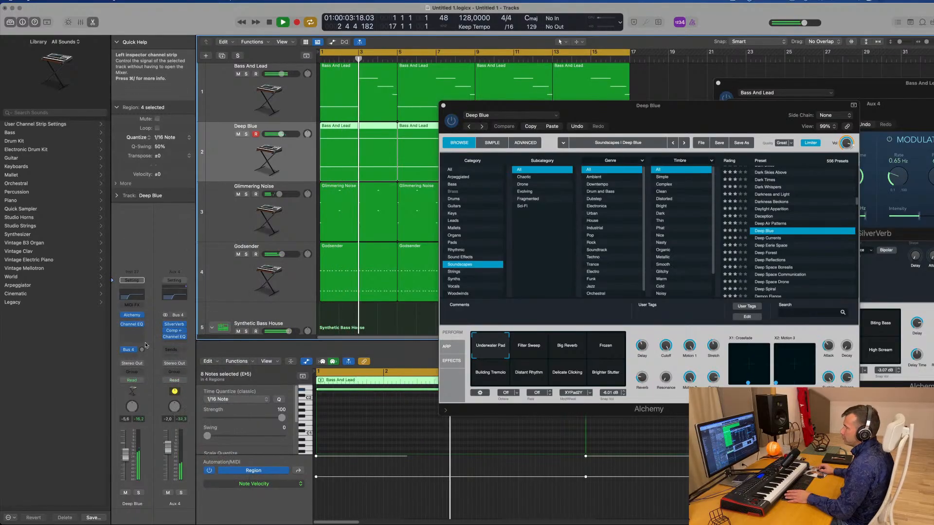
pyautogui.press('Return')
pyautogui.moveTo(142, 353); pyautogui.dragTo(143, 355)
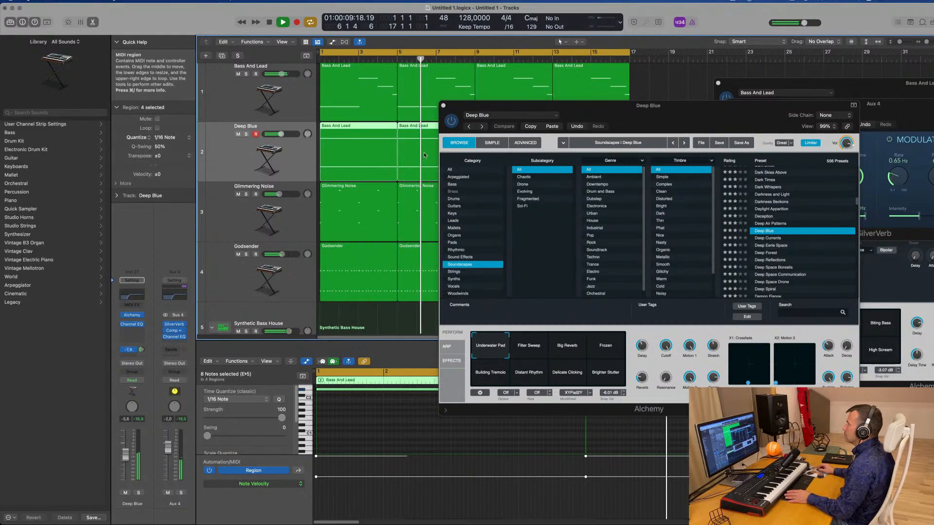
pyautogui.click(673, 111)
pyautogui.moveTo(674, 111); pyautogui.dragTo(578, 99)
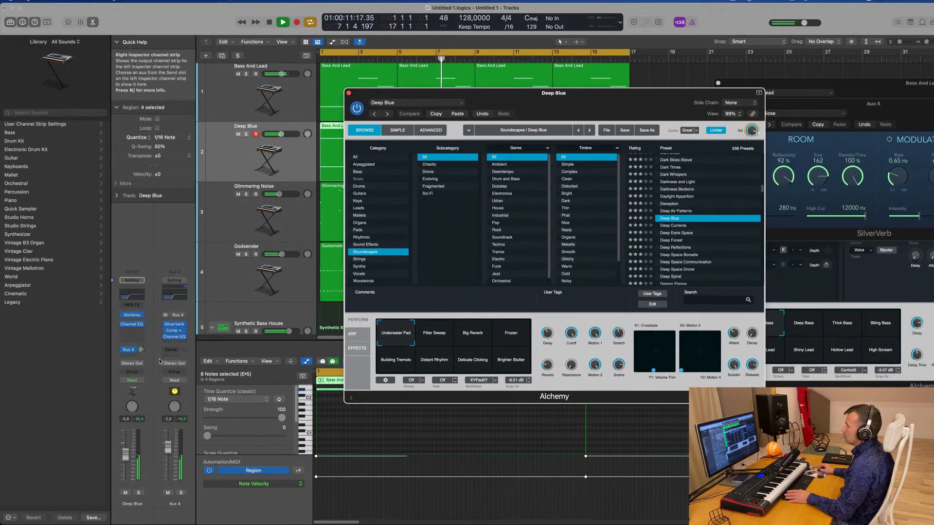
# Set the Deep Blue track's Bus 4 send to -9.0 dB and close its Alchemy window
pyautogui.click(141, 351)
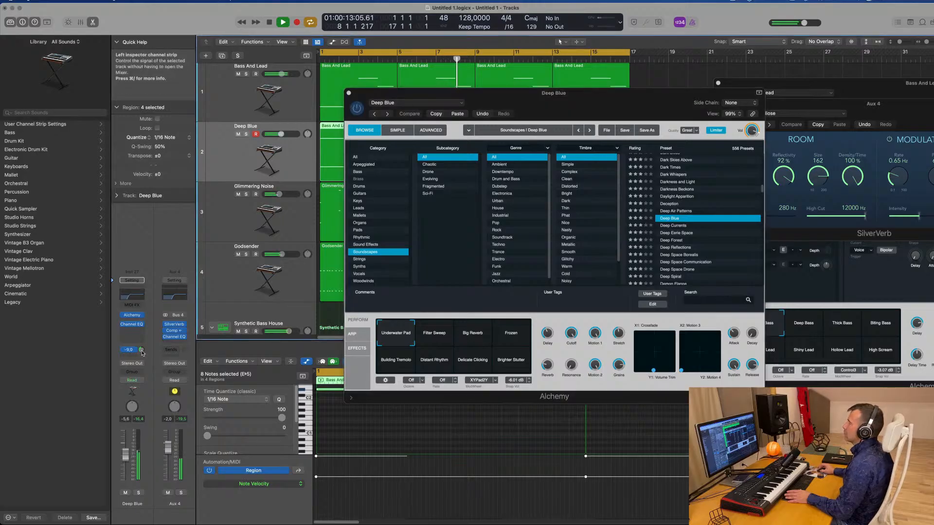
pyautogui.click(350, 93)
# Boost Kick 1's 75 Hz low shelf by about 5 dB in its Channel EQ and raise its volume to -4.1 dB
pyautogui.scroll(-5, 336, 236)
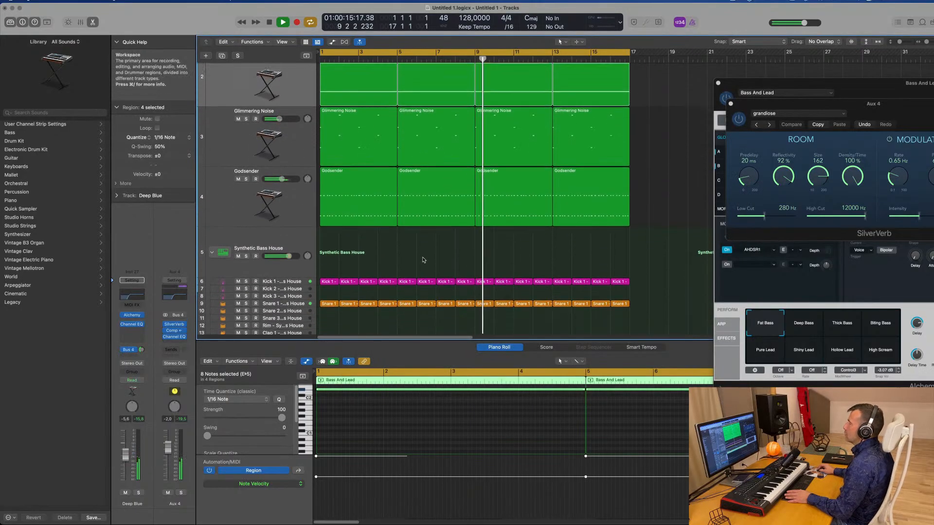
pyautogui.click(291, 255)
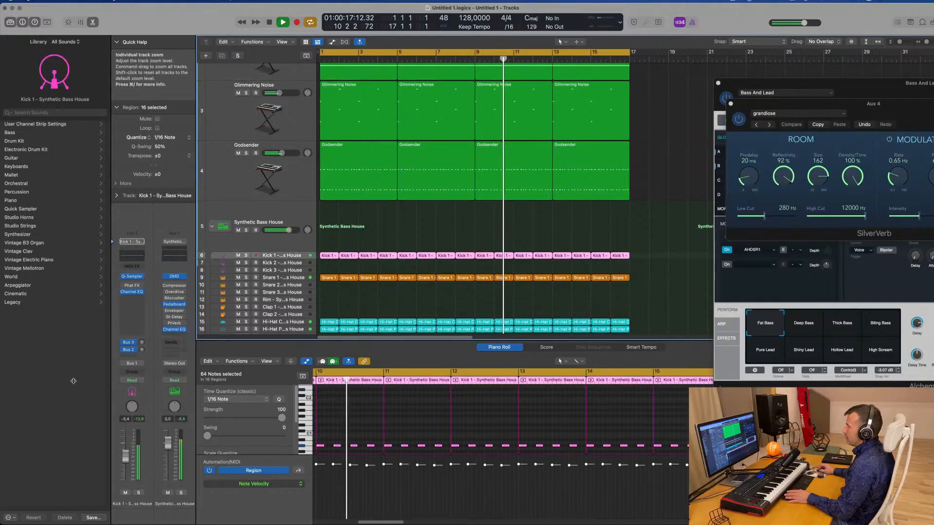
pyautogui.moveTo(126, 457); pyautogui.dragTo(126, 449)
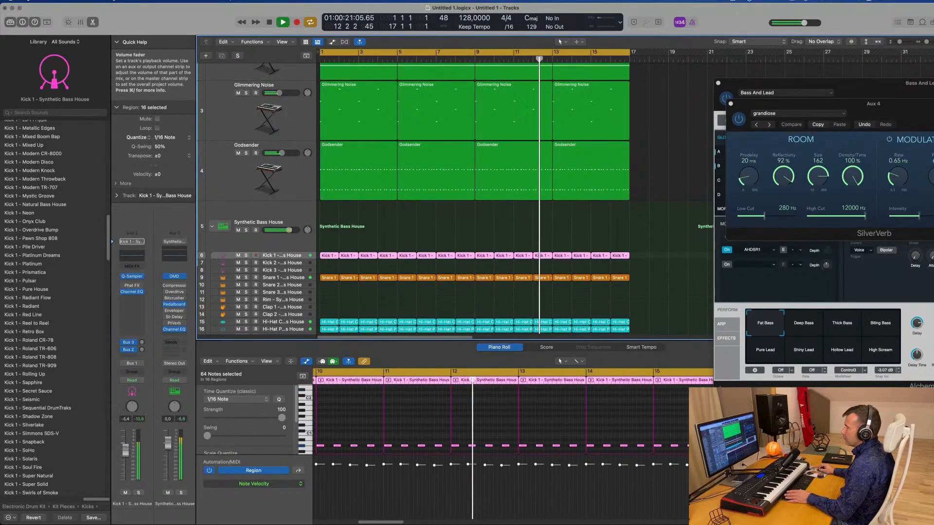
pyautogui.click(132, 256)
pyautogui.moveTo(378, 279); pyautogui.dragTo(379, 256)
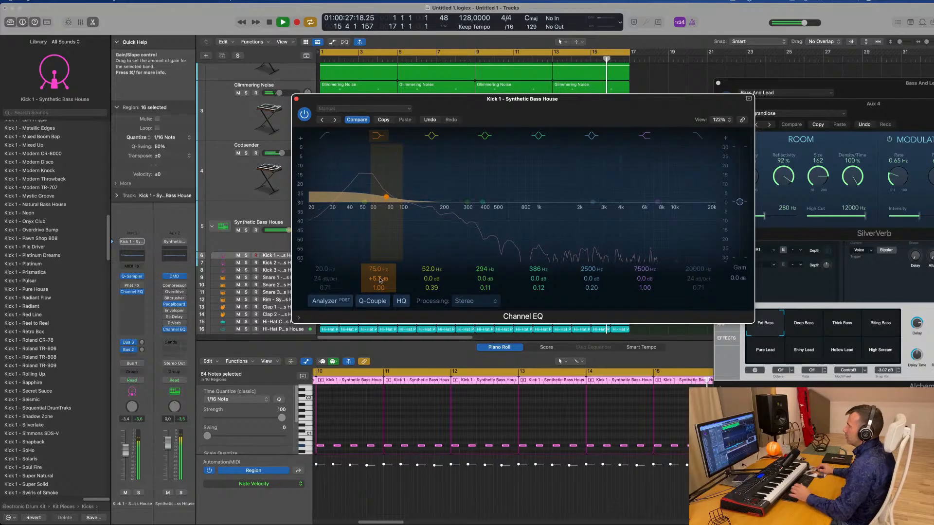
pyautogui.click(295, 99)
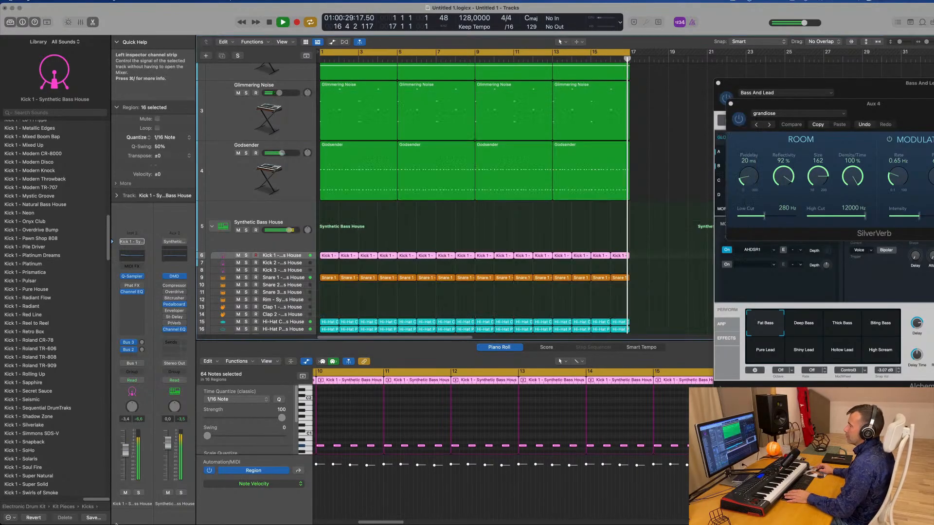
pyautogui.moveTo(128, 454); pyautogui.dragTo(128, 456)
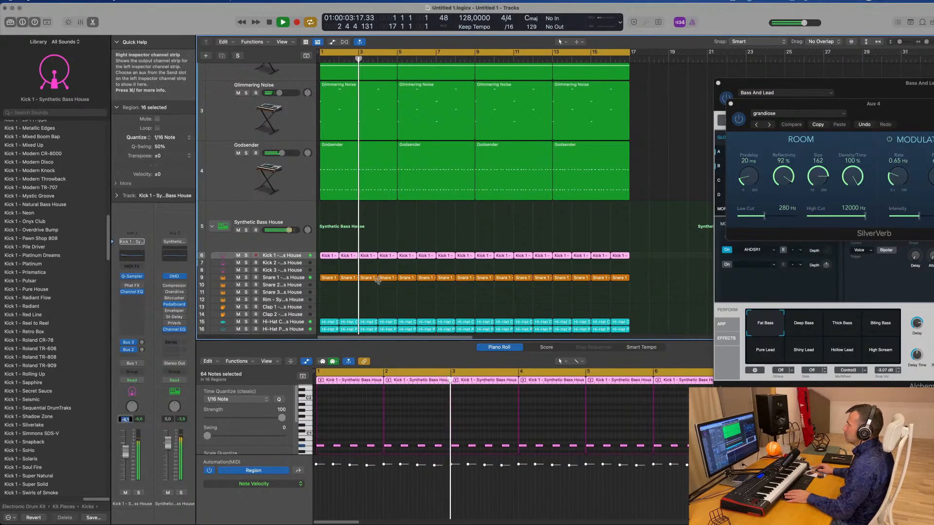
# Lower the Deep Blue track's volume to -7.6 dB
pyautogui.click(416, 247)
pyautogui.scroll(2, 416, 247)
pyautogui.scroll(5, 416, 247)
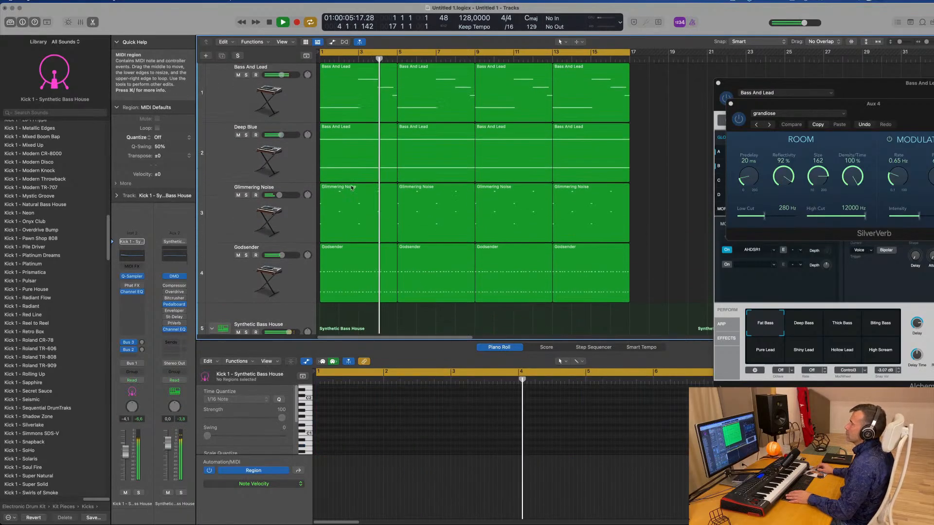
pyautogui.click(230, 155)
pyautogui.moveTo(123, 452); pyautogui.dragTo(125, 458)
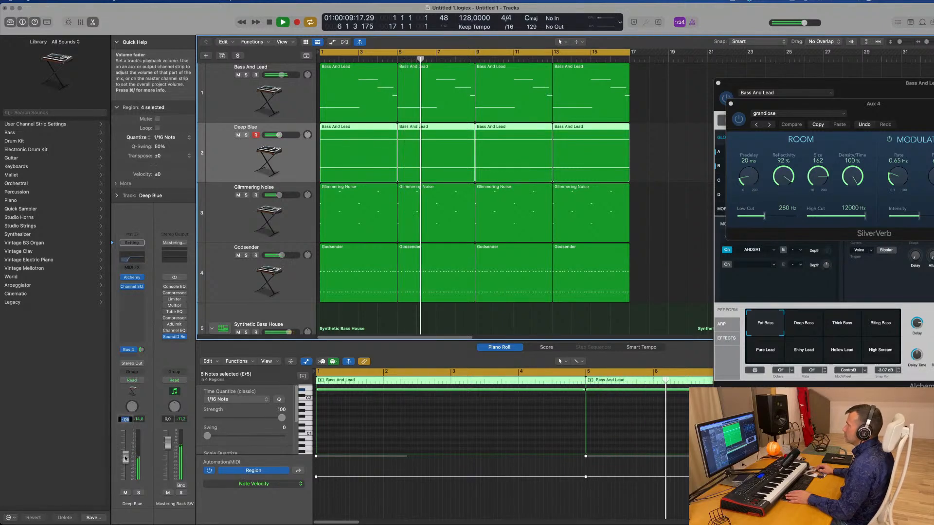
# Copy the first Snare 1 region onto the Tom High 2 track at bar 1
pyautogui.scroll(-6, 514, 199)
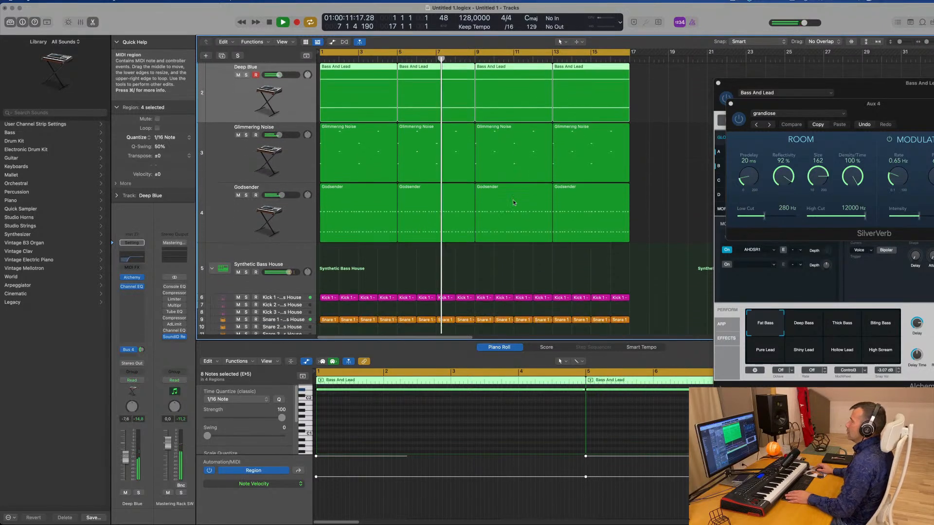
pyautogui.scroll(-2, 513, 201)
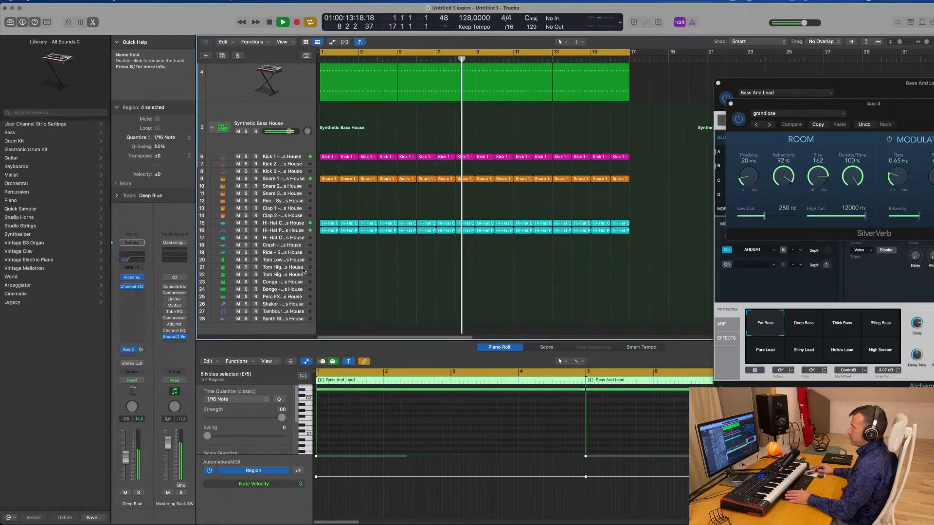
pyautogui.click(298, 269)
pyautogui.moveTo(328, 179); pyautogui.dragTo(328, 269)
# Shift the Tom High 2 region's two notes three sixteenths later and delete the second note
pyautogui.scroll(5, 328, 420)
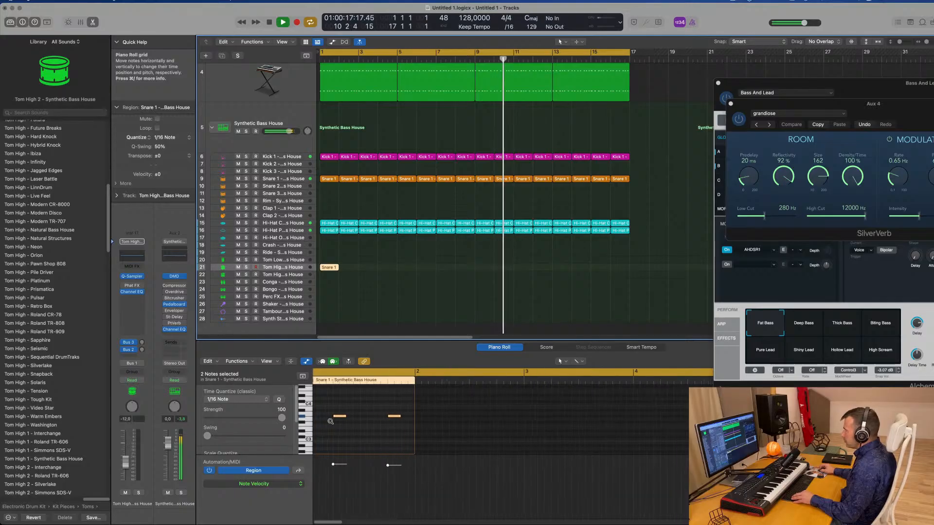
pyautogui.moveTo(459, 417); pyautogui.dragTo(480, 417)
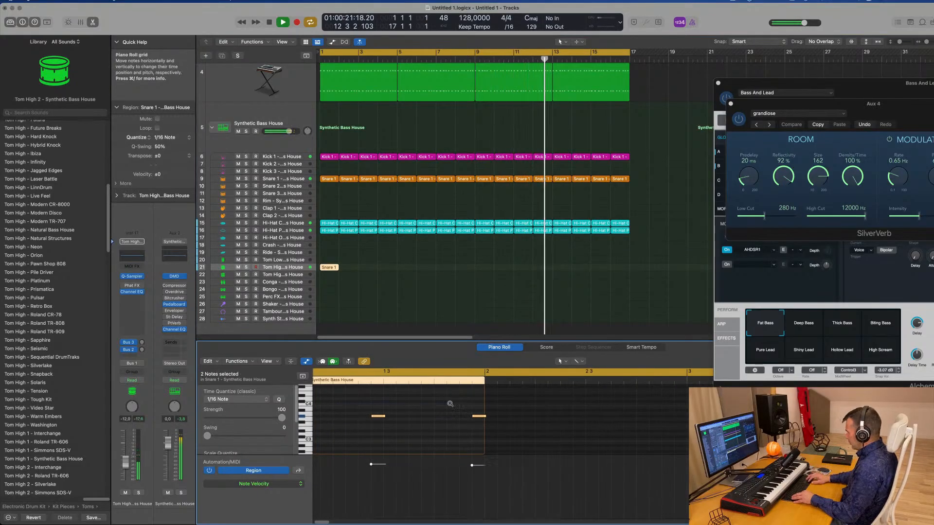
pyautogui.scroll(-5, 450, 406)
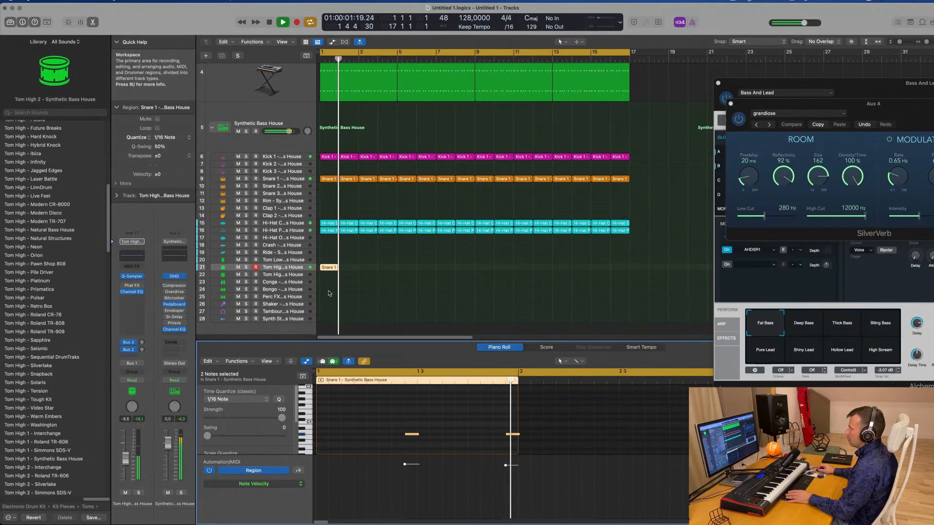
pyautogui.click(336, 271)
pyautogui.click(335, 271)
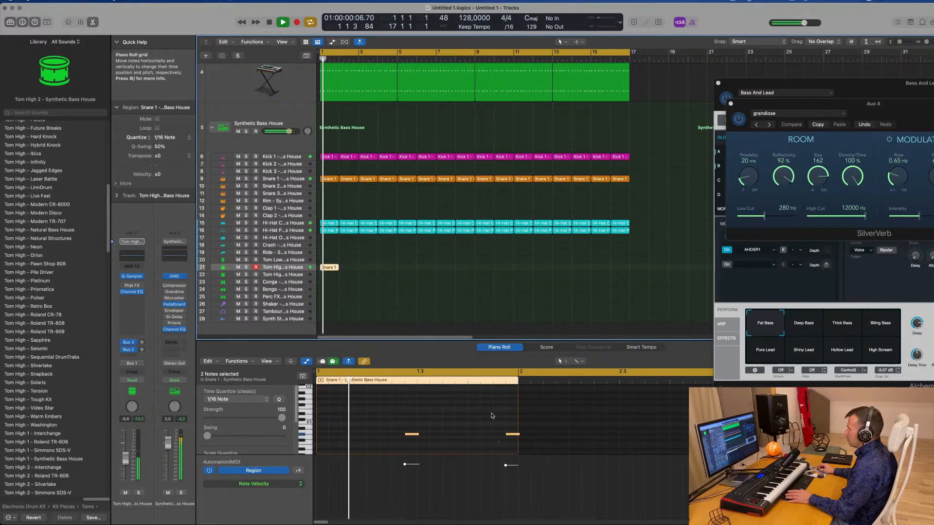
pyautogui.moveTo(492, 413); pyautogui.dragTo(511, 448)
pyautogui.press('Delete')
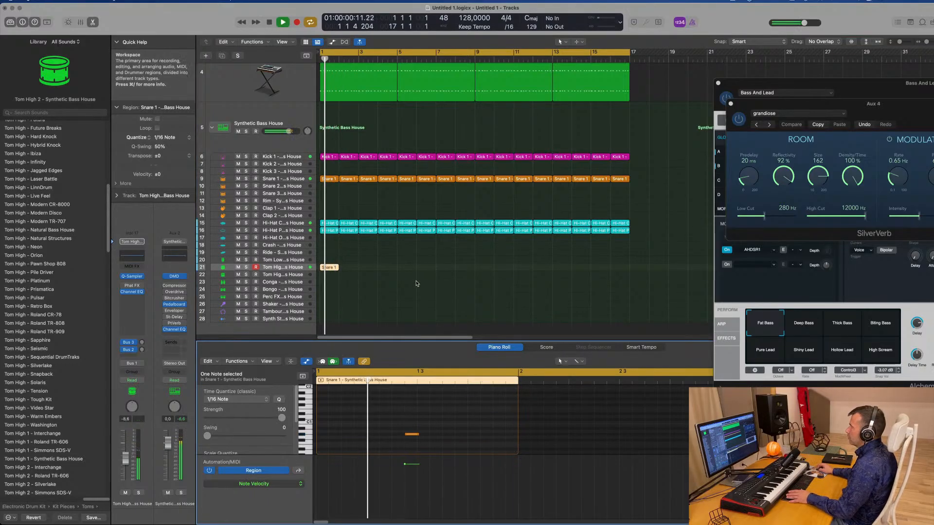
# Repeat the one-bar Tom High 2 region until it fills the track up to bar 17
pyautogui.moveTo(382, 262); pyautogui.dragTo(332, 273)
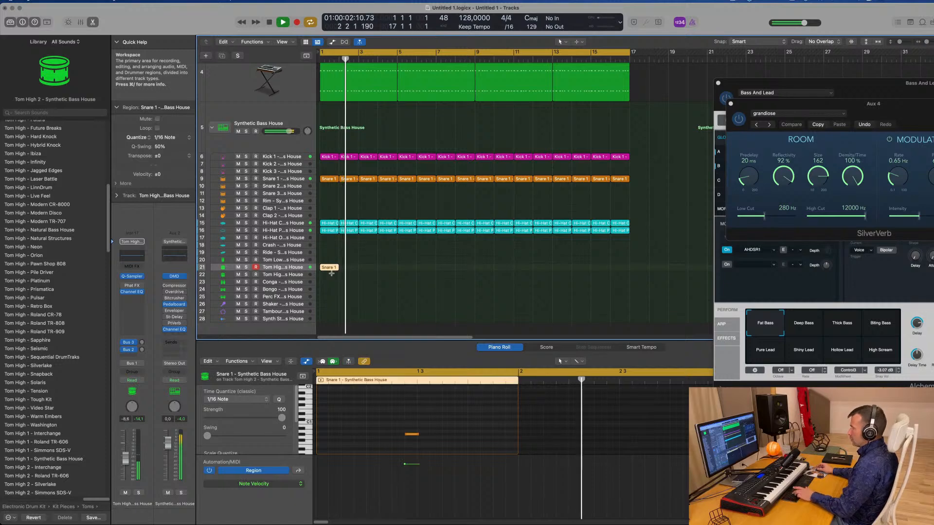
pyautogui.press('super+r')
pyautogui.press('super+r')
pyautogui.press('super+r')
pyautogui.press('super+r')
pyautogui.press('super+r')
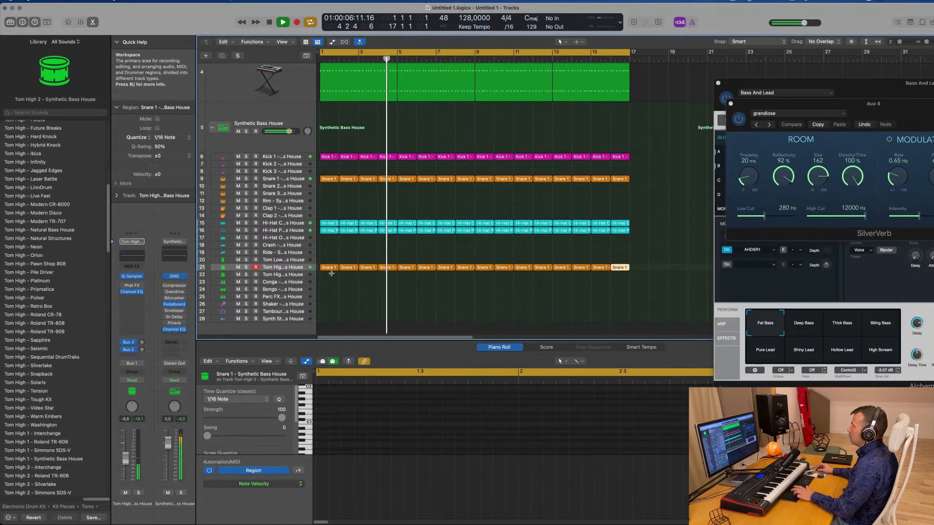
# Lower the Tom High 2 track's volume to -10.0 dB
pyautogui.click(329, 268)
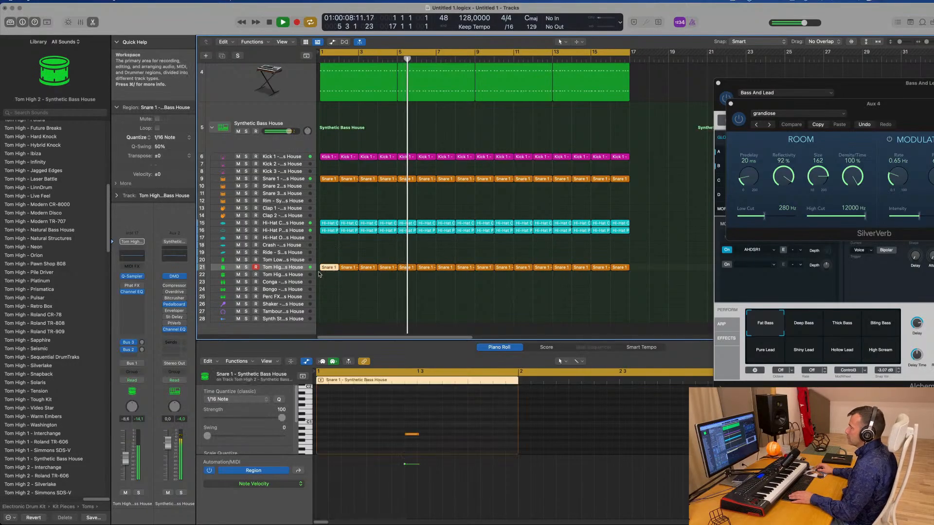
pyautogui.click(300, 269)
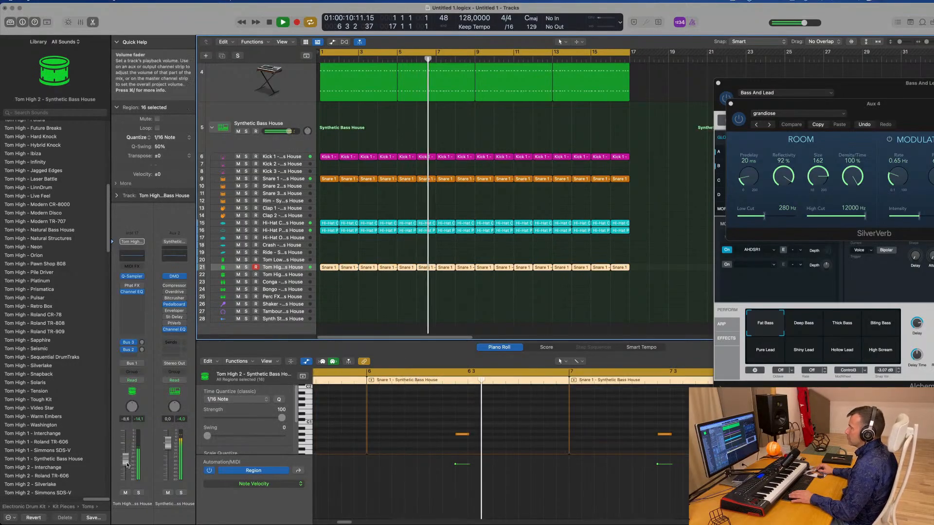
pyautogui.moveTo(127, 465); pyautogui.dragTo(127, 467)
pyautogui.click(344, 298)
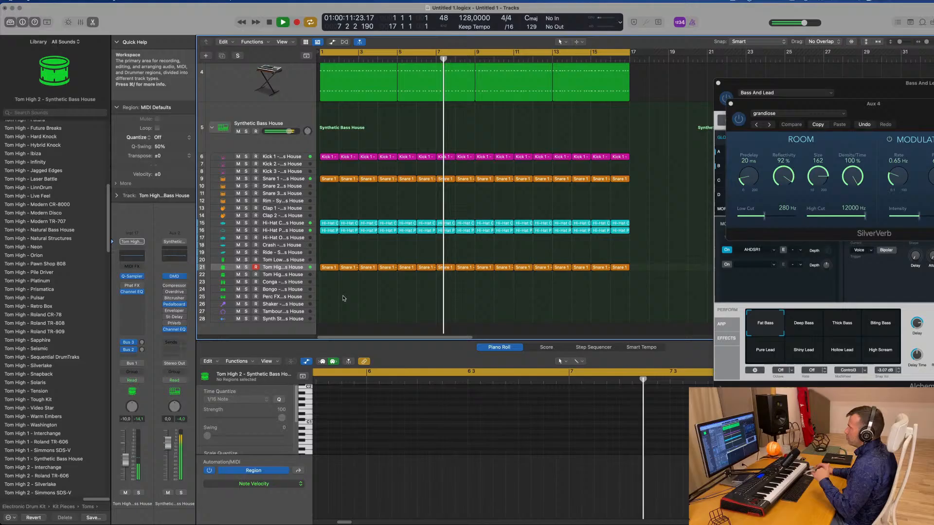
# Copy the first Hi-Hat Pedal region onto the Tom High 1 track at bar 1 and restart playback from the beginning
pyautogui.click(325, 267)
pyautogui.click(331, 223)
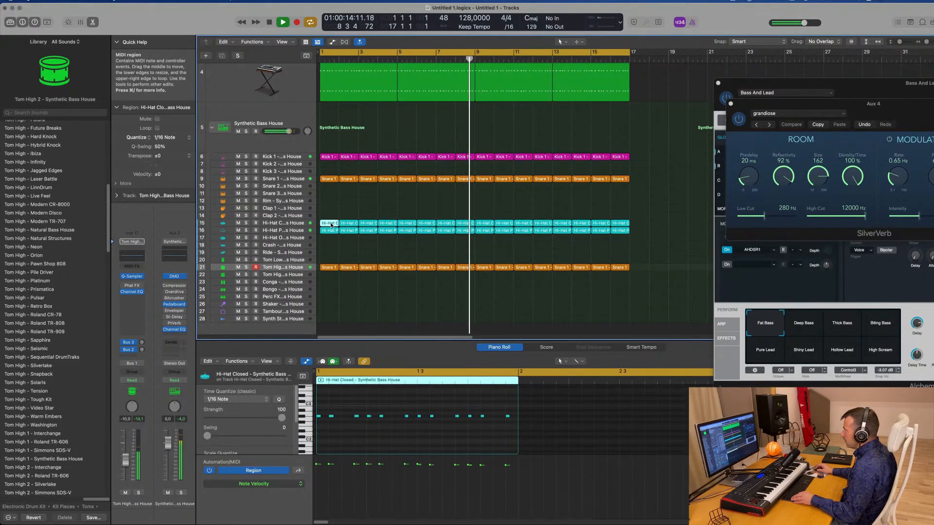
pyautogui.moveTo(330, 232); pyautogui.dragTo(324, 278)
pyautogui.press('Return')
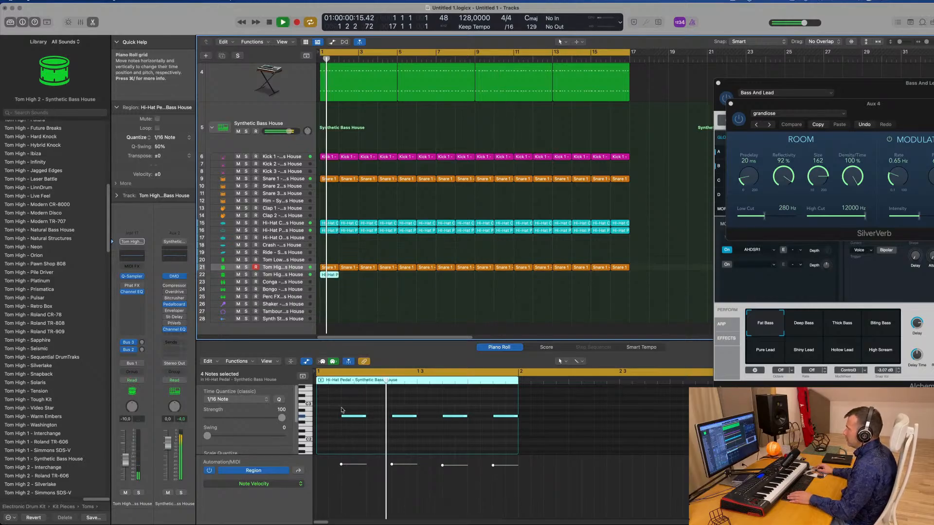
# Delete the first two notes in the Tom High 1 region and shift the remaining two three sixteenths earlier
pyautogui.press('space')
pyautogui.moveTo(338, 407); pyautogui.dragTo(354, 411)
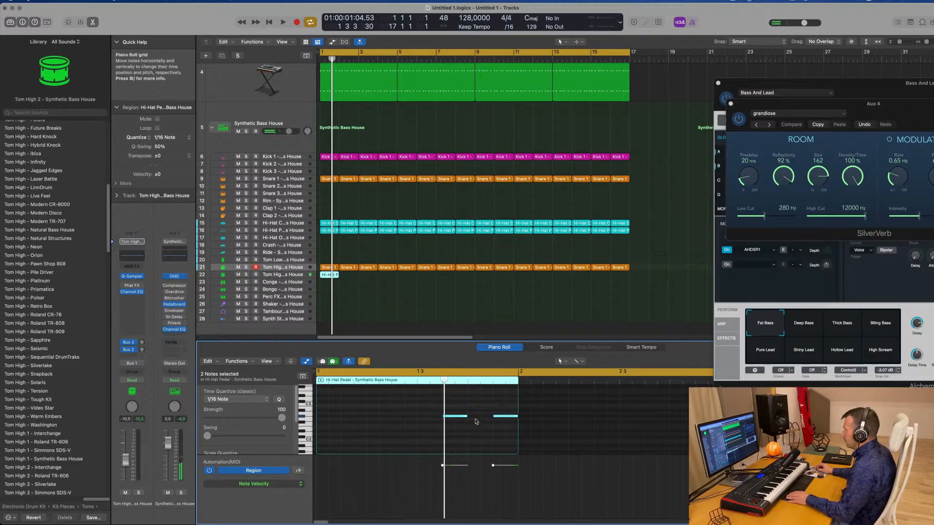
pyautogui.moveTo(464, 419); pyautogui.dragTo(434, 419)
pyautogui.click(449, 408)
pyautogui.press('space')
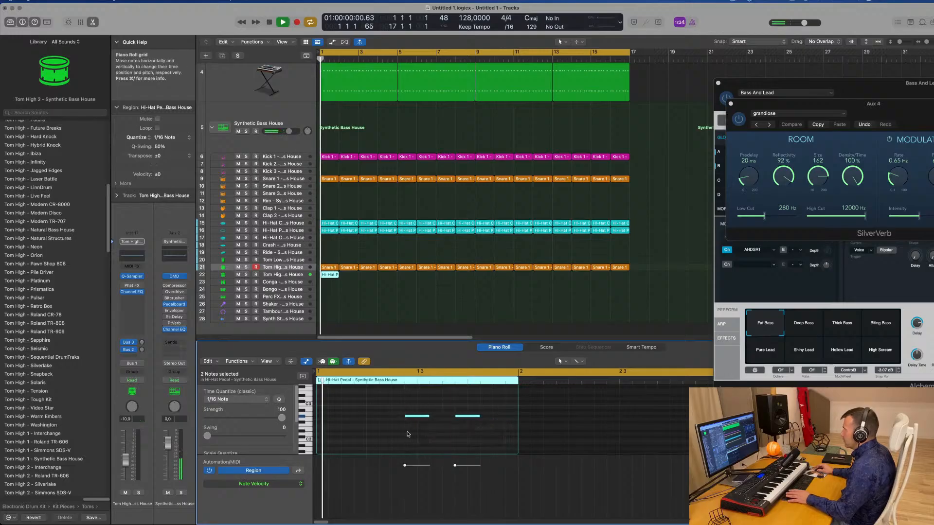
# Move the second note of the Tom High 1 region later, to position 1 4 2 1
pyautogui.click(469, 416)
pyautogui.press('space')
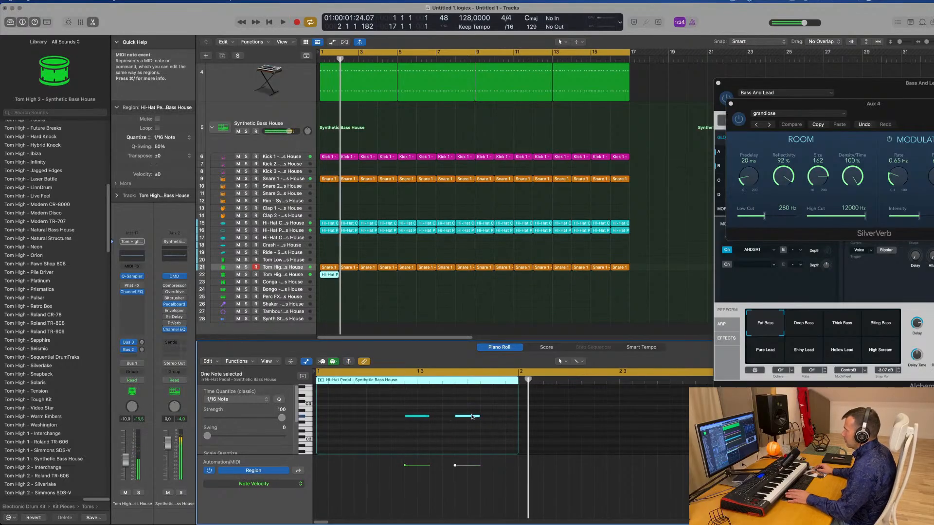
pyautogui.moveTo(472, 417); pyautogui.dragTo(498, 419)
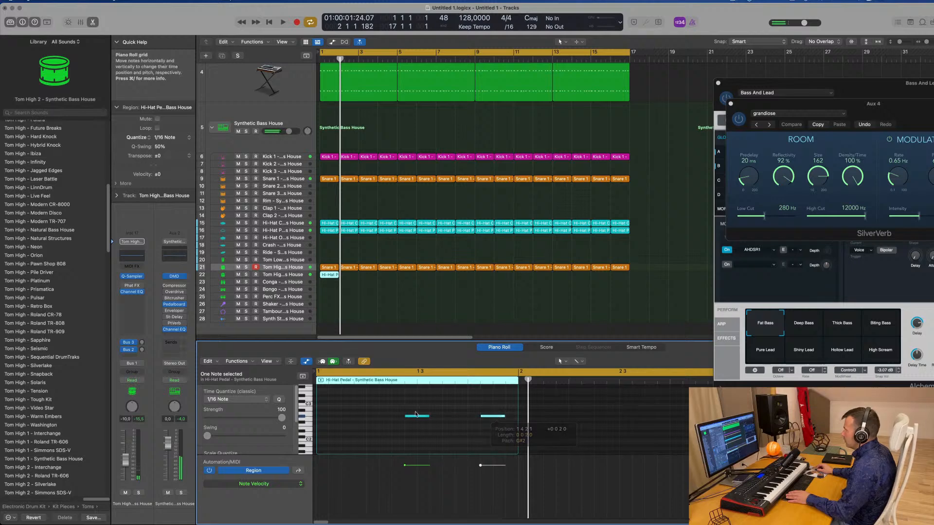
# Transpose both notes in the Tom High 1 region while listening to the track, and hide the floating plug-in windows
pyautogui.moveTo(415, 412); pyautogui.dragTo(496, 442)
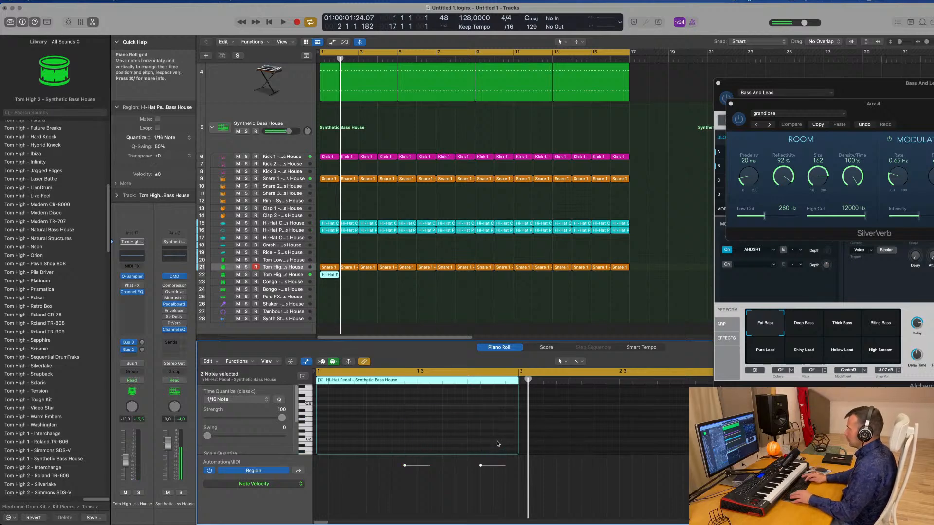
pyautogui.press('space')
pyautogui.scroll(-2, 450, 312)
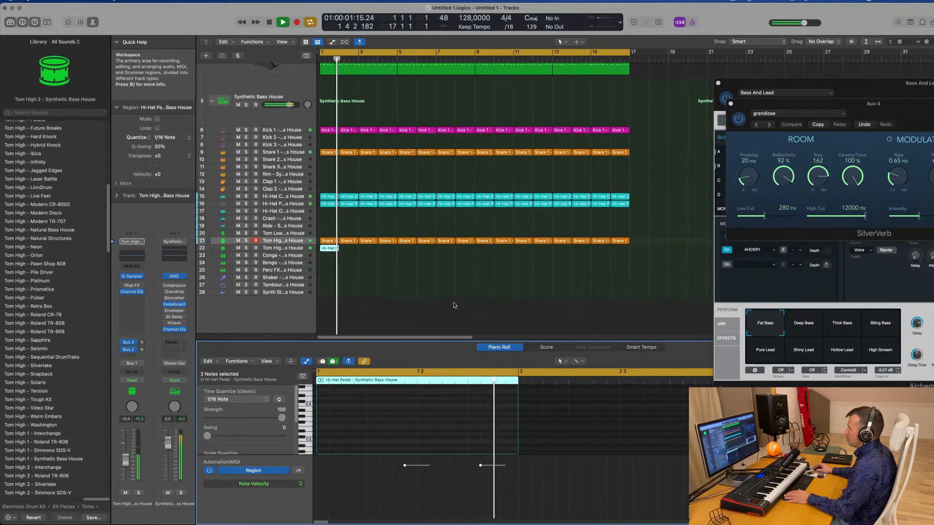
pyautogui.click(283, 249)
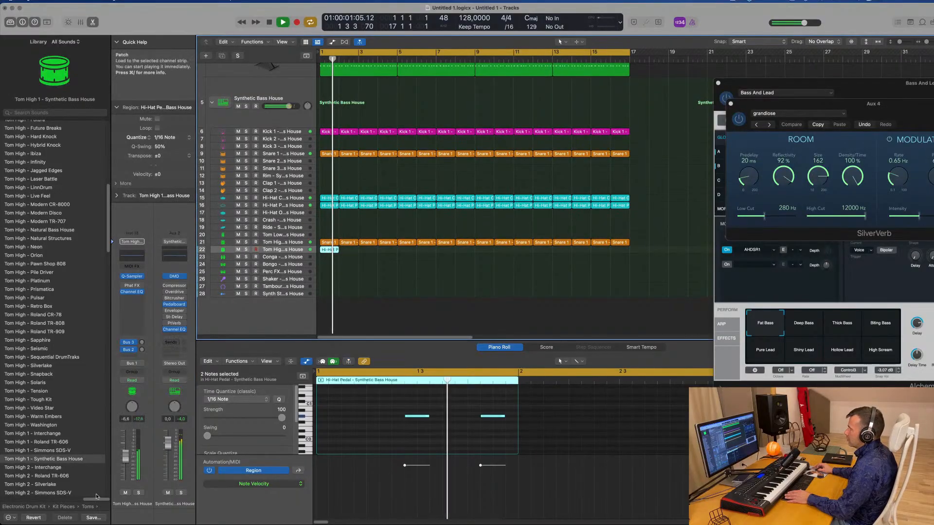
pyautogui.moveTo(397, 405); pyautogui.dragTo(515, 437)
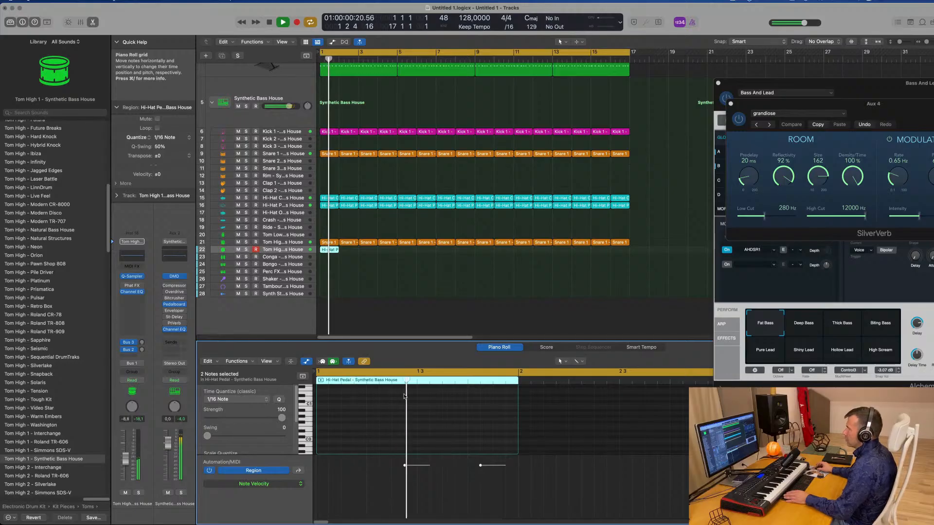
pyautogui.press('v')
pyautogui.scroll(1, 377, 291)
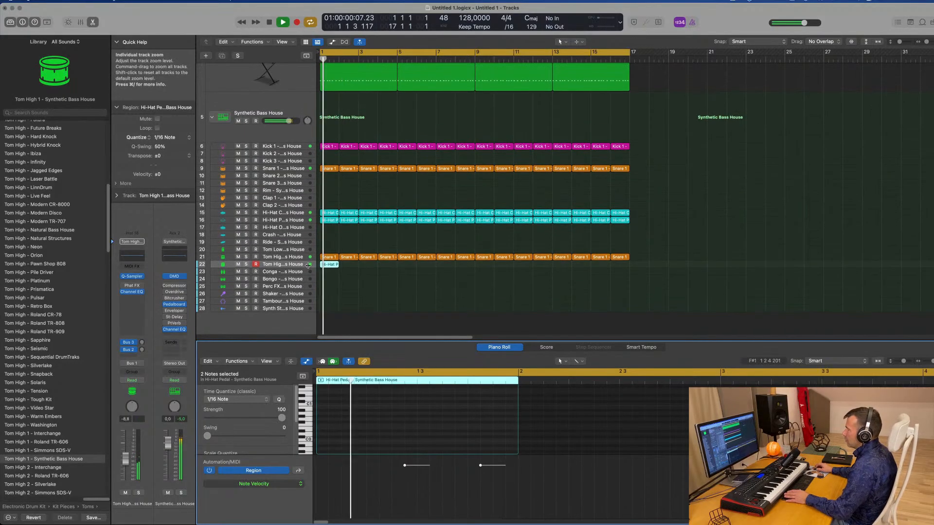
# Lower the Tom High 1 track's volume to -13.6 dB and select its region at bar 1
pyautogui.click(292, 265)
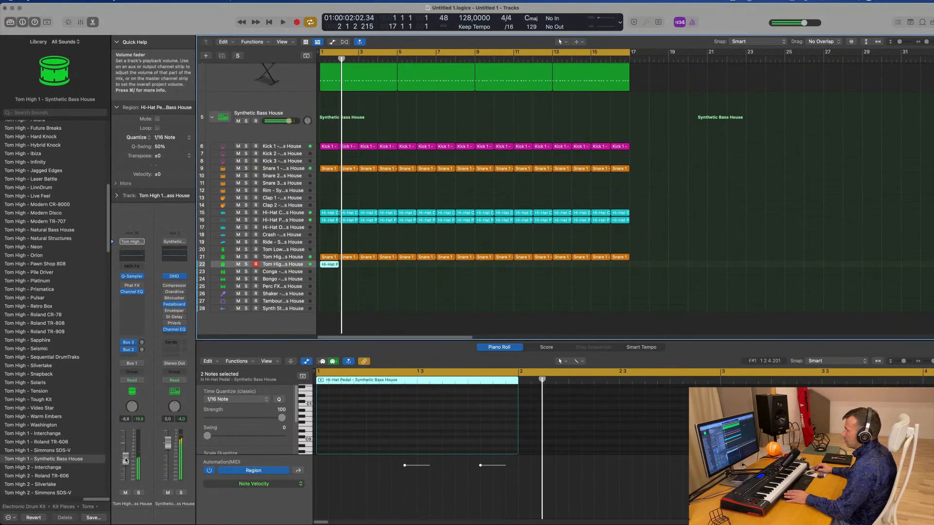
pyautogui.moveTo(126, 458); pyautogui.dragTo(125, 466)
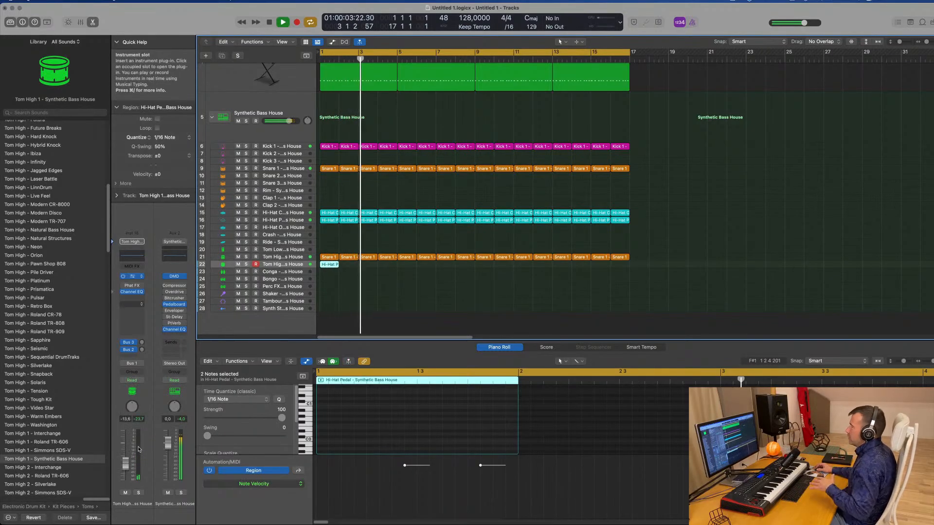
pyautogui.click(344, 268)
pyautogui.click(335, 267)
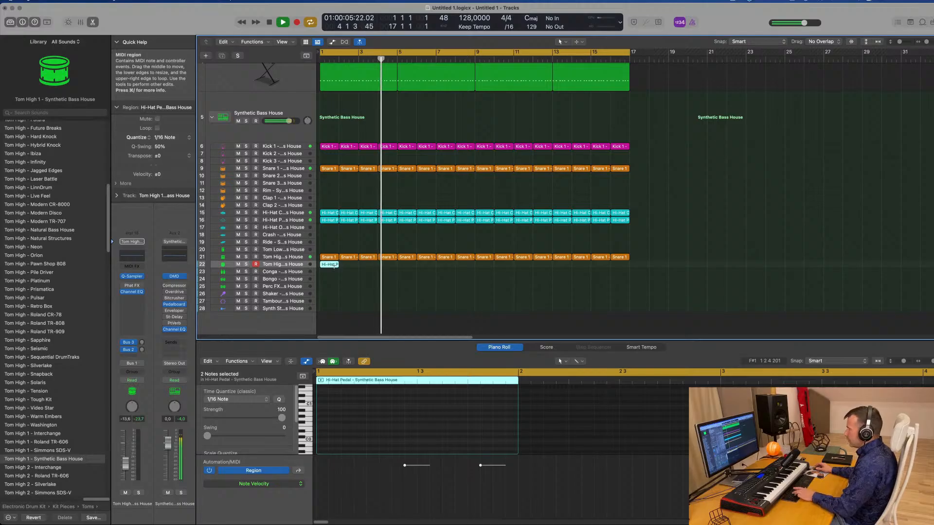
# Repeat the one-bar Tom High 1 region on track 22 until the pattern fills the arrangement to bar 17
pyautogui.press('super+r')
pyautogui.press('super+r')
pyautogui.press('super+r')
pyautogui.press('super+r')
pyautogui.press('super+r')
pyautogui.press('super+r')
pyautogui.press('super+r')
pyautogui.press('super+r')
pyautogui.press('super+r')
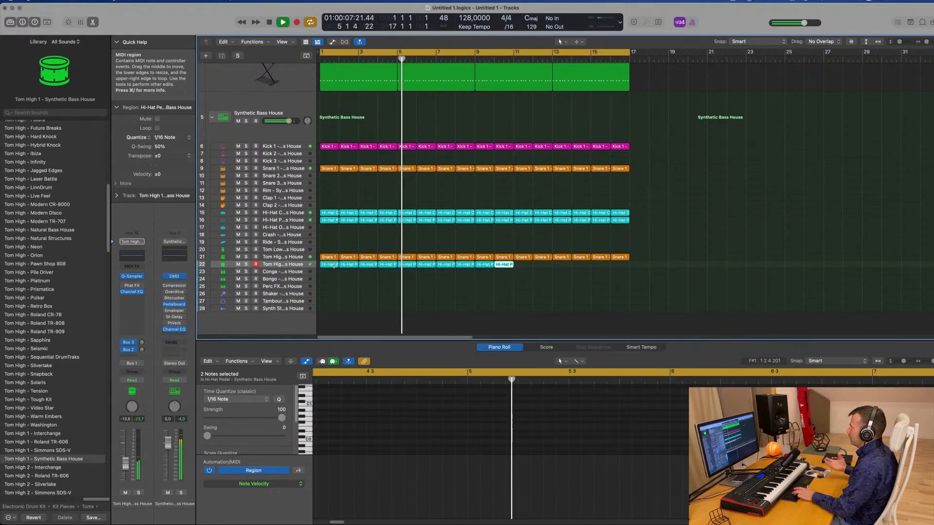
pyautogui.press('super+r')
pyautogui.press('super+r')
pyautogui.press('super+r')
pyautogui.press('super+r')
pyautogui.press('super+r')
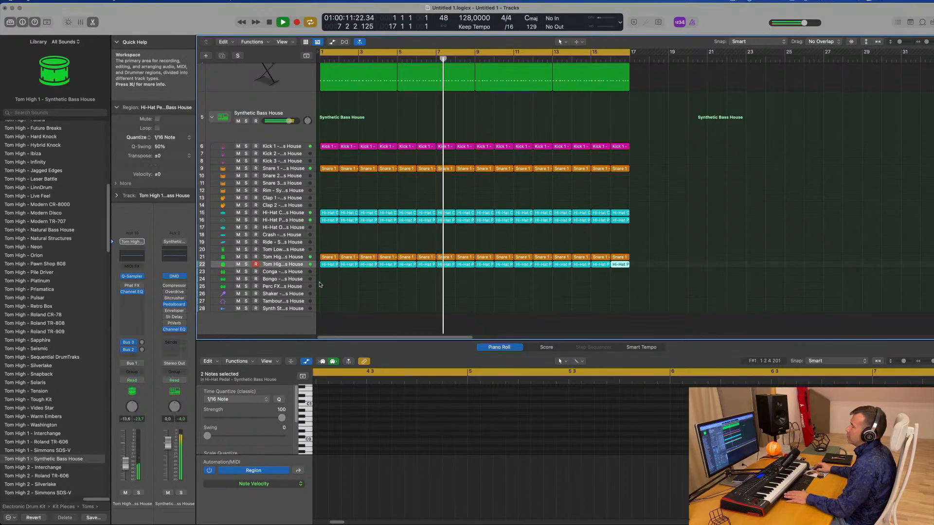
pyautogui.click(319, 276)
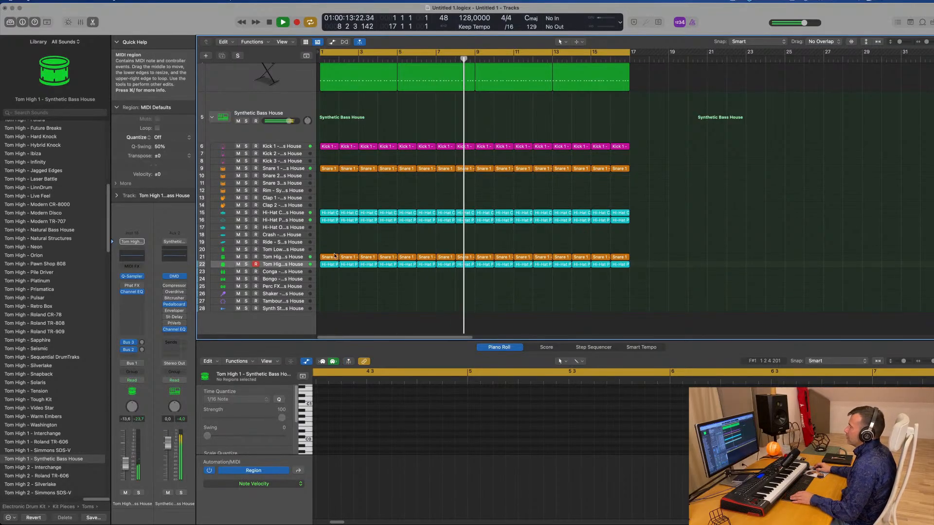
# Copy the bar 1 Hi-Hat Closed region onto the Conga track at bar 1 and restart playback from the beginning
pyautogui.click(328, 221)
pyautogui.moveTo(328, 216); pyautogui.dragTo(327, 274)
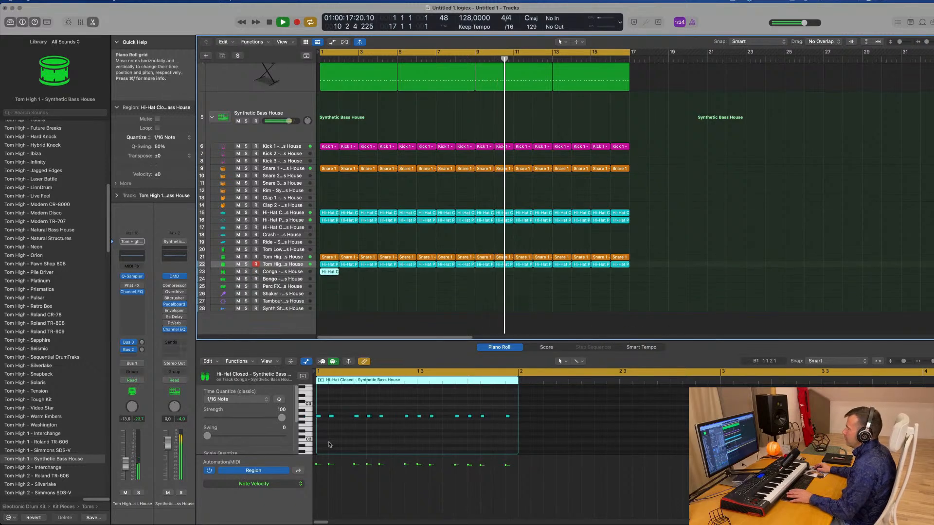
pyautogui.press('Return')
# Transpose all notes in the Conga region while listening, and thin the pattern down to seven notes
pyautogui.click(320, 405)
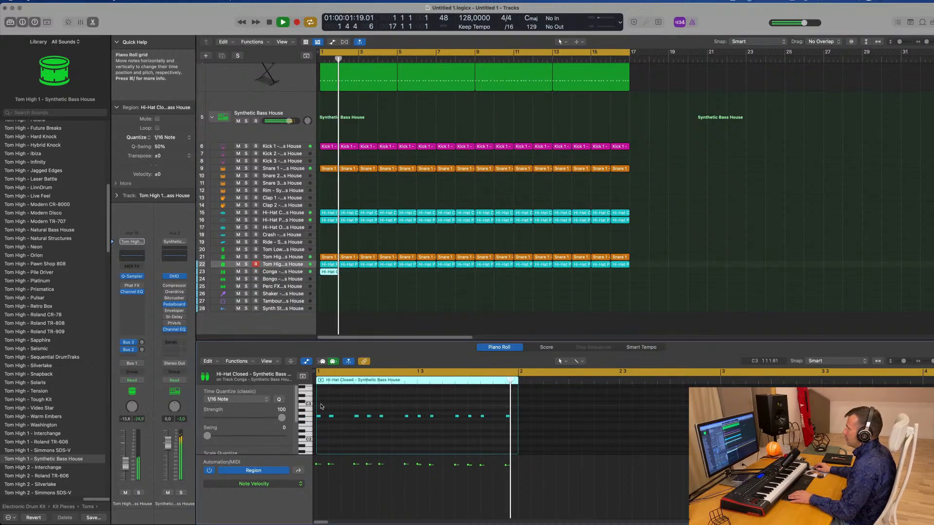
pyautogui.press('Return')
pyautogui.scroll(5, 359, 410)
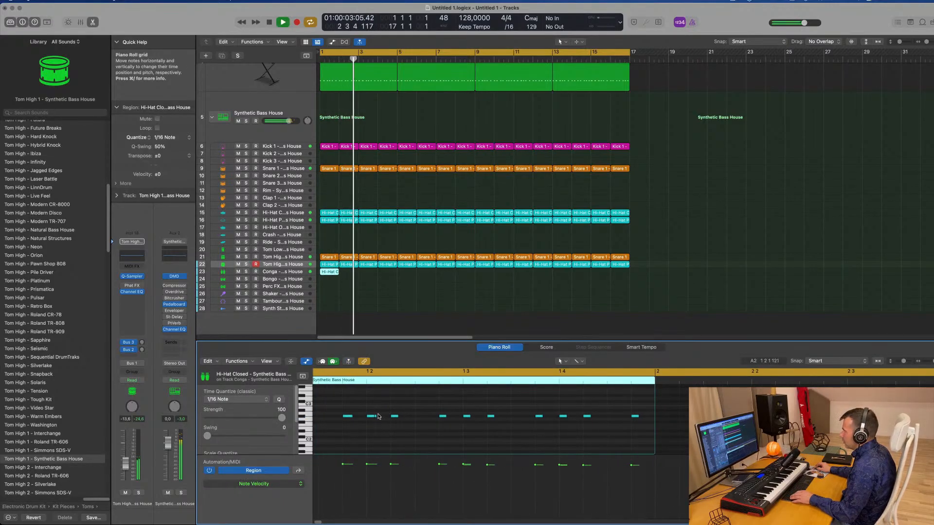
pyautogui.click(373, 417)
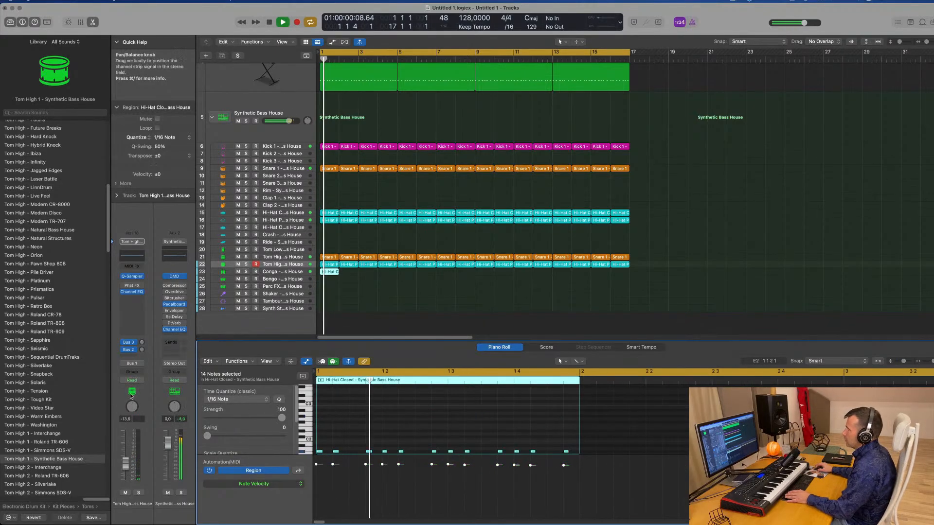
pyautogui.scroll(-3, 387, 407)
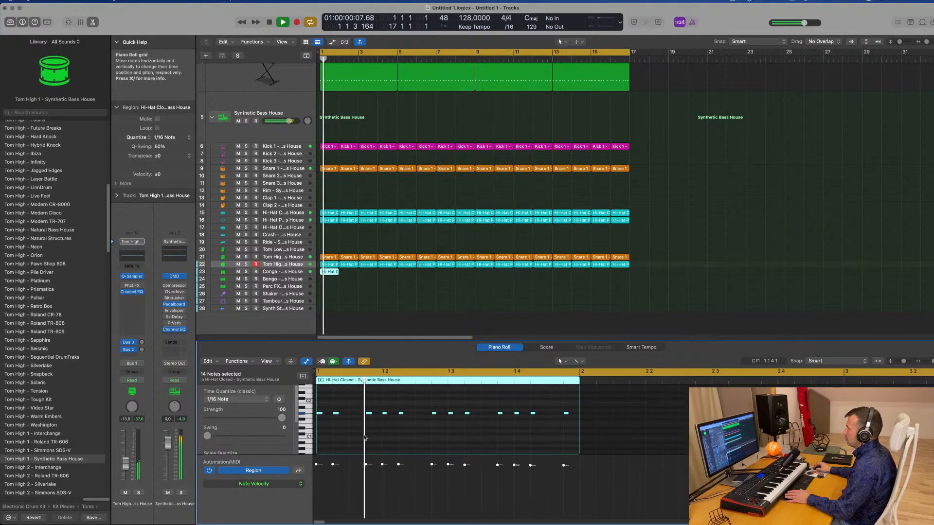
pyautogui.scroll(3, 365, 435)
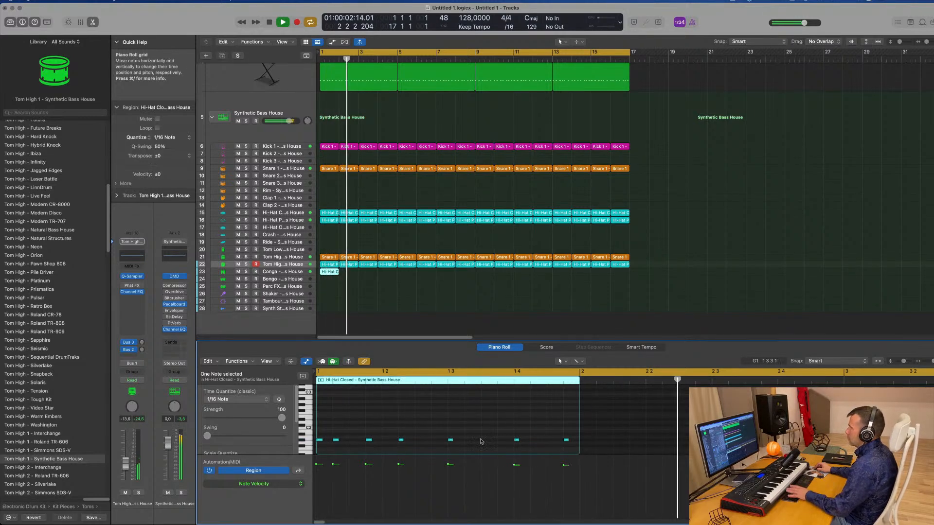
# Delete the second note of the conga pattern and set the Conga track's volume to -10.8 dB
pyautogui.click(299, 271)
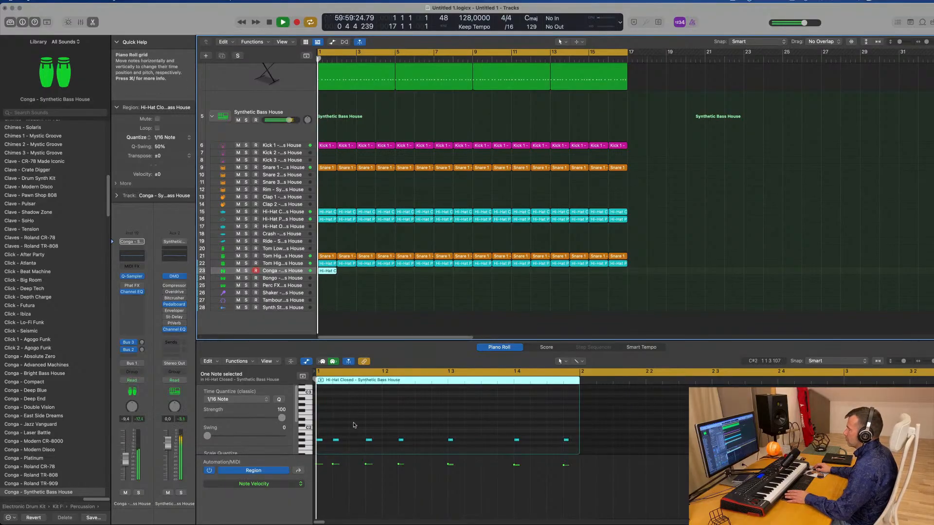
pyautogui.moveTo(346, 425); pyautogui.dragTo(331, 450)
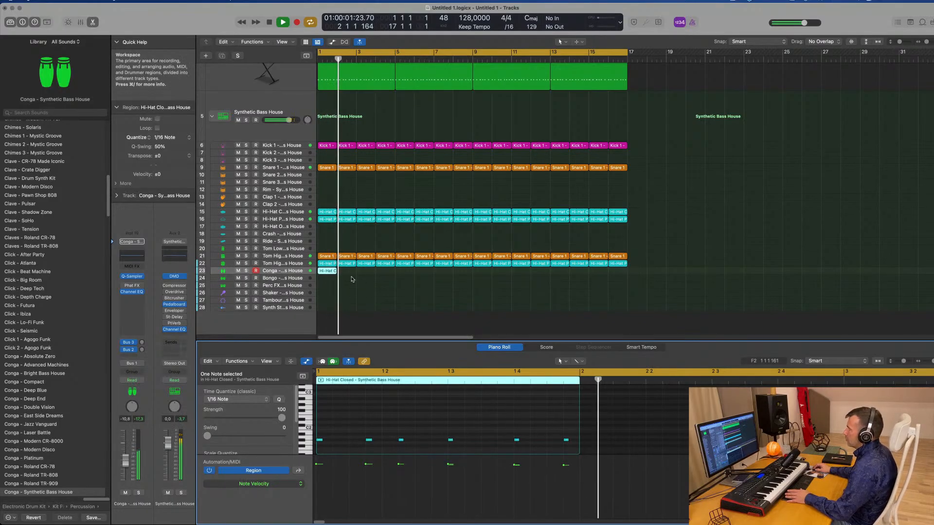
pyautogui.moveTo(352, 278); pyautogui.dragTo(331, 274)
pyautogui.press('super+5')
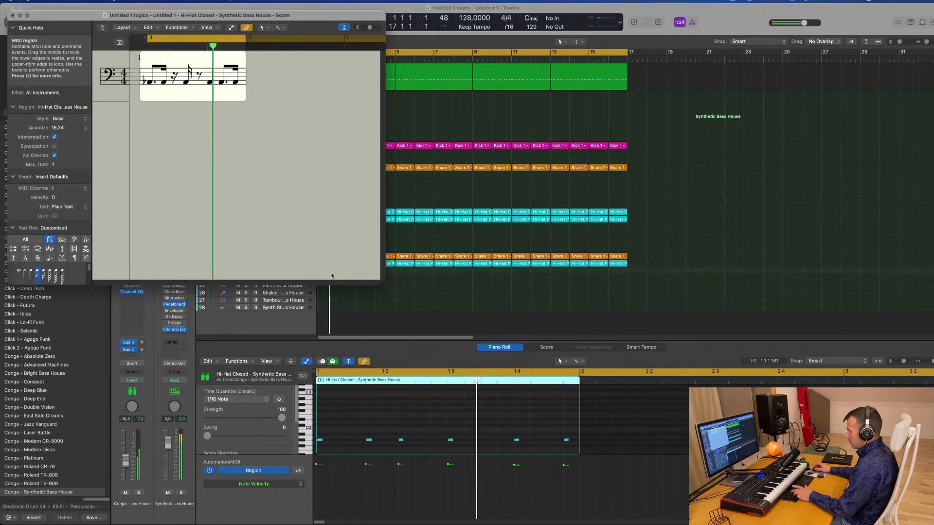
pyautogui.click(13, 16)
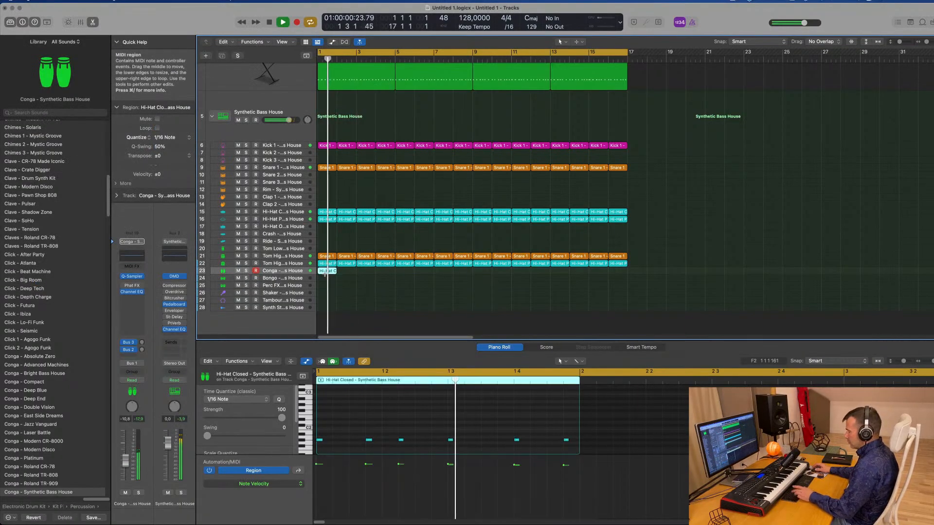
# Repeat the one-bar Conga region until the pattern reaches bar 17 and restart playback from the beginning
pyautogui.press('super+r')
pyautogui.press('super+r')
pyautogui.press('super+r')
pyautogui.press('super+r')
pyautogui.press('super+r')
pyautogui.press('super+r')
pyautogui.press('super+r')
pyautogui.press('super+r')
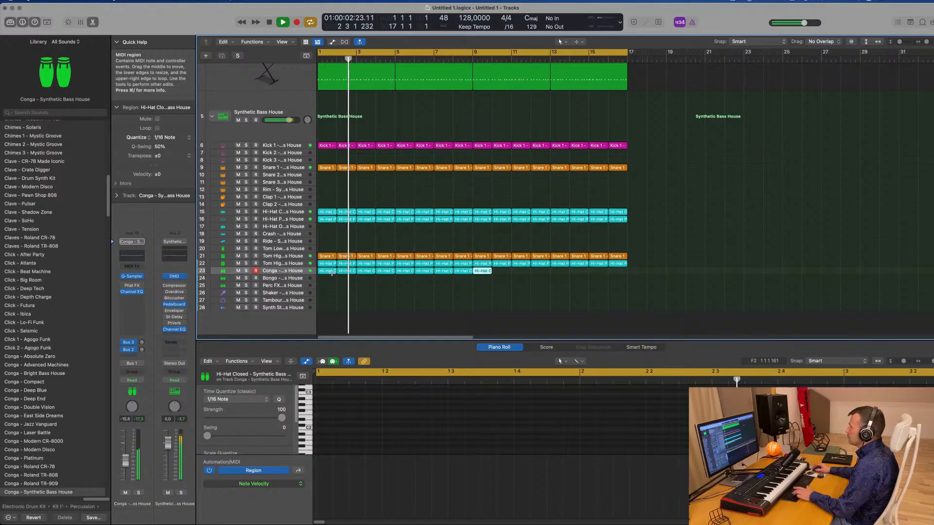
pyautogui.press('super+r')
pyautogui.press('Return')
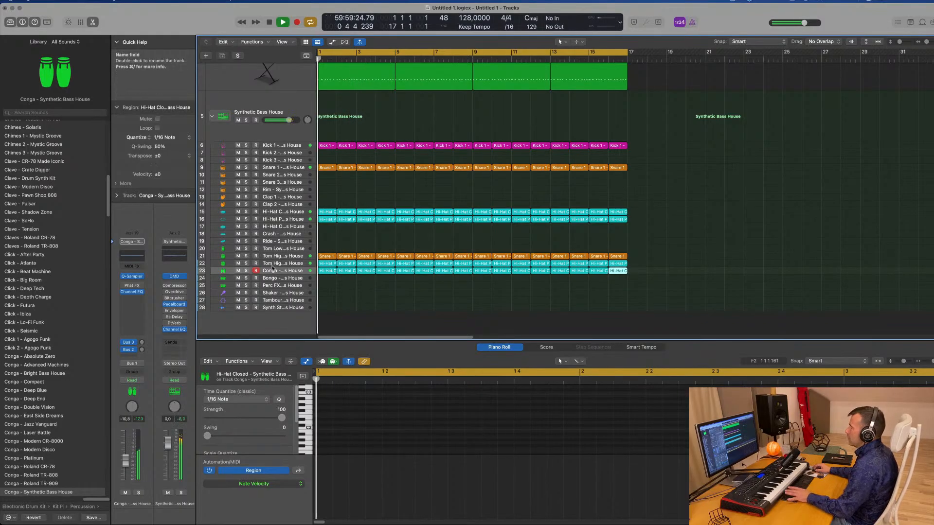
# Lower the Conga track's volume to -12.8 dB and set its Bus 2 delay send to about -6.3 dB
pyautogui.click(286, 271)
pyautogui.press('Return')
pyautogui.moveTo(125, 465); pyautogui.dragTo(125, 467)
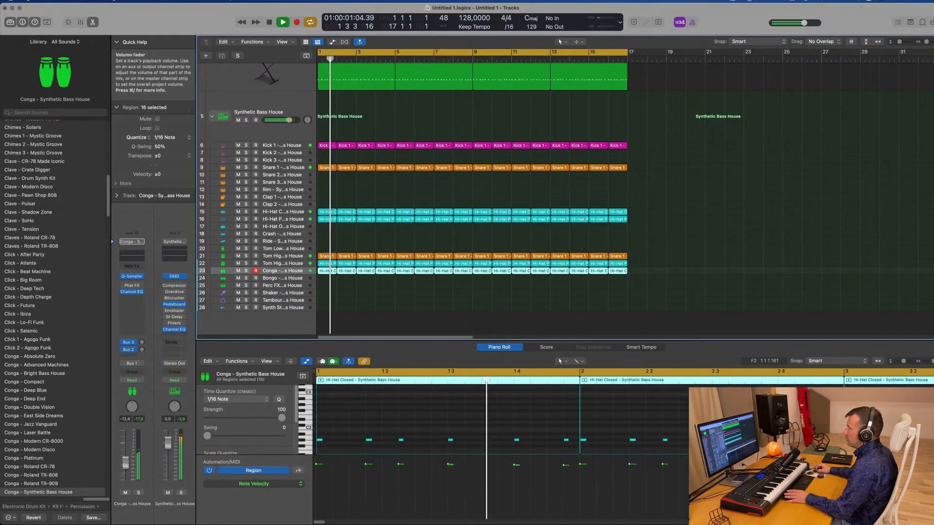
pyautogui.click(141, 344)
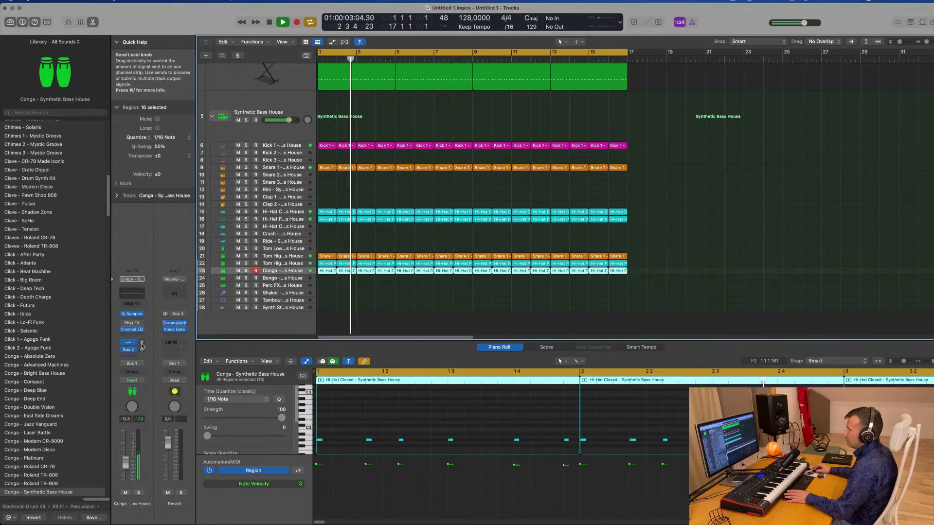
pyautogui.moveTo(143, 352); pyautogui.dragTo(144, 347)
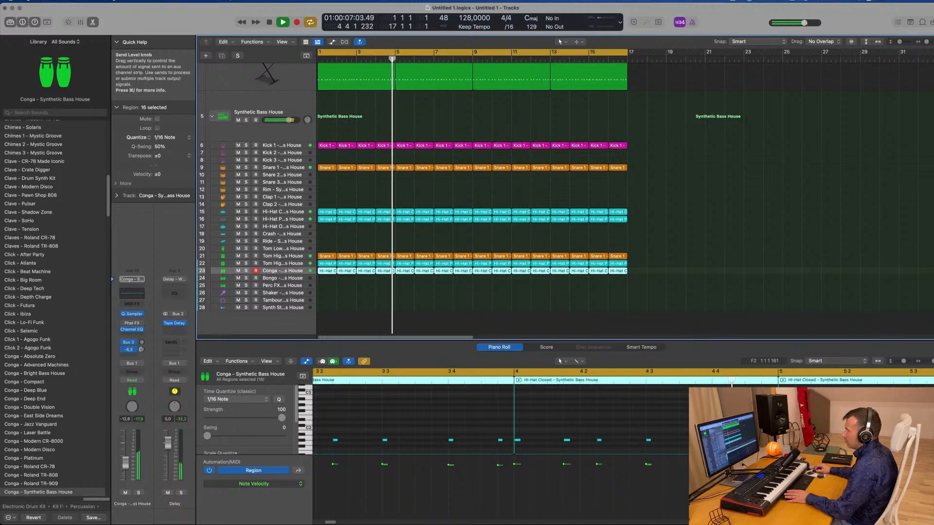
# Insert a Channel EQ with a low cut at about 200 Hz on the Delay channel and lower the Conga track to -14.6 dB
pyautogui.click(175, 293)
pyautogui.click(324, 136)
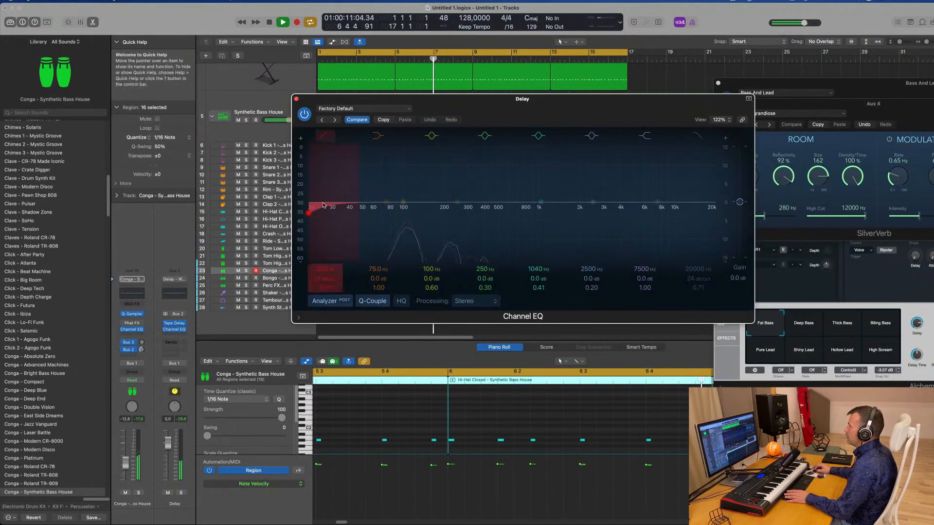
pyautogui.moveTo(335, 180); pyautogui.dragTo(425, 179)
pyautogui.moveTo(331, 285); pyautogui.dragTo(330, 271)
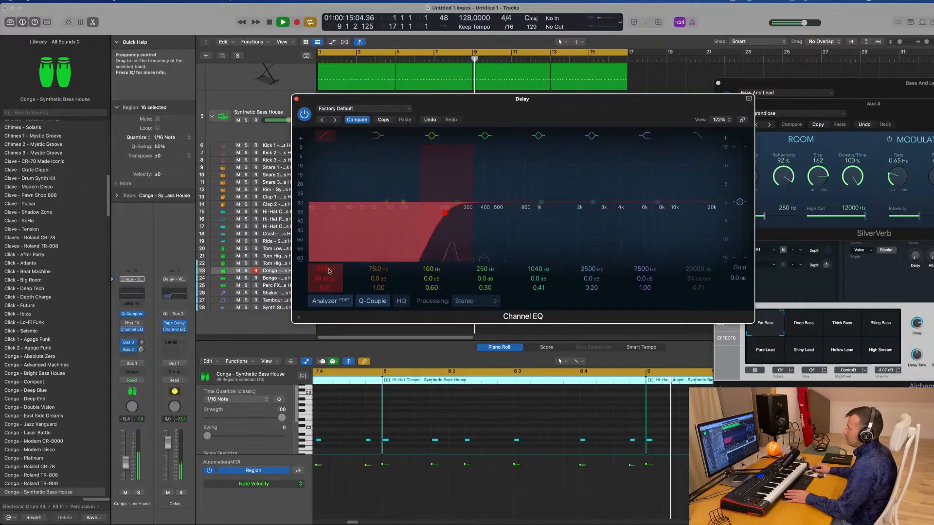
pyautogui.click(296, 99)
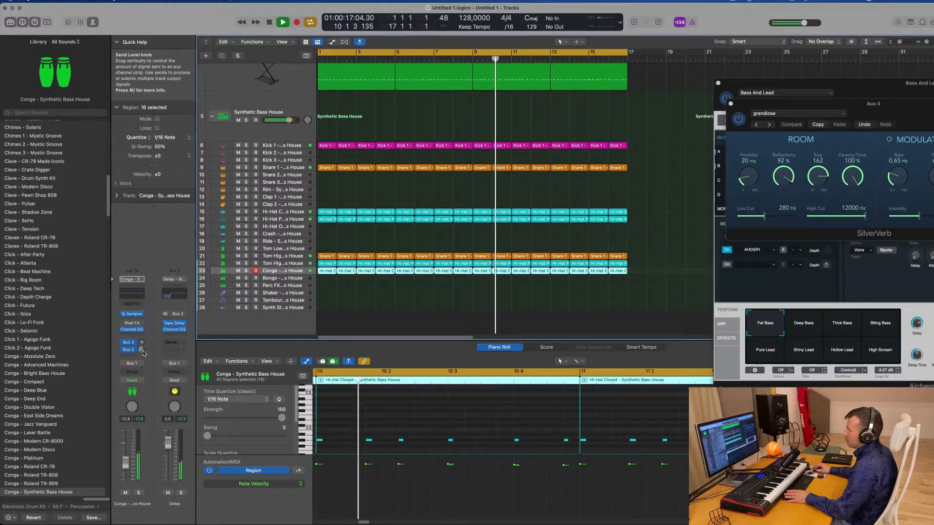
pyautogui.moveTo(128, 461); pyautogui.dragTo(129, 465)
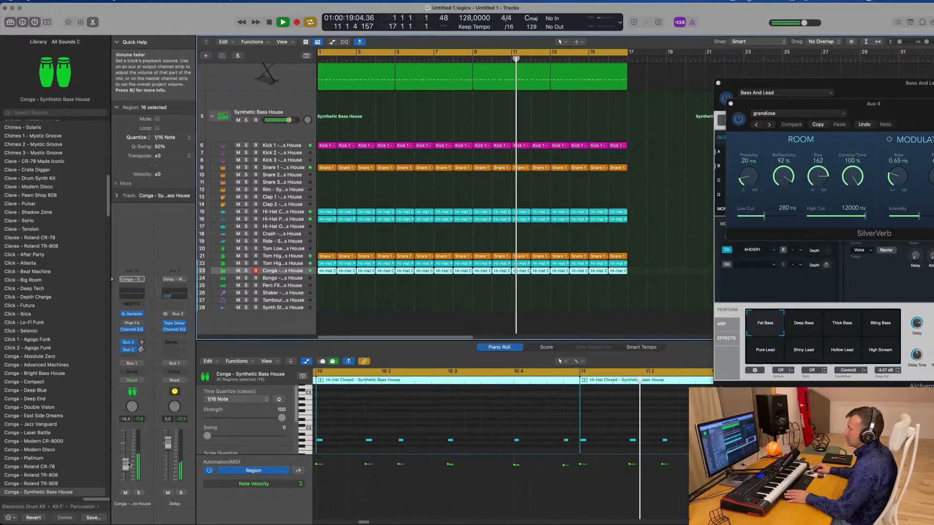
# Copy the bar 1 Hi-Hat Pedal region onto the Shaker track and shorten its four notes to about half their length
pyautogui.scroll(-2, 317, 210)
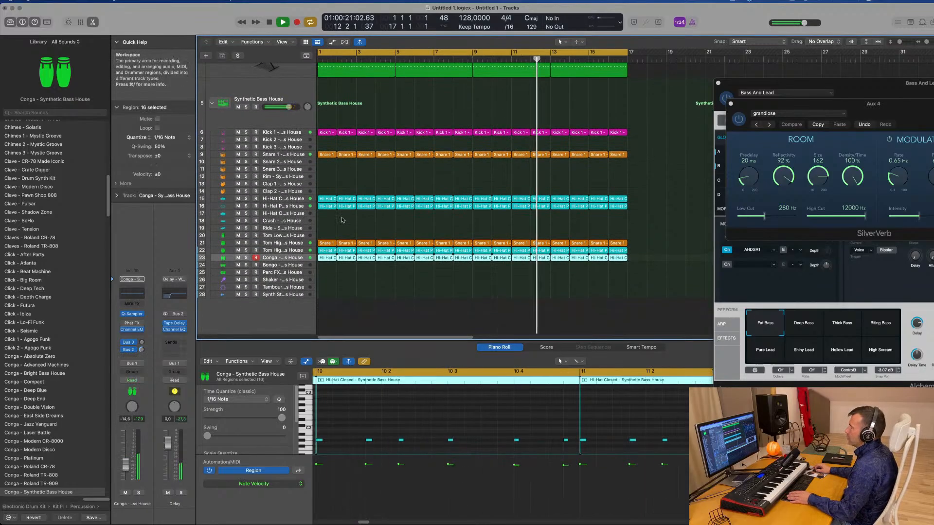
pyautogui.click(329, 205)
pyautogui.moveTo(329, 208); pyautogui.dragTo(322, 280)
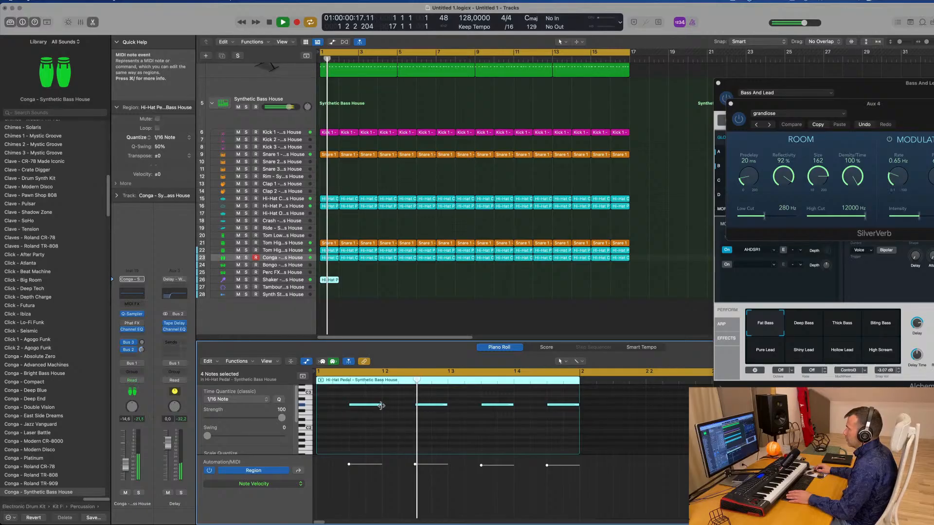
pyautogui.moveTo(381, 404); pyautogui.dragTo(364, 407)
# Repeat the one-bar Shaker region until the pattern fills the arrangement to bar 17
pyautogui.click(323, 279)
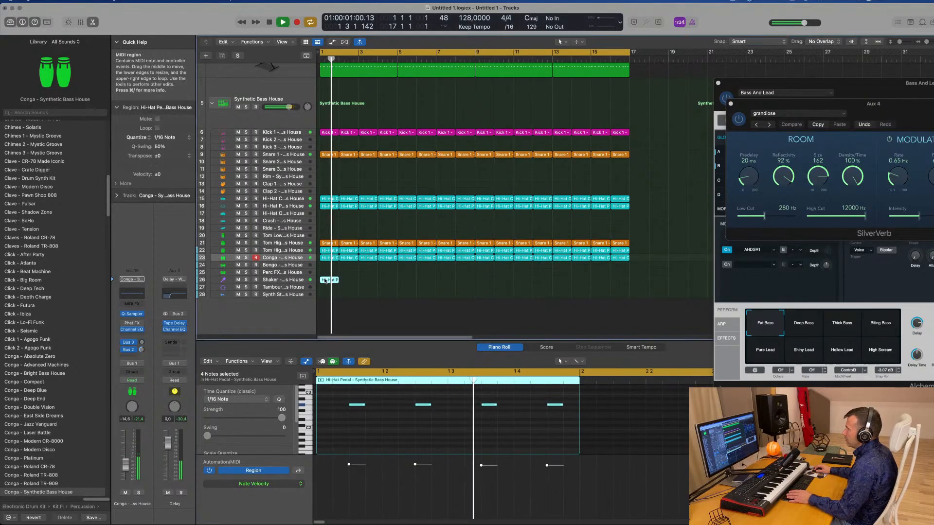
pyautogui.press('super+r')
pyautogui.press('super+r')
pyautogui.press('super+r')
pyautogui.press('super+r')
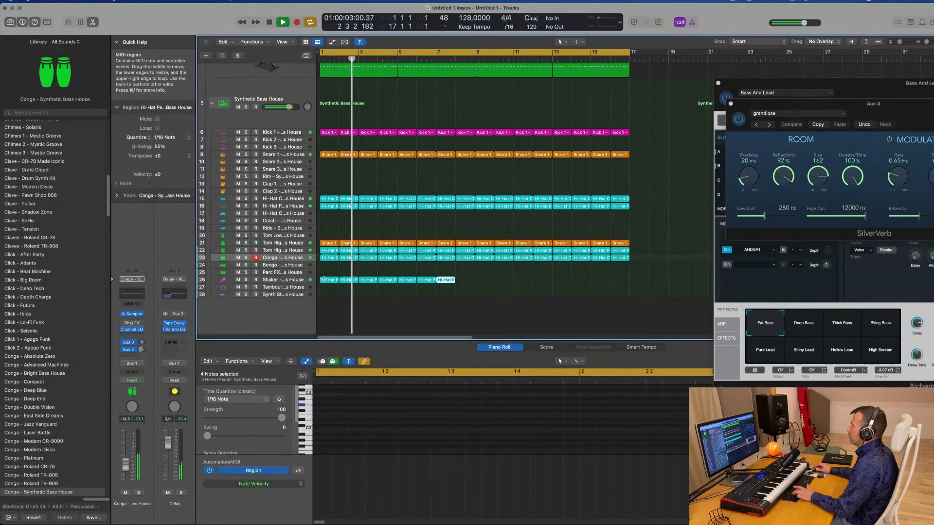
pyautogui.press('super+r')
pyautogui.press('super+r')
pyautogui.press('super+r')
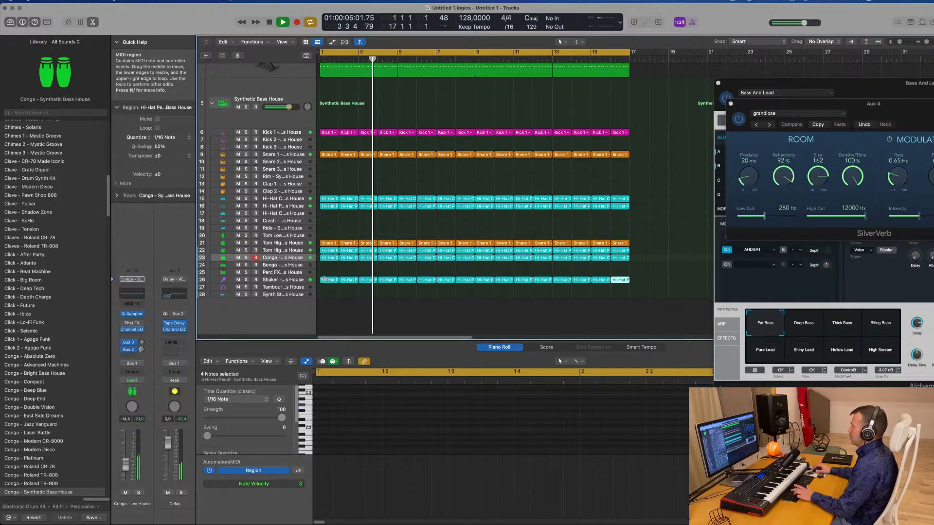
# Set the Shaker track's volume to -11.8 dB and adjust its Bus 2 delay send while listening
pyautogui.click(292, 281)
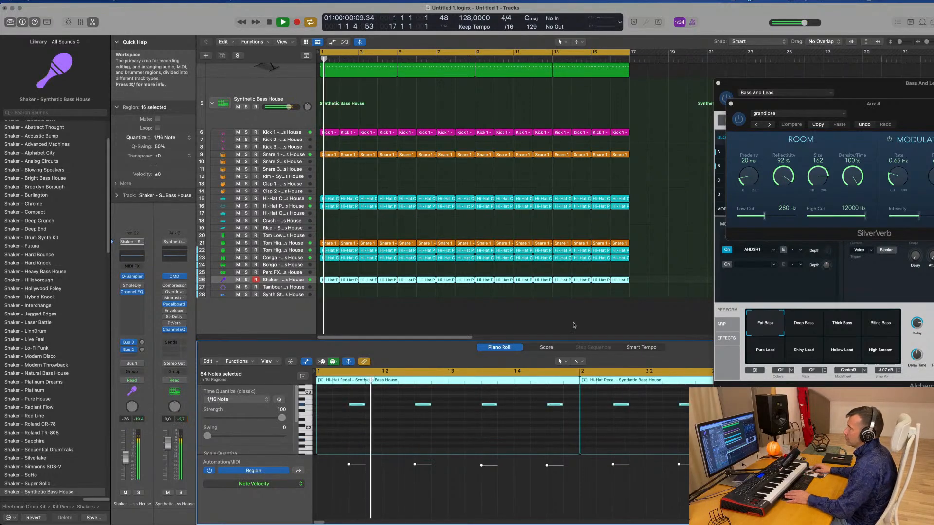
pyautogui.press('space')
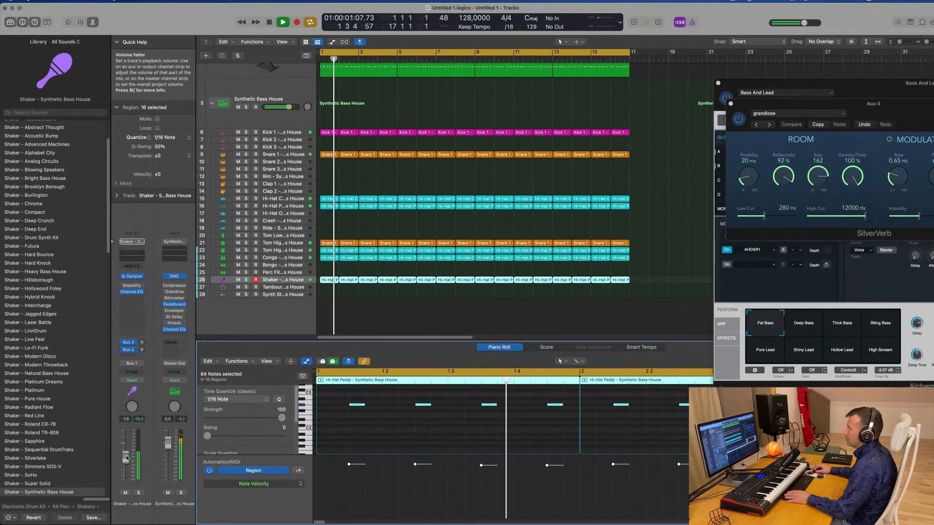
pyautogui.press('space')
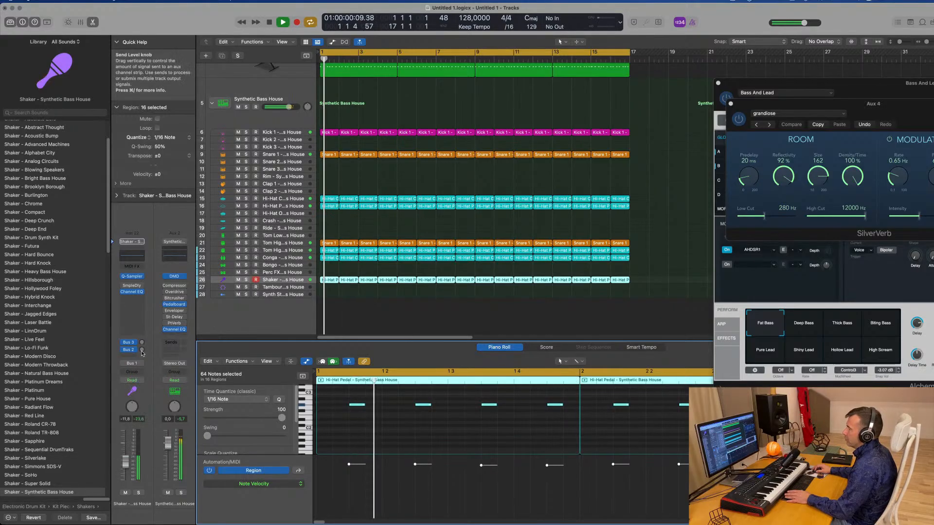
pyautogui.click(142, 350)
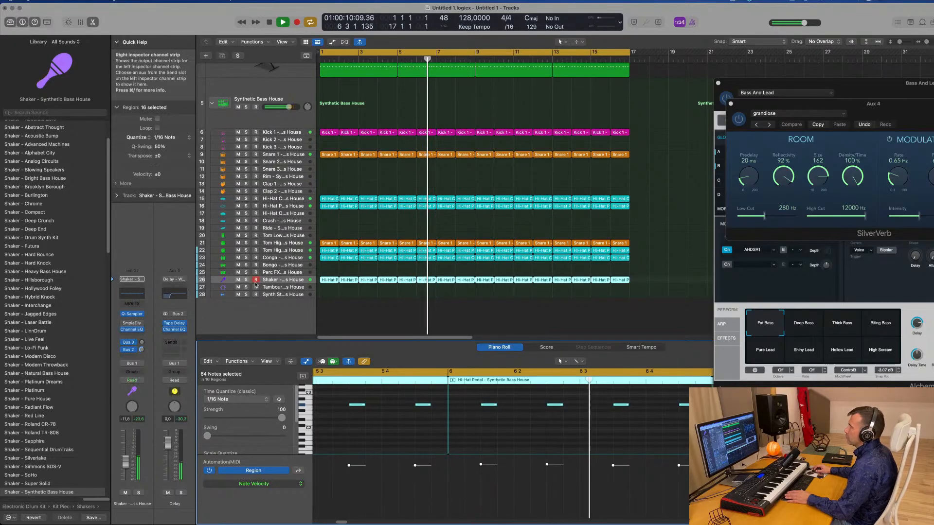
# Review the arrangement's synth and drum tracks during playback with the regions deselected, and select the Glimmering Noise track
pyautogui.scroll(8, 468, 278)
pyautogui.scroll(1, 470, 279)
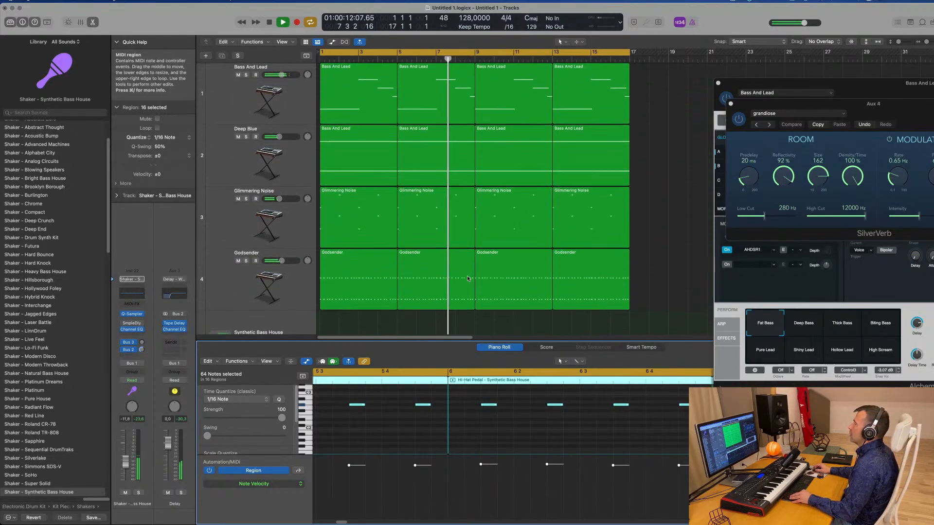
pyautogui.scroll(-5, 474, 278)
pyautogui.click(654, 209)
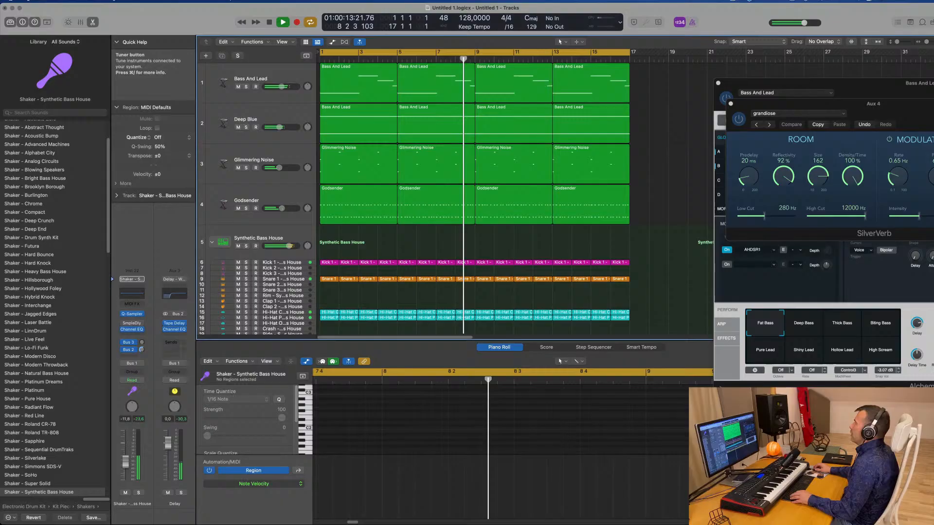
pyautogui.click(733, 1)
pyautogui.click(711, 22)
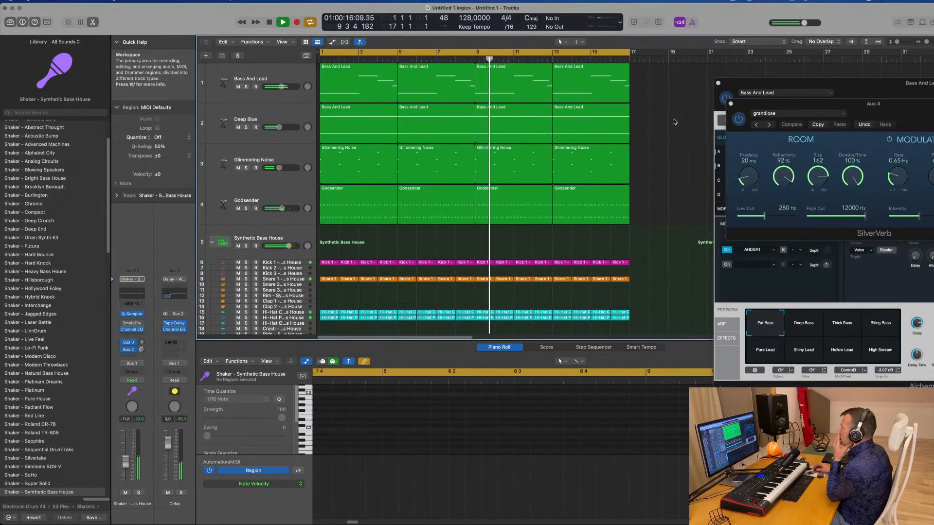
pyautogui.scroll(-2, 681, 111)
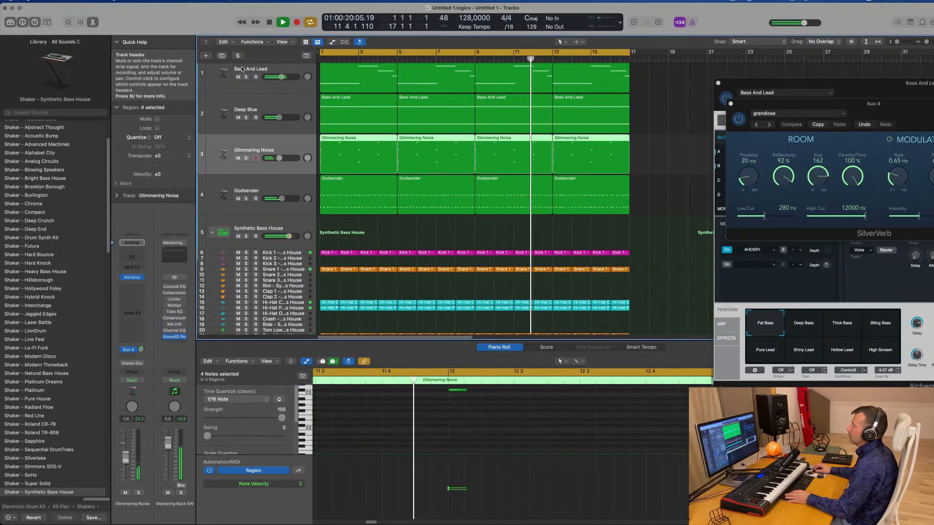
# Duplicate the Glimmering Noise track as a new empty track and record-enable the duplicate
pyautogui.press('super+d')
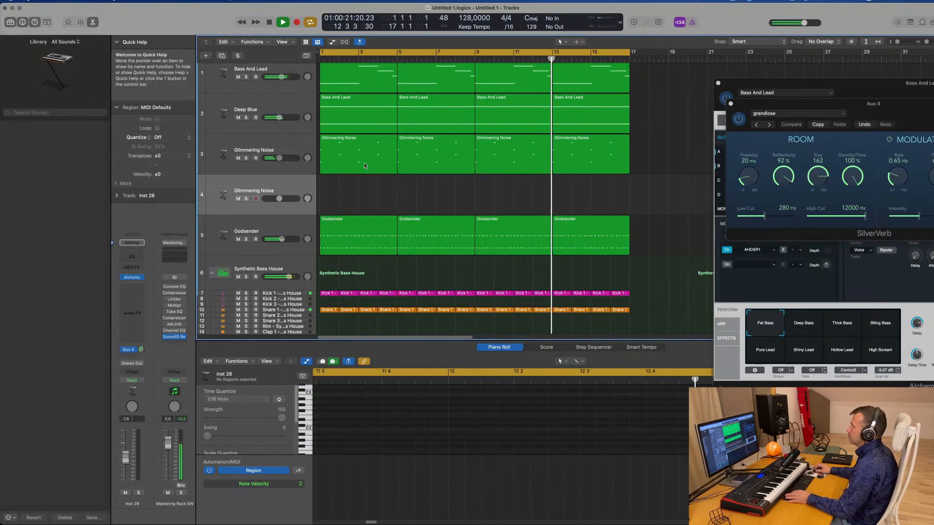
pyautogui.click(339, 163)
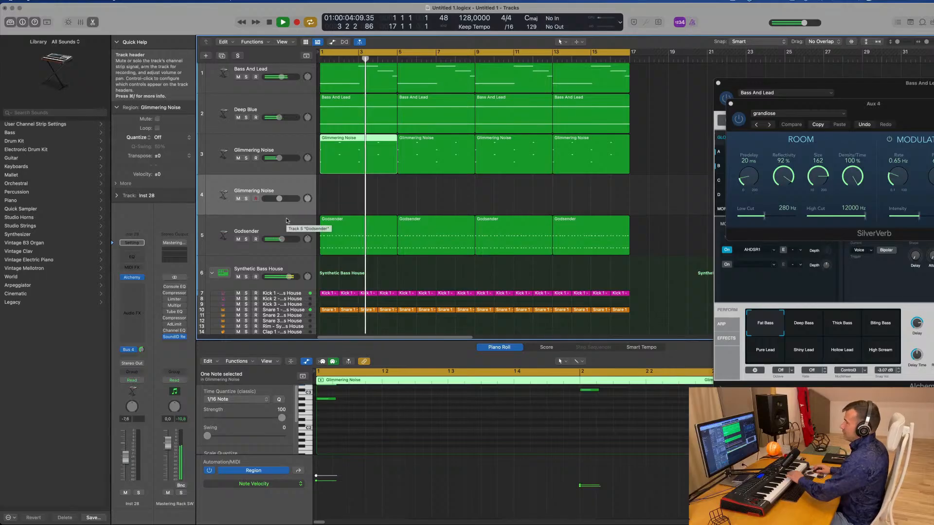
pyautogui.click(257, 199)
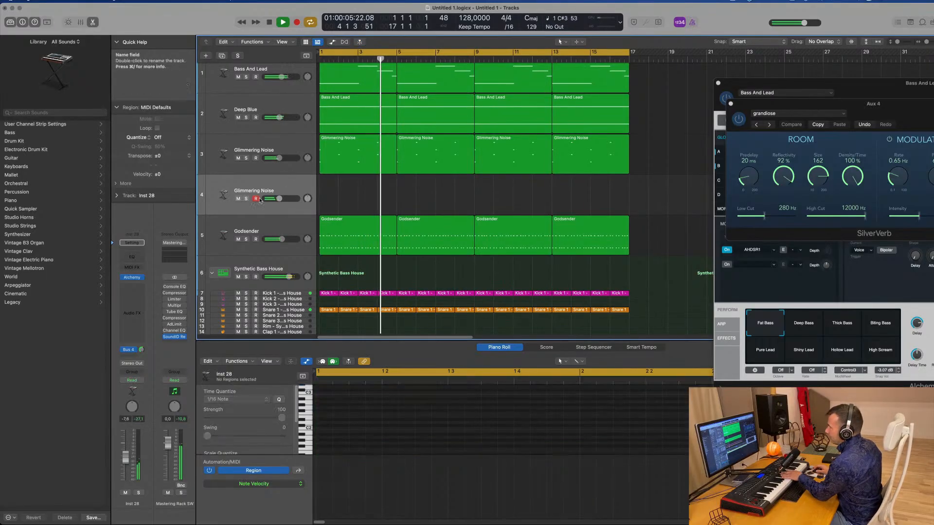
# Load the Keys preset Bell Like Vox Vibes in the duplicate track's Alchemy, set the volume to -3.4 dB and try the Bright Bell snapshot
pyautogui.click(131, 278)
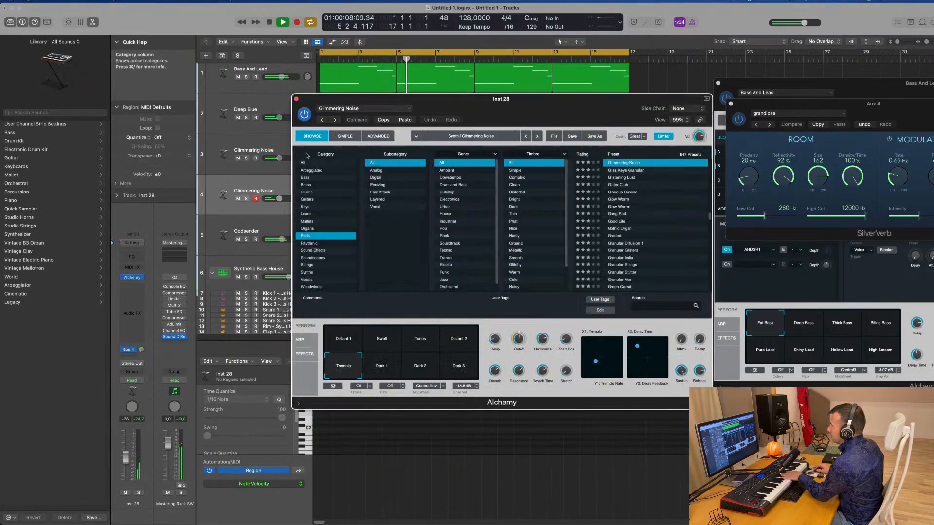
pyautogui.click(320, 205)
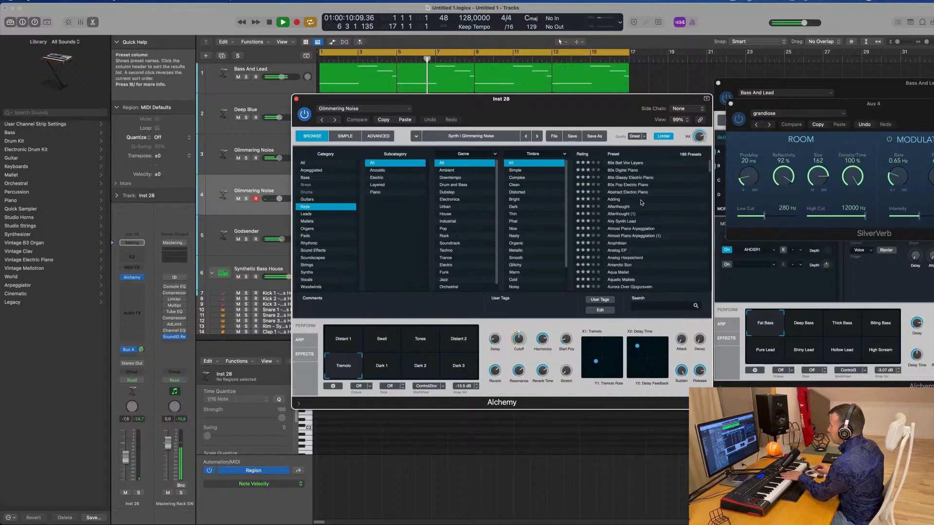
pyautogui.click(625, 209)
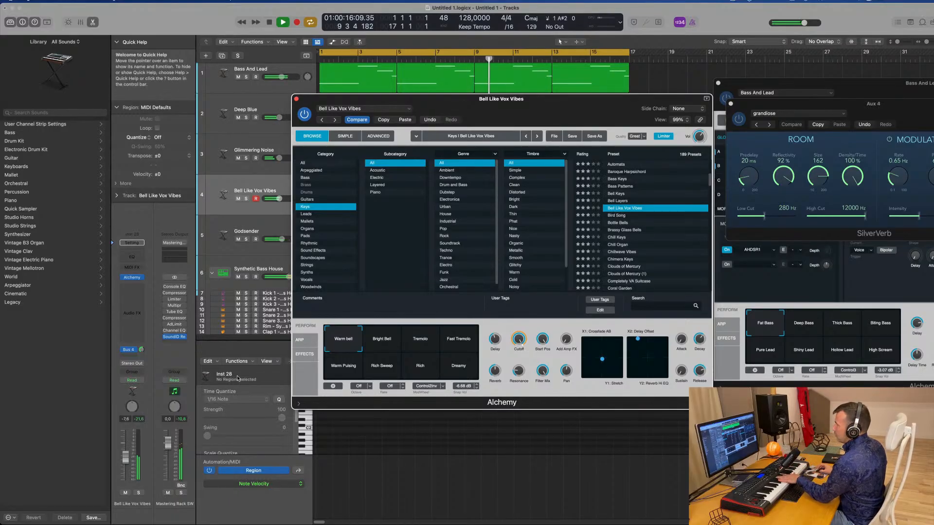
pyautogui.moveTo(126, 451); pyautogui.dragTo(126, 451)
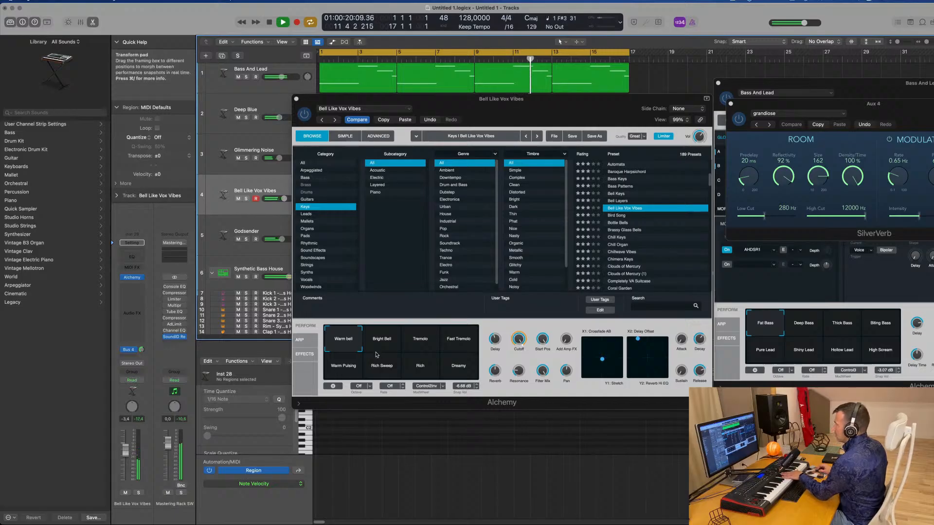
pyautogui.click(387, 342)
# Audition the Chill Keys preset, and Chillwave Vibes with its Plucked Fifth, Shimmer and Resonant snapshots
pyautogui.click(619, 238)
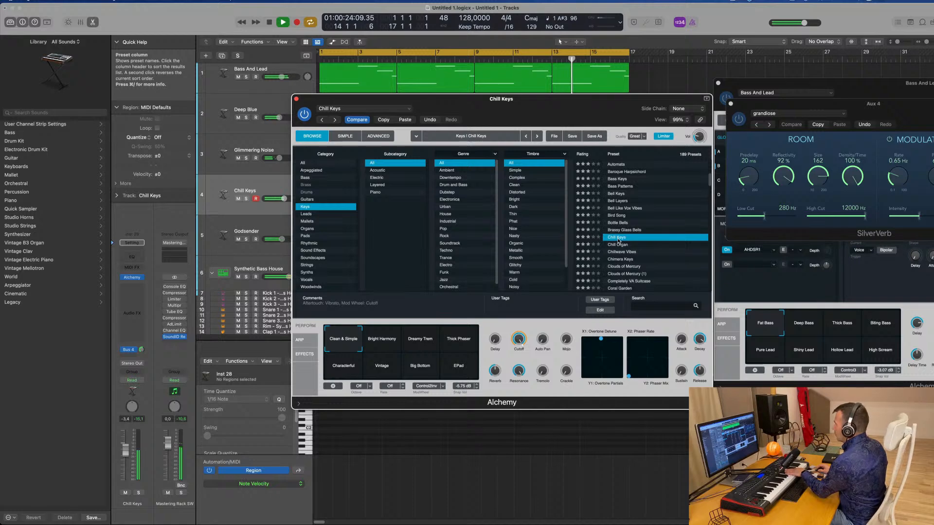
pyautogui.click(622, 252)
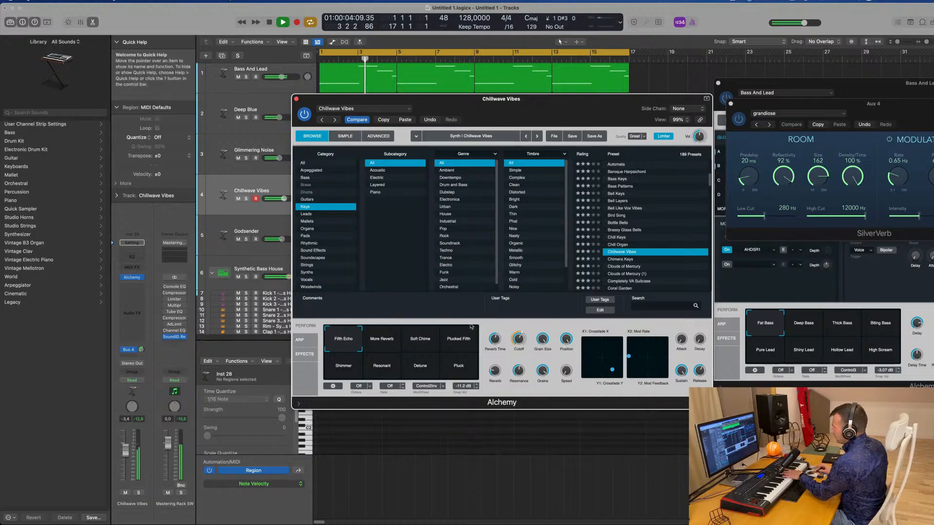
pyautogui.moveTo(344, 339); pyautogui.dragTo(462, 344)
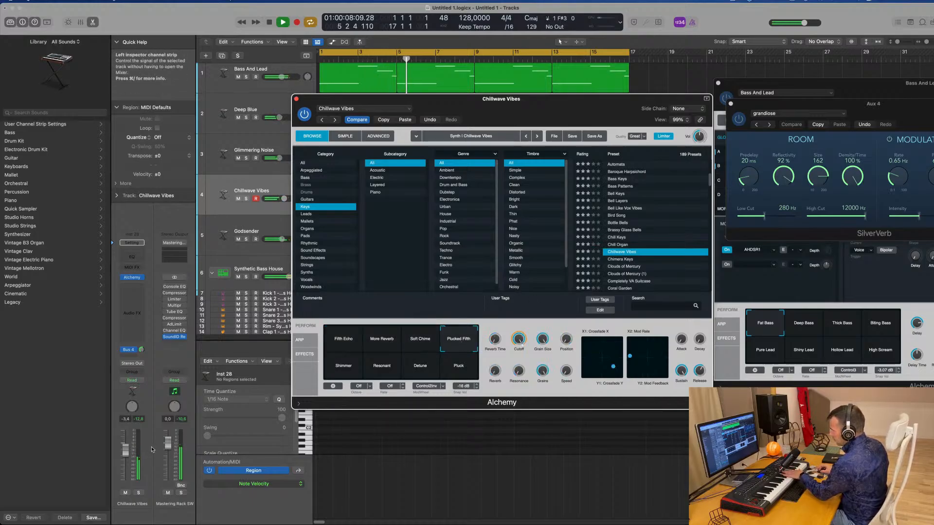
pyautogui.click(349, 375)
pyautogui.click(389, 370)
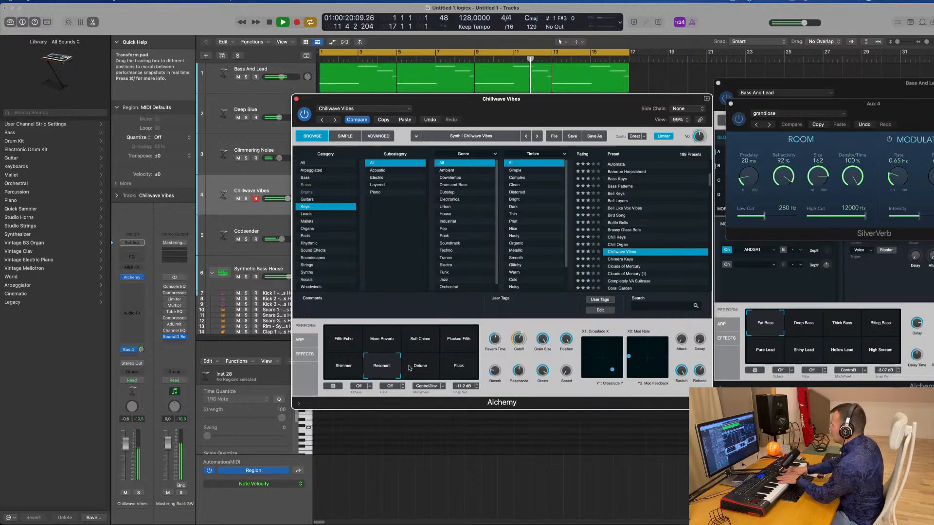
# Compare the Detune, Pluck and Resonant snapshots of Chillwave Vibes while adjusting the track's Bus 4 send and raising its volume
pyautogui.click(142, 357)
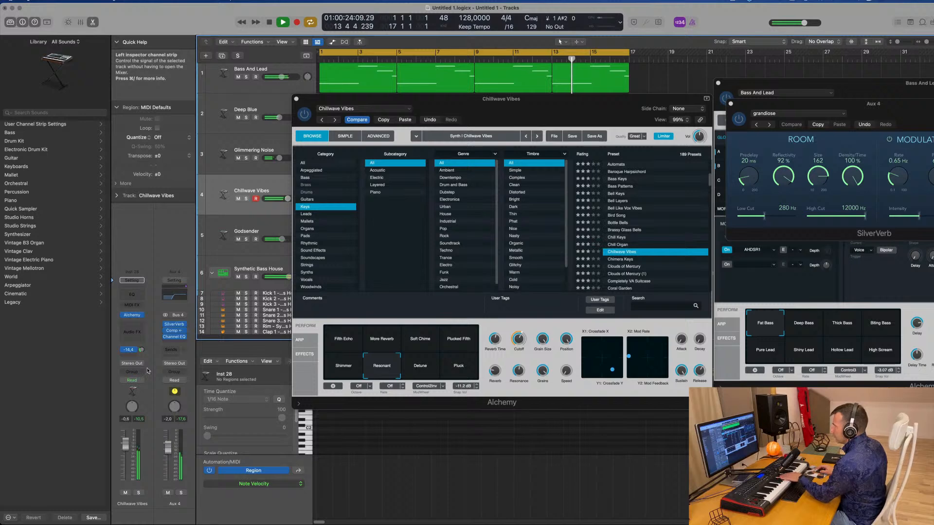
pyautogui.click(419, 368)
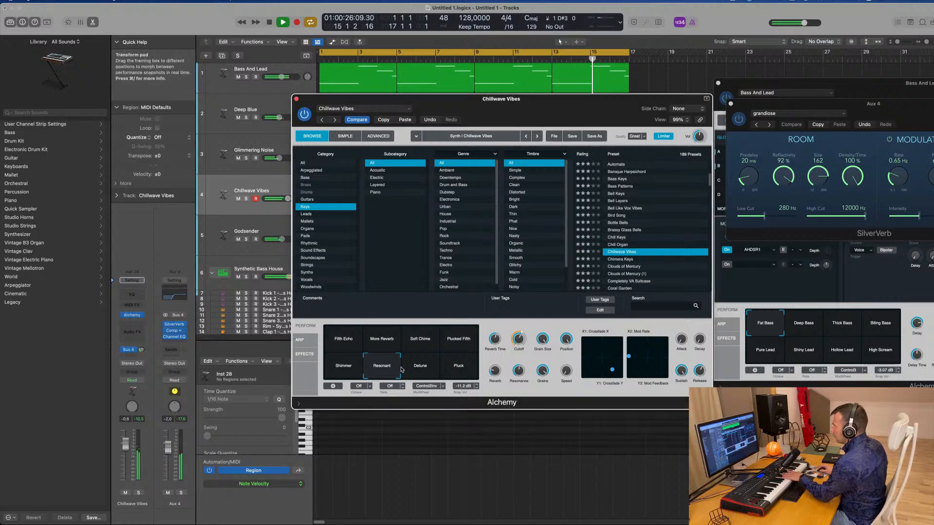
pyautogui.click(460, 375)
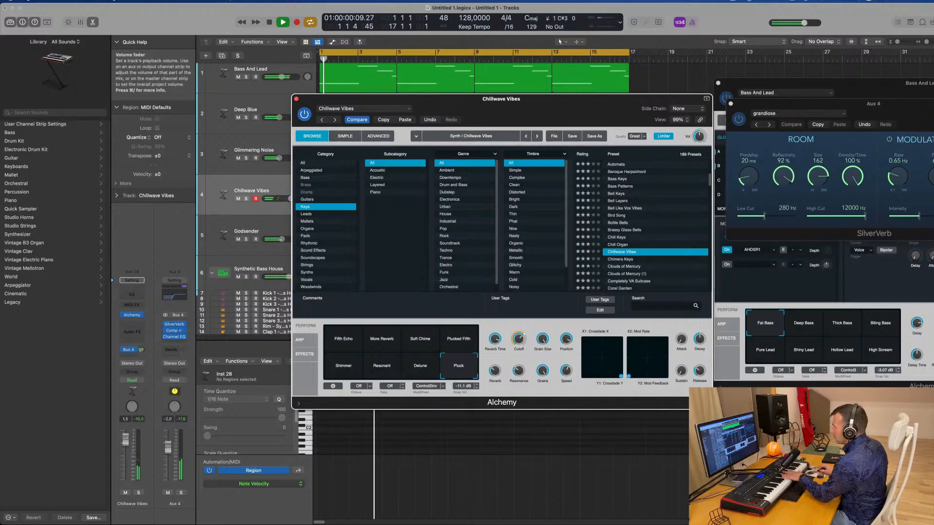
pyautogui.moveTo(125, 444); pyautogui.dragTo(127, 440)
pyautogui.click(377, 372)
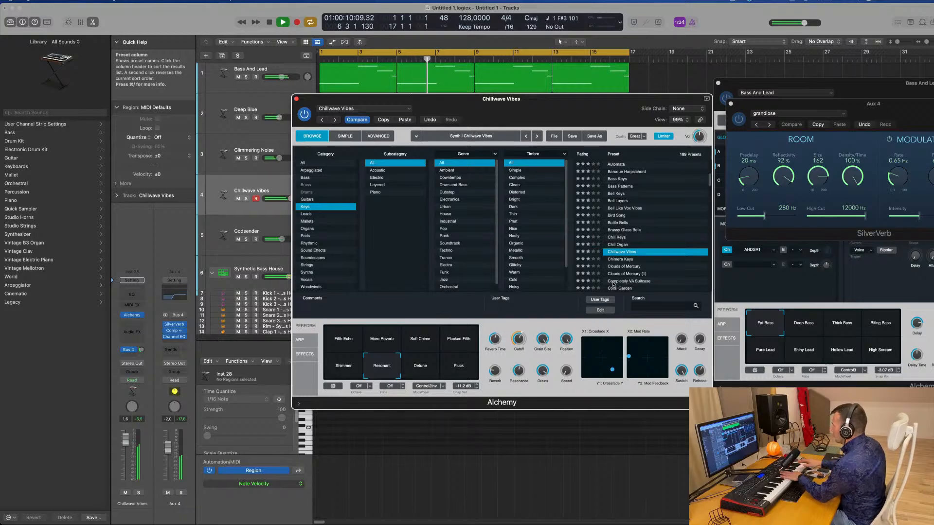
# Adjust the track's Bus 4 send while auditioning Chimera Keys with its Synth Keys, Bell Keys, Unstable Pad, Harsh Pluck and Organ snapshots
pyautogui.click(623, 259)
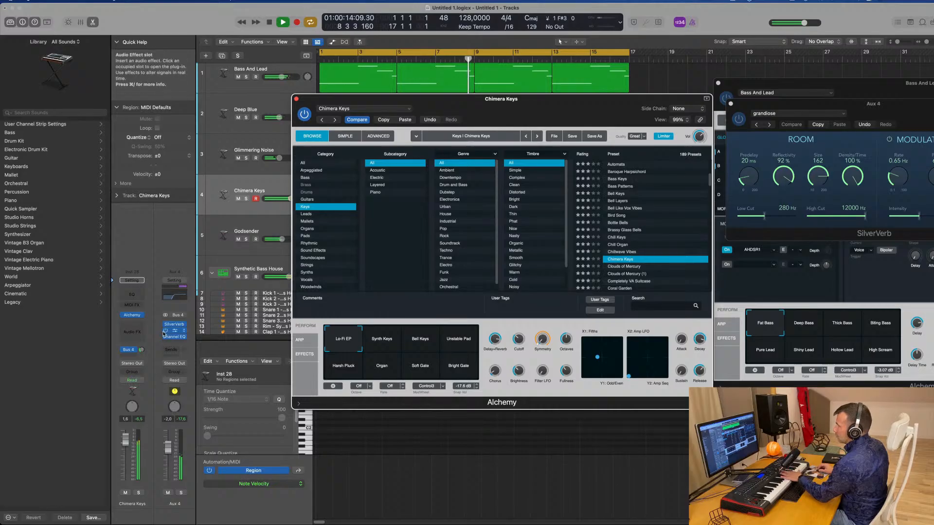
pyautogui.moveTo(145, 337); pyautogui.dragTo(145, 334)
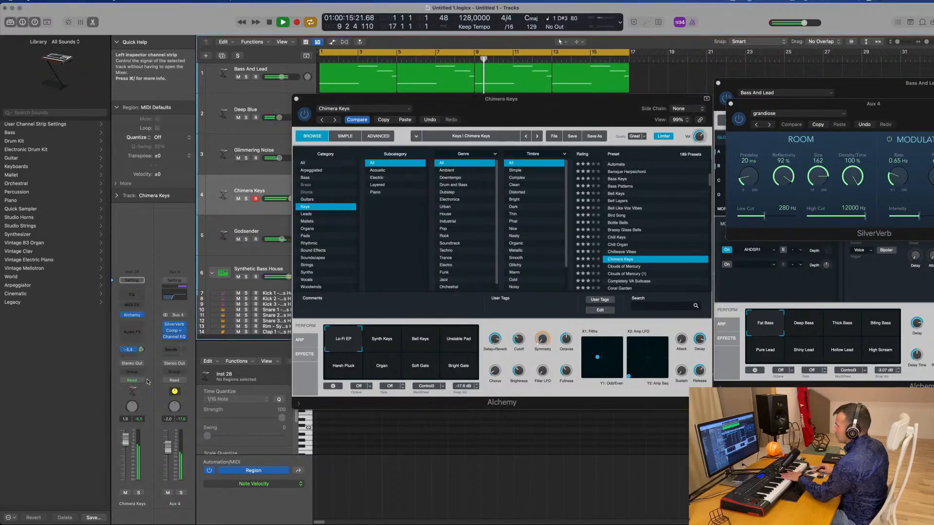
pyautogui.click(390, 350)
pyautogui.click(421, 349)
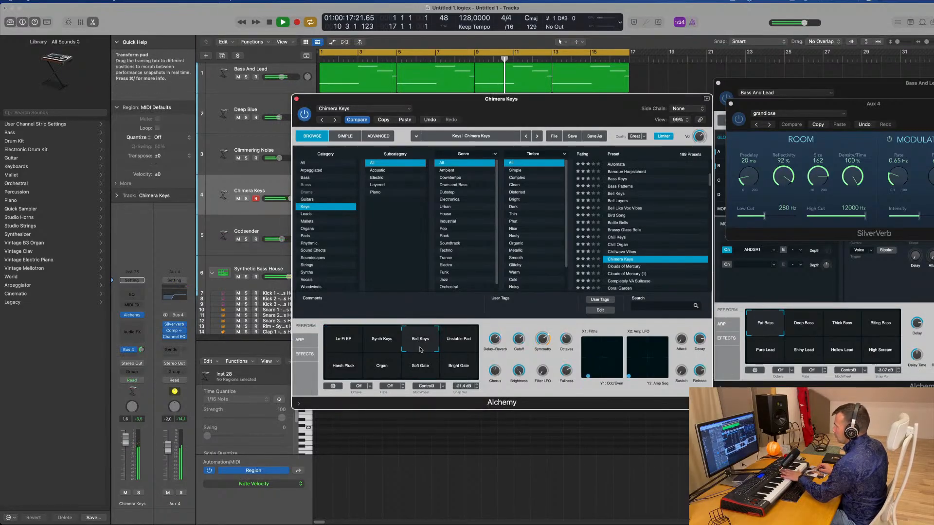
pyautogui.click(451, 342)
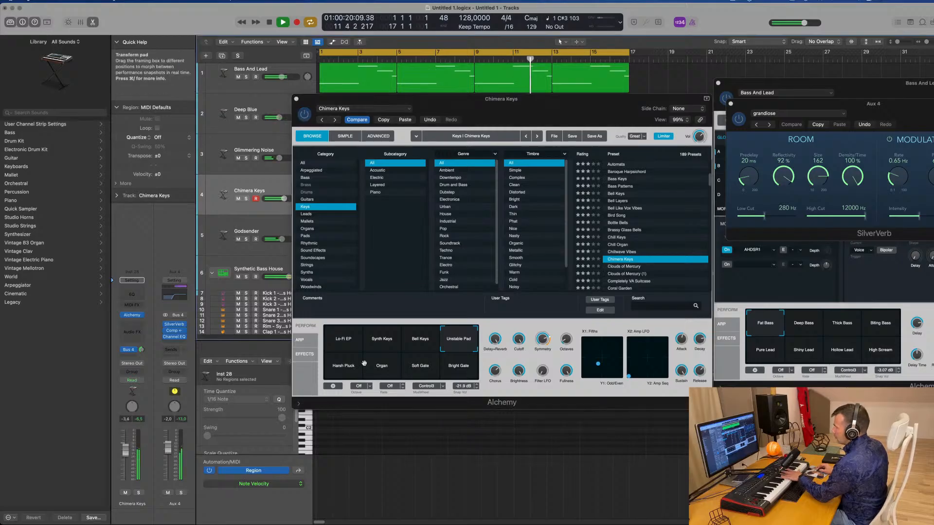
pyautogui.click(344, 370)
pyautogui.click(383, 372)
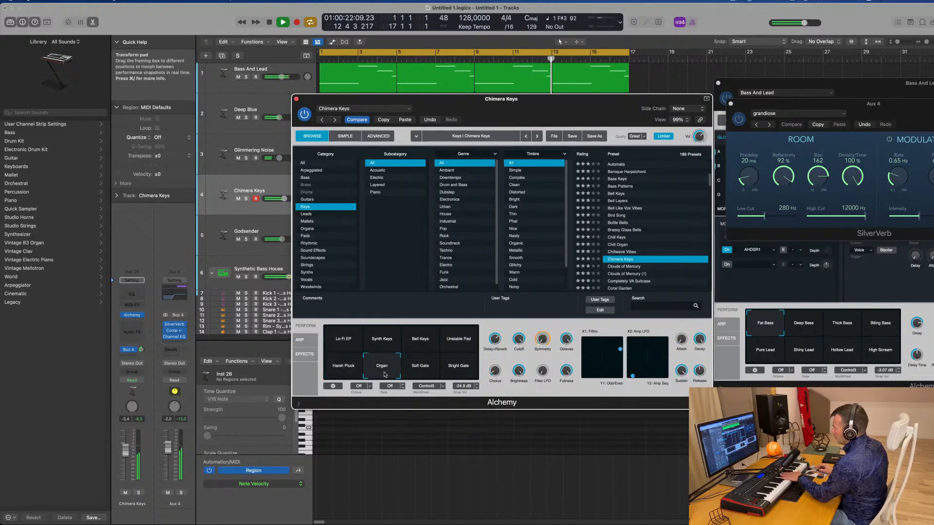
# Set the track's volume to -2.1 dB and load the Clouds of Mercury preset with its Ancient Plucks snapshot
pyautogui.moveTo(125, 450); pyautogui.dragTo(125, 448)
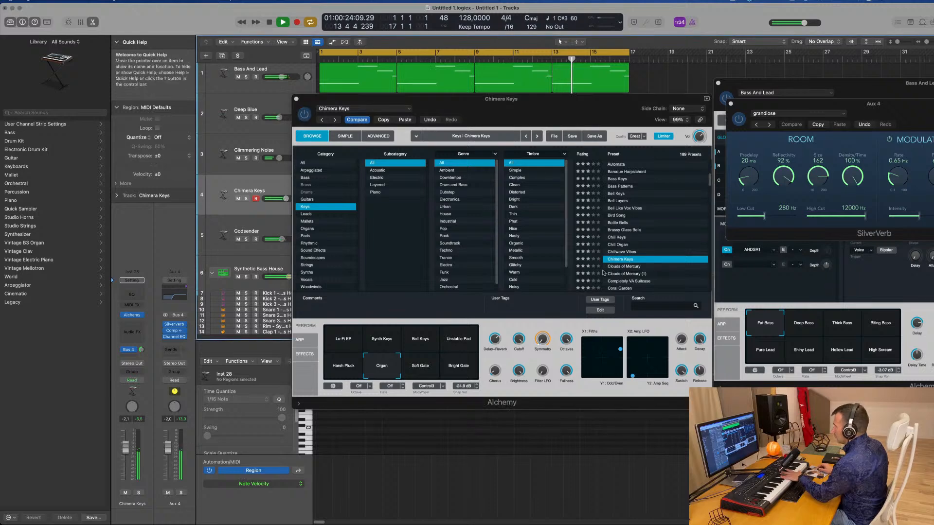
pyautogui.click(627, 267)
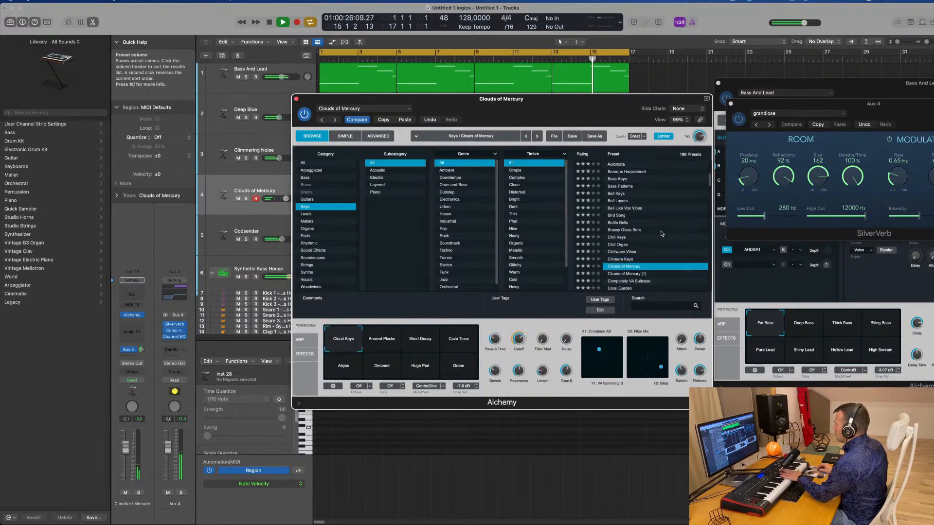
pyautogui.click(388, 341)
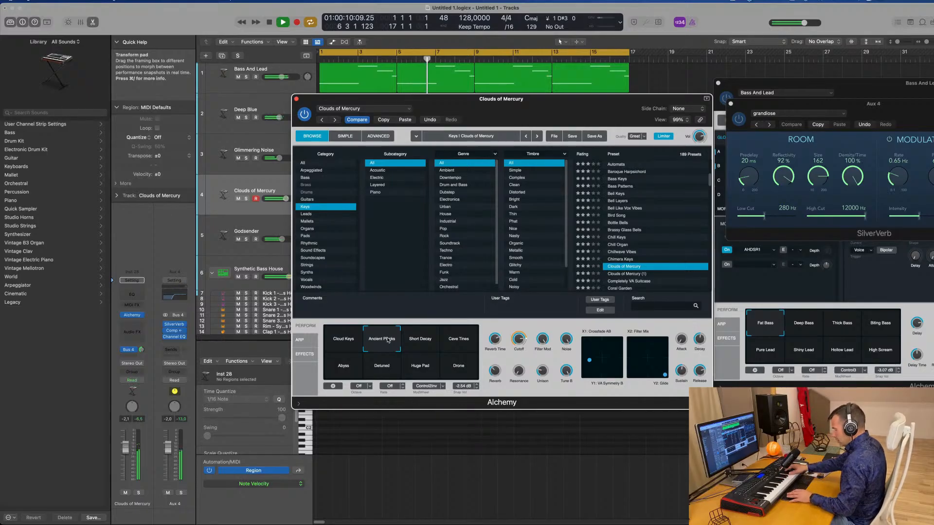
# Record a plucked melody on the Clouds of Mercury track from bar 1 to about bar 11 and play it back
pyautogui.press('r')
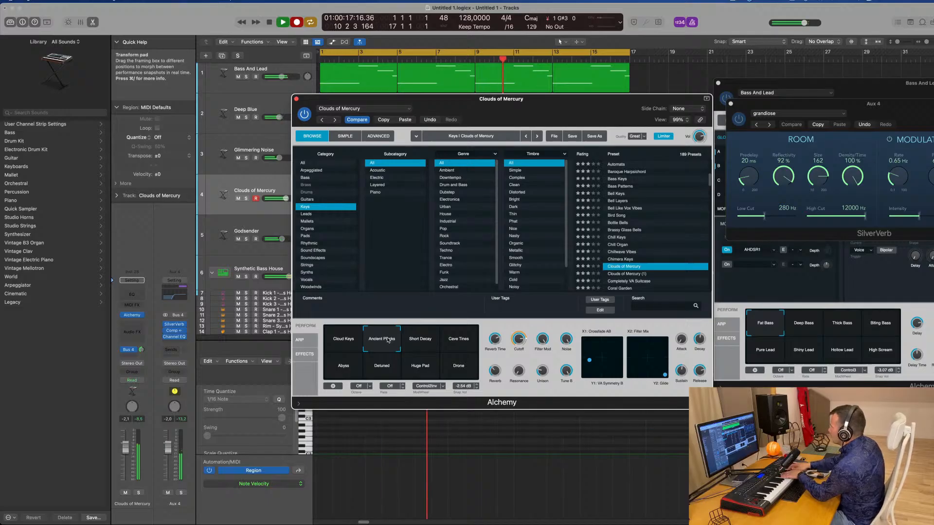
pyautogui.press('space')
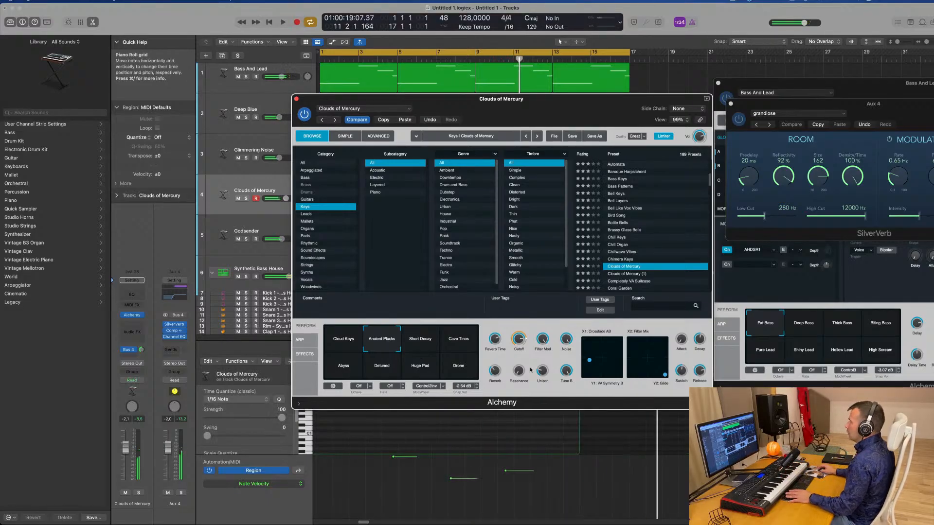
pyautogui.press('space')
# Move the Alchemy window aside and show the first four bars of the recorded Clouds of Mercury region in the Piano Roll
pyautogui.moveTo(396, 99); pyautogui.dragTo(715, 66)
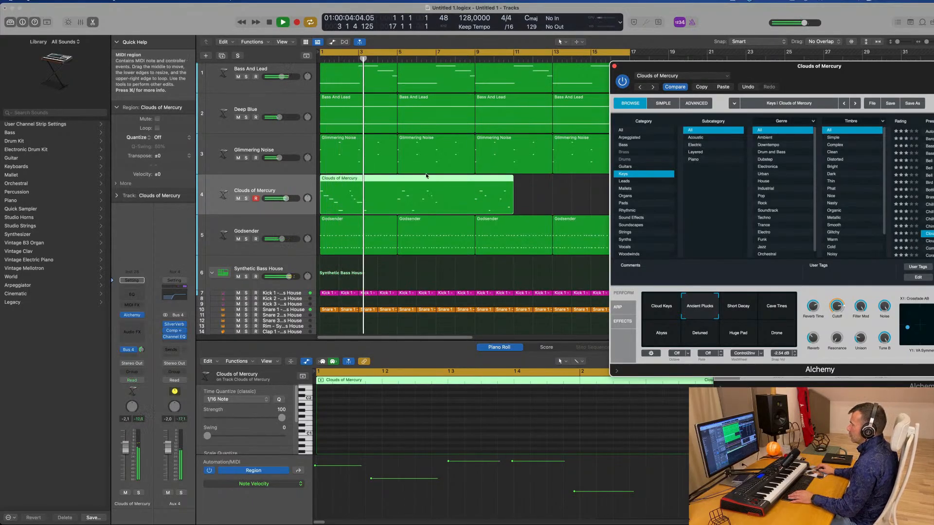
pyautogui.press('e')
pyautogui.doubleClick(428, 190)
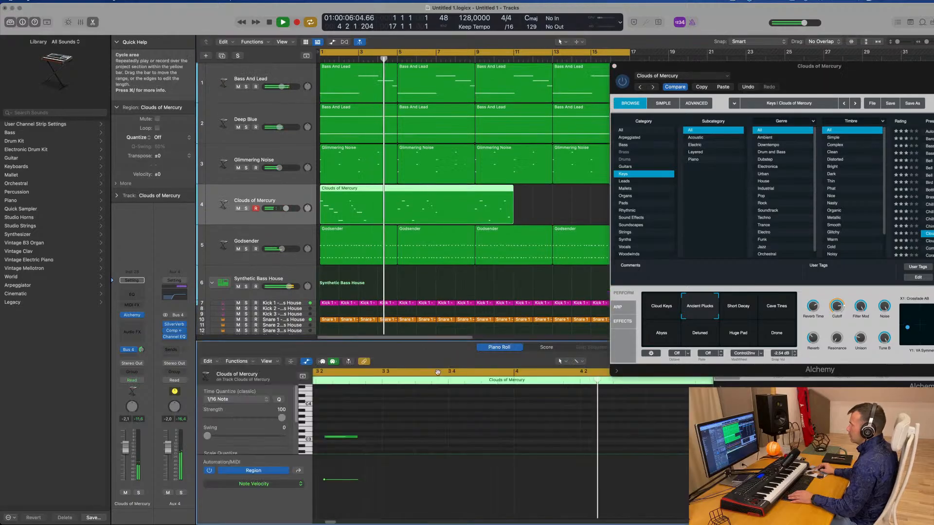
pyautogui.hscroll(-10, 512, 430)
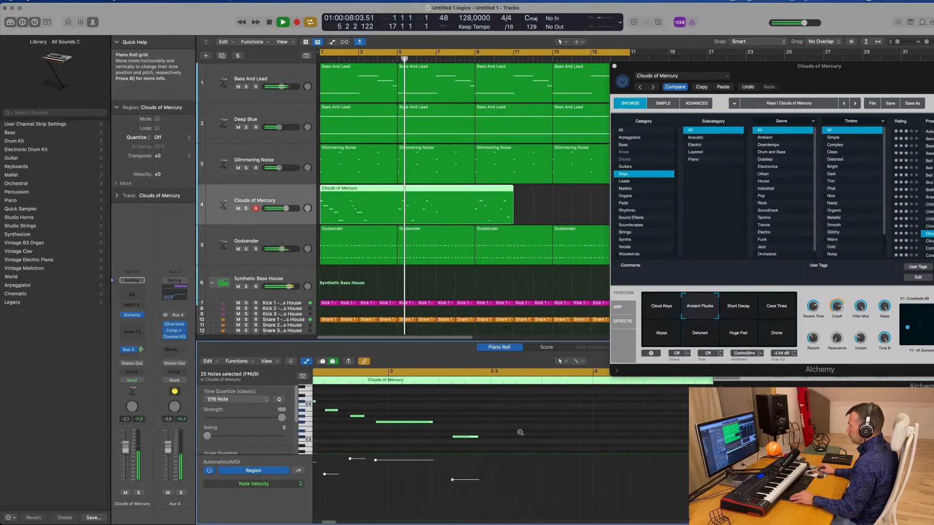
pyautogui.scroll(4, 607, 434)
pyautogui.scroll(-2, 607, 434)
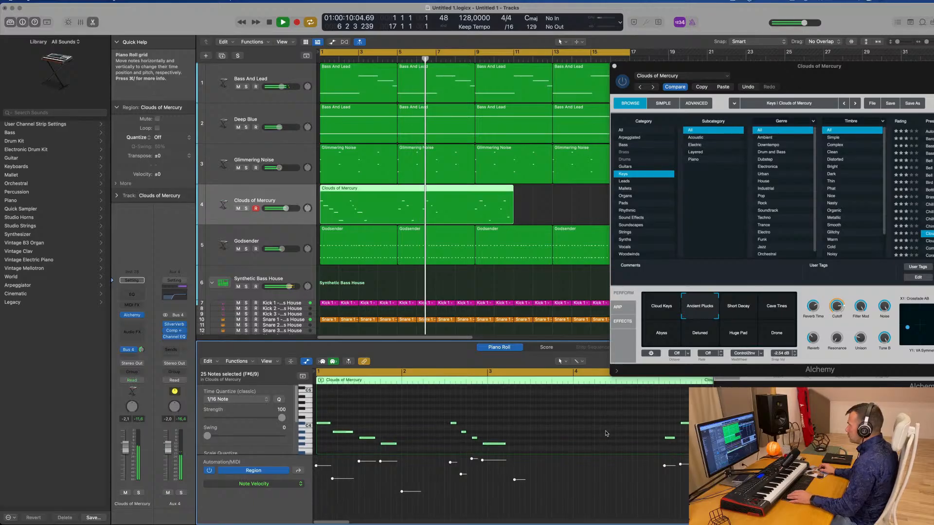
pyautogui.press('Return')
# Move the short high note from bar 2 to bar 5 and delete it, and shift the note just after it to the start of bar 5
pyautogui.click(468, 425)
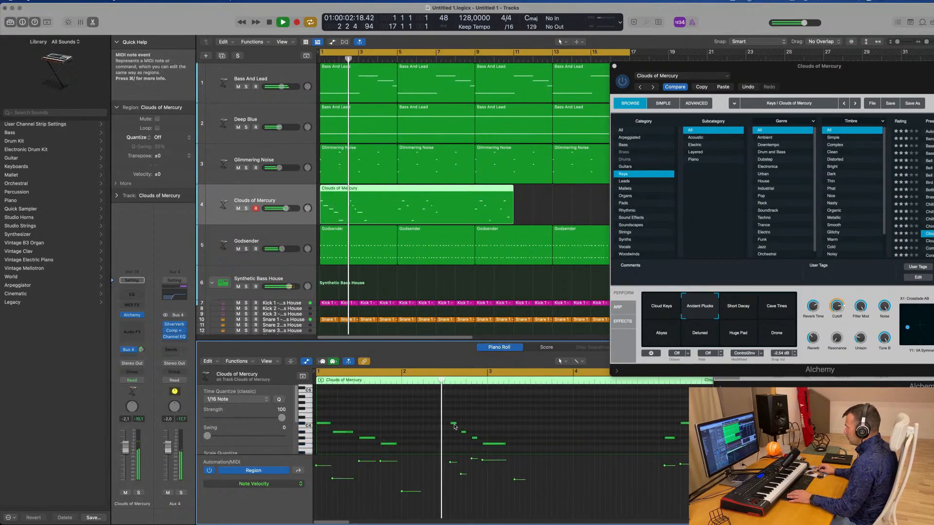
pyautogui.moveTo(454, 424); pyautogui.dragTo(661, 427)
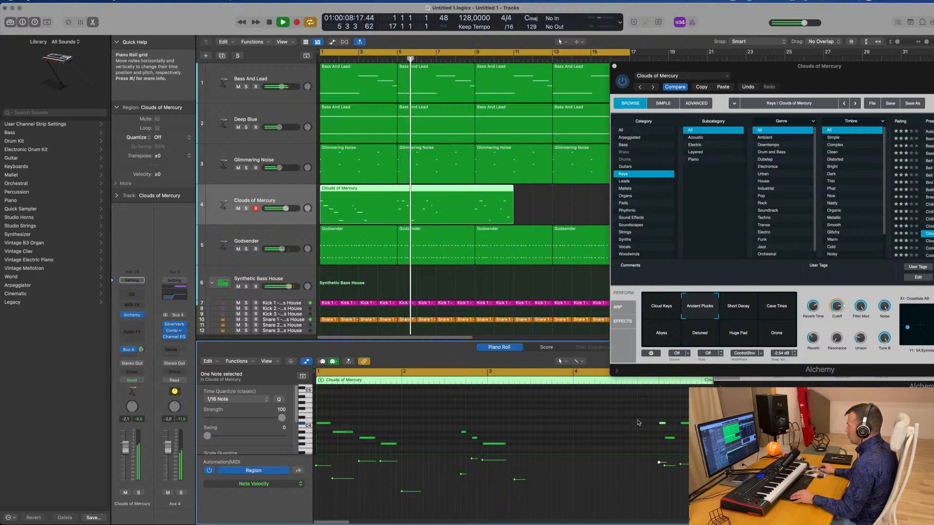
pyautogui.scroll(-3, 613, 428)
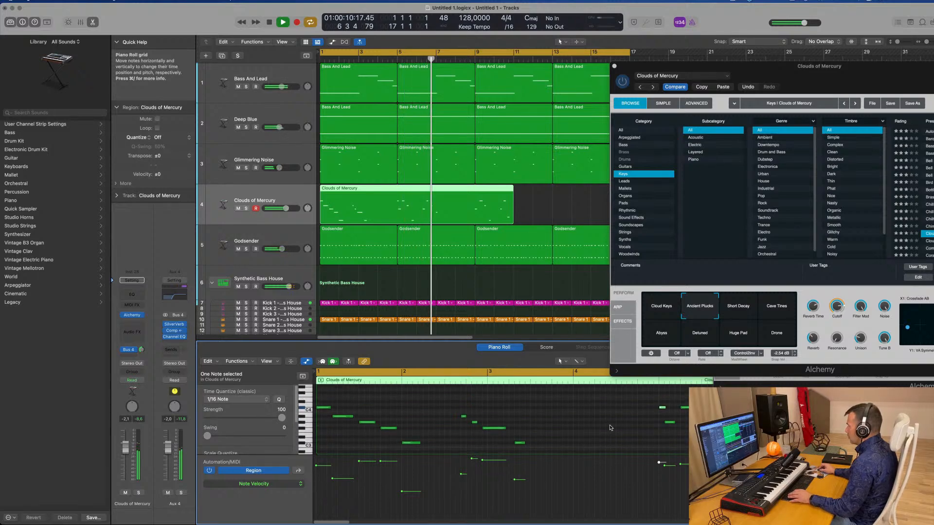
pyautogui.press('BackSpace')
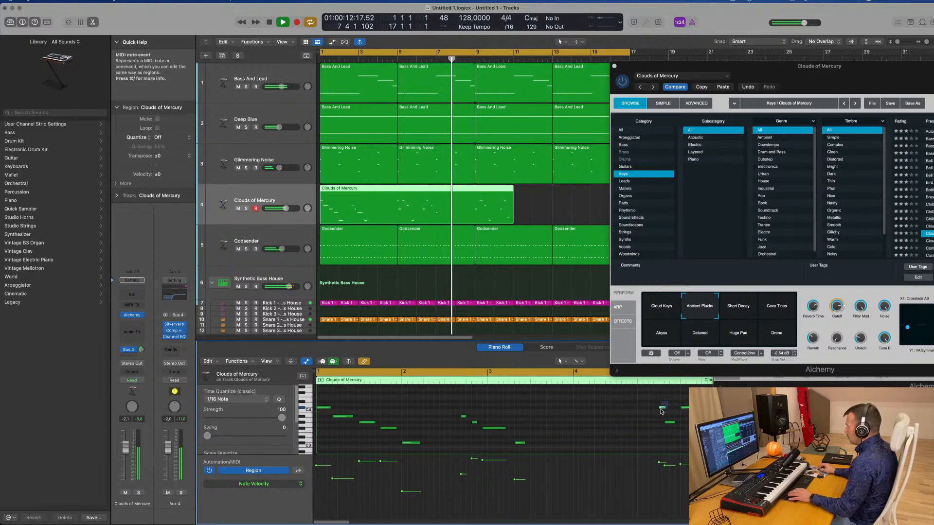
pyautogui.click(671, 423)
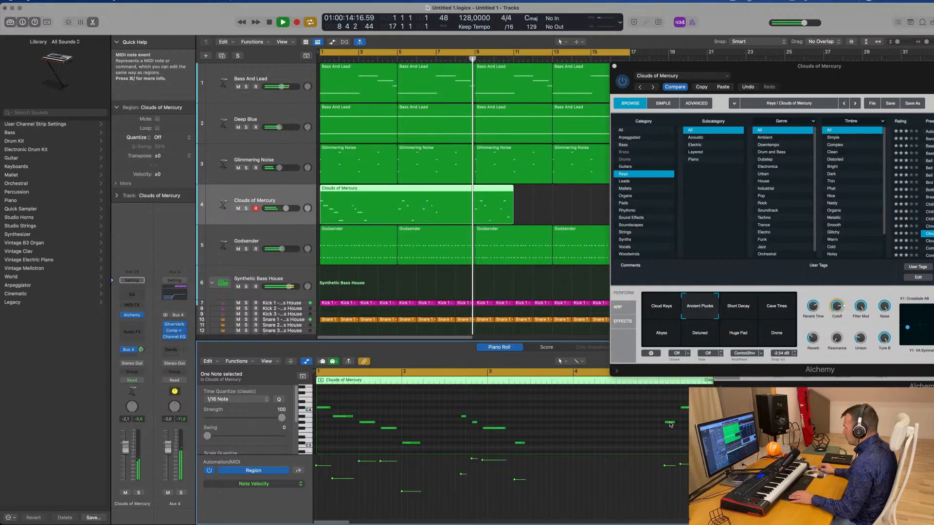
pyautogui.press('Return')
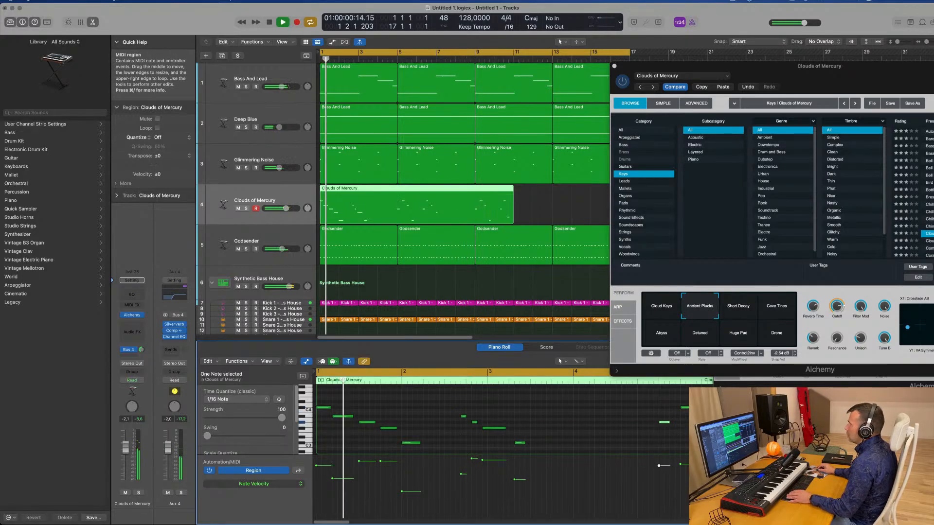
# Play the Clouds of Mercury melody from bar 5, nudge a note in bar 6 slightly earlier, and replay from the start
pyautogui.click(396, 59)
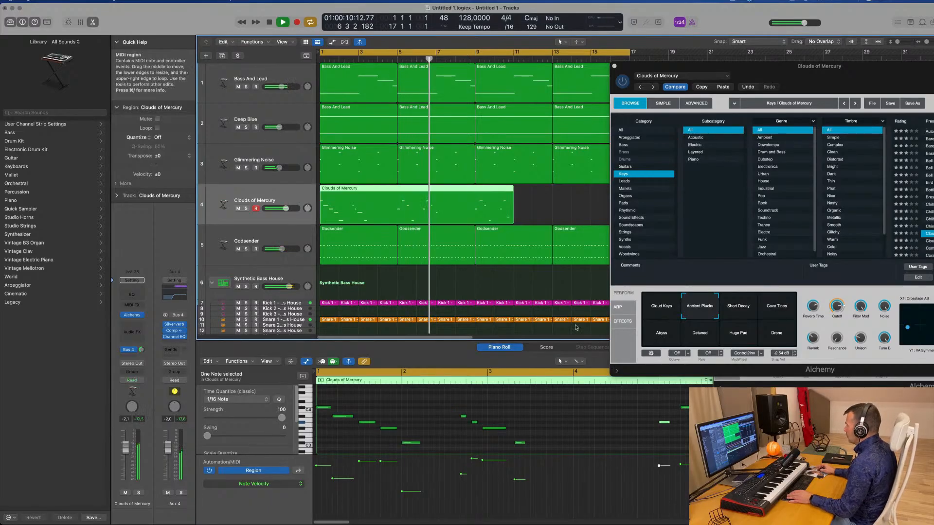
pyautogui.click(759, 431)
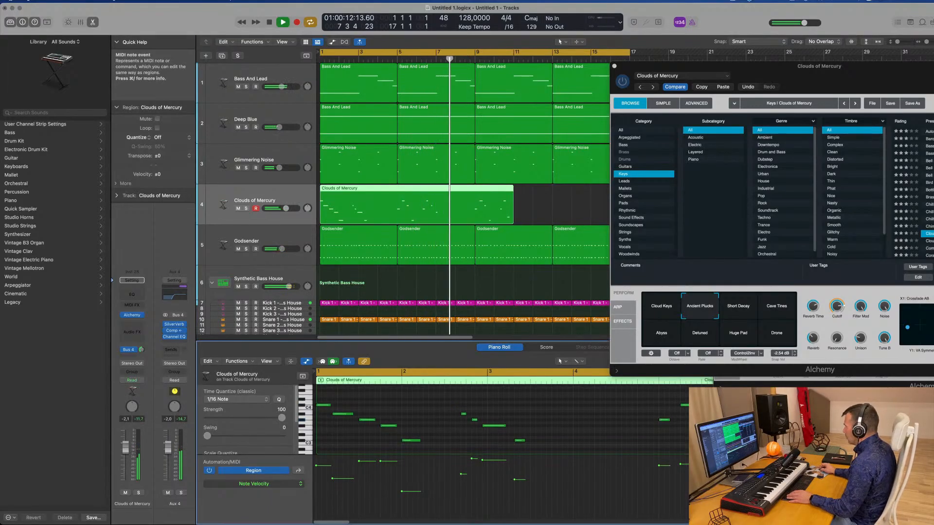
pyautogui.moveTo(773, 420); pyautogui.dragTo(771, 420)
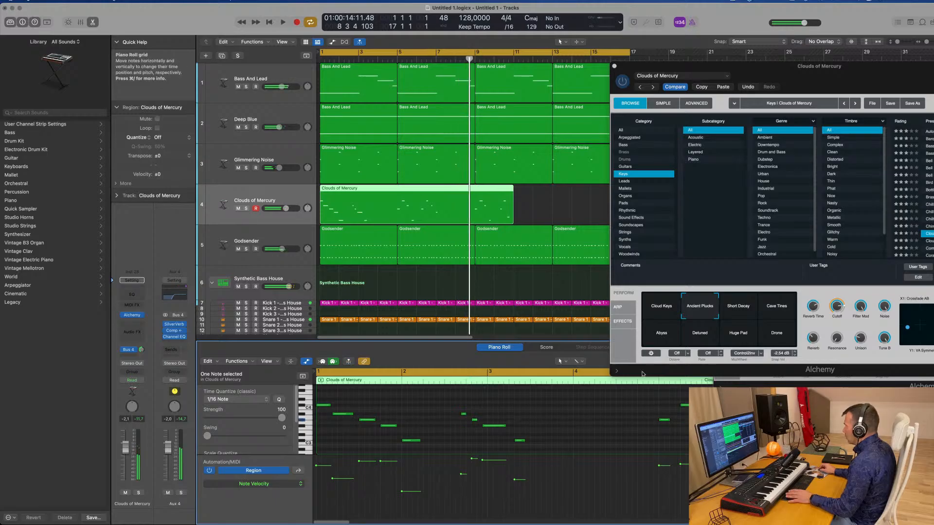
pyautogui.press('Return')
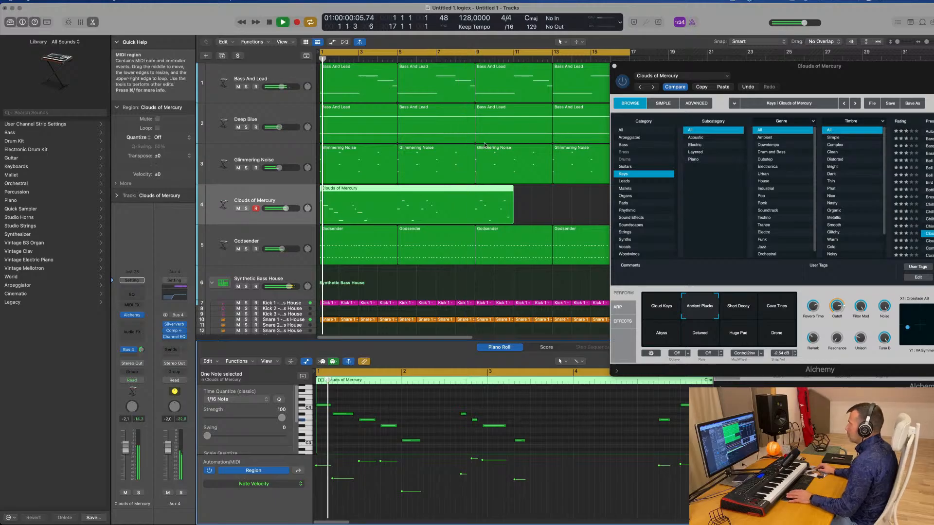
# Split the Clouds of Mercury region at bar 5, delete its first four bars, and move the remaining part to bar 1
pyautogui.keyDown('super'); pyautogui.doubleClick(396, 192); pyautogui.keyUp('super')
pyautogui.click(376, 191)
pyautogui.press('Delete')
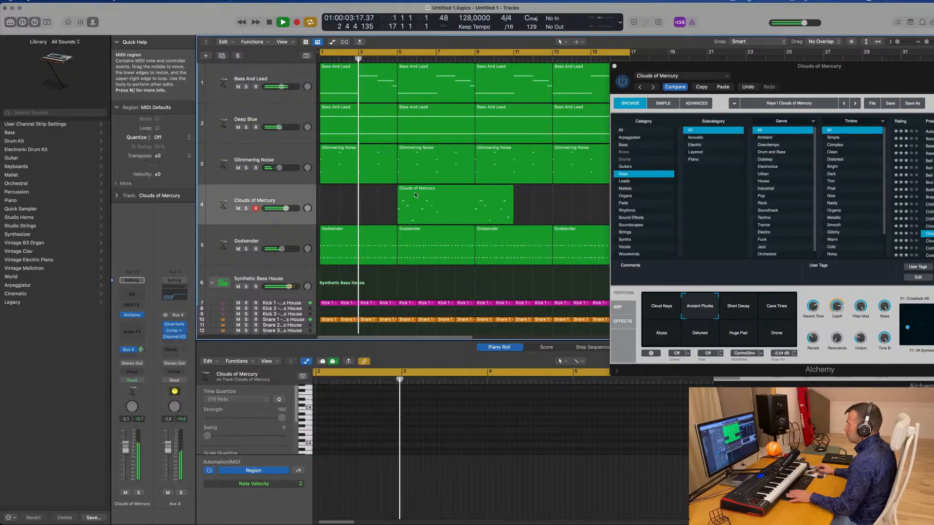
pyautogui.moveTo(437, 193); pyautogui.dragTo(359, 193)
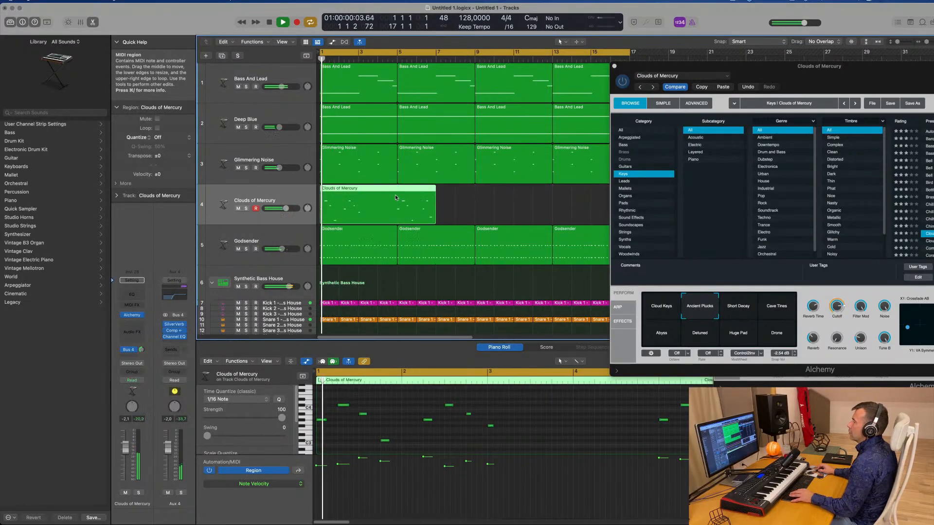
# Trim the Clouds of Mercury region to four bars by splitting it at bar 5 and deleting the remainder, and replay it
pyautogui.keyDown('super'); pyautogui.doubleClick(397, 192); pyautogui.keyUp('super')
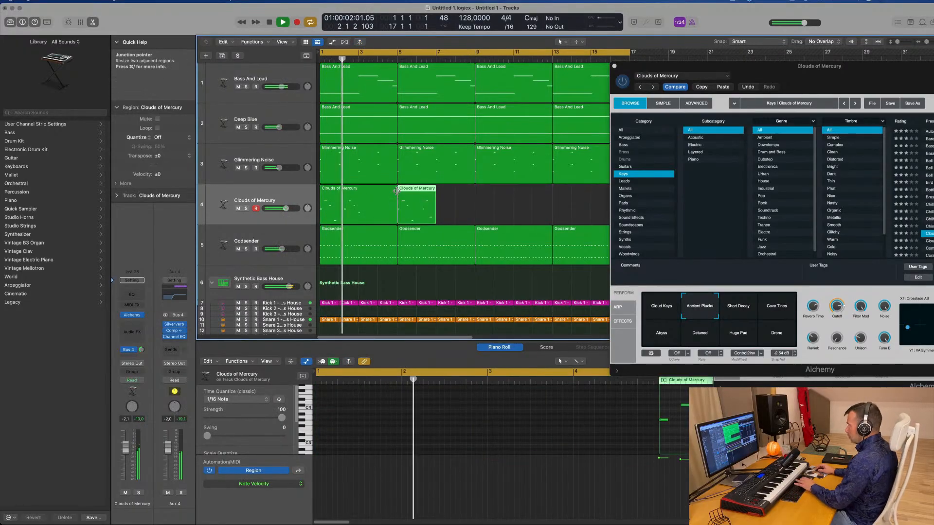
pyautogui.press('Delete')
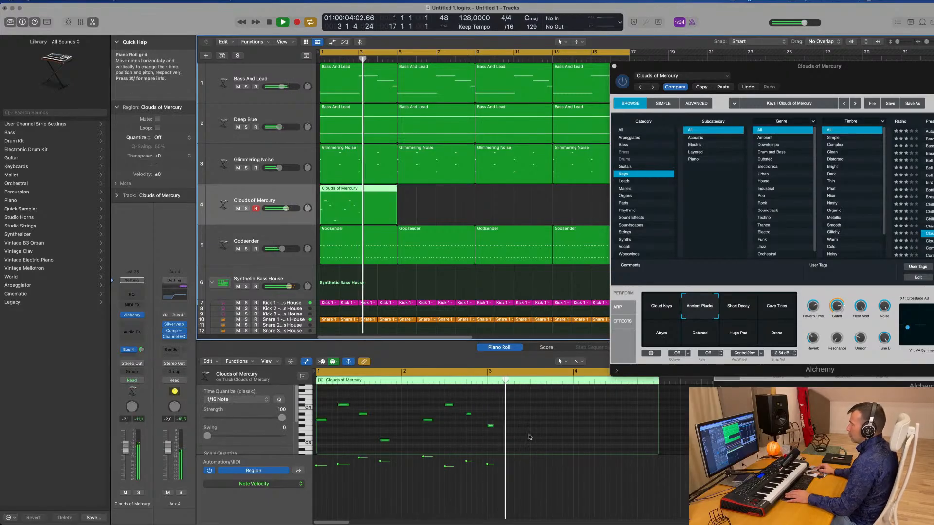
pyautogui.press('Return')
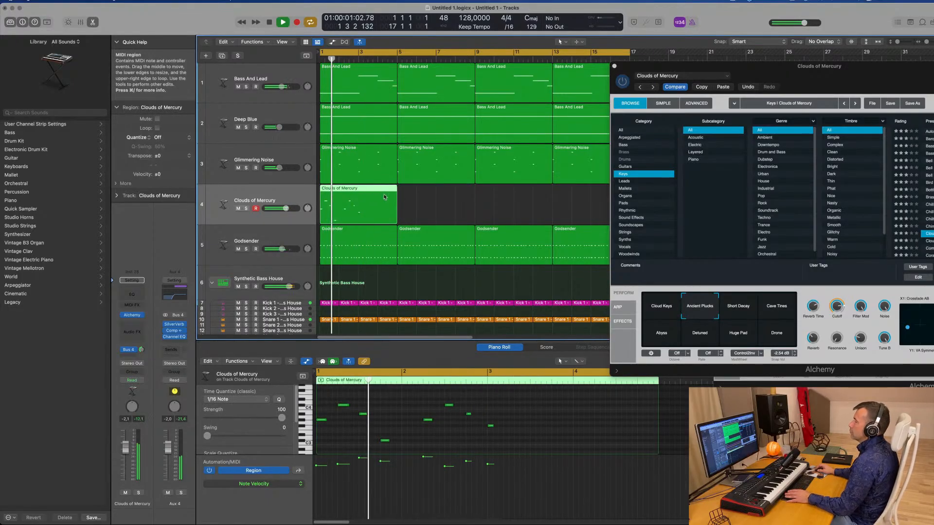
pyautogui.press('Return')
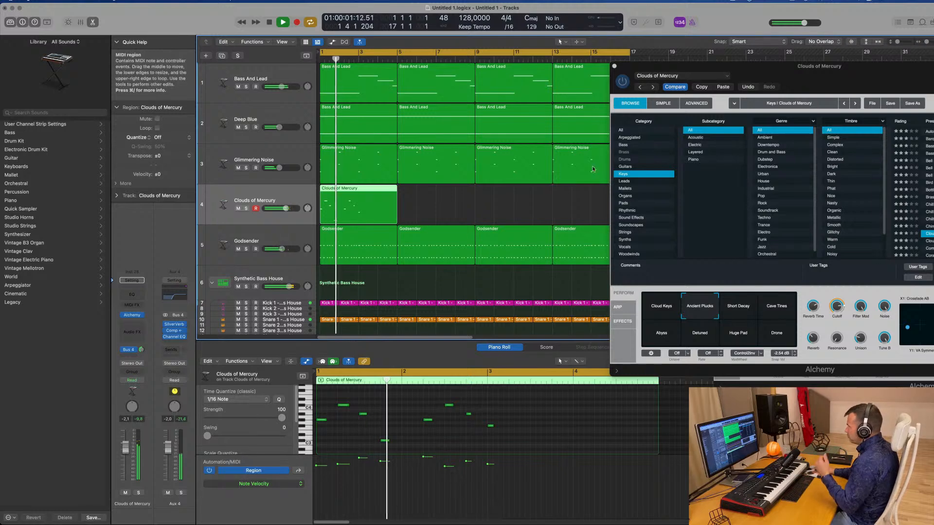
# Audition Alchemy's Short Decay, Cave Tines, Abyss, Detuned, Huge Pad, Drone and Cloud Keys snapshots against the melody, and go back to Ancient Plucks
pyautogui.moveTo(739, 281); pyautogui.dragTo(515, 286)
pyautogui.click(519, 311)
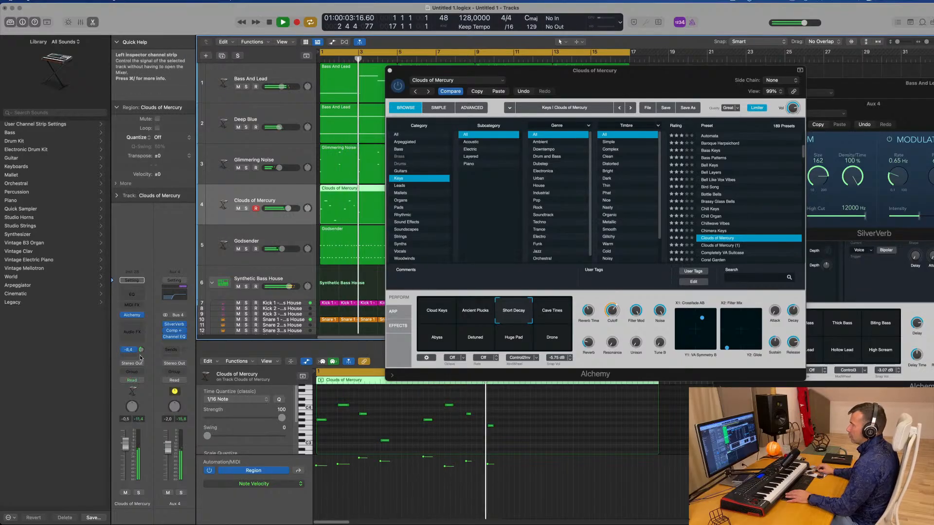
pyautogui.press('space')
pyautogui.press('space')
pyautogui.click(550, 312)
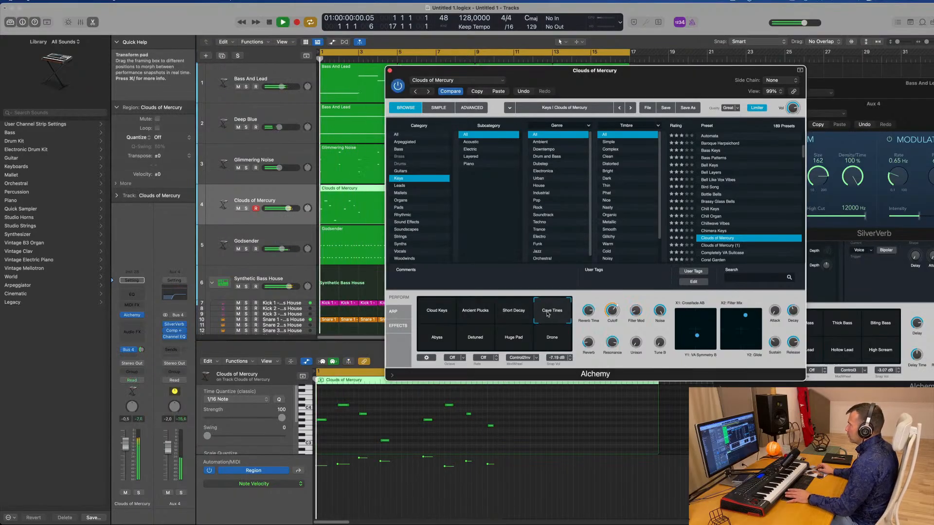
pyautogui.click(436, 344)
pyautogui.click(480, 340)
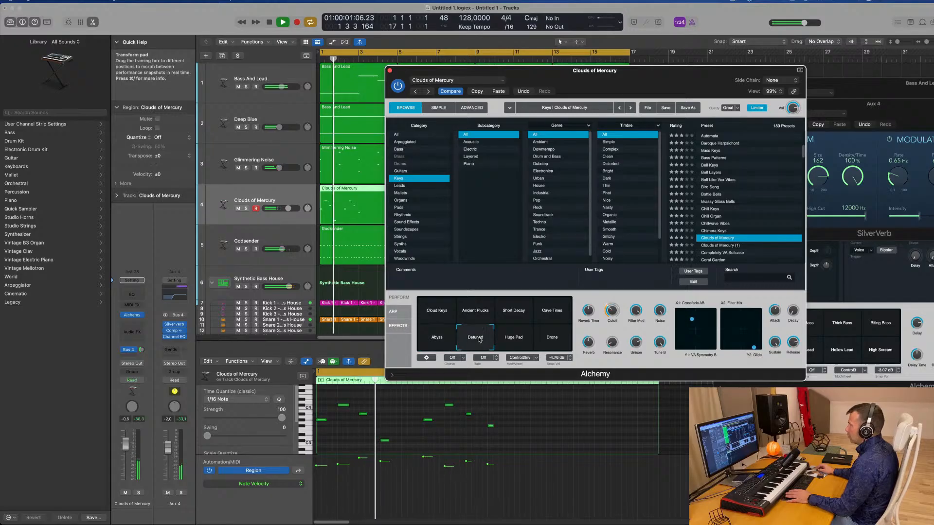
pyautogui.click(506, 339)
pyautogui.click(552, 338)
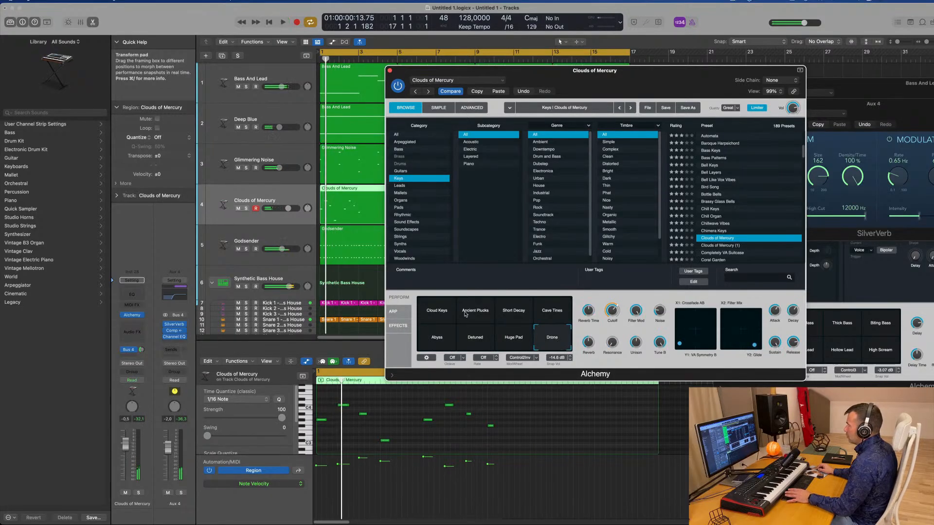
pyautogui.press('space')
pyautogui.click(427, 312)
pyautogui.click(475, 312)
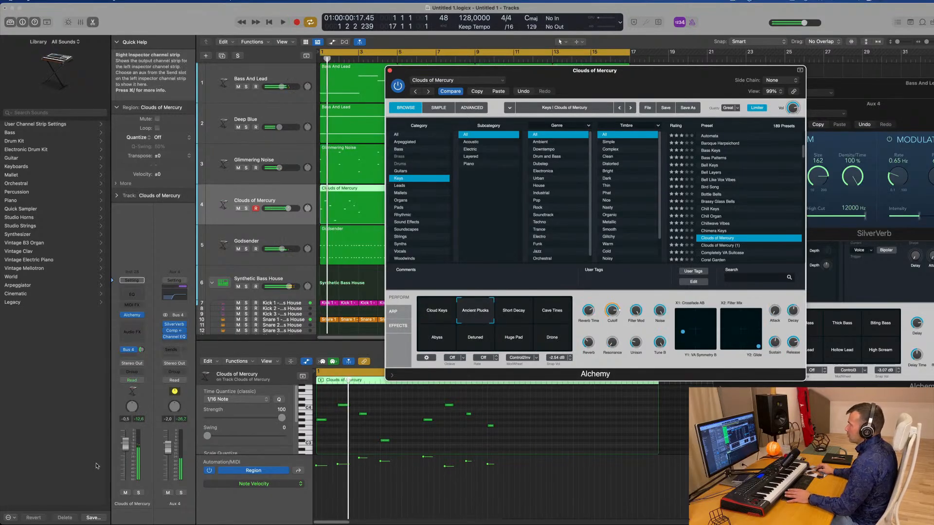
# Lower the Clouds of Mercury track's volume slightly and adjust Alchemy's XY pad 1 while replaying the melody from the start
pyautogui.click(125, 446)
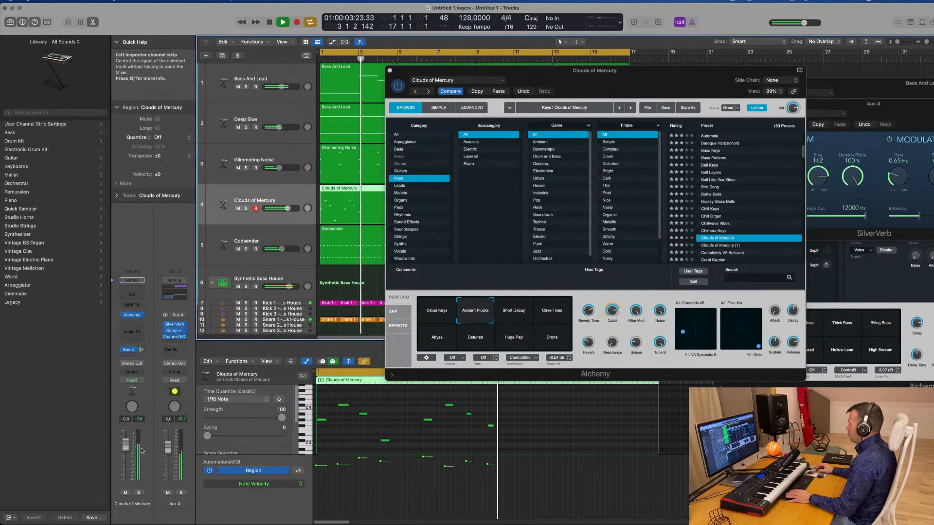
pyautogui.press('space')
pyautogui.press('space')
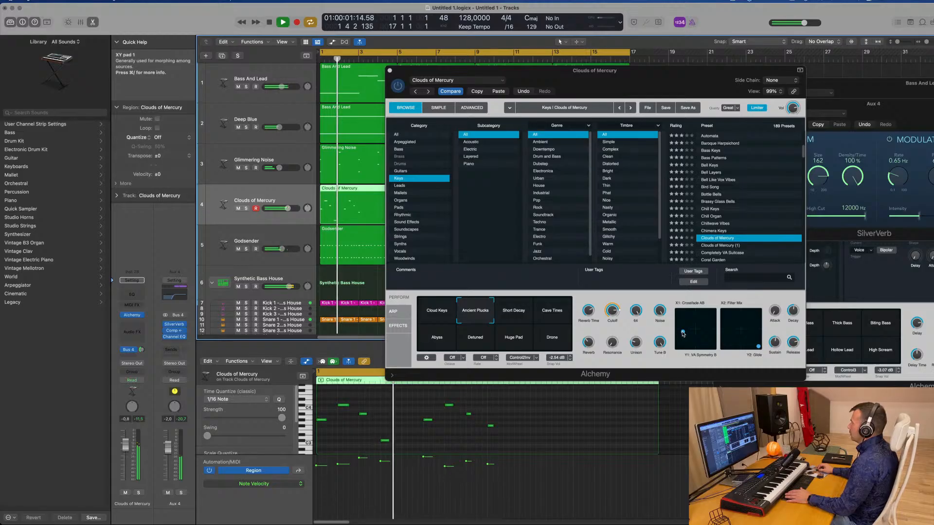
pyautogui.moveTo(683, 335)
pyautogui.mouseDown()
pyautogui.moveTo(707, 326)
pyautogui.moveTo(681, 341)
pyautogui.mouseUp()
pyautogui.press('Return')
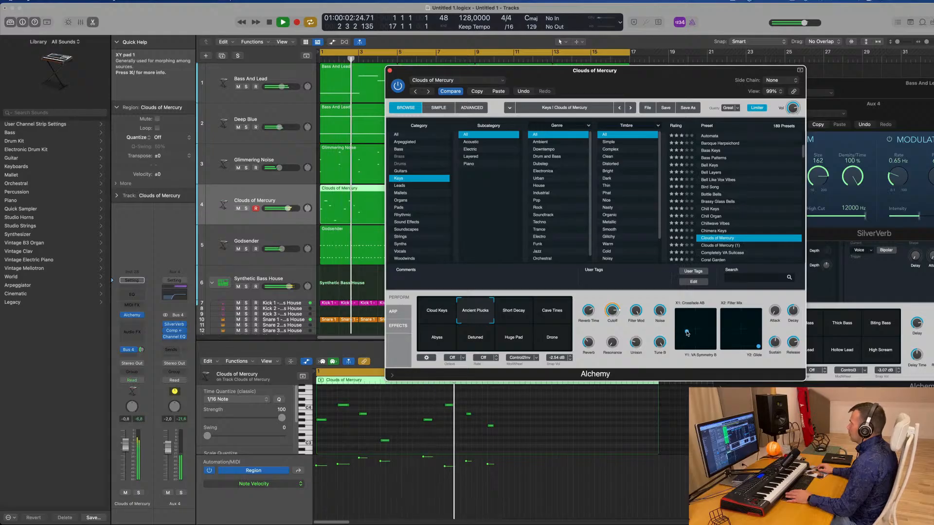
pyautogui.press('Return')
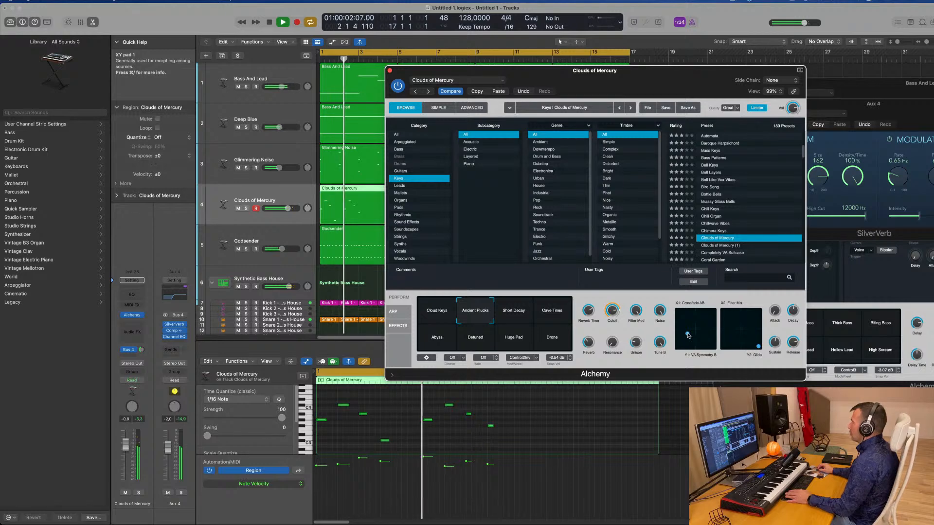
# Use Compare to switch Alchemy back to its last saved setting and replay the melody with that sound
pyautogui.click(450, 91)
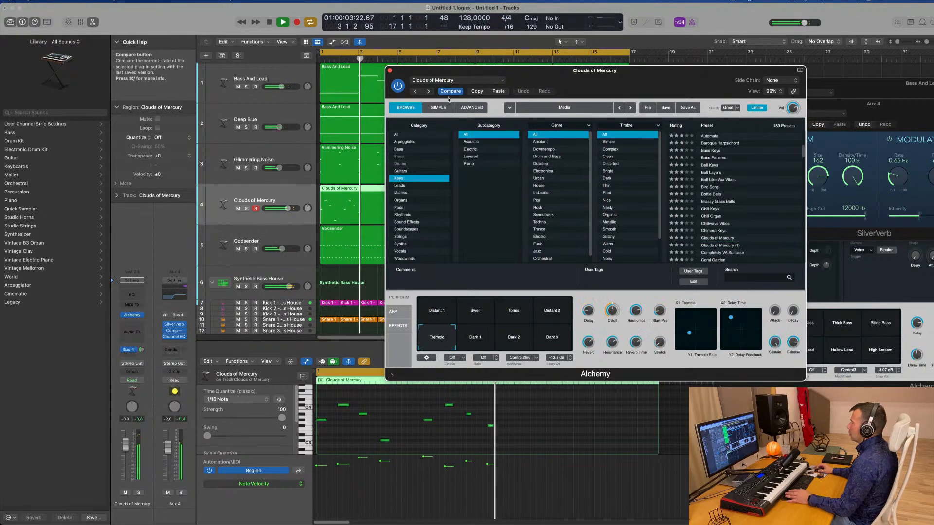
pyautogui.press('Return')
pyautogui.click(410, 295)
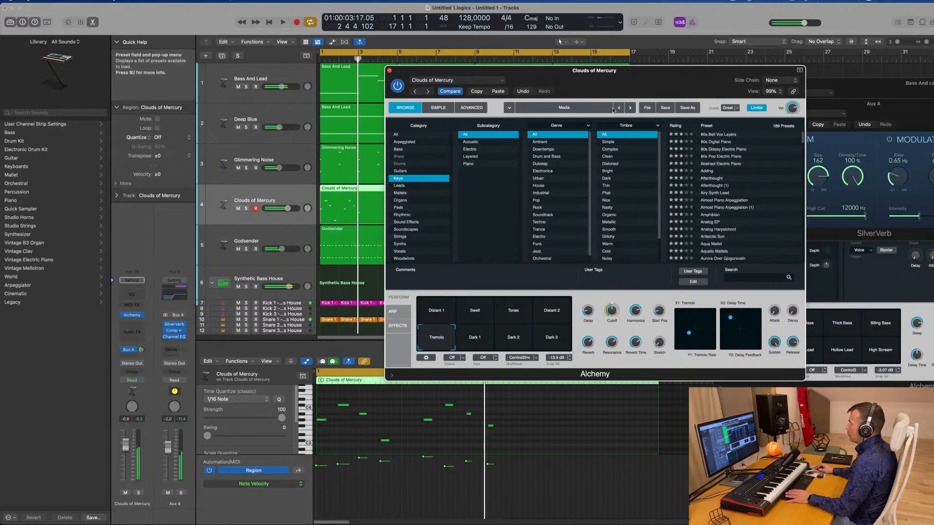
pyautogui.press('Return')
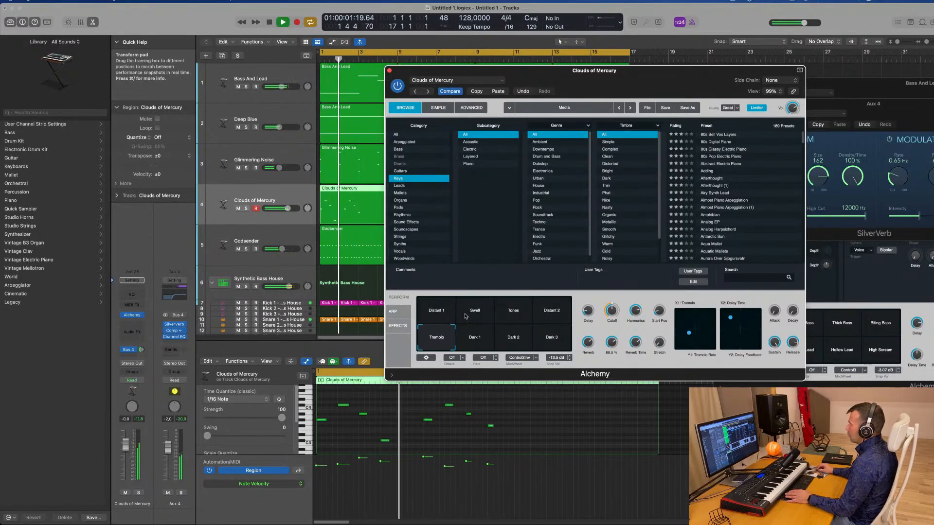
pyautogui.press('Return')
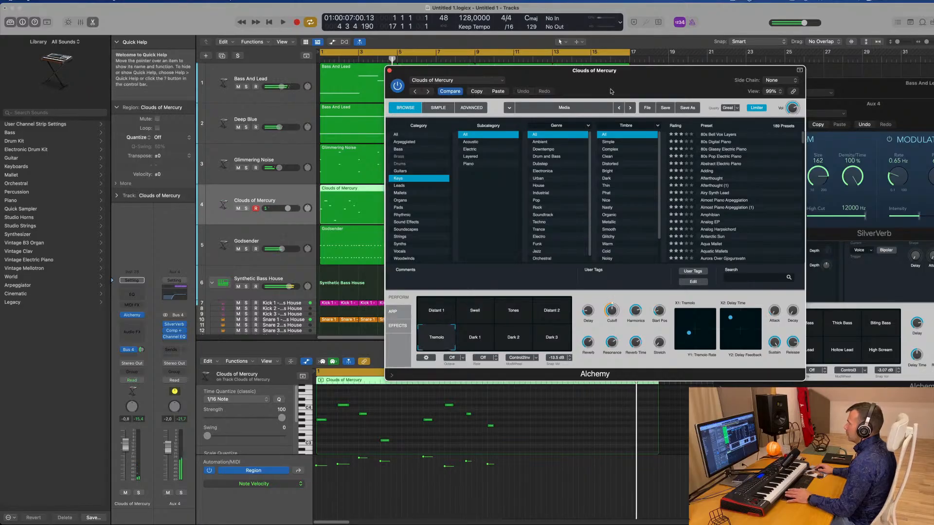
pyautogui.press('Return')
# Audition the Swell, Distant 1 and Tremolo snapshots of the restored Alchemy preset and browse the Keys preset list
pyautogui.moveTo(644, 88); pyautogui.dragTo(630, 98)
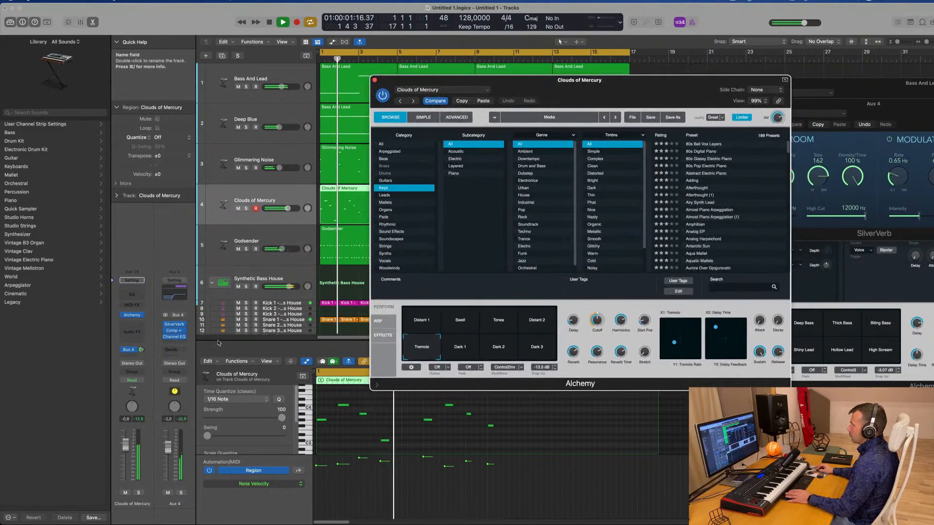
pyautogui.click(458, 326)
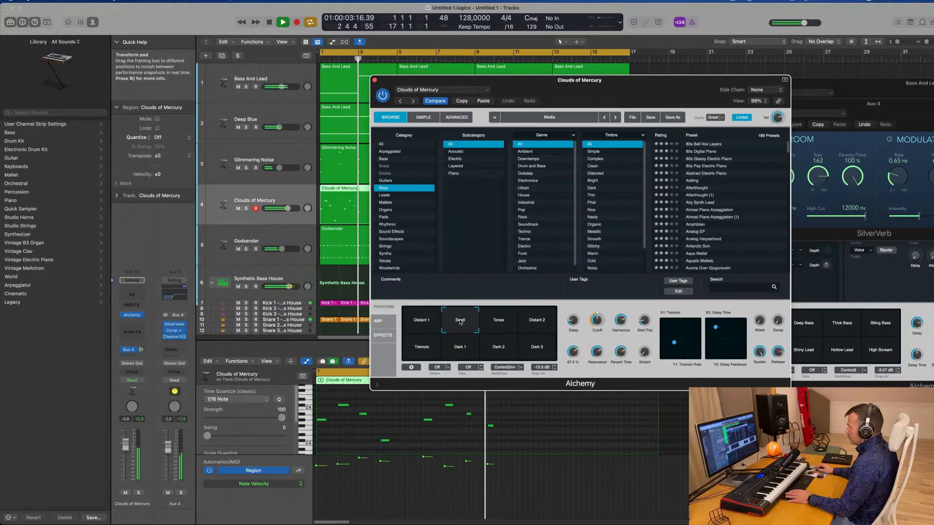
pyautogui.press('space')
pyautogui.click(432, 326)
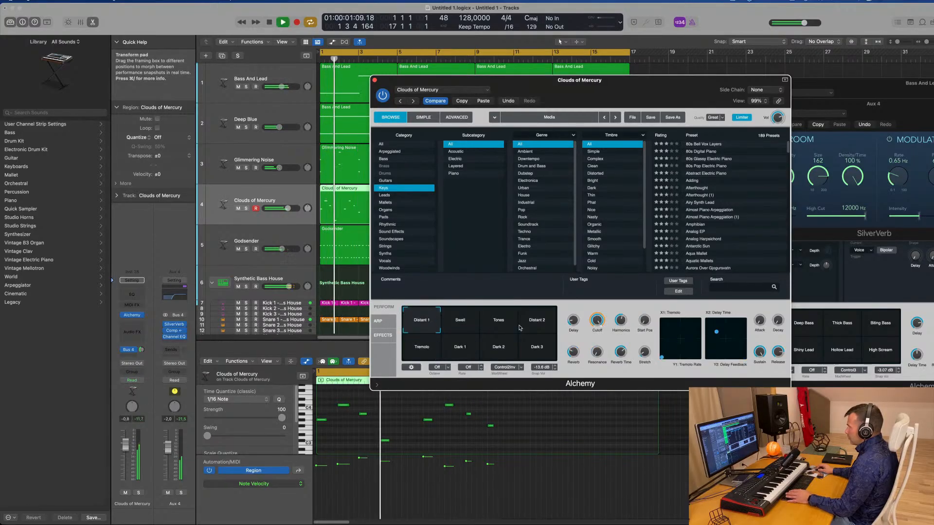
pyautogui.click(416, 356)
pyautogui.moveTo(539, 85); pyautogui.dragTo(518, 84)
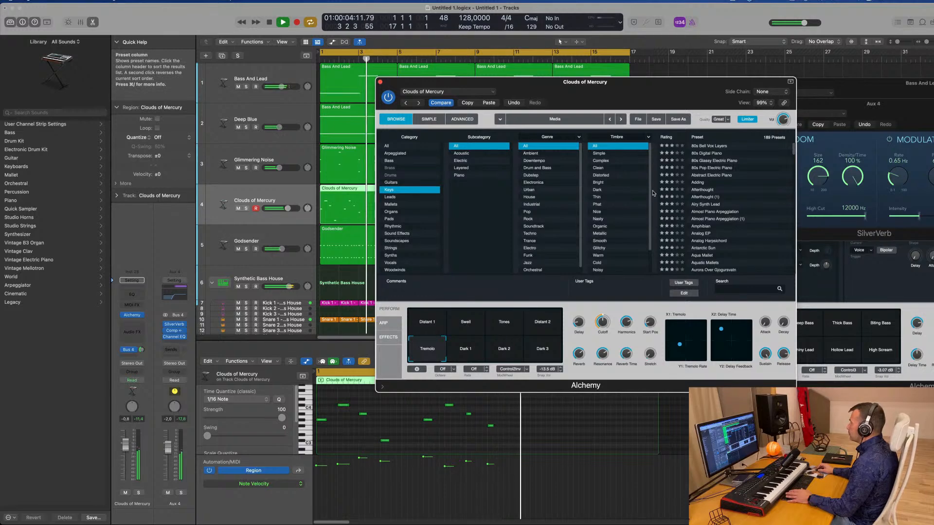
pyautogui.scroll(-5, 773, 209)
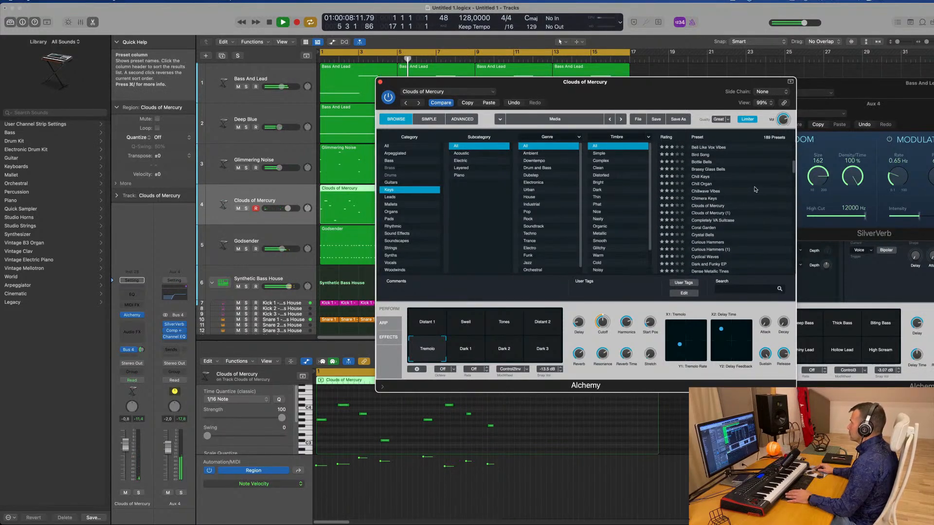
# Undo Alchemy's snapshot changes one by one back to Tremolo, replaying the melody to compare the sounds
pyautogui.click(513, 103)
pyautogui.press('Return')
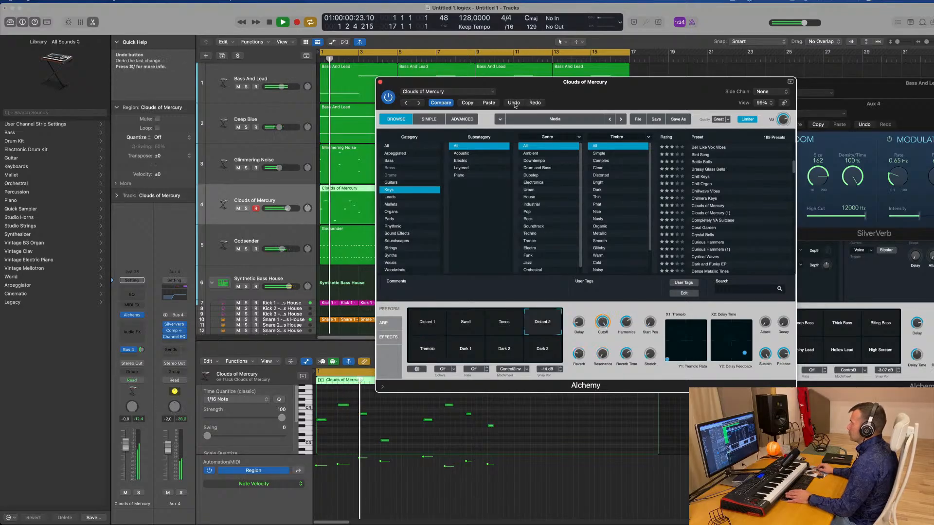
pyautogui.click(514, 104)
pyautogui.press('space')
pyautogui.click(515, 105)
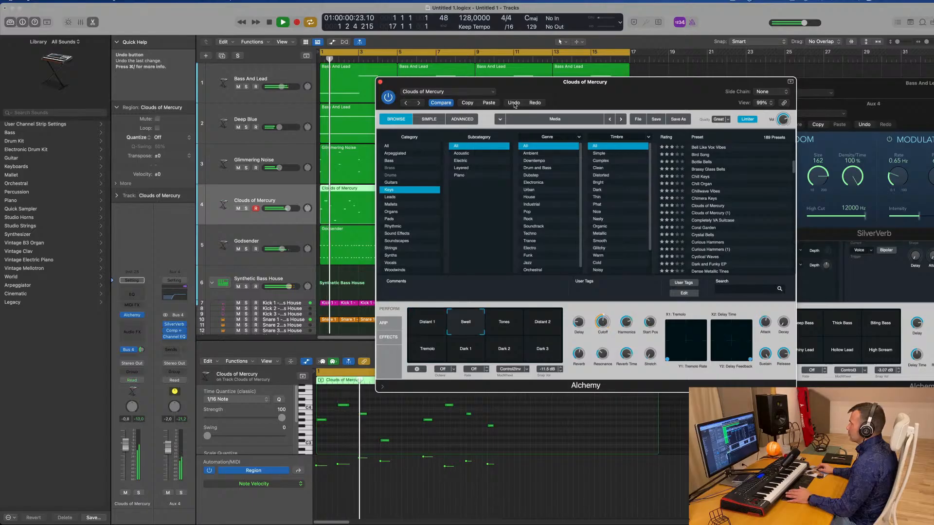
pyautogui.press('space')
pyautogui.press('space')
pyautogui.click(514, 105)
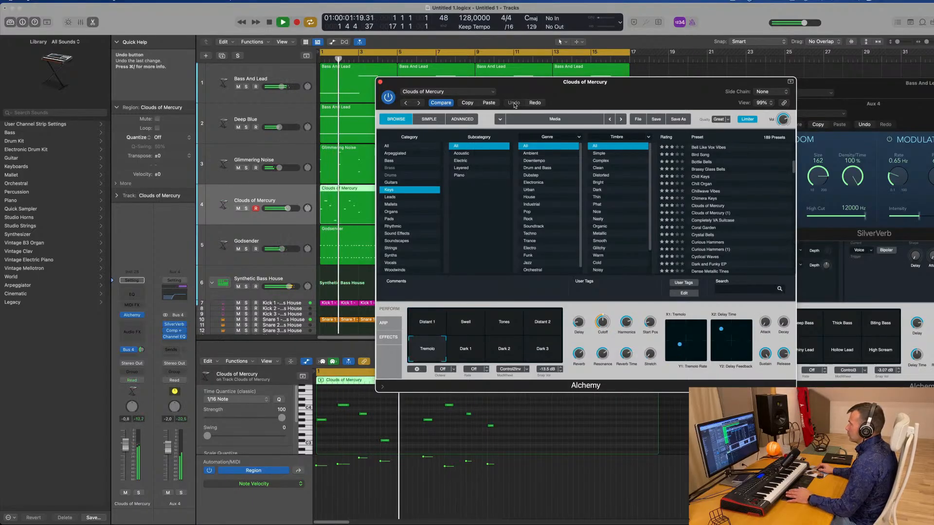
# Redo Alchemy's snapshot changes through Swell to Distant 1 and replay the melody with that sound
pyautogui.click(535, 103)
pyautogui.press('space')
pyautogui.press('space')
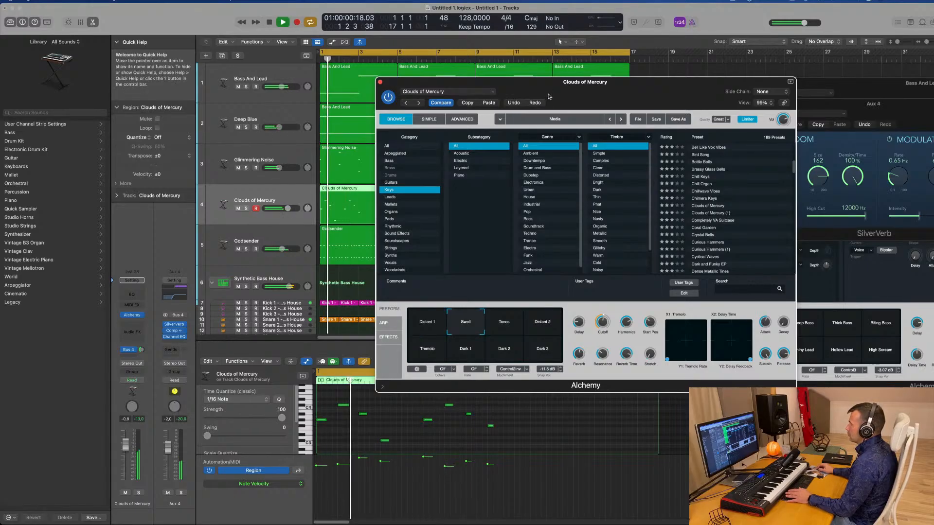
pyautogui.click(536, 102)
pyautogui.press('space')
pyautogui.press('space')
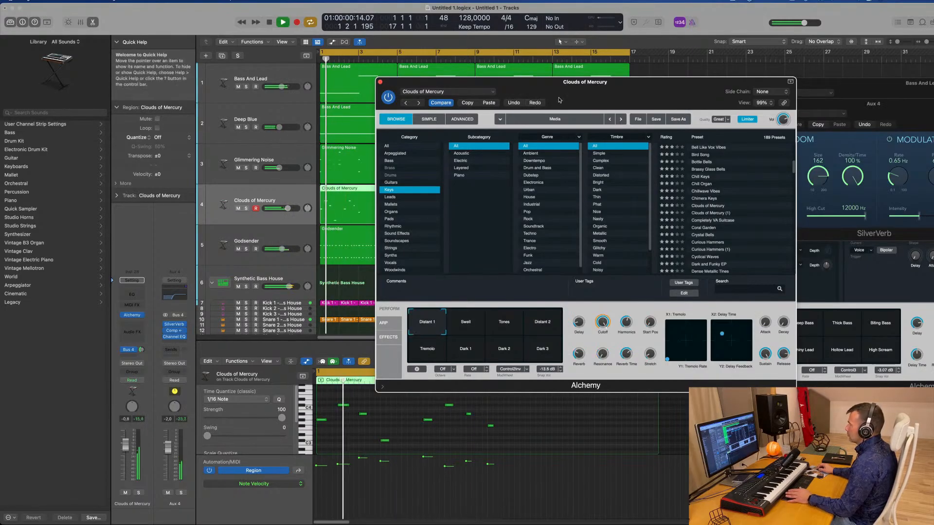
pyautogui.moveTo(636, 306); pyautogui.dragTo(626, 306)
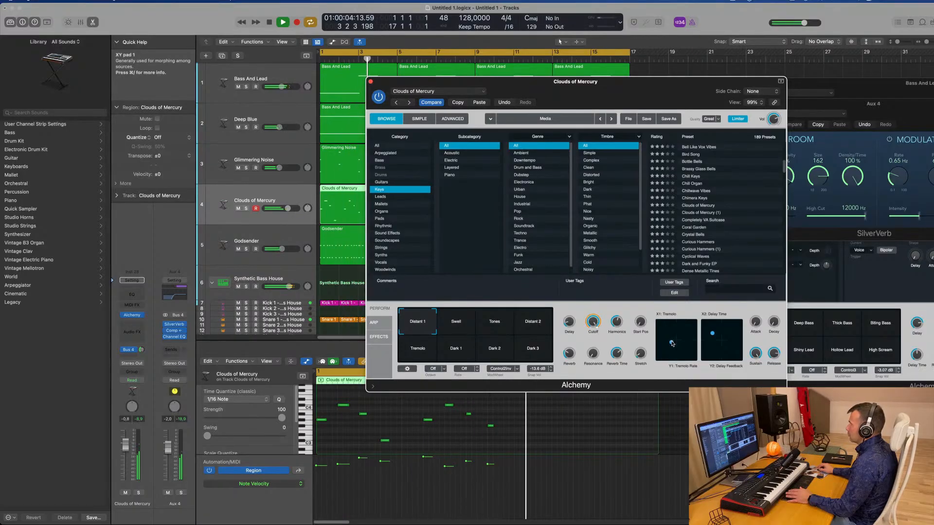
pyautogui.press('space')
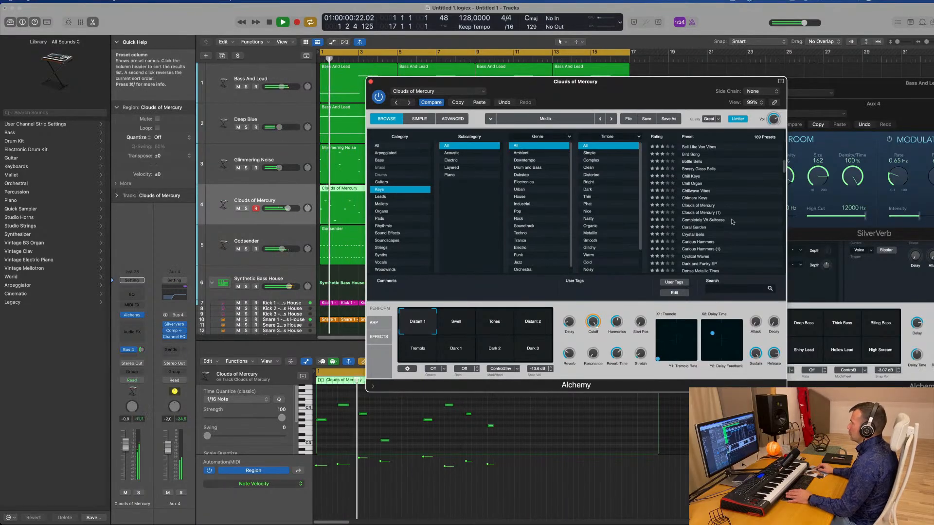
# Play the melody and audition Alchemy's Distant Vintage Organ, Electro Funk Clav and Fantasia Frets presets on track 4
pyautogui.scroll(-3, 738, 221)
pyautogui.press('space')
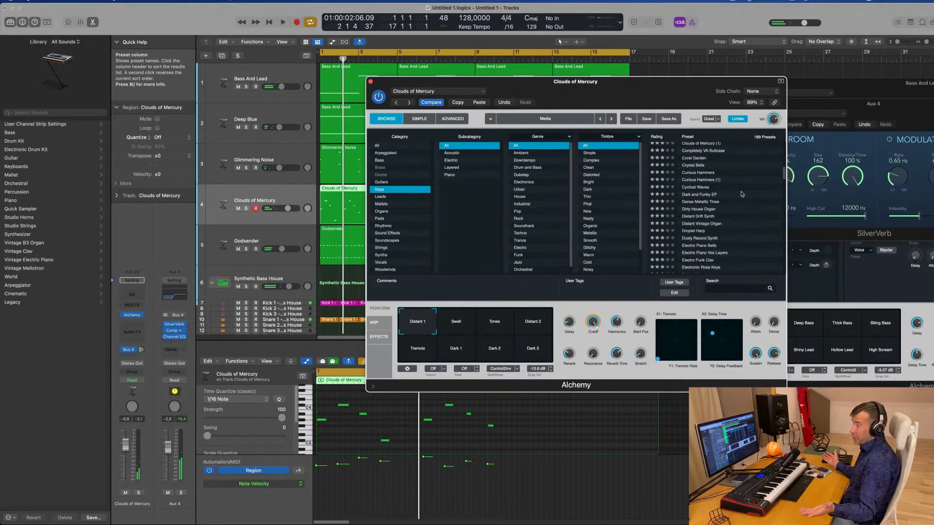
pyautogui.scroll(-1, 743, 207)
pyautogui.press('space')
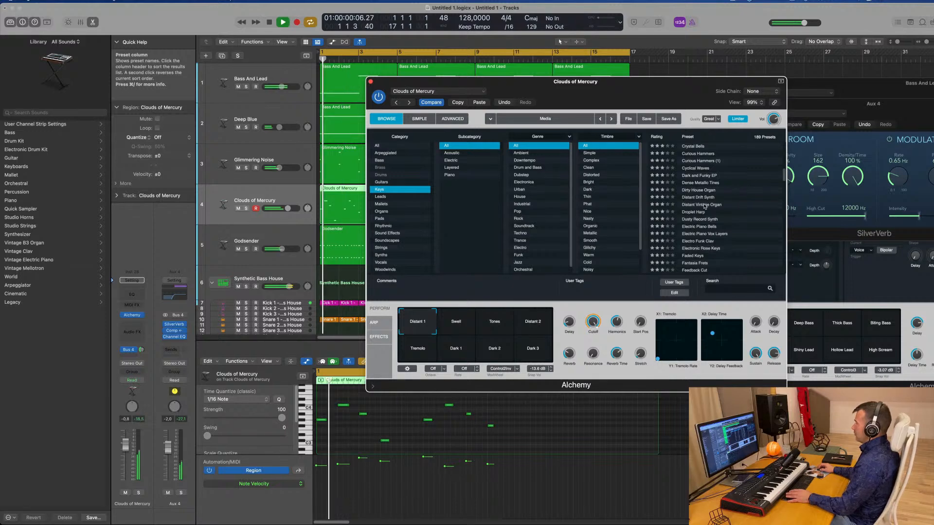
pyautogui.click(741, 204)
pyautogui.scroll(-1, 719, 226)
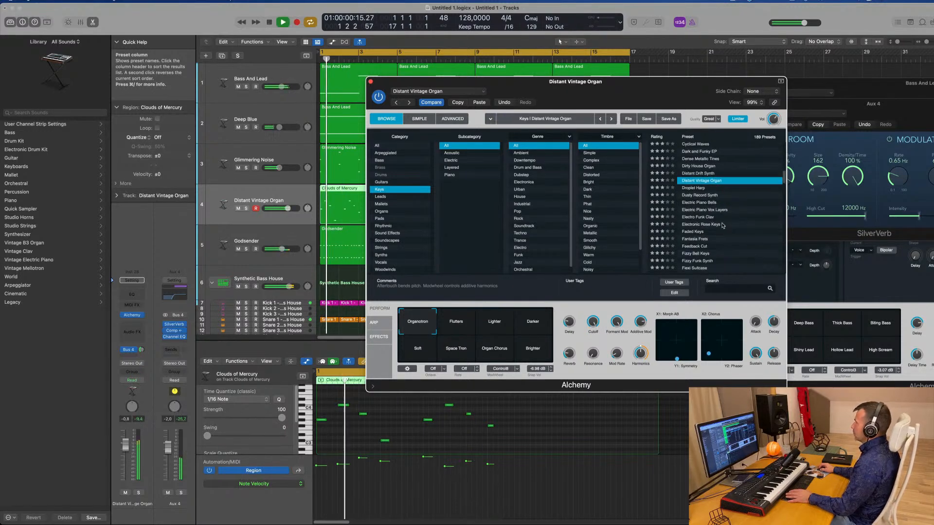
pyautogui.click(696, 217)
pyautogui.scroll(-1, 708, 217)
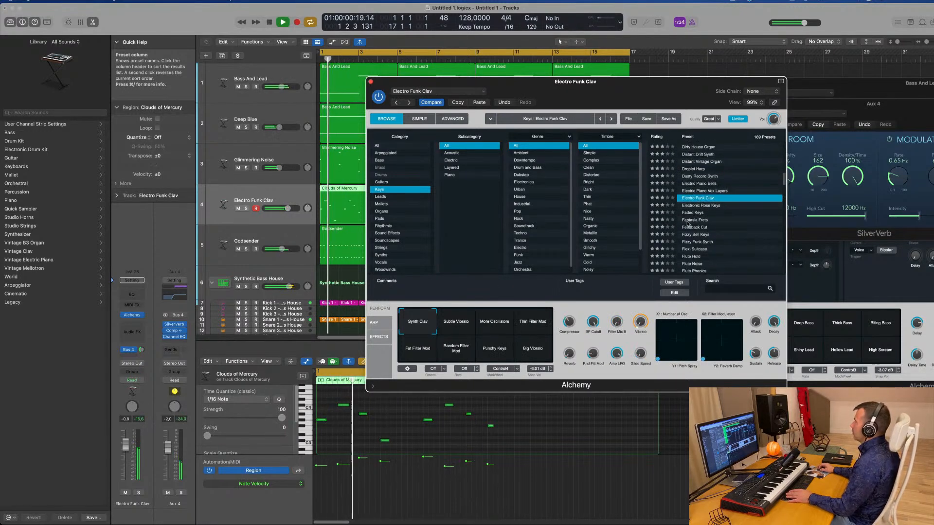
pyautogui.click(698, 221)
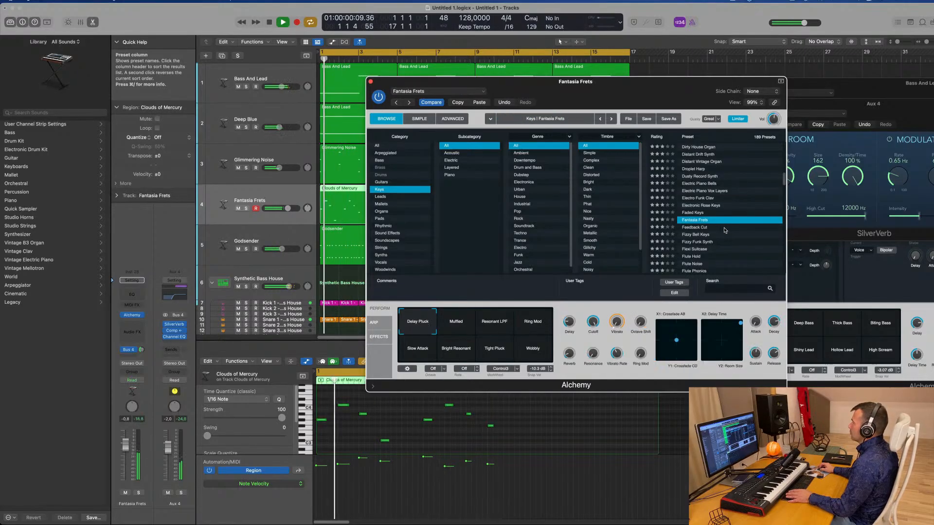
# Audition the Flute Hold and Flute Phonics presets in Alchemy while the melody loops
pyautogui.scroll(-1, 725, 230)
pyautogui.click(700, 233)
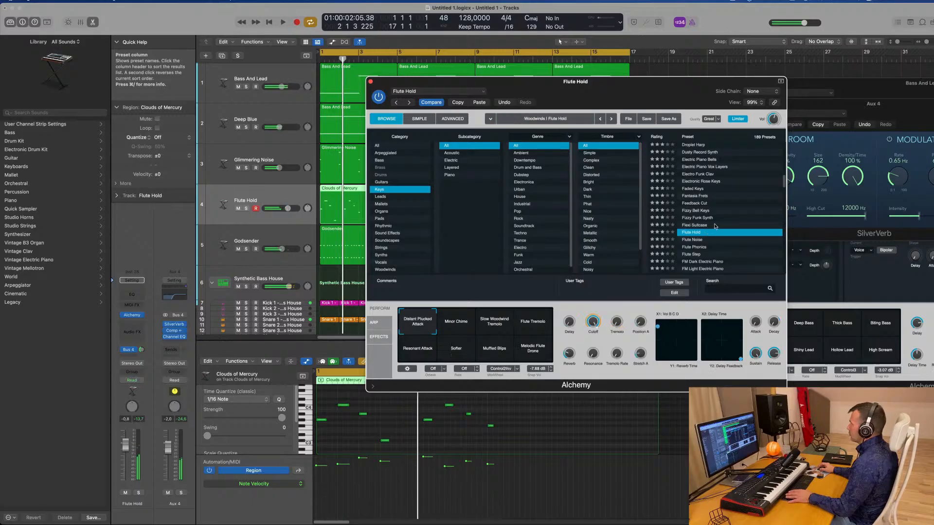
pyautogui.scroll(-1, 727, 222)
pyautogui.click(688, 225)
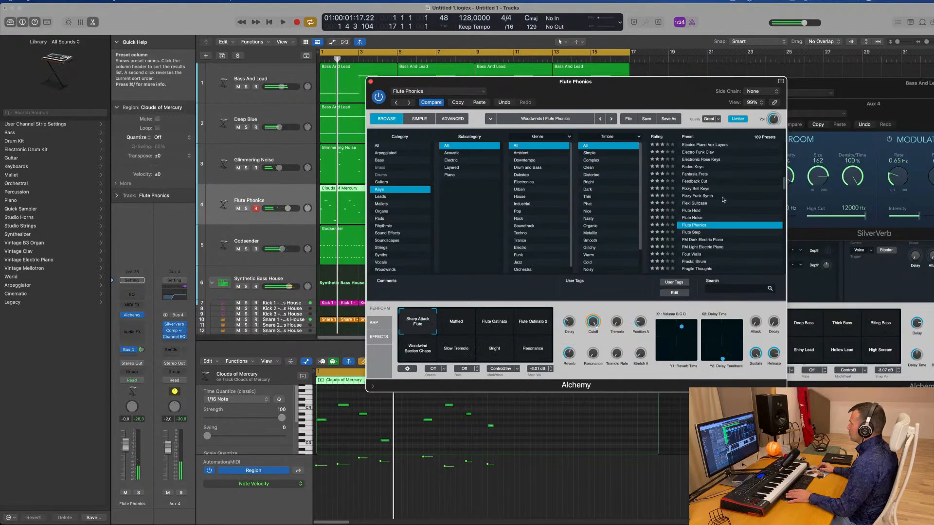
# Move the Alchemy window clear of the melody region and audition the Flute Phonics snapshots from Muffled through Resonance
pyautogui.scroll(-1, 749, 205)
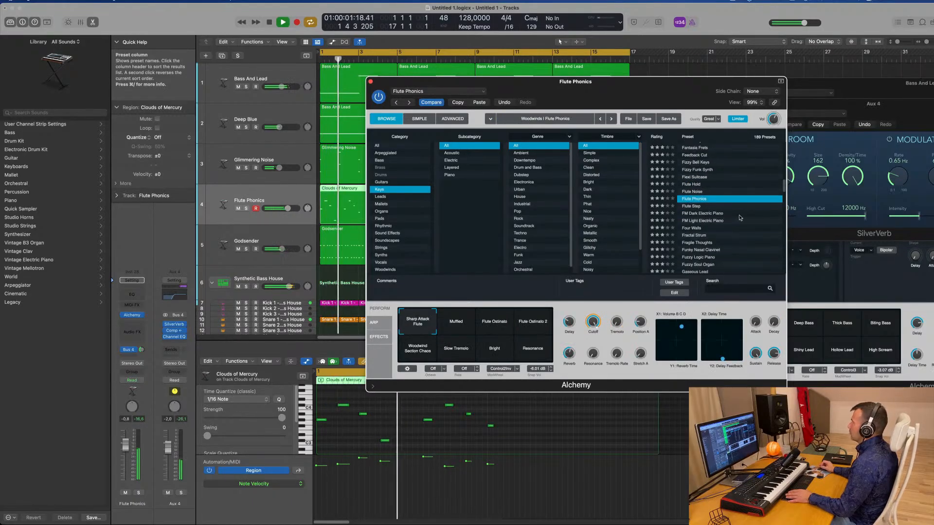
pyautogui.moveTo(675, 85); pyautogui.dragTo(779, 82)
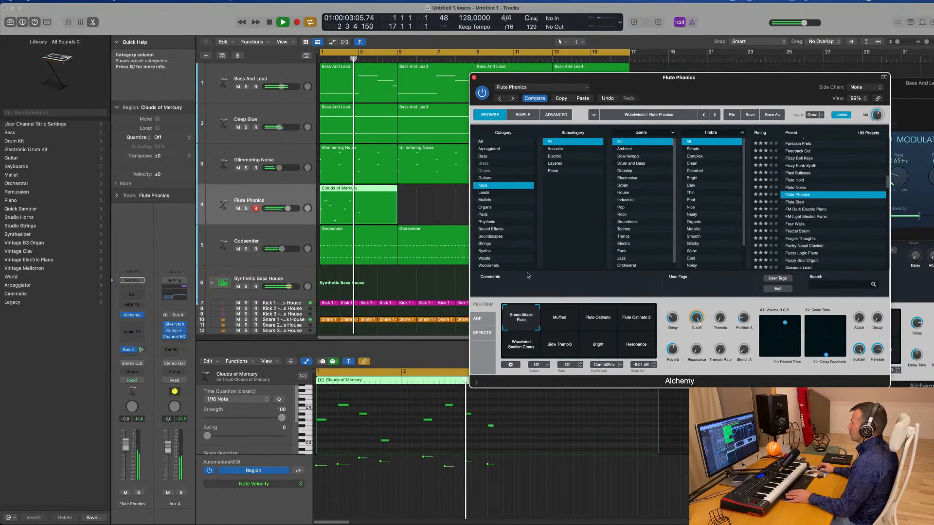
pyautogui.click(551, 322)
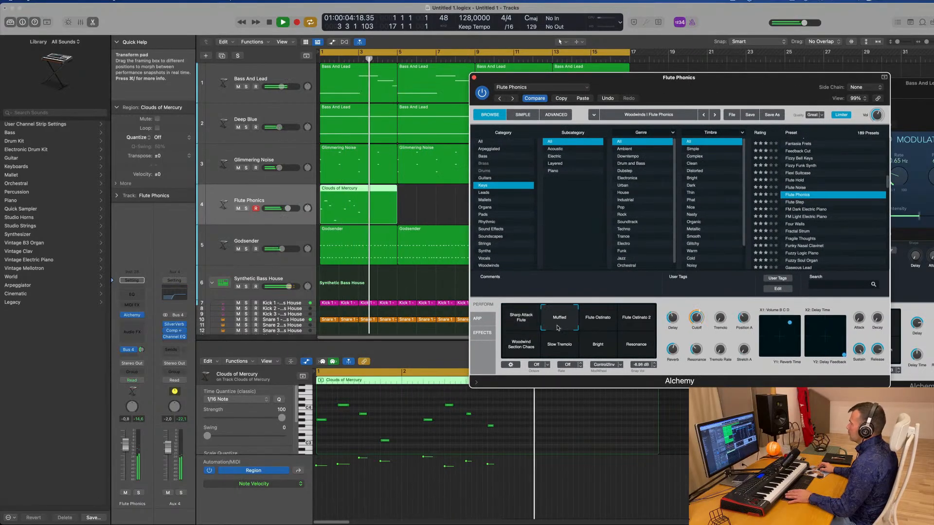
pyautogui.click(597, 322)
pyautogui.click(644, 322)
pyautogui.click(523, 345)
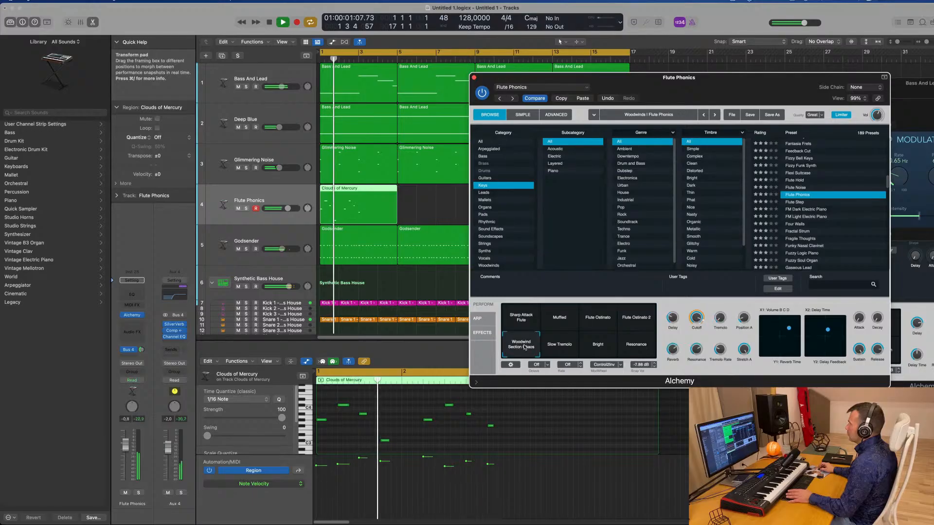
pyautogui.click(555, 346)
pyautogui.click(600, 345)
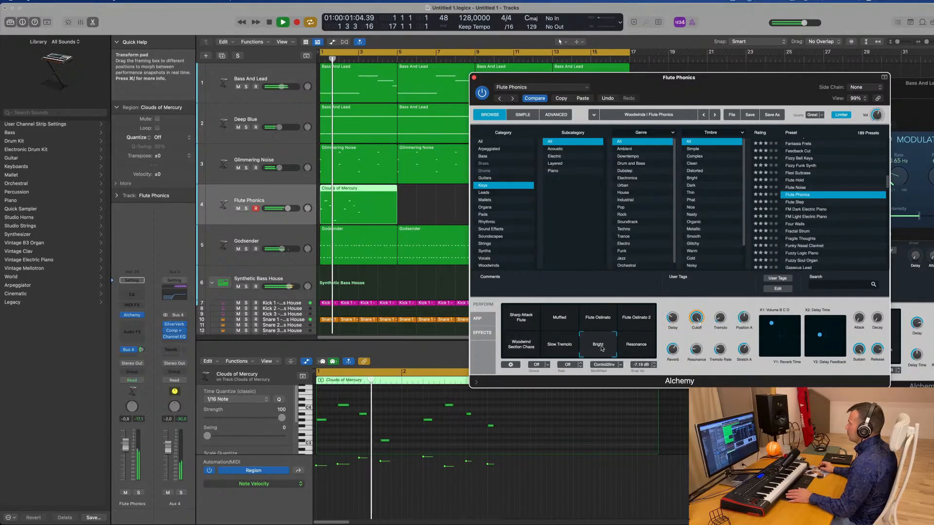
pyautogui.click(635, 348)
# Audition the Four Walls and Hidden Voices presets from Alchemy's Keys category with the looping melody
pyautogui.scroll(-2, 843, 224)
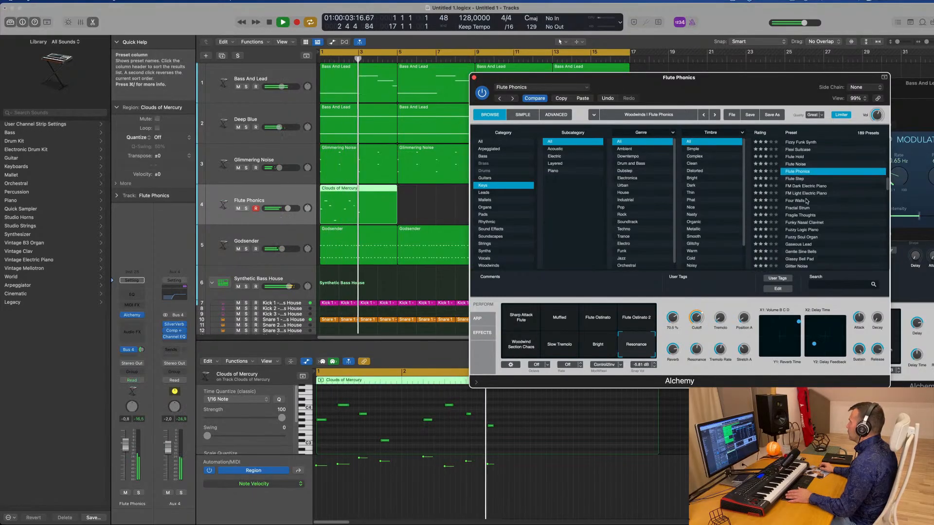
pyautogui.click(792, 201)
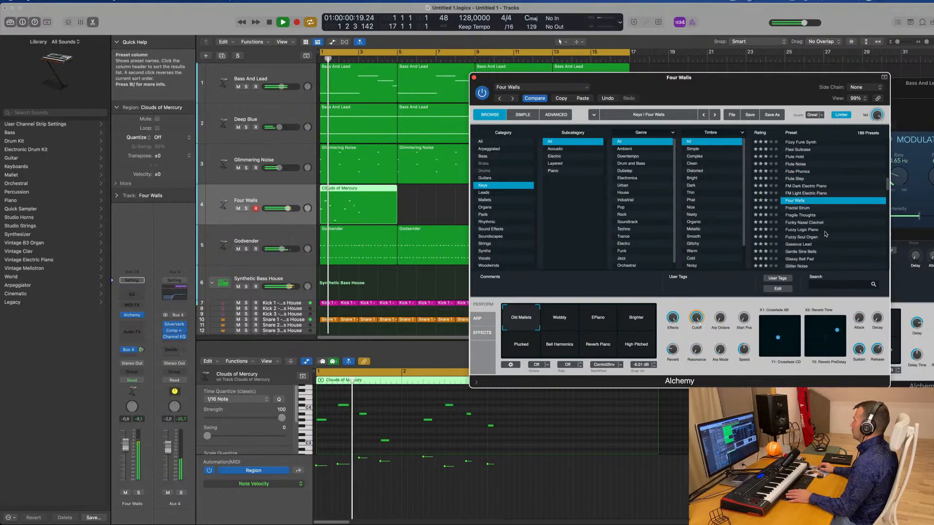
pyautogui.scroll(-5, 826, 235)
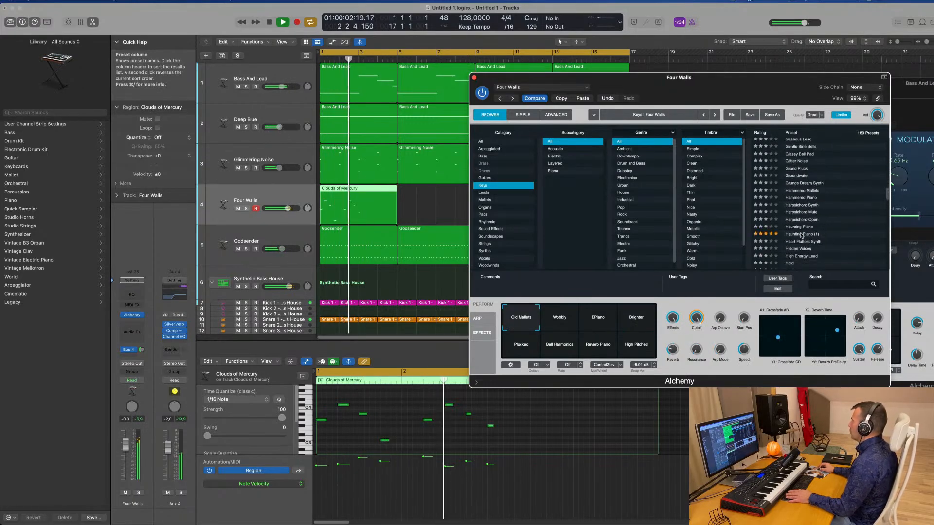
pyautogui.click(798, 249)
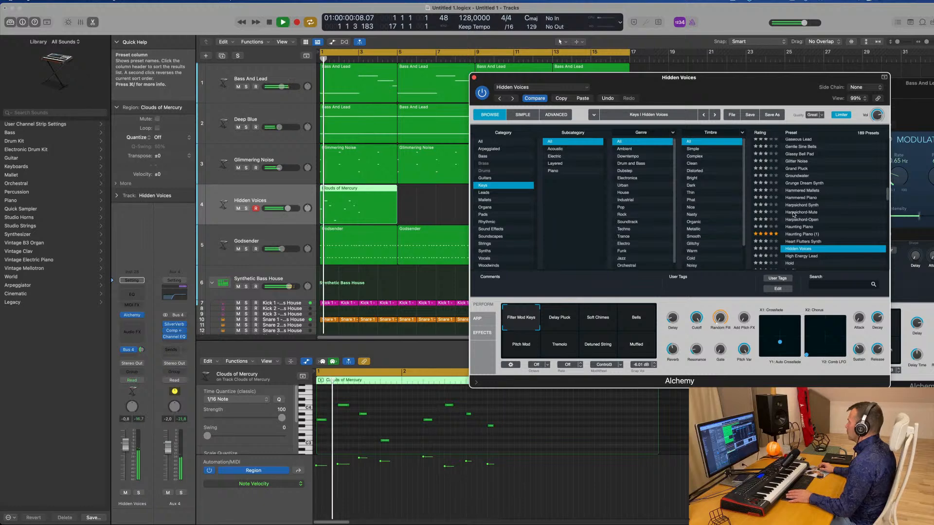
# Audition the Jug Kalimba, Lazy Vibes and Lemon Fields presets on the looping melody
pyautogui.scroll(-3, 794, 214)
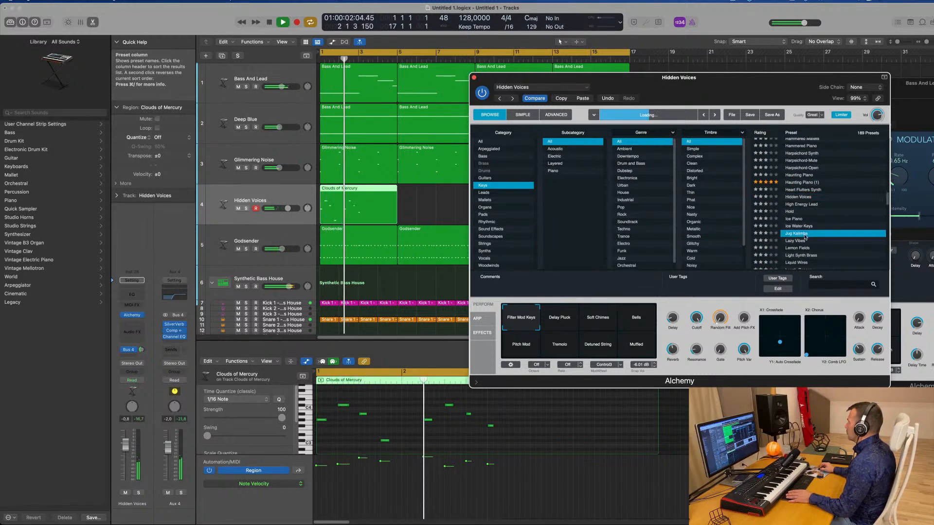
pyautogui.click(797, 234)
pyautogui.scroll(-2, 825, 217)
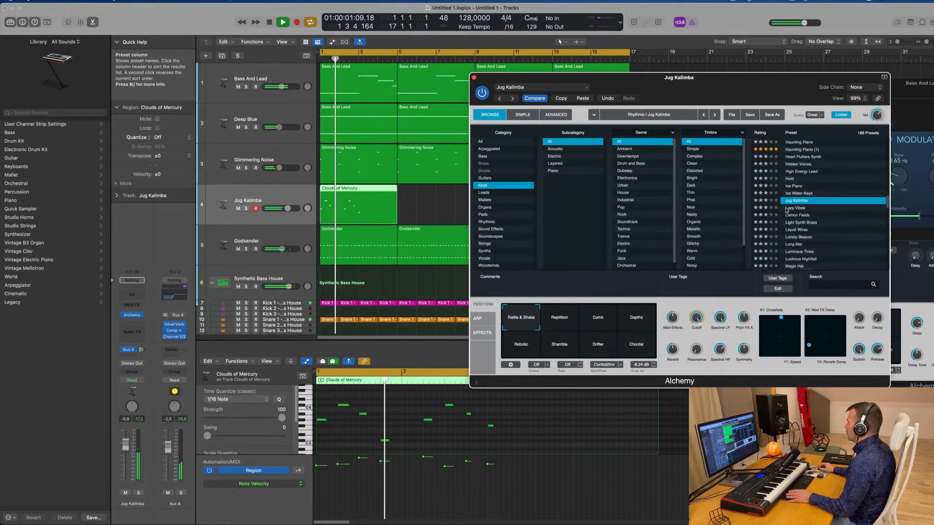
pyautogui.click(793, 208)
pyautogui.scroll(-1, 828, 211)
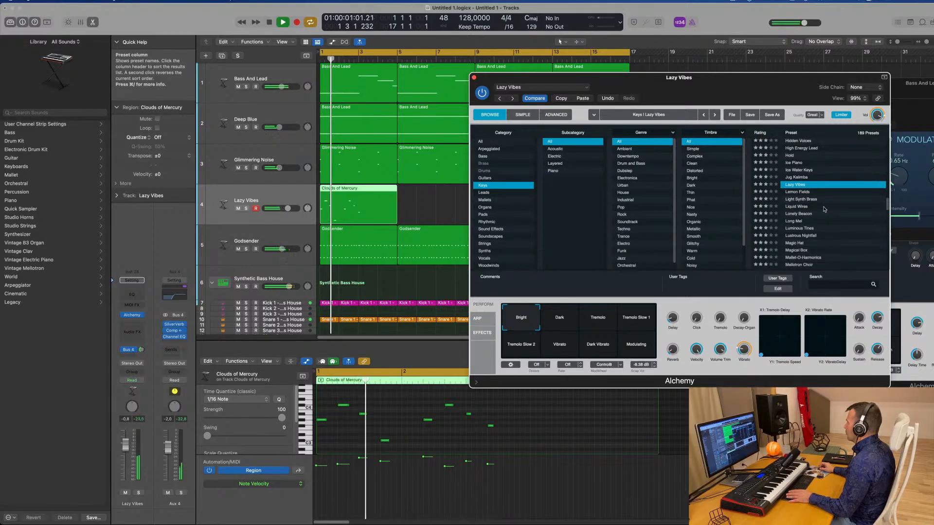
pyautogui.click(794, 192)
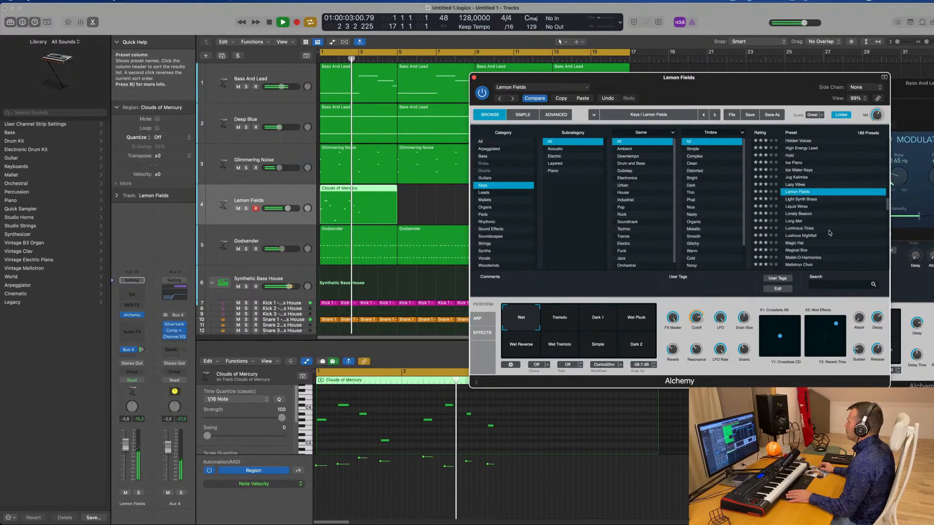
# Reposition the Alchemy window and audition Chill Keys, Chill Organ and Chimera Keys from earlier in the preset list
pyautogui.moveTo(760, 82); pyautogui.dragTo(690, 72)
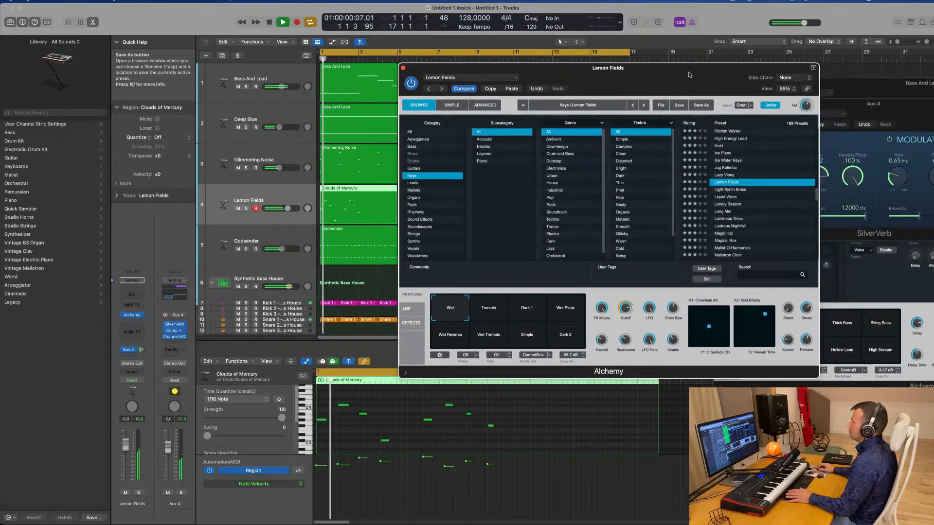
pyautogui.scroll(4, 744, 214)
pyautogui.scroll(10, 745, 214)
pyautogui.scroll(-6, 759, 194)
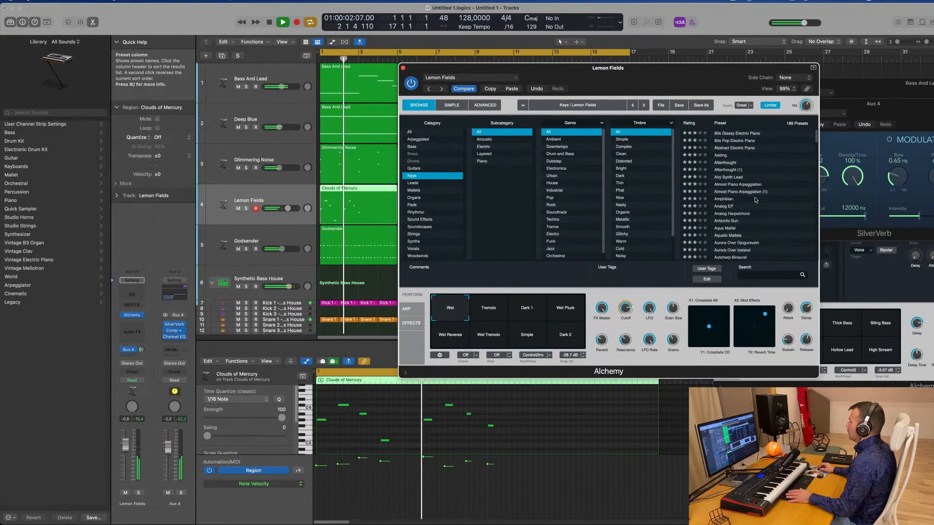
pyautogui.click(727, 207)
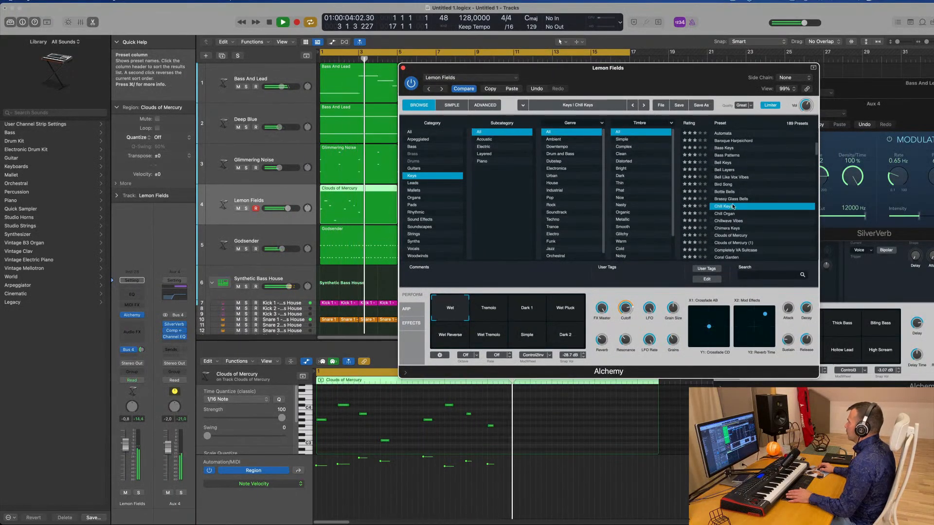
pyautogui.scroll(-1, 726, 210)
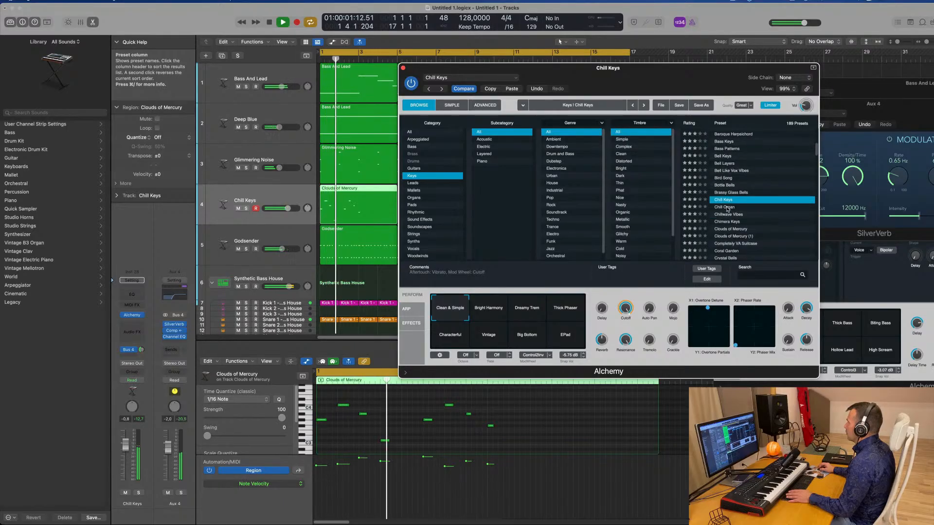
pyautogui.press('Down')
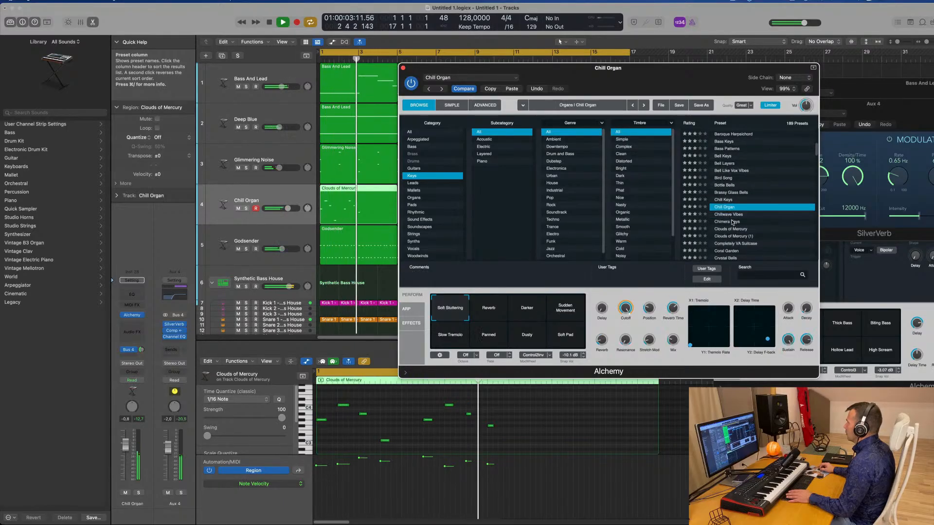
pyautogui.click(733, 222)
# Audition the Coral Garden and Dense Metallic Tines presets on the looping melody
pyautogui.scroll(-5, 759, 212)
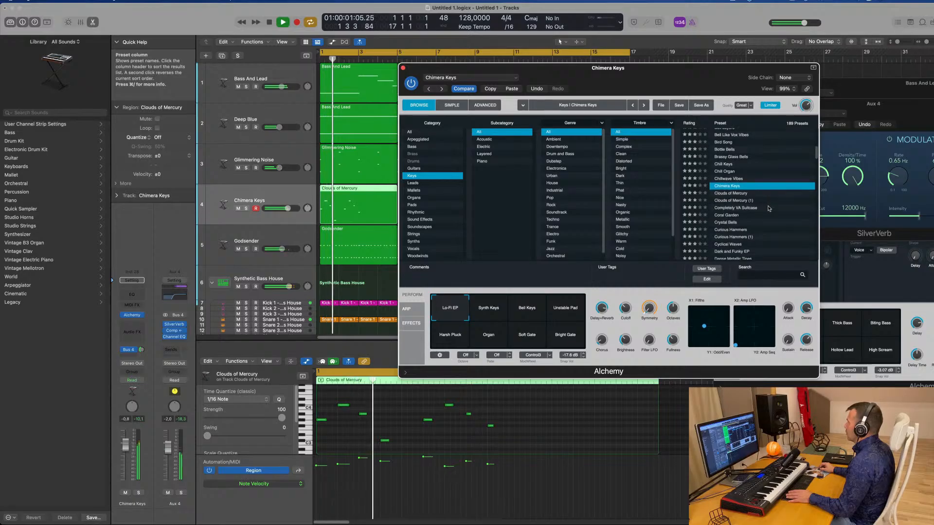
pyautogui.scroll(-2, 768, 208)
pyautogui.click(726, 201)
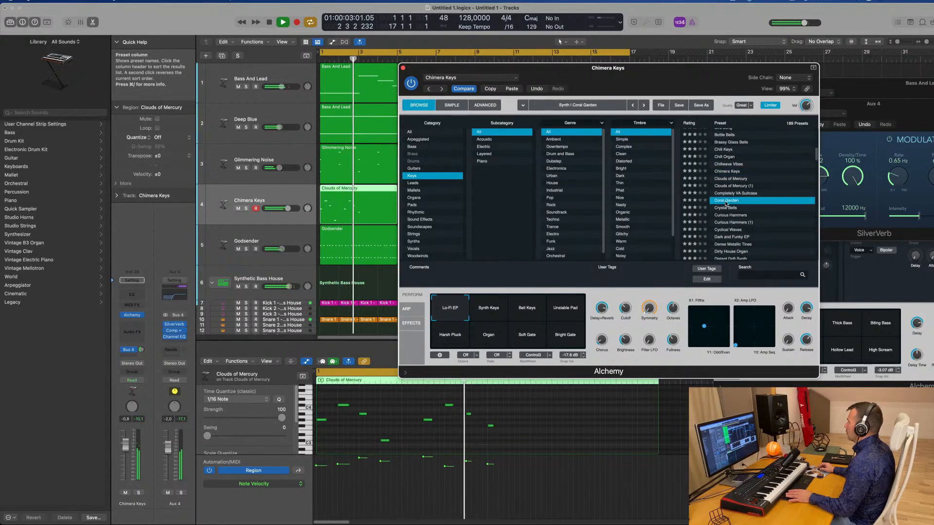
pyautogui.scroll(-2, 774, 212)
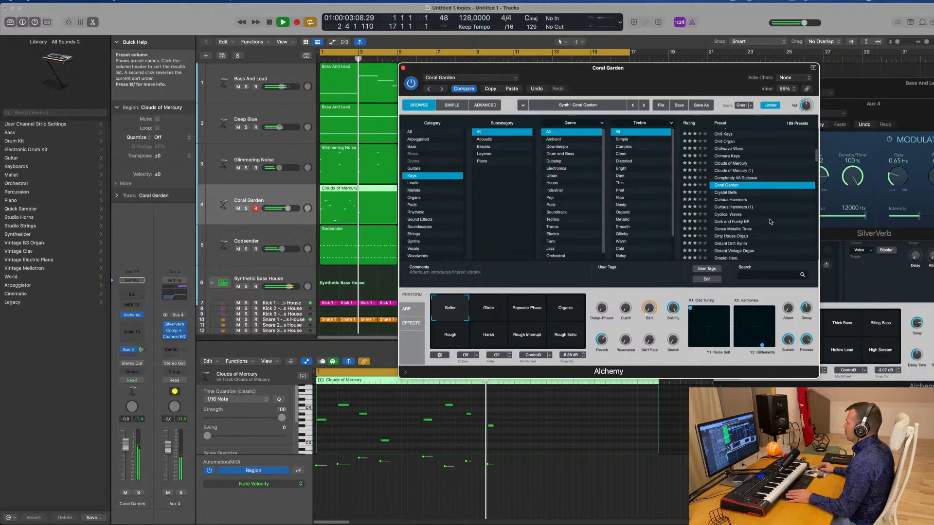
pyautogui.click(759, 229)
# Compare the Distant Vintage Organ and Dusty Record Synth presets on the melody
pyautogui.scroll(-5, 752, 209)
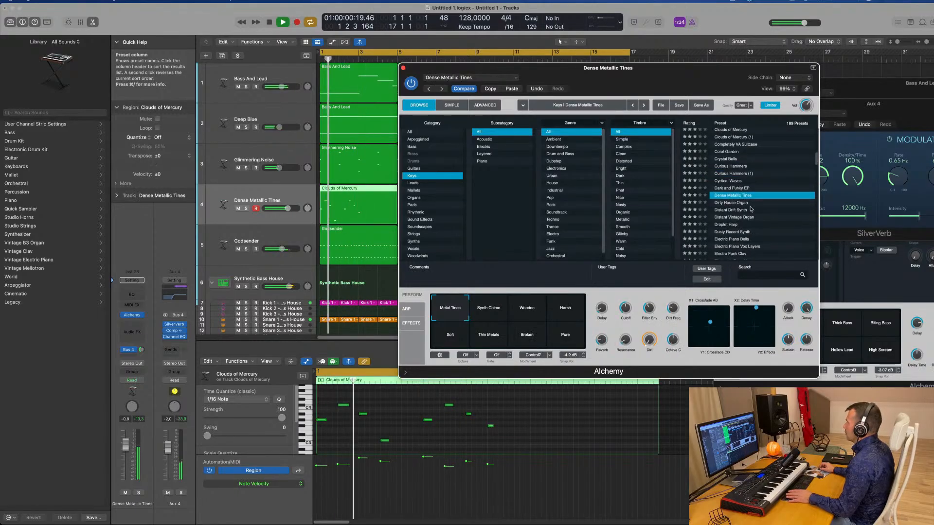
pyautogui.click(735, 218)
pyautogui.scroll(-3, 759, 211)
pyautogui.press('space')
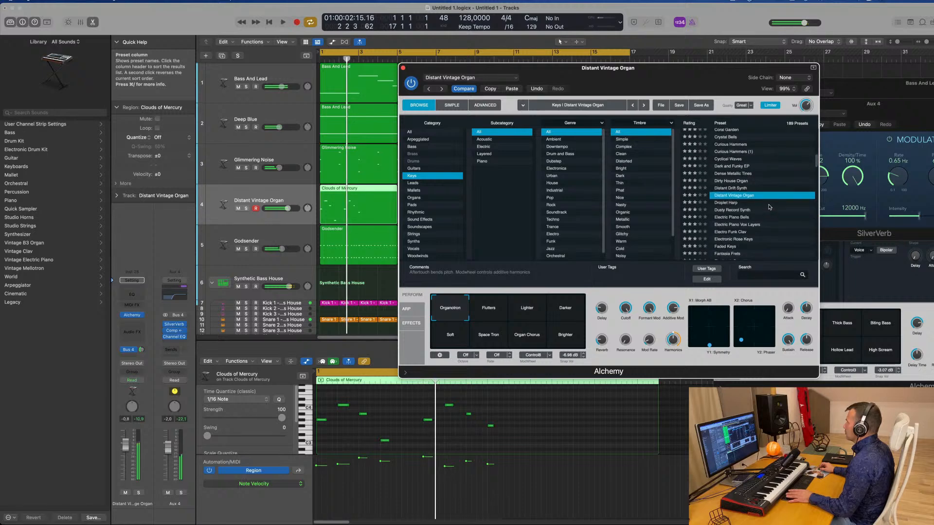
pyautogui.click(741, 211)
# Load the Fizzy Bell Keys preset in Alchemy and switch it to the Dark Tremolo snapshot
pyautogui.scroll(-1, 785, 198)
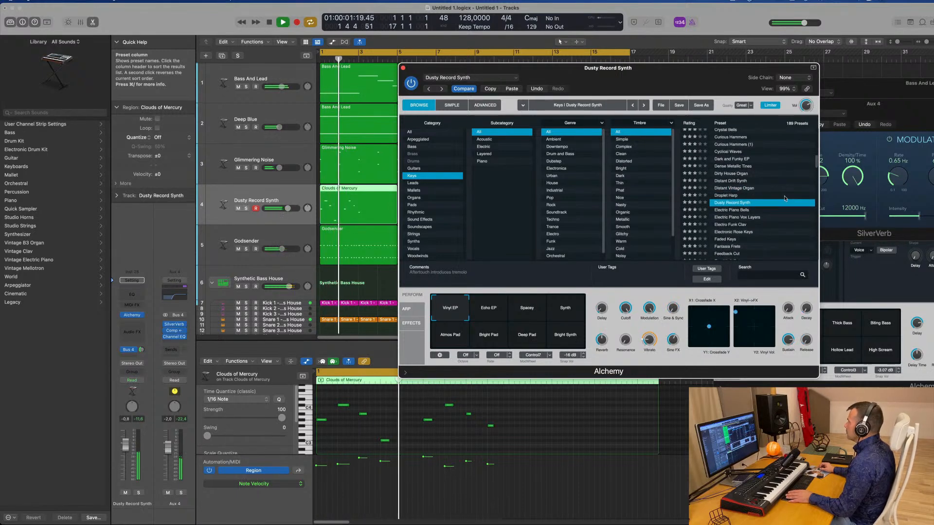
pyautogui.scroll(-4, 784, 198)
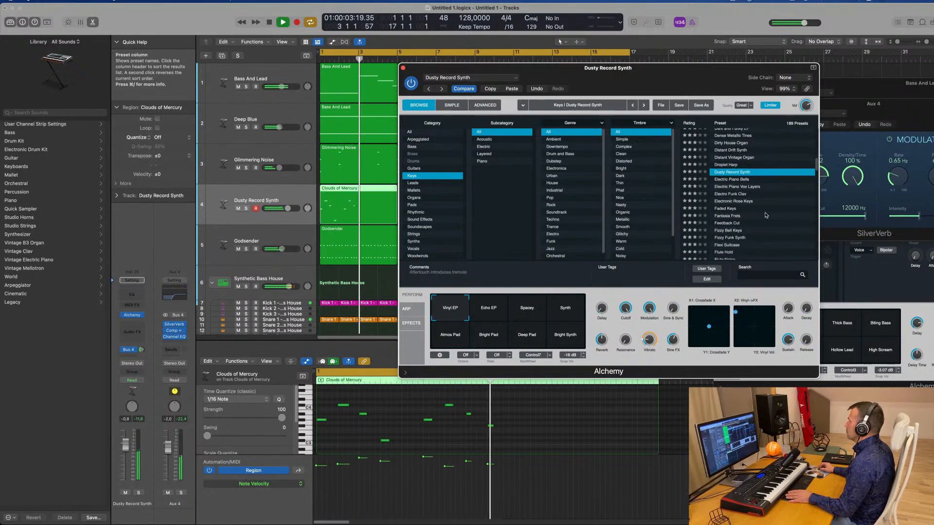
pyautogui.scroll(-1, 766, 216)
pyautogui.click(727, 223)
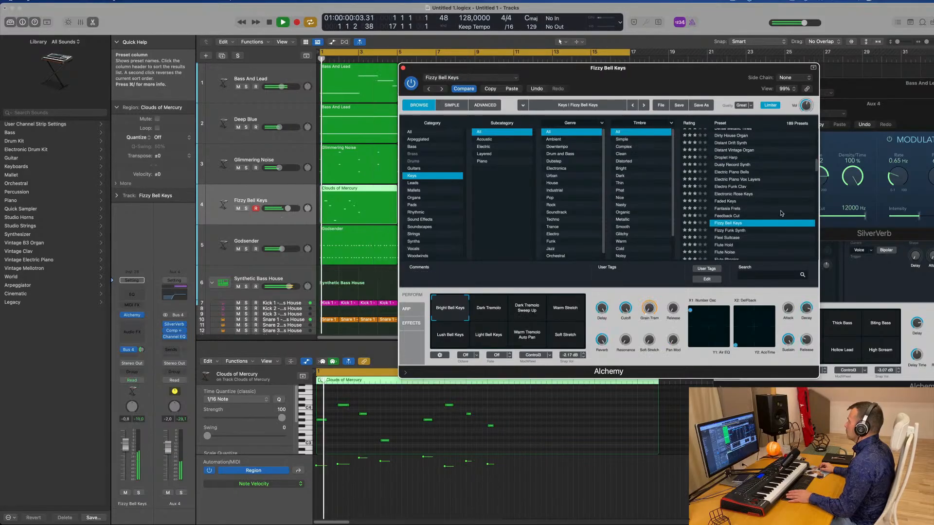
pyautogui.scroll(-2, 750, 220)
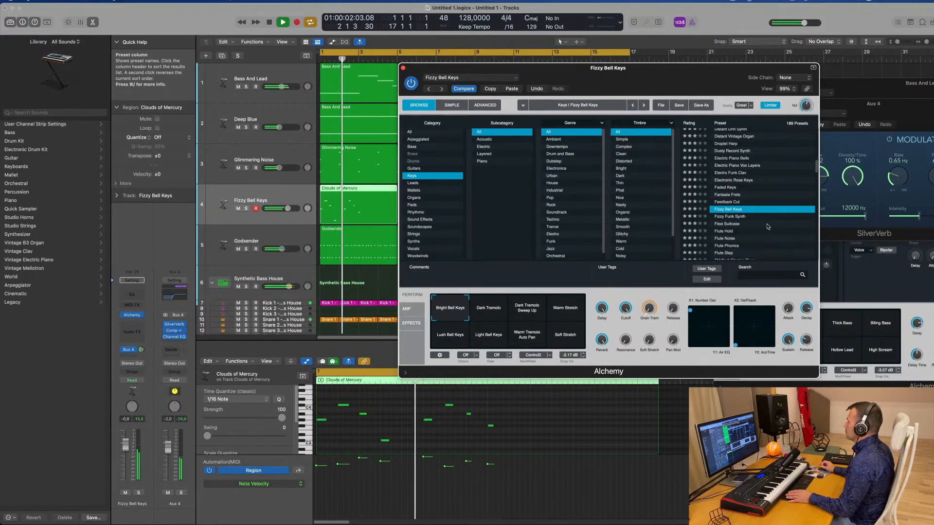
pyautogui.click(490, 310)
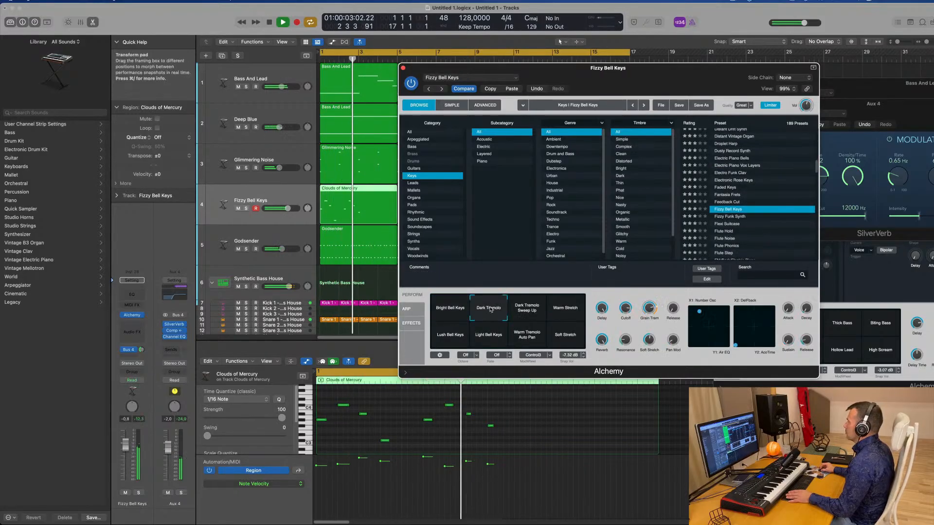
# Audition the Dark Tremolo Sweep Up and Warm Stretch snapshots of Fizzy Bell Keys, followed by the Flexi Suitcase preset
pyautogui.click(530, 310)
pyautogui.click(566, 308)
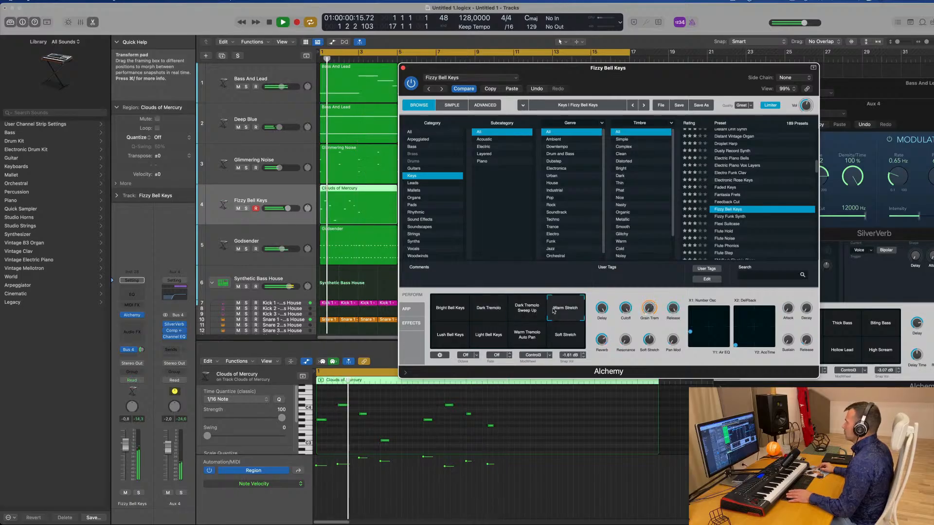
pyautogui.click(732, 223)
# Load the Flute Noise preset and compare its Percussive and Tremolo Glitches snapshots on the melody from the beginning
pyautogui.scroll(-4, 762, 212)
pyautogui.click(730, 206)
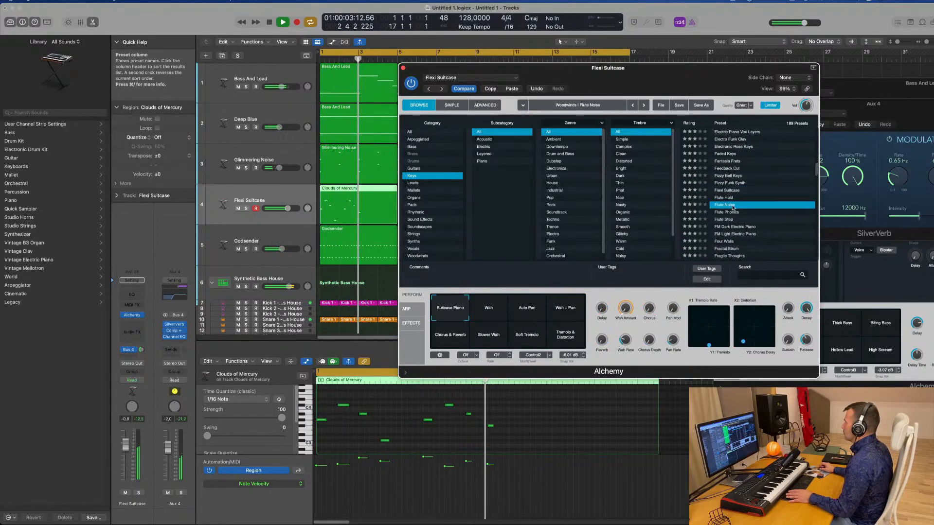
pyautogui.scroll(-4, 759, 209)
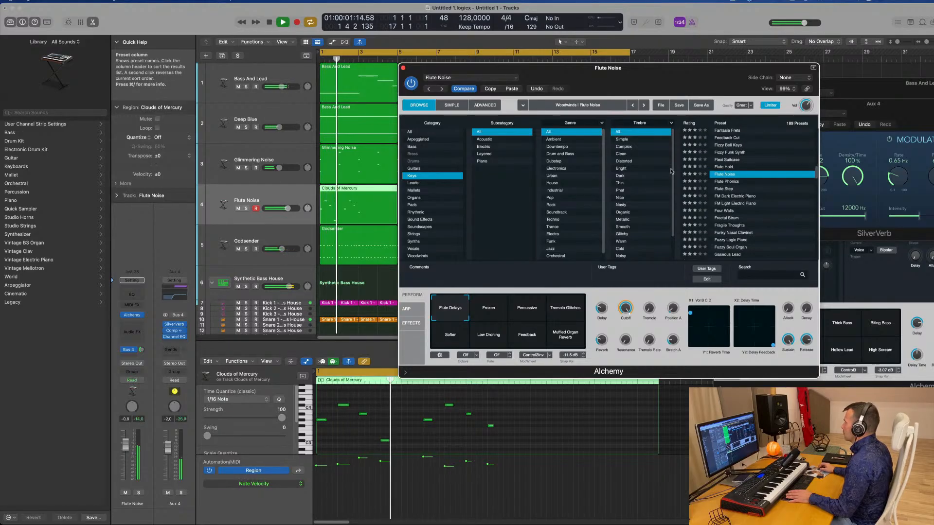
pyautogui.moveTo(651, 78)
pyautogui.mouseDown()
pyautogui.moveTo(668, 84)
pyautogui.moveTo(612, 89)
pyautogui.moveTo(661, 89)
pyautogui.mouseUp()
pyautogui.click(537, 322)
pyautogui.press('space')
pyautogui.press('space')
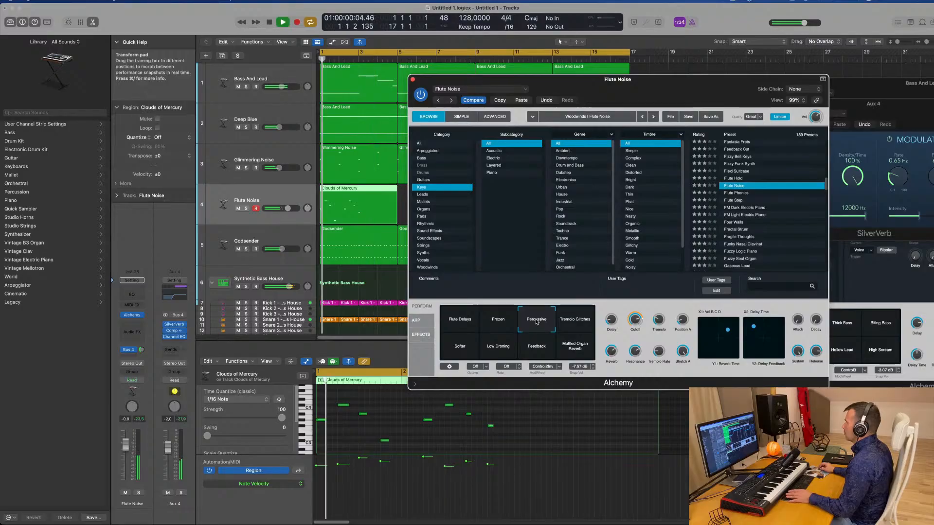
pyautogui.click(573, 319)
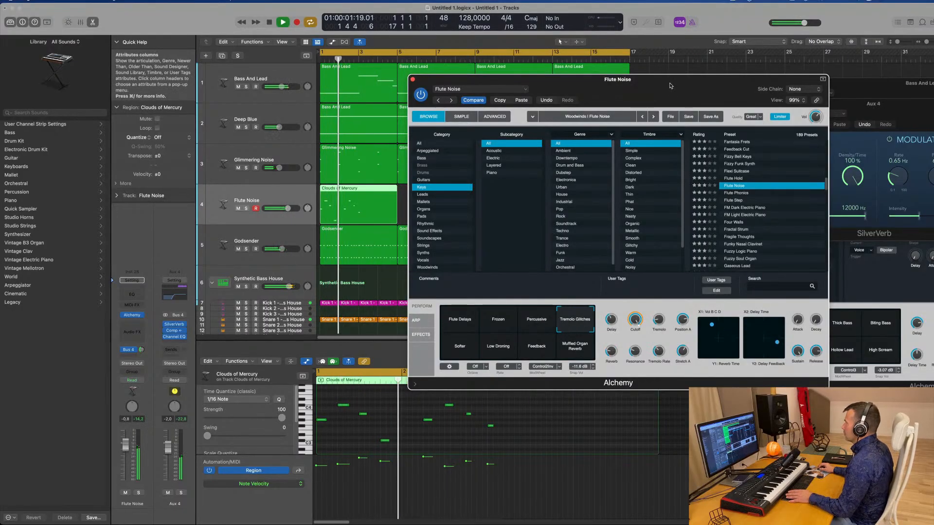
# Reposition the Alchemy window and audition the Muffled Organ Reverb, Low Droning and Softer snapshots of Flute Noise
pyautogui.moveTo(666, 103); pyautogui.dragTo(563, 108)
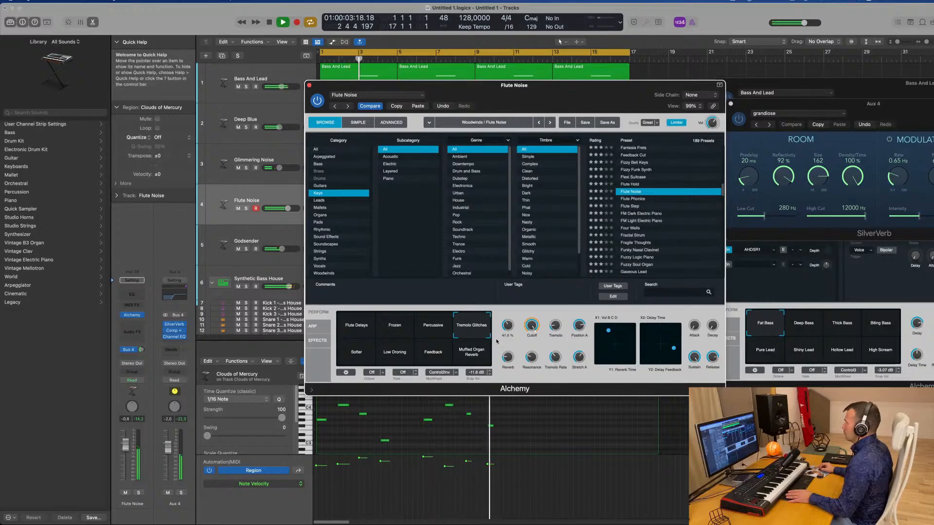
pyautogui.click(484, 357)
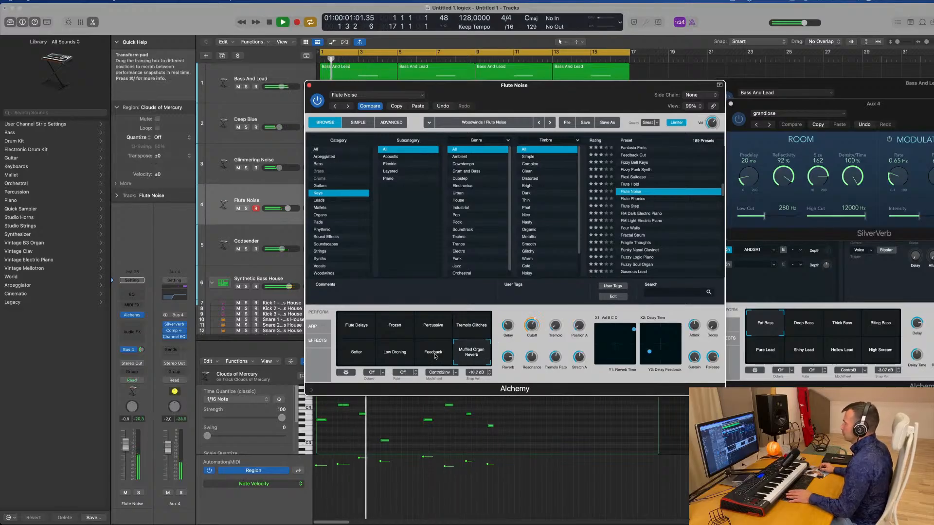
pyautogui.click(406, 362)
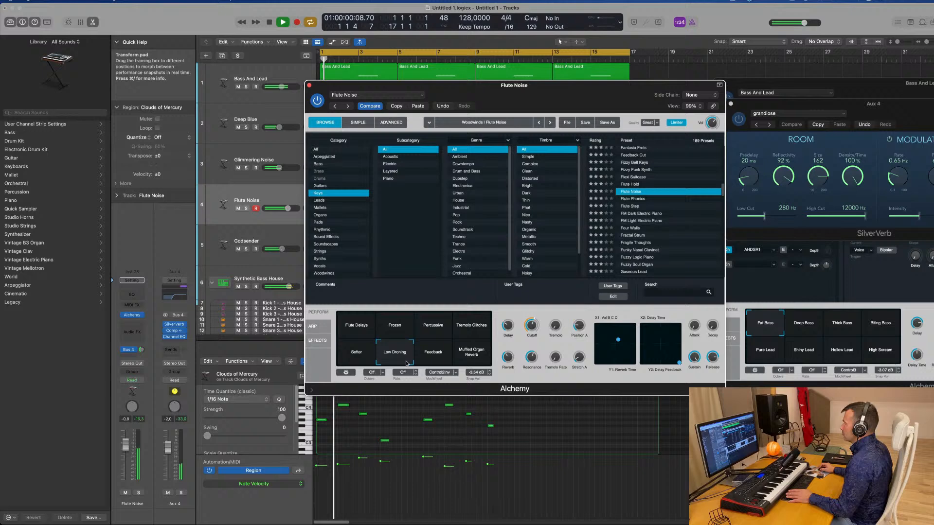
pyautogui.click(359, 360)
# Audition the Flute Step preset, Fractal Strum with its Rattling snapshot, and Funky Nasal Clavinet on the looping melody
pyautogui.click(631, 206)
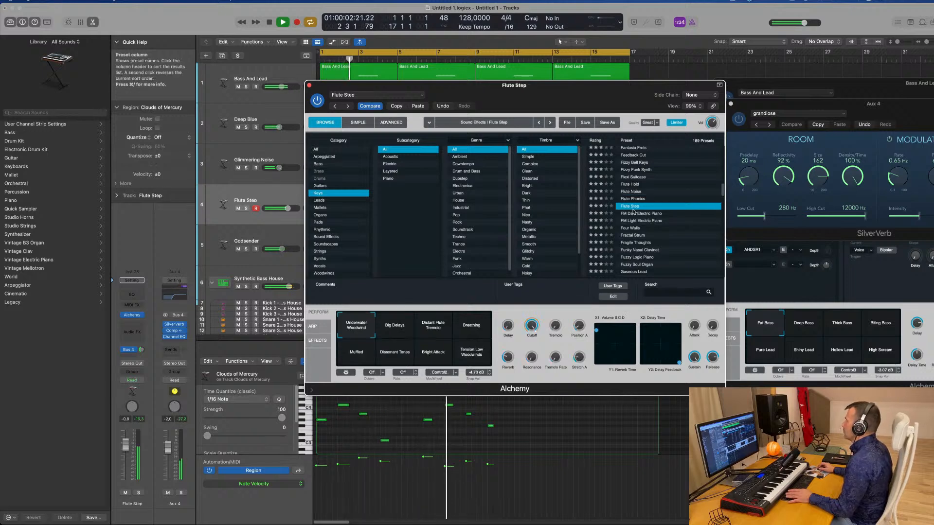
pyautogui.scroll(-1, 656, 214)
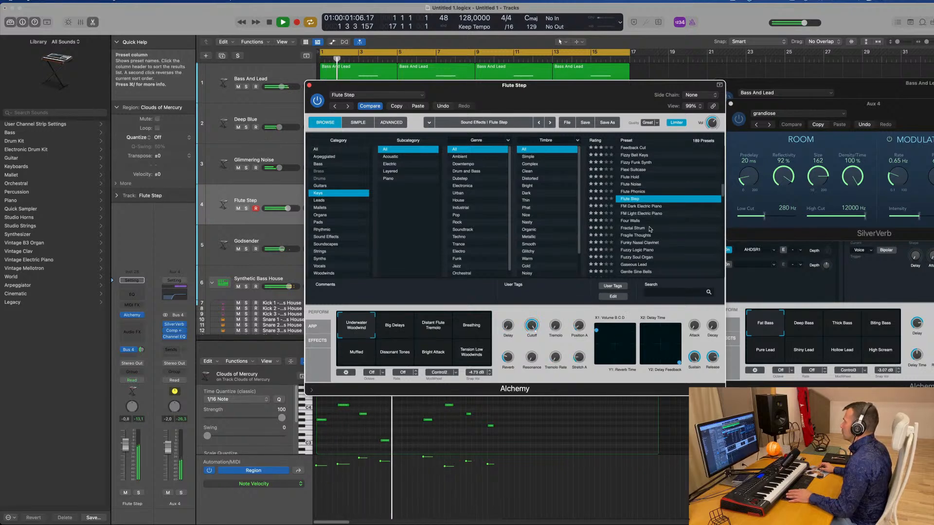
pyautogui.click(650, 229)
pyautogui.scroll(-2, 652, 224)
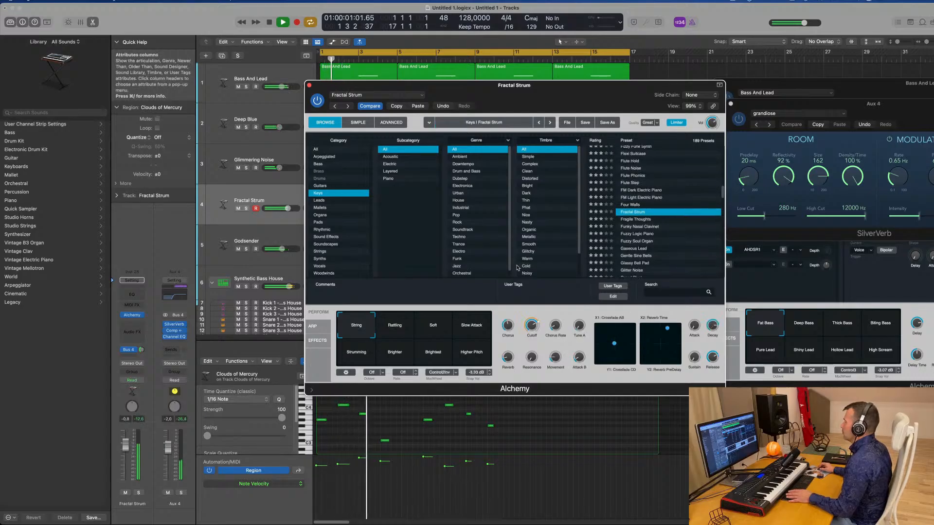
pyautogui.click(391, 333)
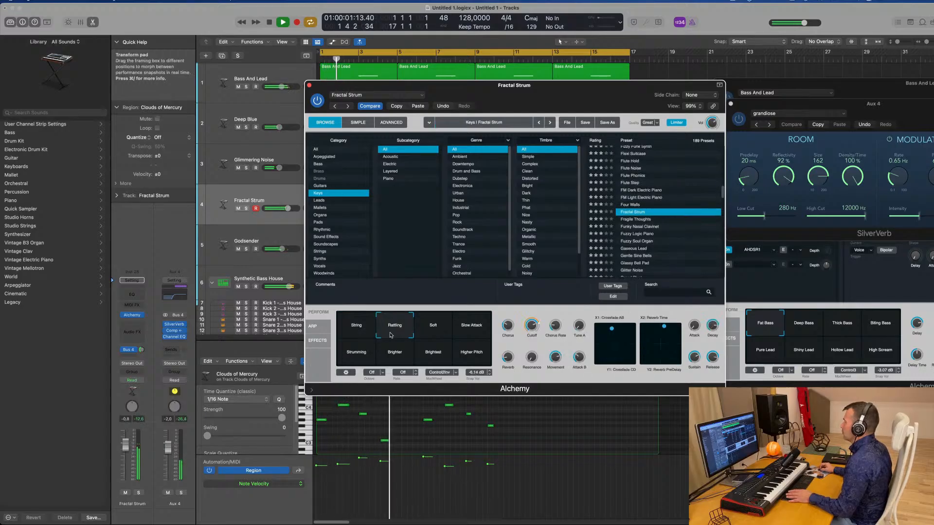
pyautogui.click(634, 226)
pyautogui.scroll(-2, 688, 216)
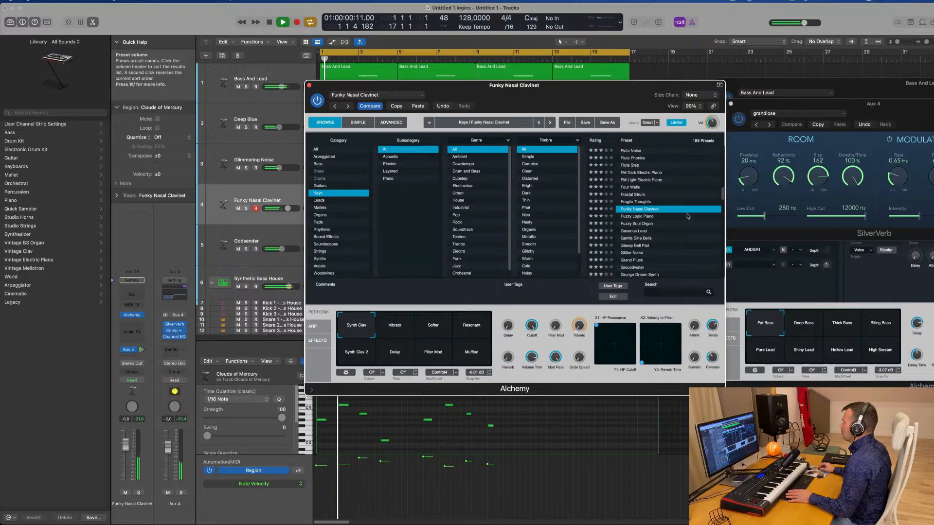
# Try Gaseous Lead, load the Gentle Sine Bells preset, compare Sine 5th and Metallic Bell 1, and settle on the Sines snapshot
pyautogui.click(641, 230)
pyautogui.click(637, 241)
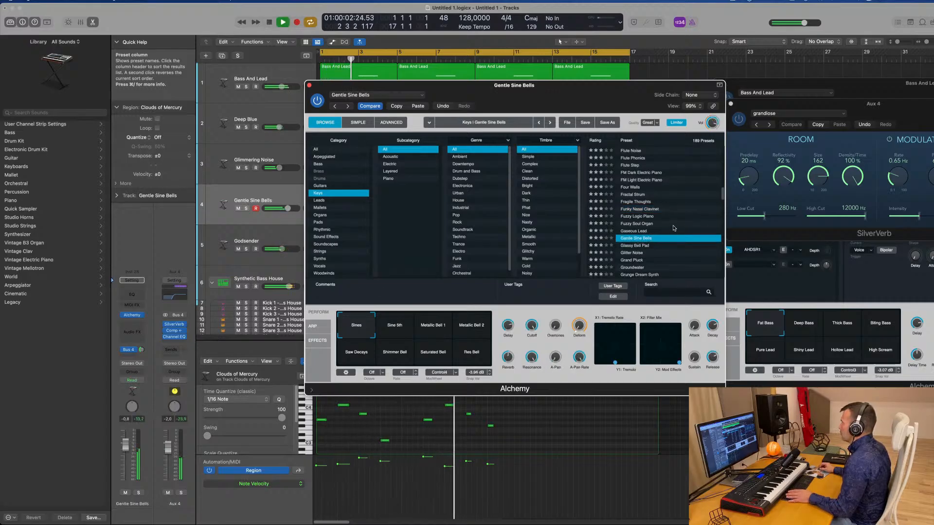
pyautogui.click(404, 322)
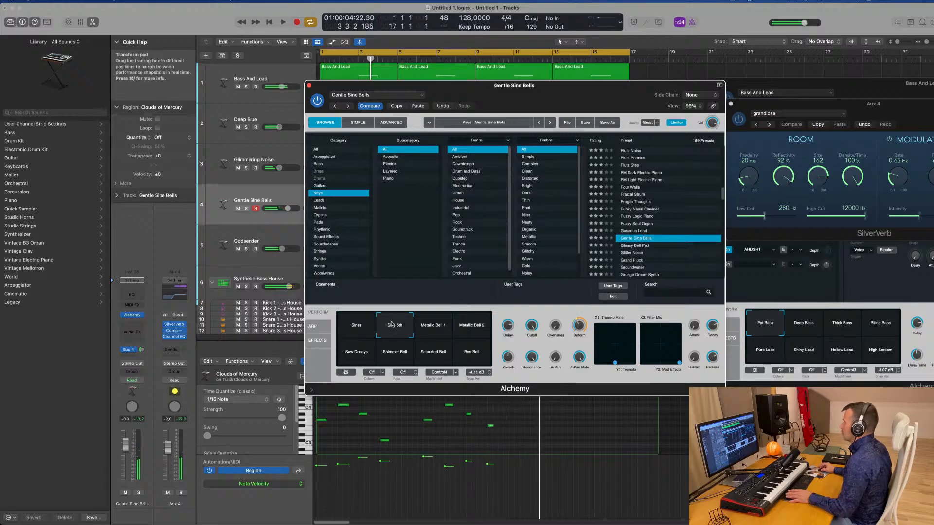
pyautogui.click(438, 325)
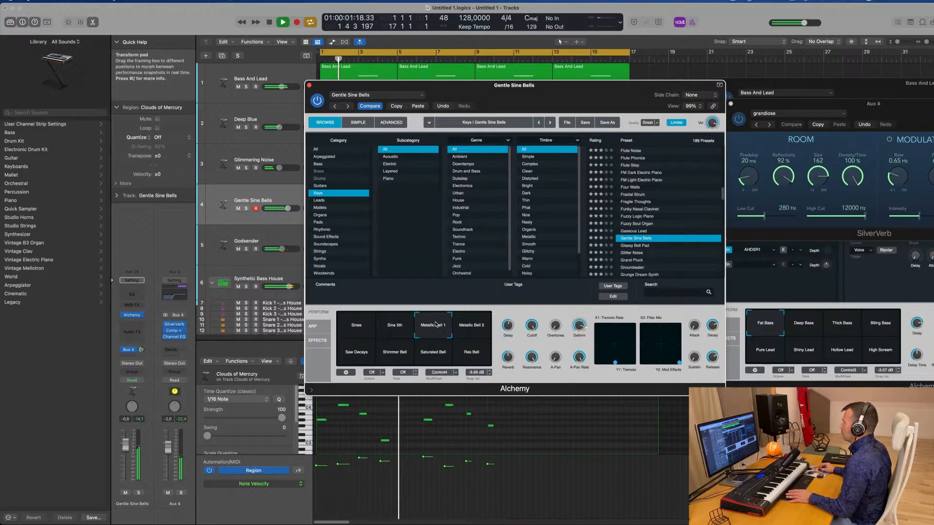
pyautogui.click(342, 333)
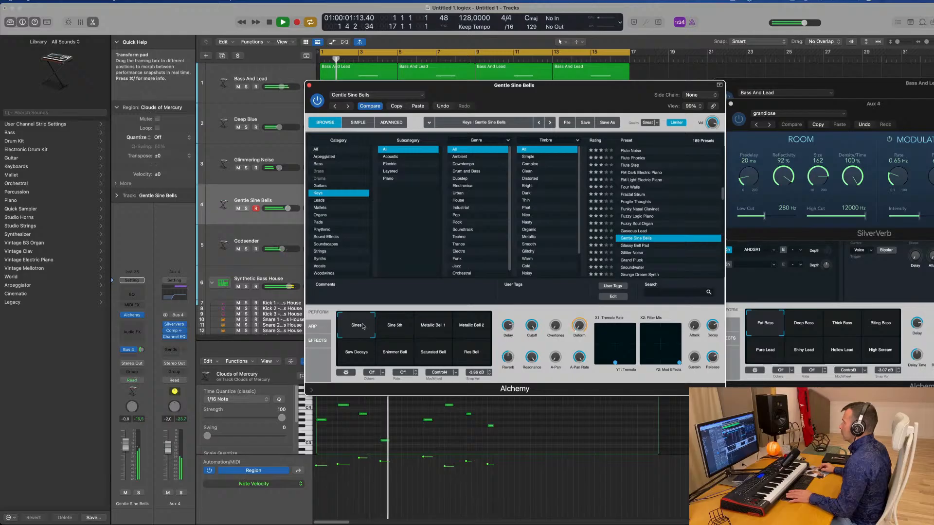
# Close the Alchemy window and repeat the Clouds of Mercury region three times to fill all sixteen bars
pyautogui.moveTo(570, 86); pyautogui.dragTo(691, 70)
pyautogui.click(430, 70)
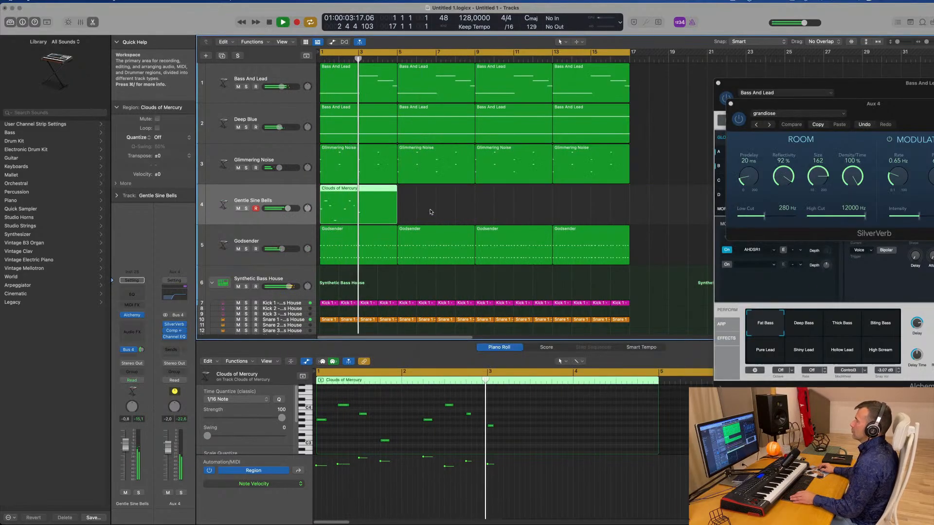
pyautogui.press('super+r')
pyautogui.press('super+r')
pyautogui.press('super+r')
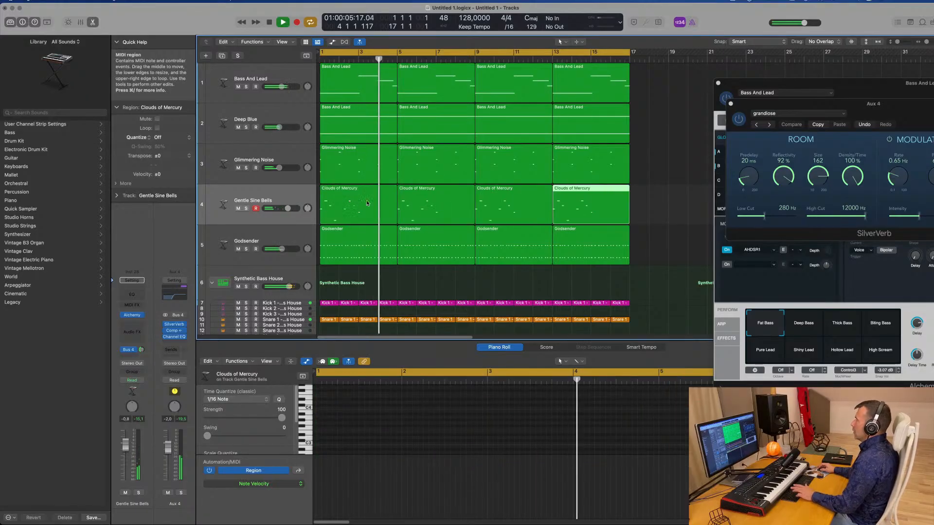
pyautogui.press('z')
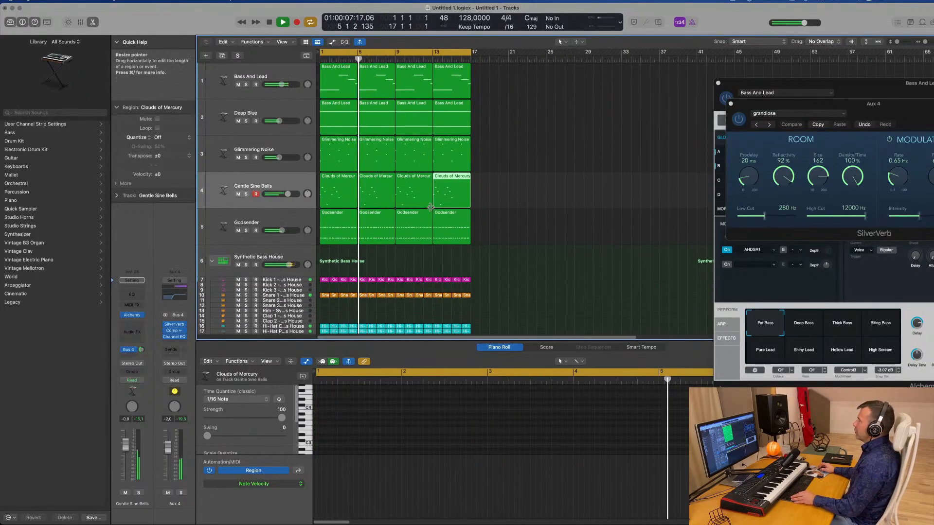
pyautogui.scroll(2, 563, 133)
pyautogui.scroll(1, 525, 186)
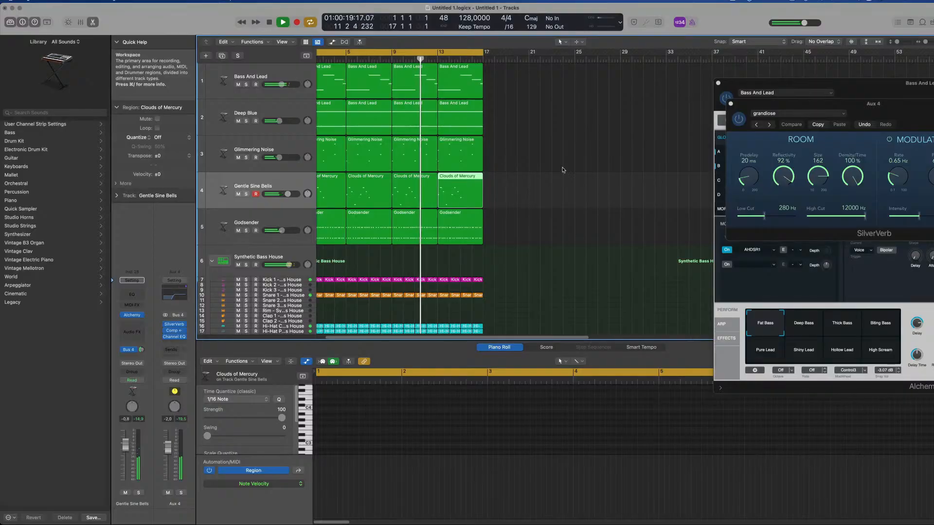
pyautogui.scroll(-4, 516, 160)
pyautogui.scroll(8, 523, 156)
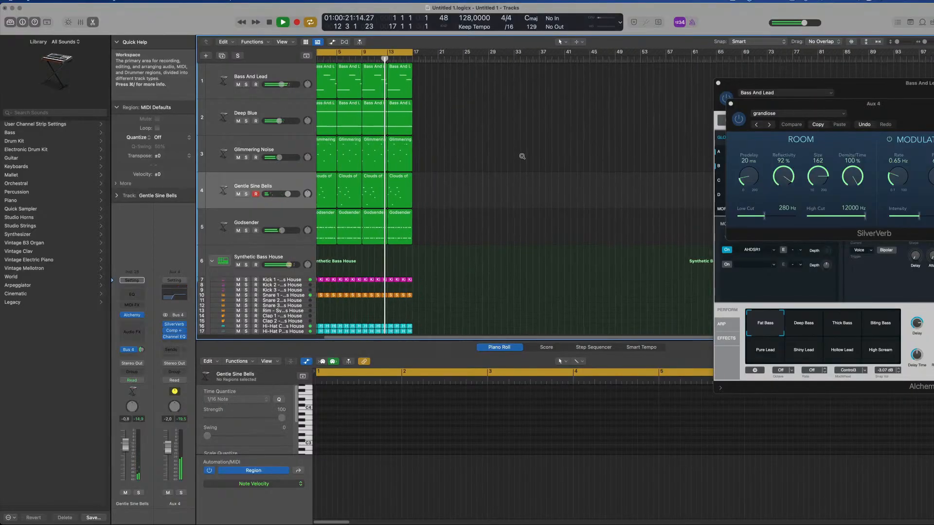
pyautogui.scroll(3, 605, 151)
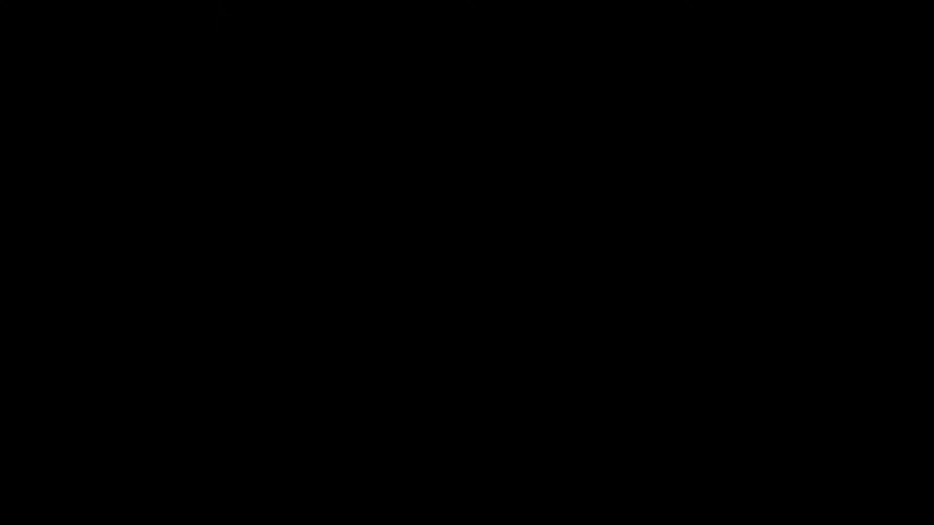